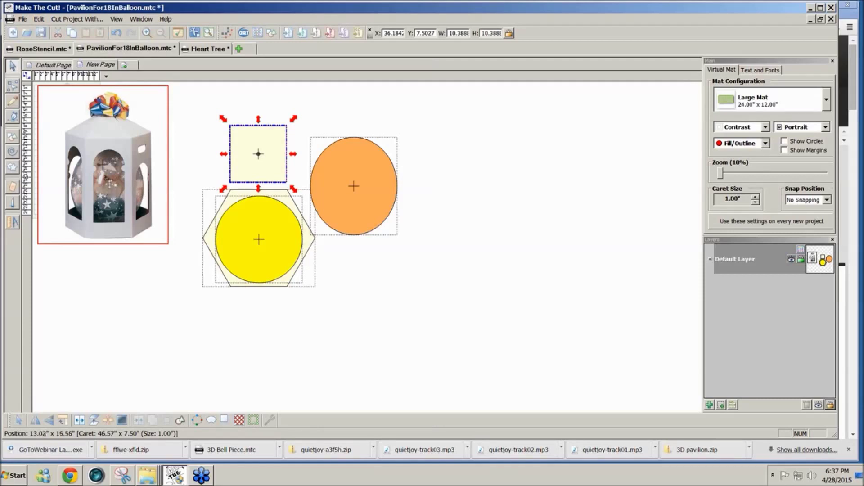
Examine the lantern reference photo against the yellow circle and the hexagon that represent the balloon and the box base
left_click(128, 178)
left_click(156, 288)
left_click(259, 240)
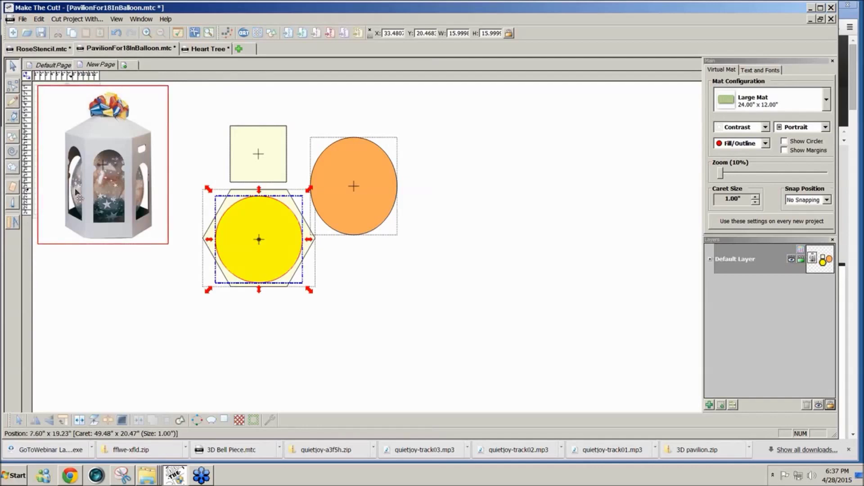
left_click(146, 198)
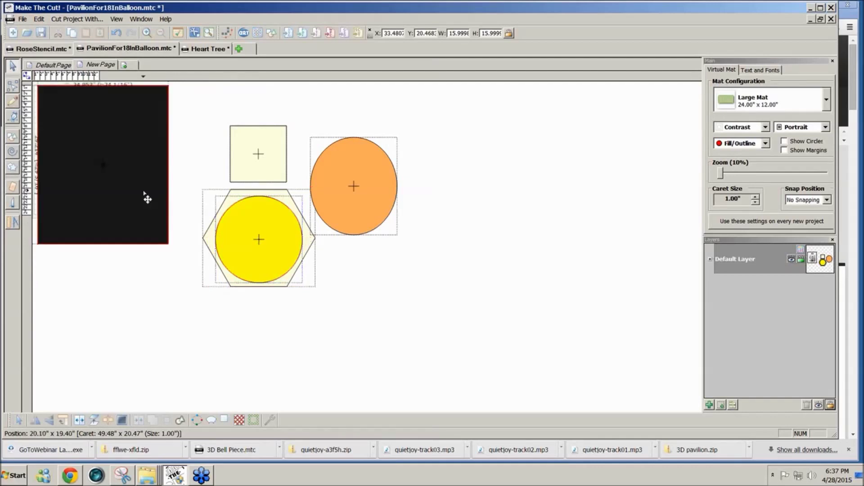
left_click(284, 287)
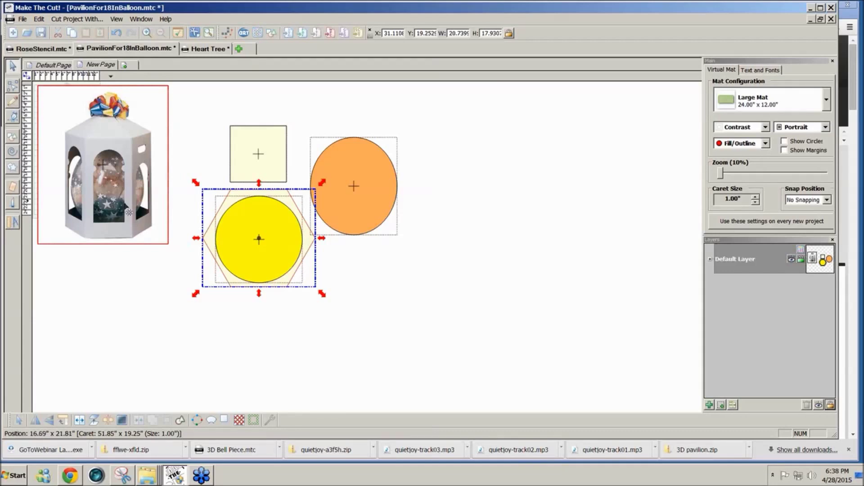
left_click(184, 198)
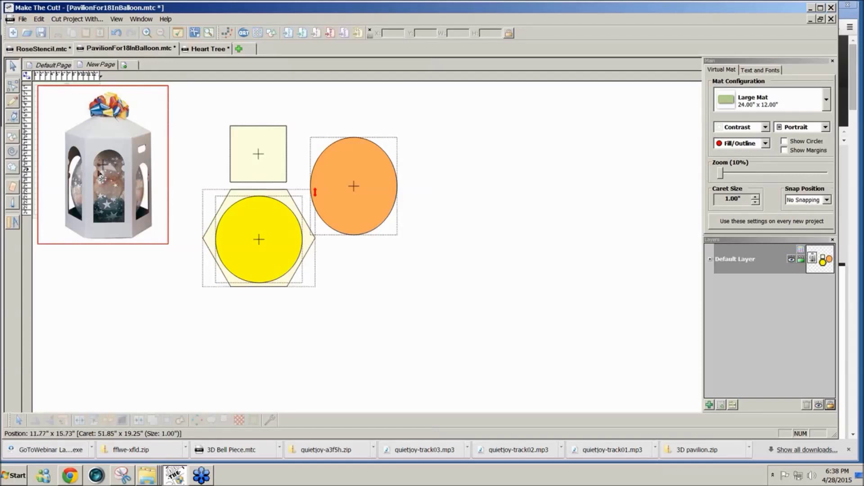
left_click(270, 250)
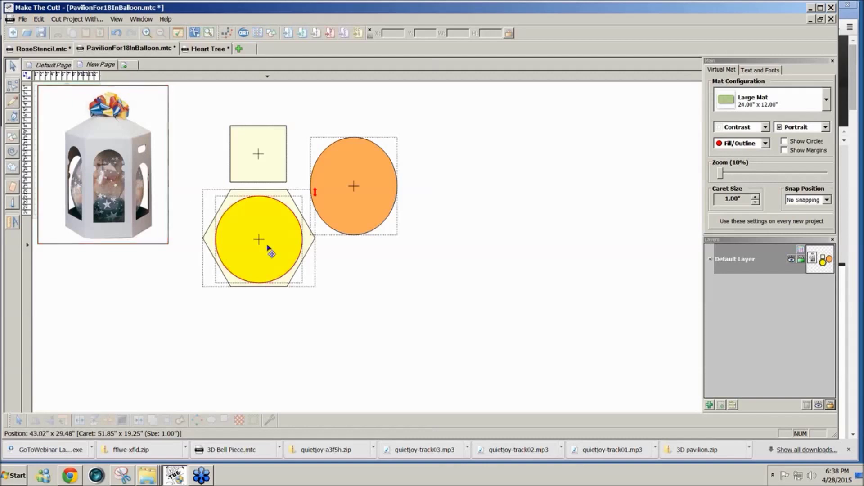
left_click(215, 220)
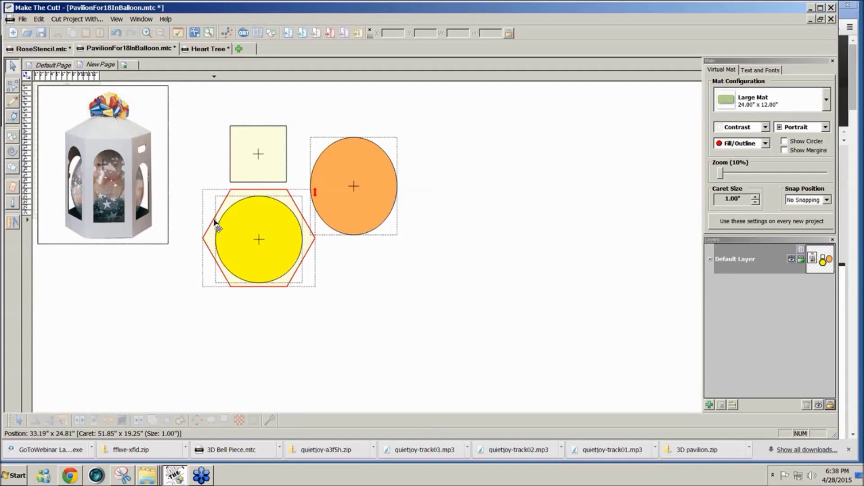
left_click(277, 237)
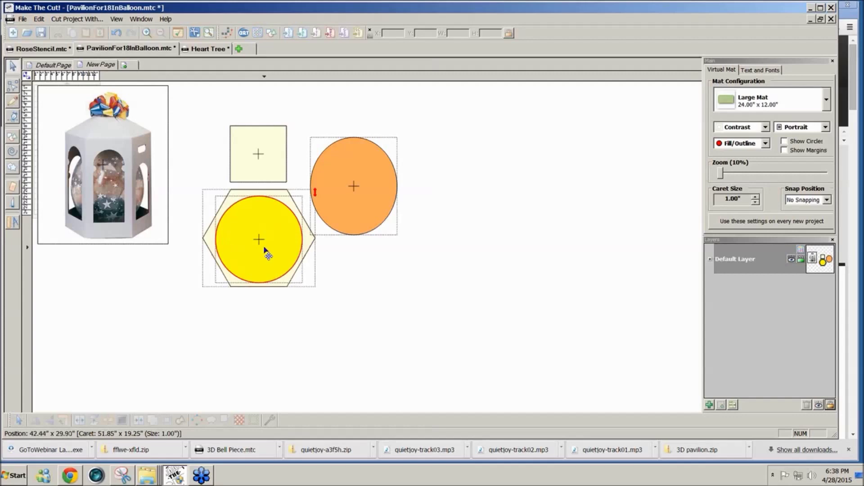
Hold the orange oval over the lantern photo for comparison and place it to the right of the hexagon
left_click(345, 225)
mouse_move(344, 222)
left_mouse_down()
mouse_move(176, 208)
mouse_move(134, 210)
mouse_move(104, 225)
left_mouse_up()
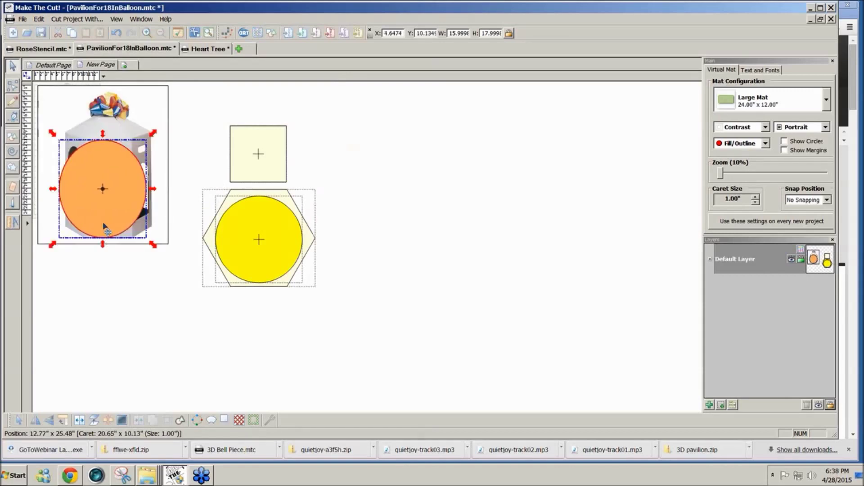
left_click_drag(104, 225, 391, 232)
Find the Hexagon with a "hex" search in the basic shapes, add it to the project, and delete it again
left_click(306, 222)
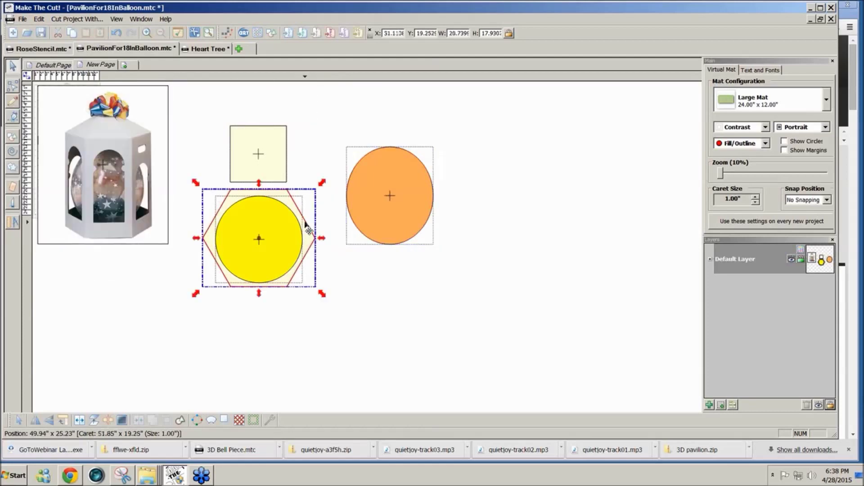
left_click(272, 34)
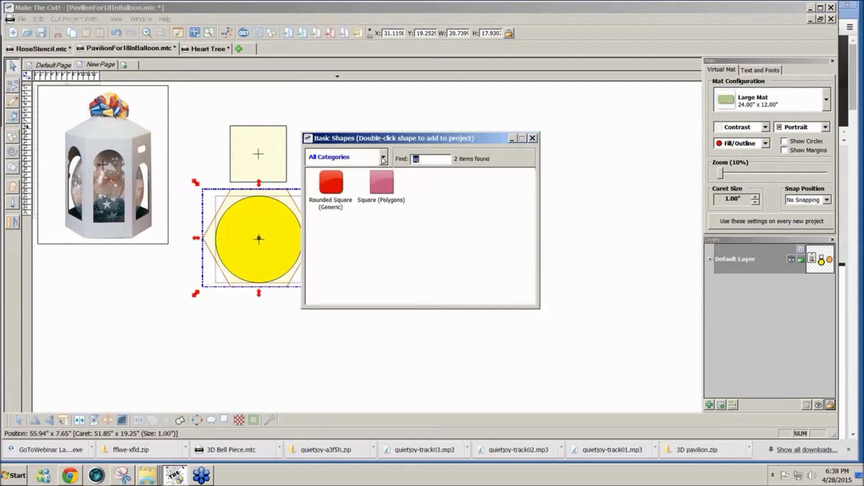
type("hex")
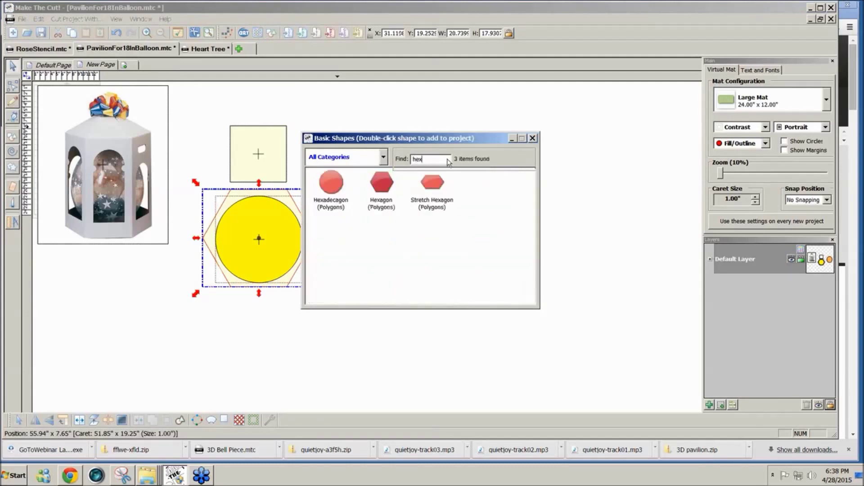
double_click(388, 186)
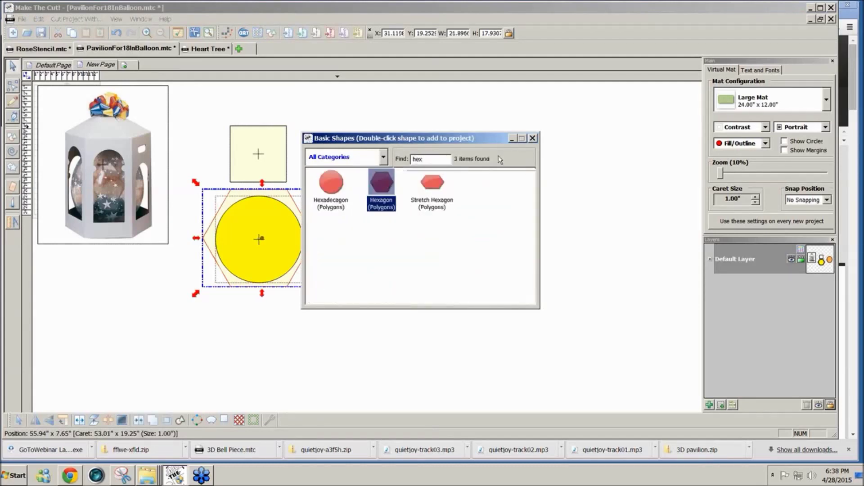
left_click(531, 139)
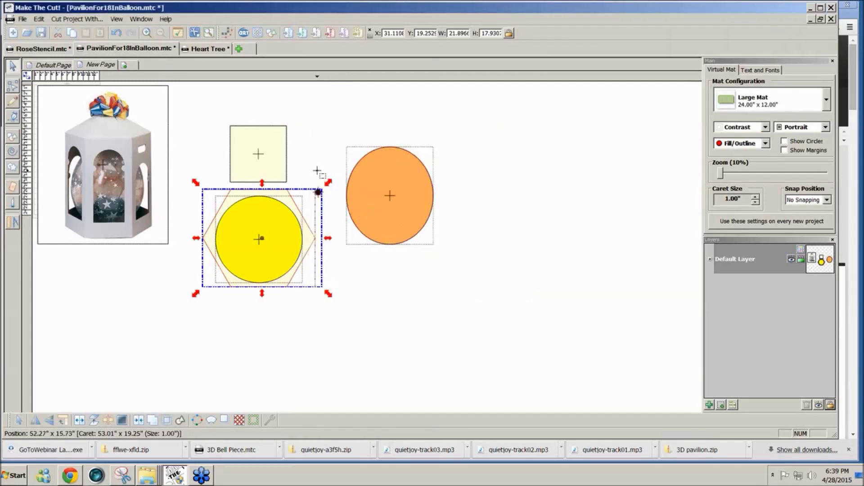
left_click(318, 192)
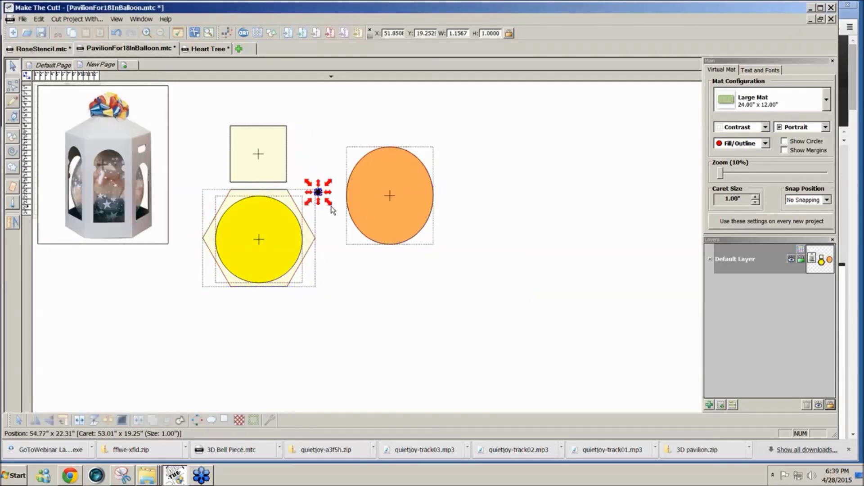
key("Delete")
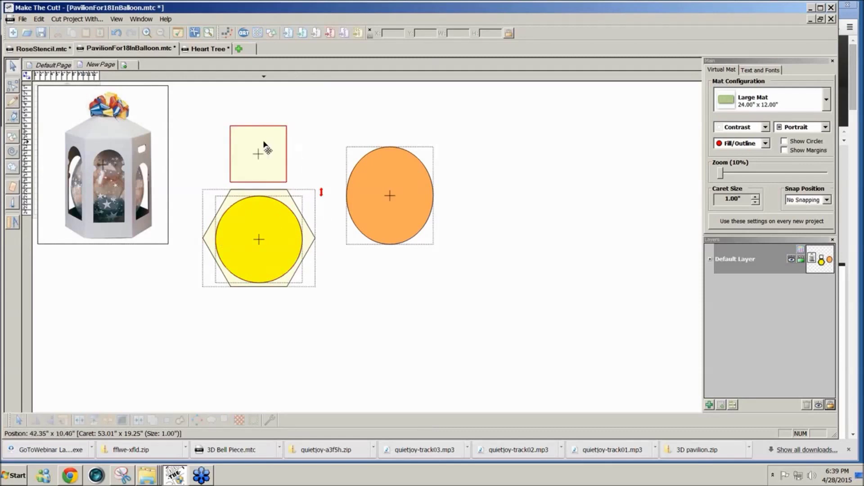
Find the Square polygon with a "sq" search in the basic shapes and add it to the project
left_click(272, 34)
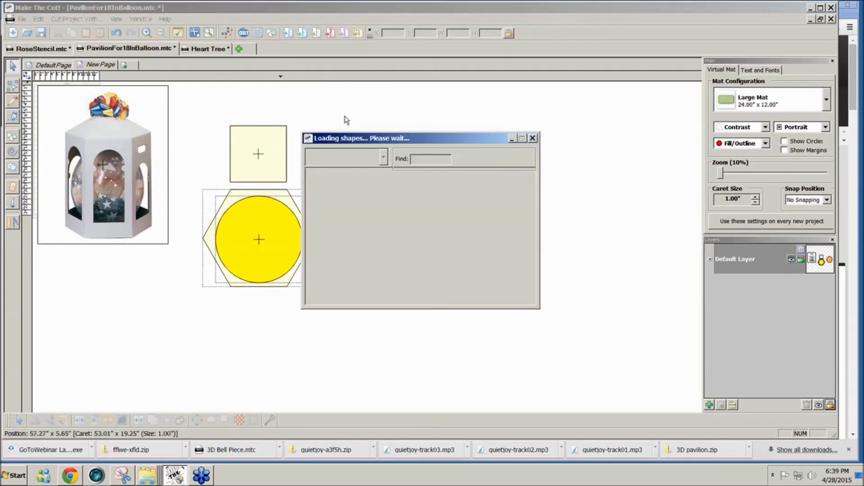
type("sq")
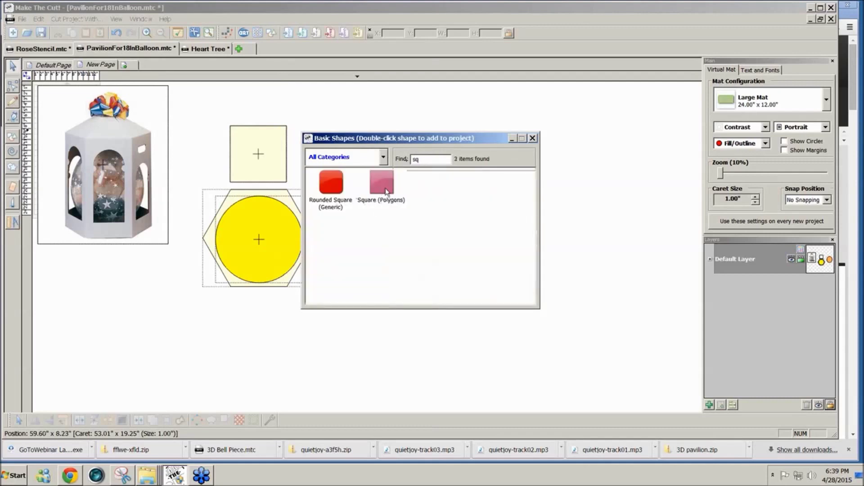
double_click(386, 191)
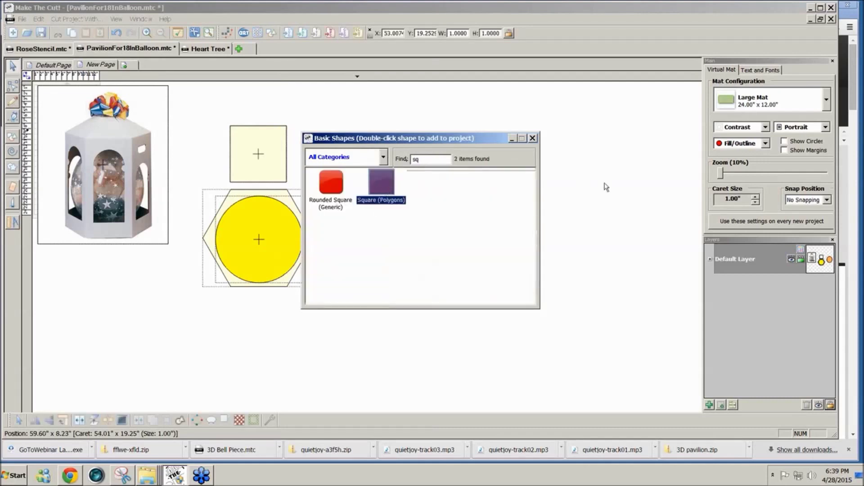
left_click(533, 139)
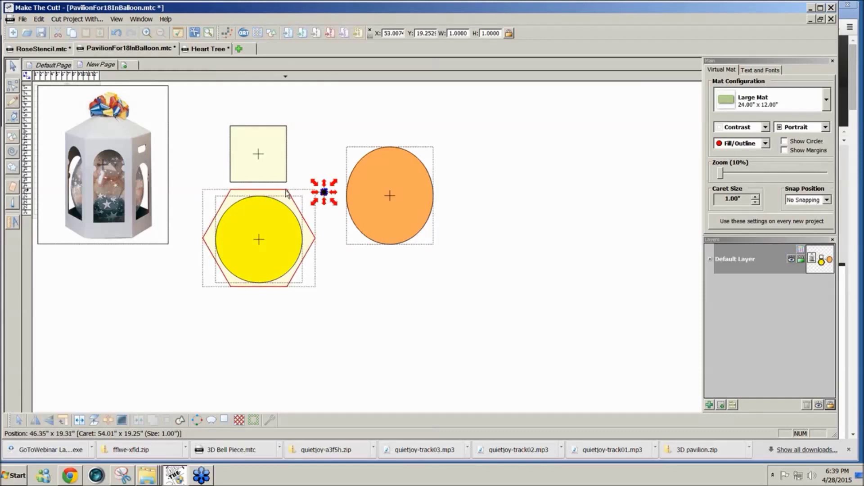
Set the large square flush against the hexagon's upper edge and delete the small added square
left_click(273, 171)
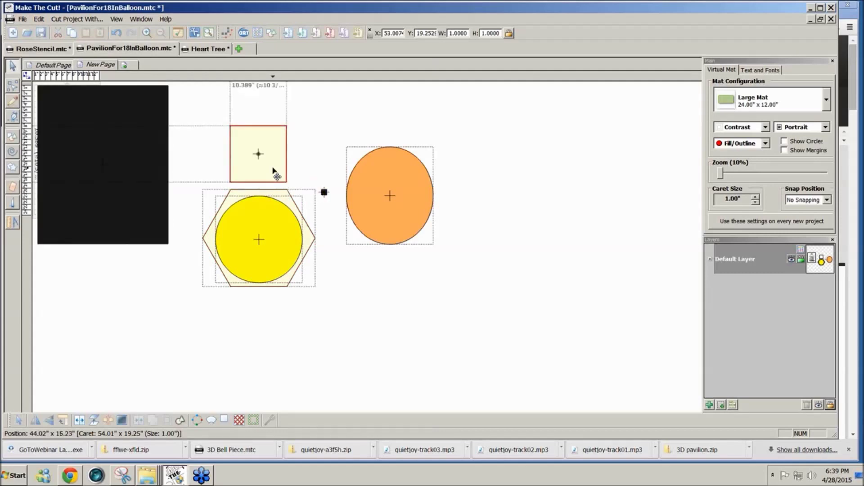
left_click_drag(272, 173, 344, 216)
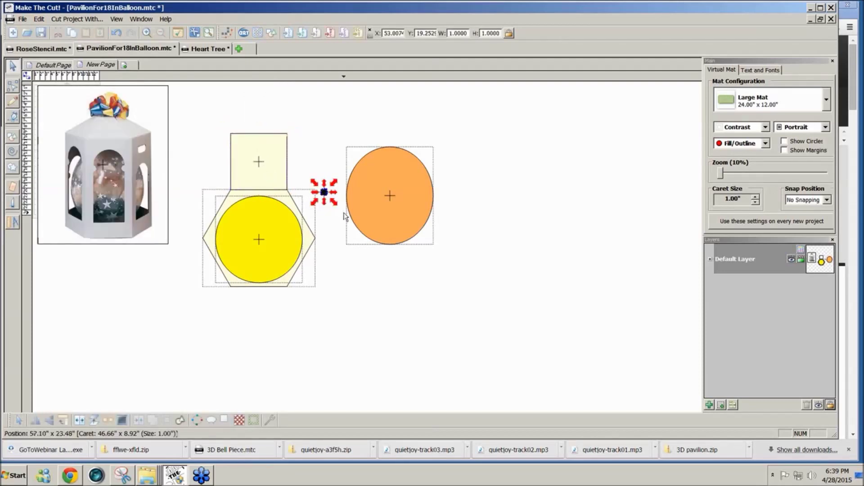
key("Delete")
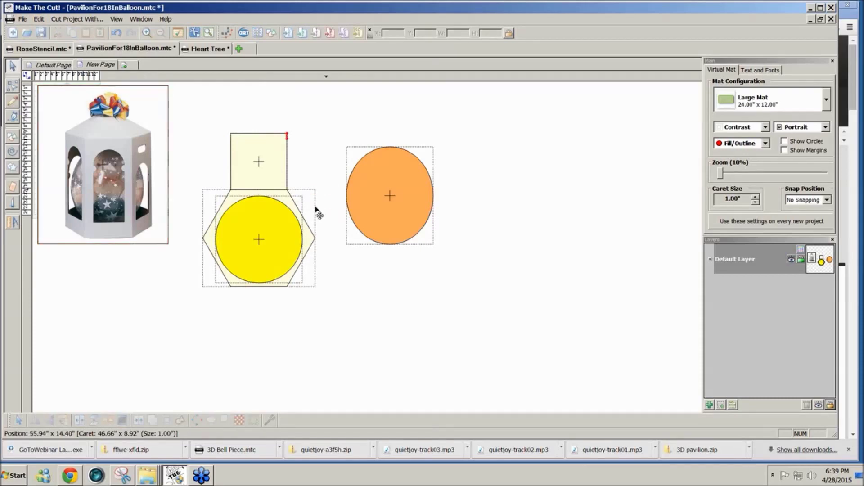
Move the large square up off the hexagon, leaving a small gap between the two shapes
left_click_drag(259, 162, 260, 149)
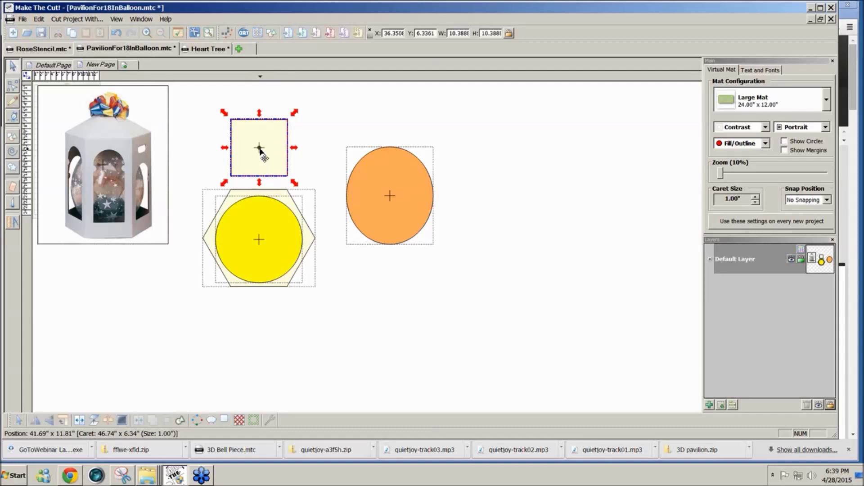
key("Down")
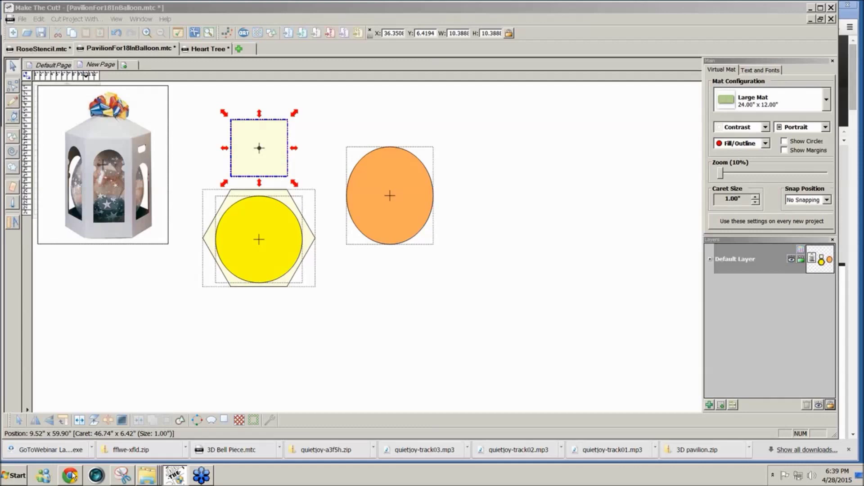
Switch to Chrome, view the 3D Pavilion model on the 3D Models page, and return to Make The Cut
left_click(71, 475)
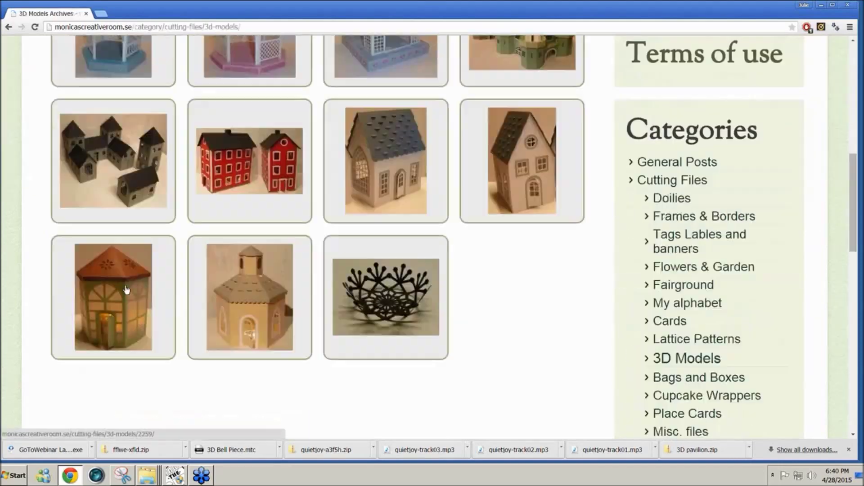
left_click(127, 291)
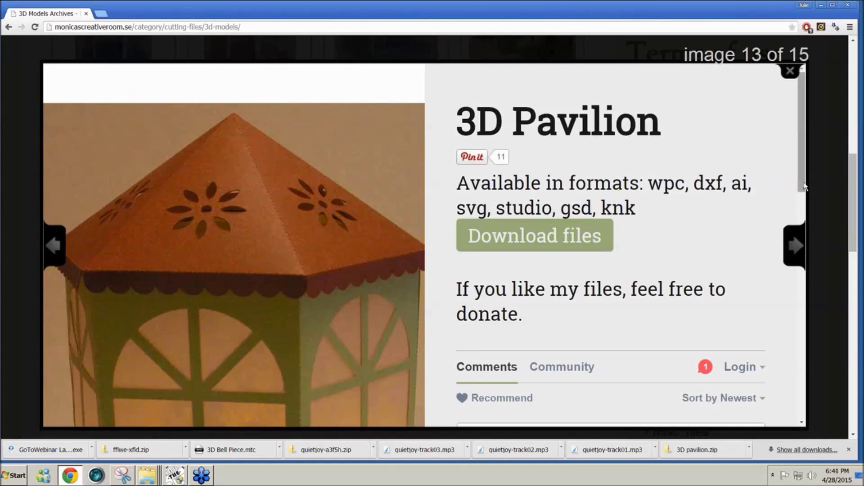
scroll(803, 192, "down", 1)
scroll(803, 192, "up", 1)
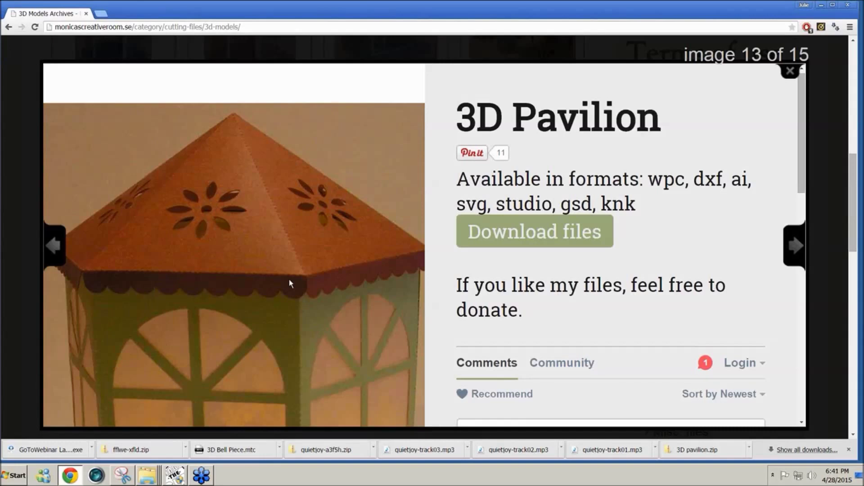
left_click(791, 73)
key("alt+Tab")
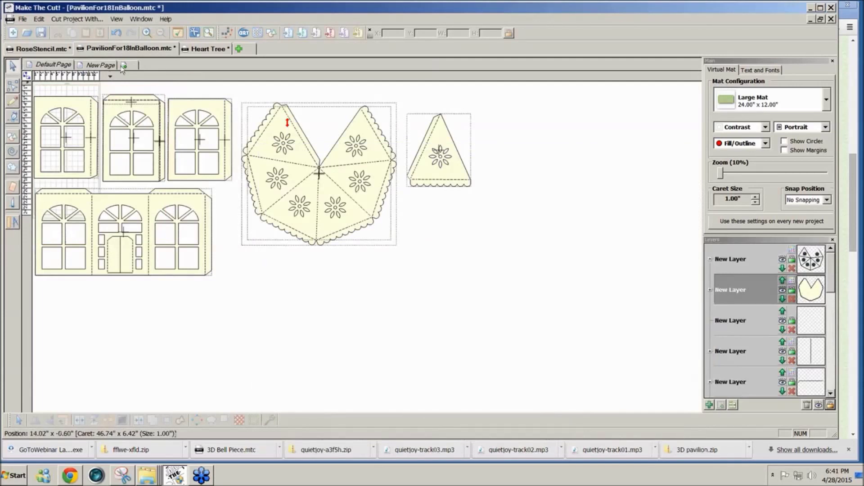
Add a new page to the project and import the 3D pavilion_MB.svg file into it
left_click(123, 65)
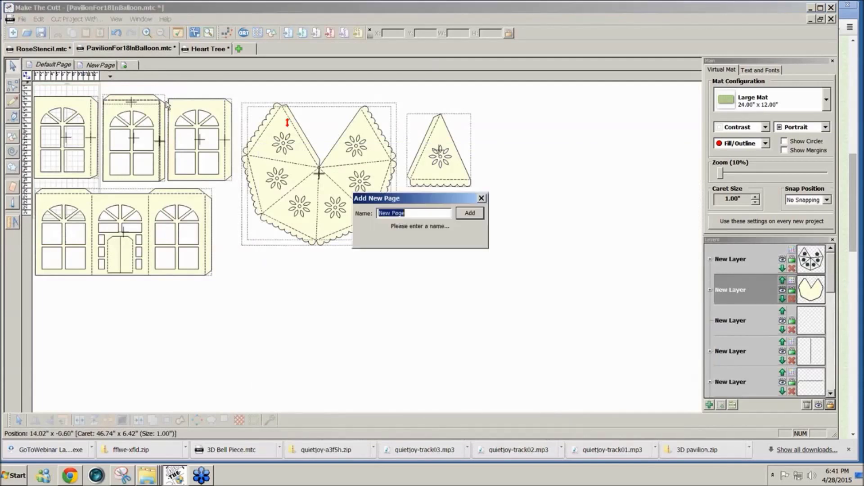
left_click(470, 214)
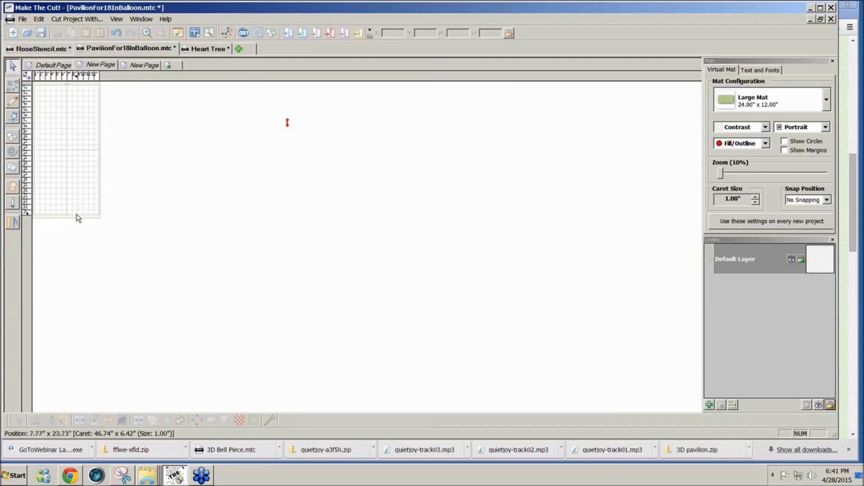
left_click(288, 34)
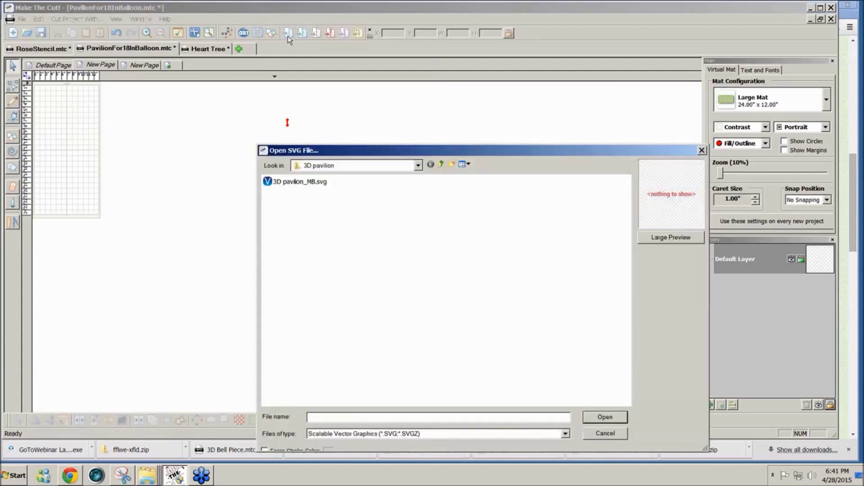
left_click(318, 182)
left_click(606, 418)
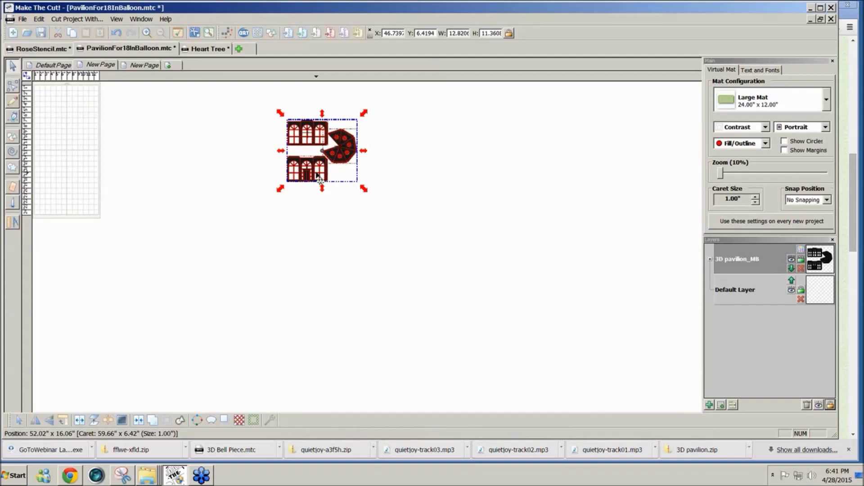
Move the imported pavilion onto the cutting mat and place the roof piece below the two wall pieces
left_click_drag(318, 175, 107, 144)
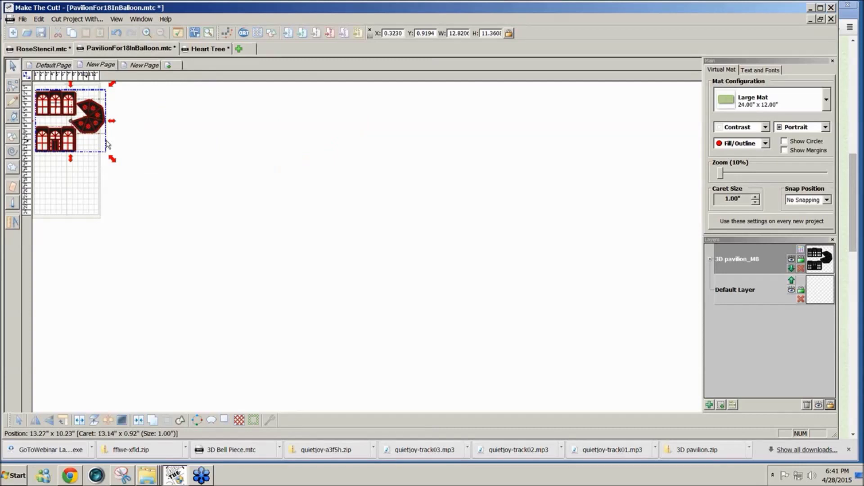
left_click_drag(96, 125, 66, 184)
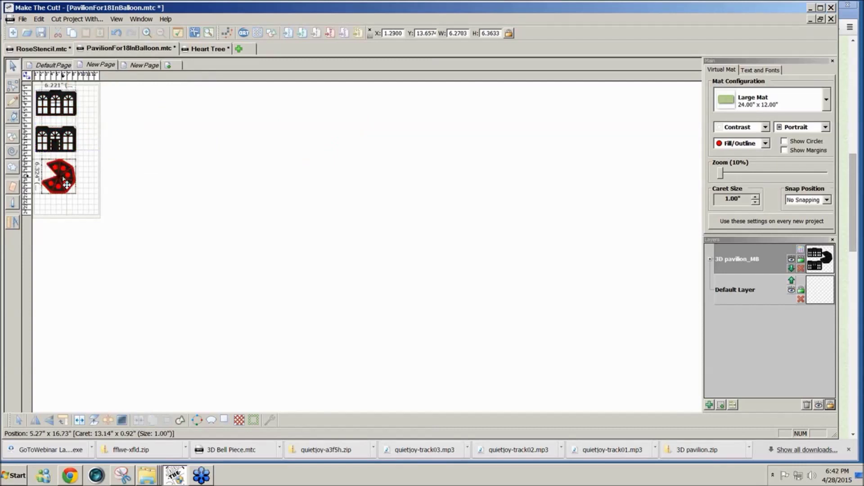
left_click_drag(66, 184, 61, 181)
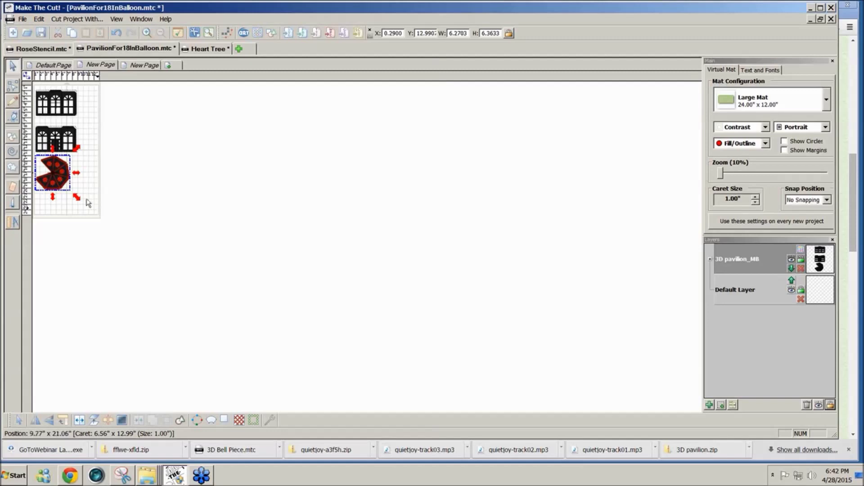
Select all three pavilion pieces and enlarge them together to about 32.45 inches wide and 79.96 inches high
left_click_drag(108, 207, 7, 66)
left_click(721, 175)
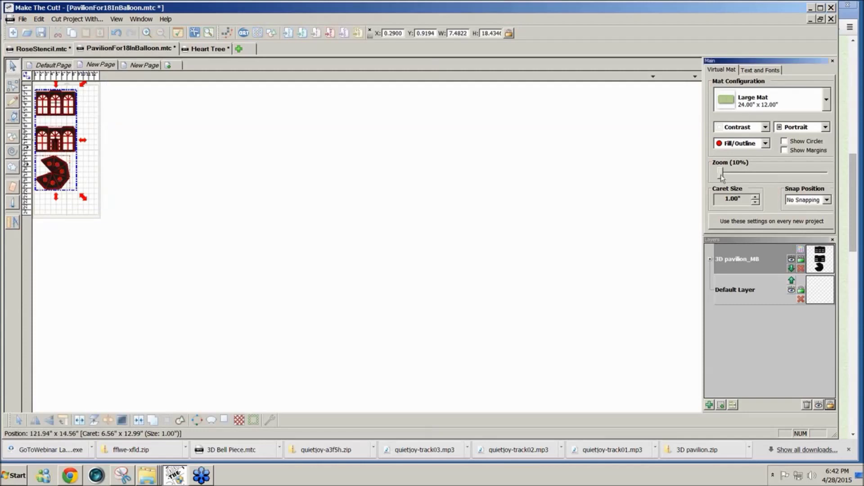
key("Right")
key("Right")
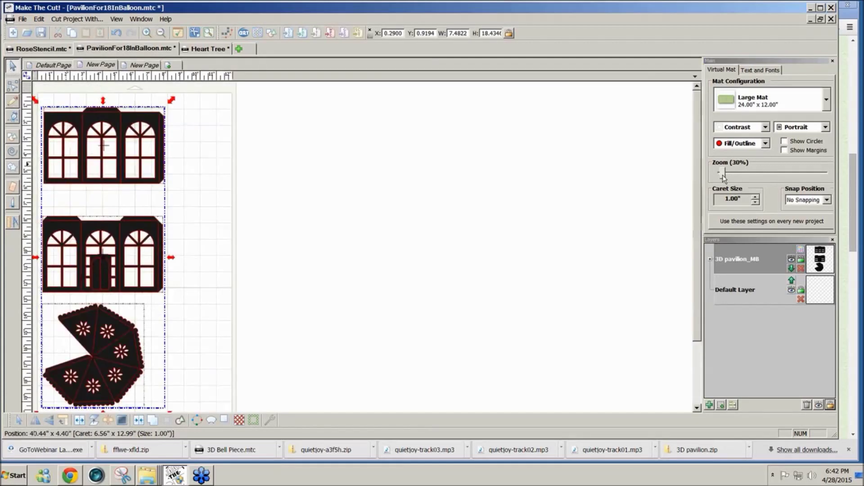
scroll(696, 204, "down", 1)
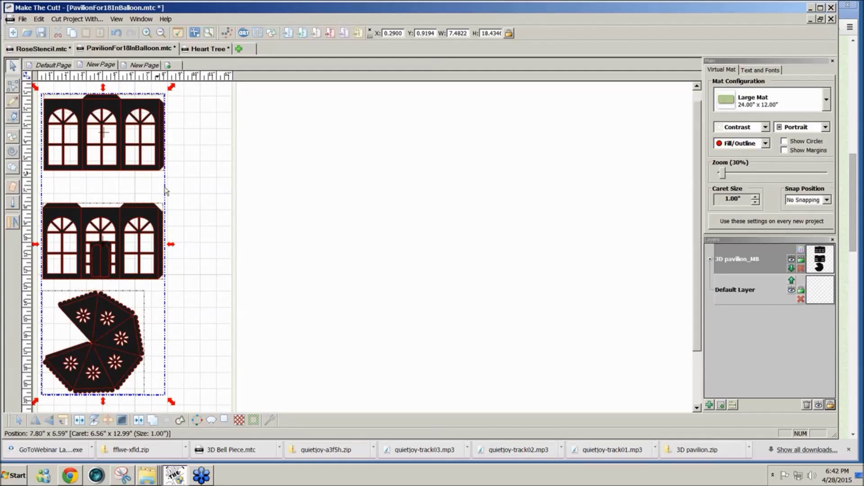
left_click(144, 65)
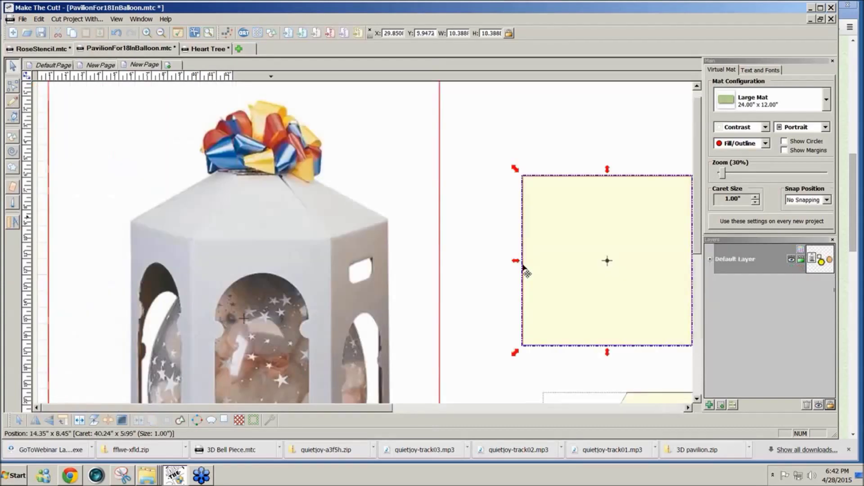
left_click(96, 66)
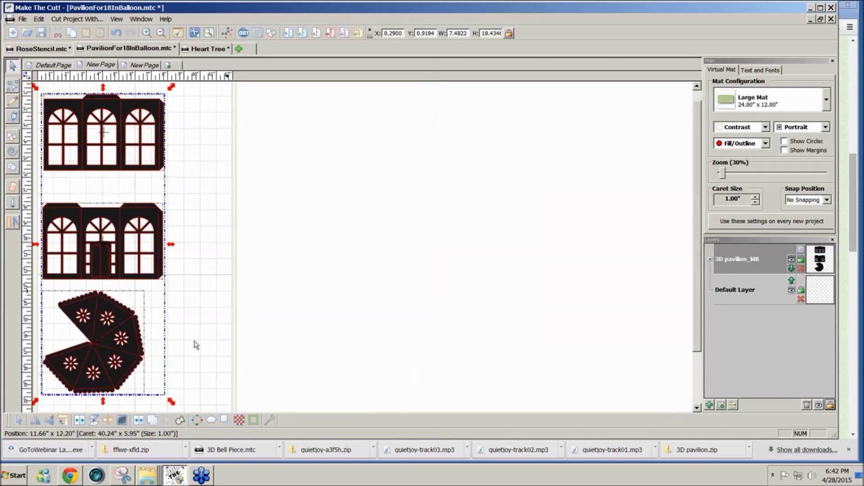
left_click_drag(170, 402, 577, 485)
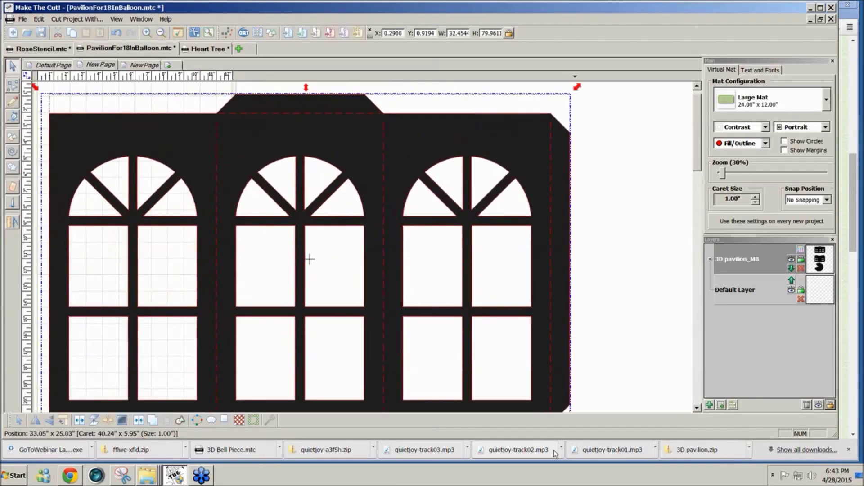
Shift the upper wall piece slightly and paste the 10.39-inch square over its first window panel
left_click(414, 179)
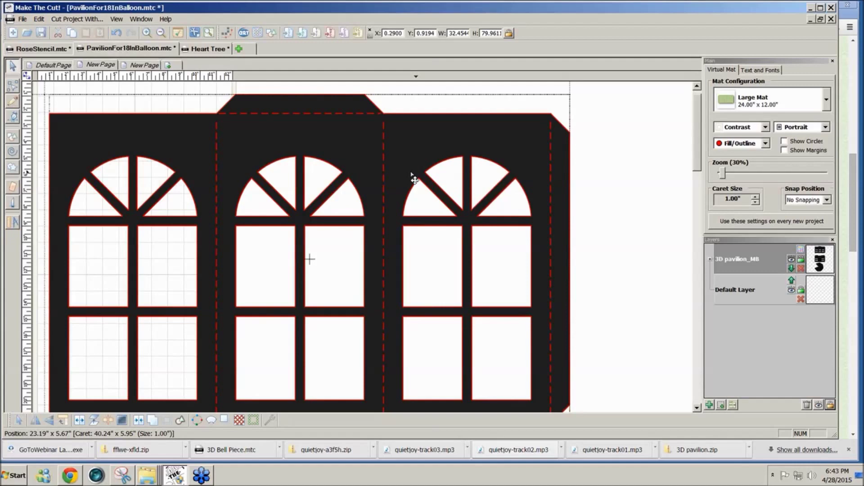
left_click_drag(415, 180, 405, 175)
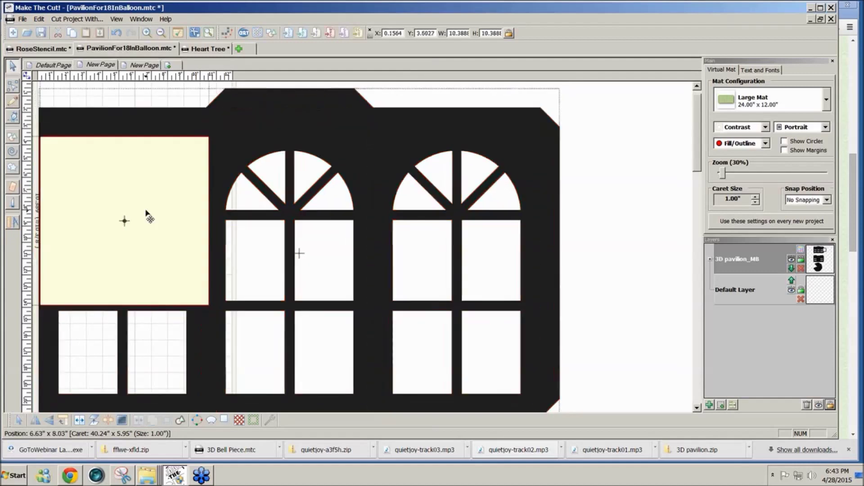
left_click_drag(146, 210, 147, 213)
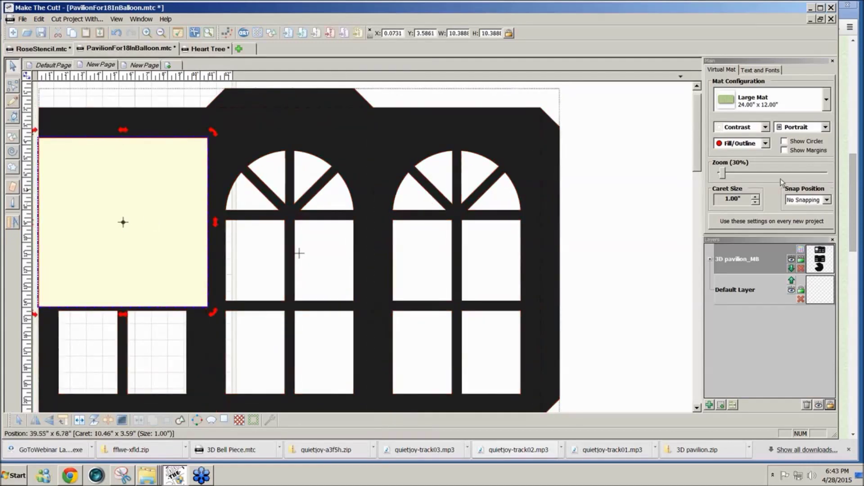
Set the mat color scheme to Green and align the square with the upper edge of the first window panel
left_click(766, 128)
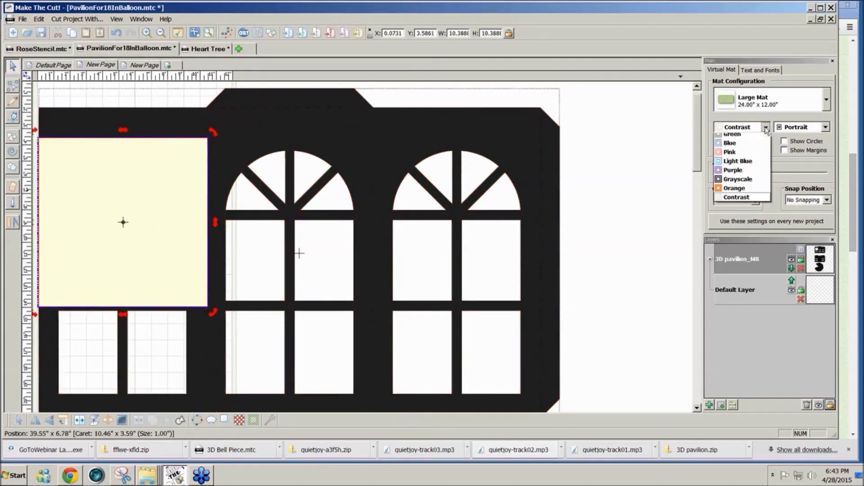
left_click(745, 140)
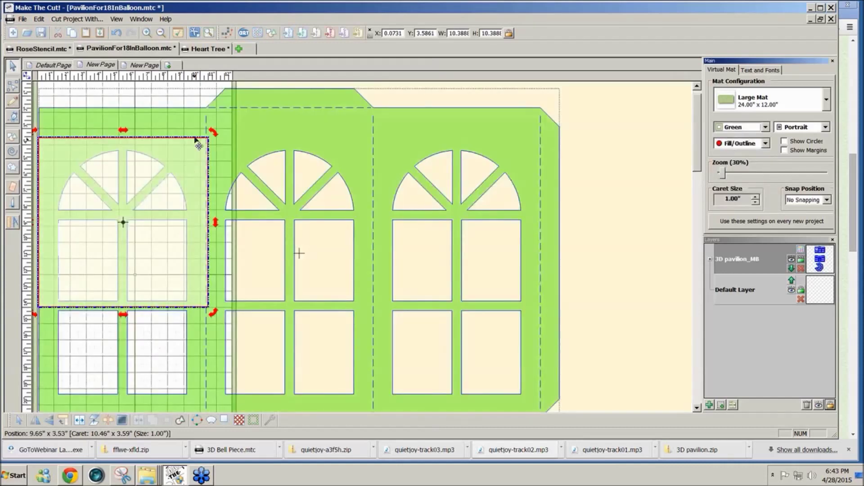
left_click(175, 158)
left_click_drag(175, 157, 175, 131)
left_click_drag(176, 128, 175, 126)
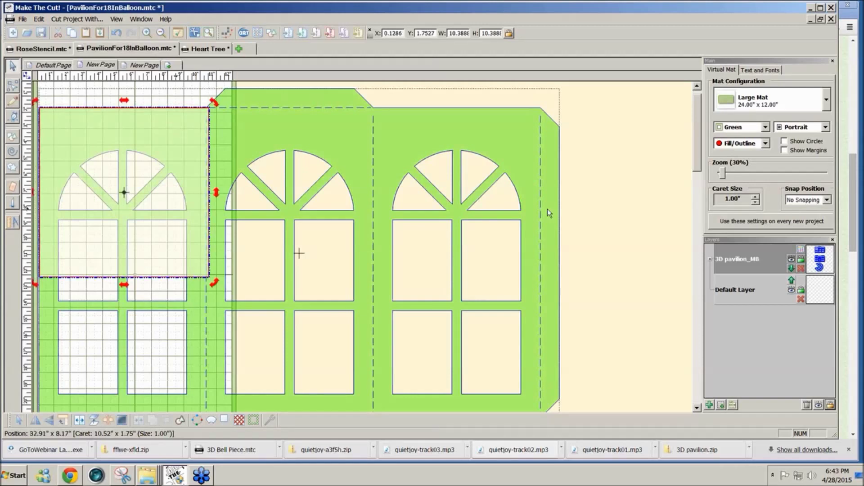
Move the square beside the walls, then put the three pavilion pieces on a new layer beneath the 3D pavilion_MB layer
left_click(606, 224)
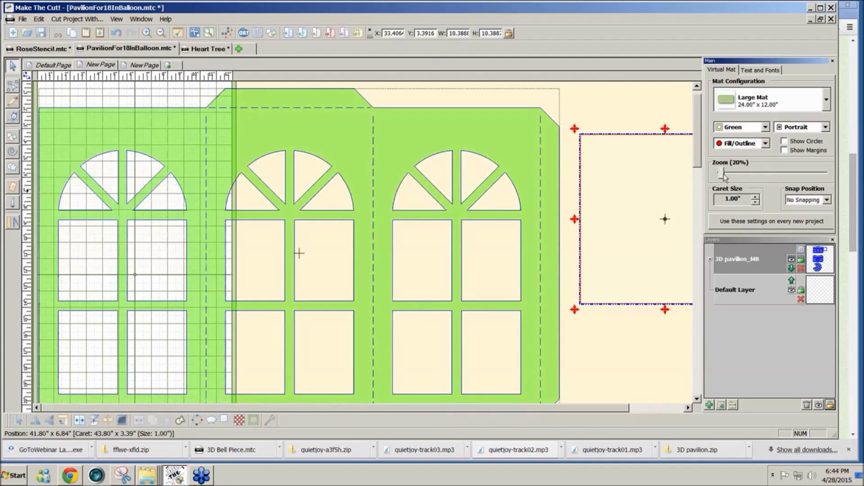
left_click_drag(723, 176, 720, 173)
left_click(121, 368)
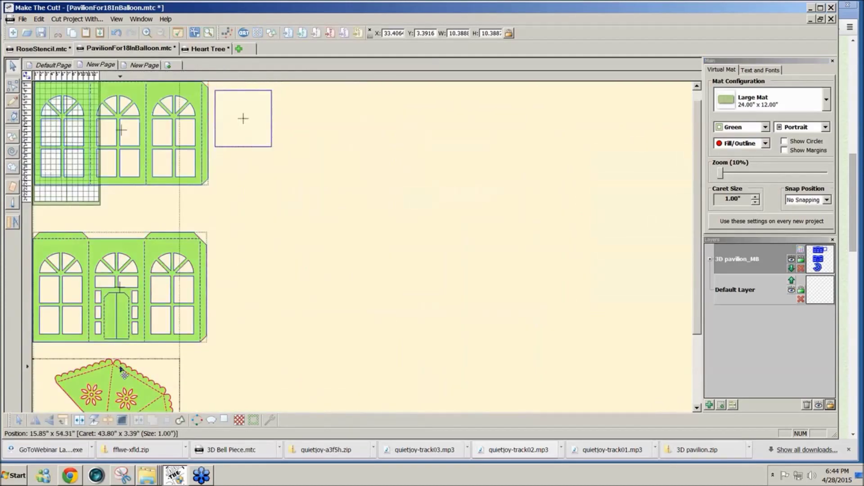
left_click(149, 325, "shift")
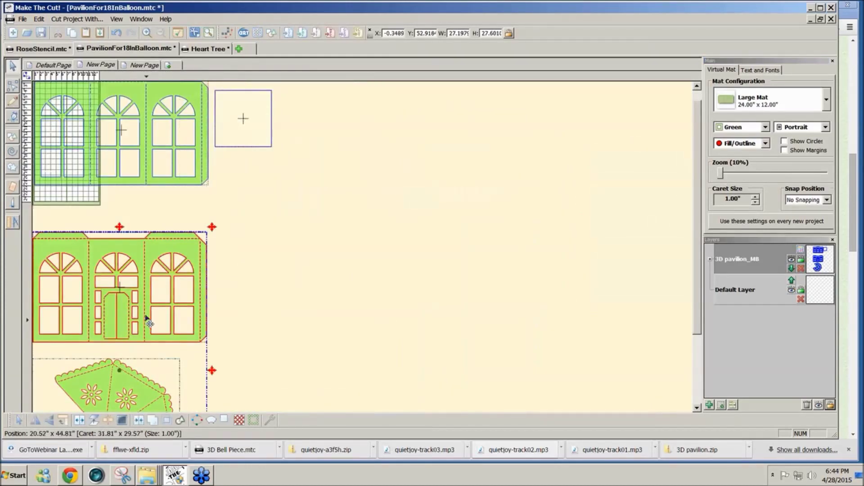
left_click(131, 182, "shift")
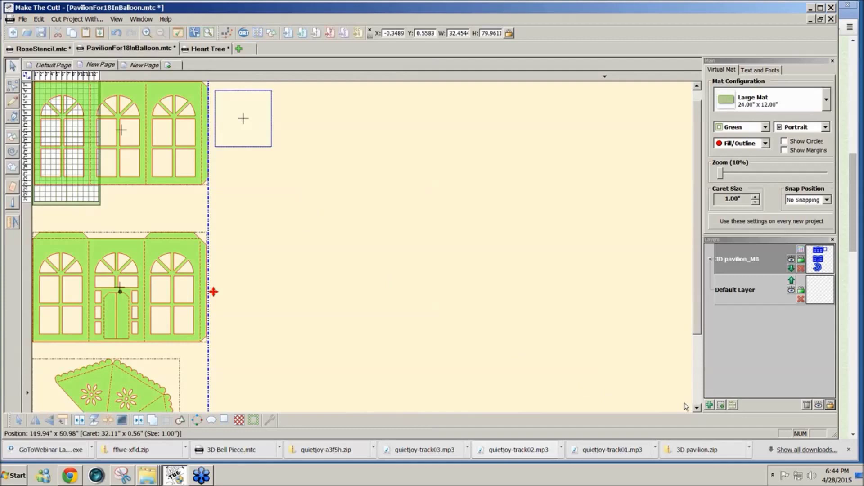
left_click(722, 405)
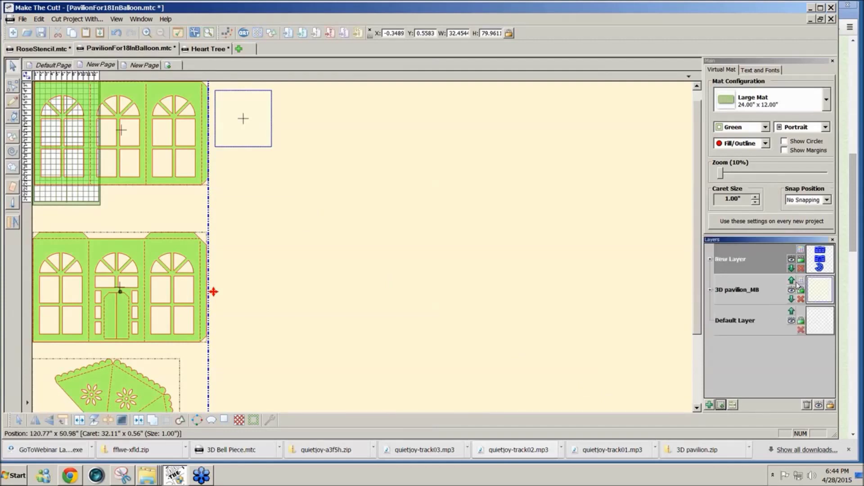
left_click(791, 281)
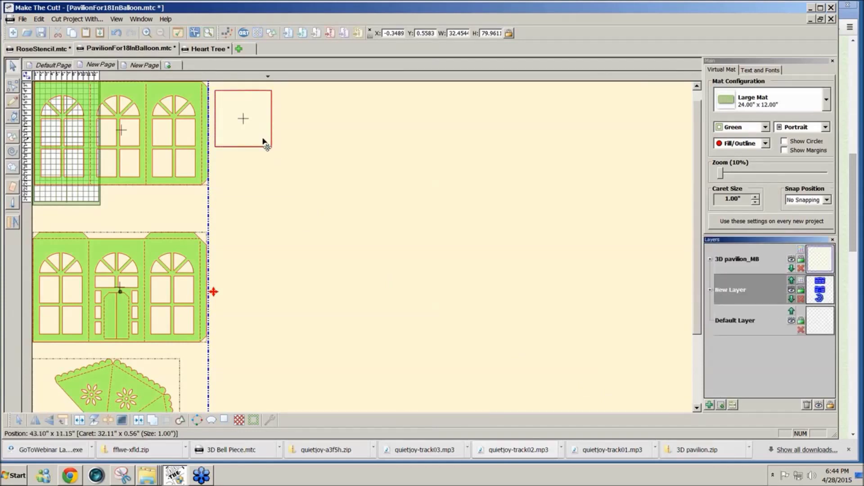
Move the square back over the first window panel and align its side with the panel's outer edge
left_click(263, 142)
left_click_drag(263, 142, 82, 140)
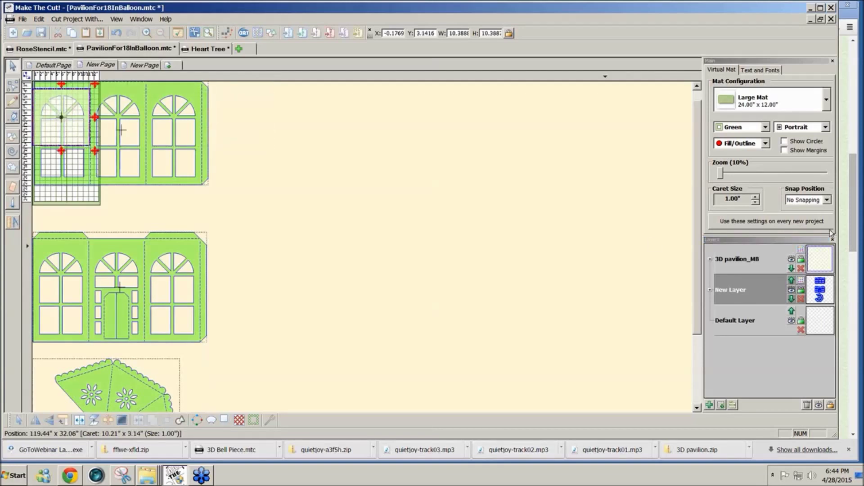
scroll(207, 189, "up", 6)
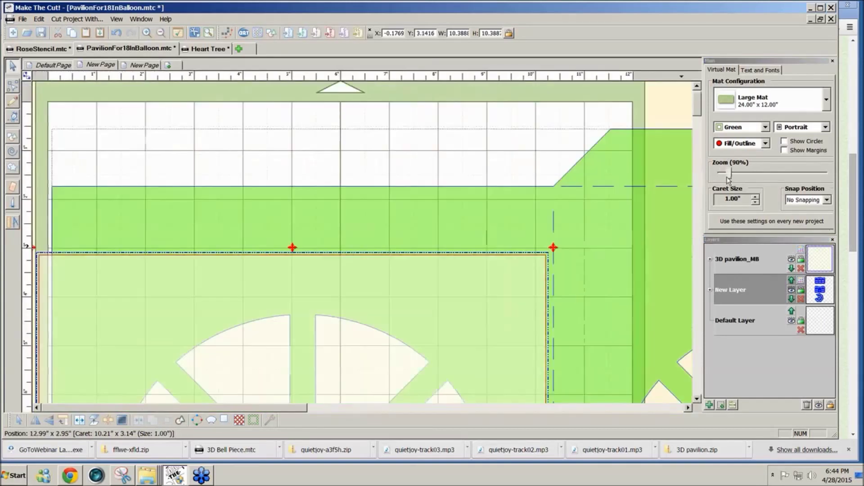
left_click_drag(322, 262, 332, 260)
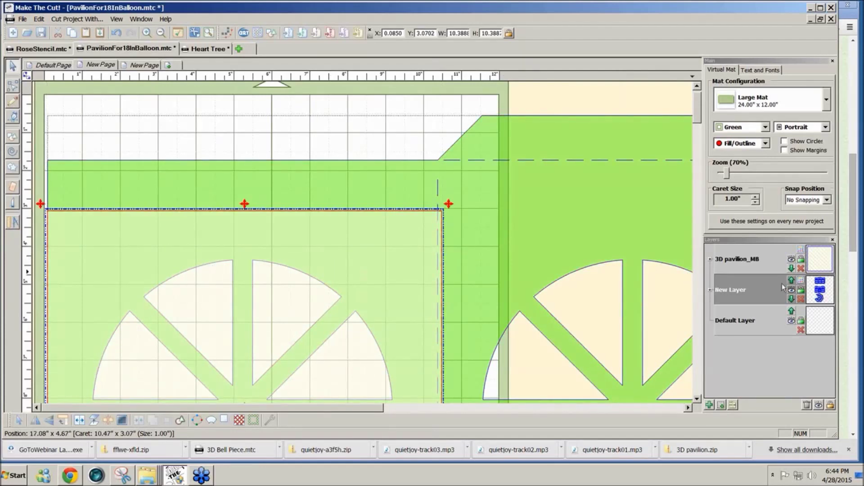
Enlarge all the pieces on New Layer slightly until the first panel matches the square's width, and set the square beside the walls
left_click(820, 288)
left_click(819, 288)
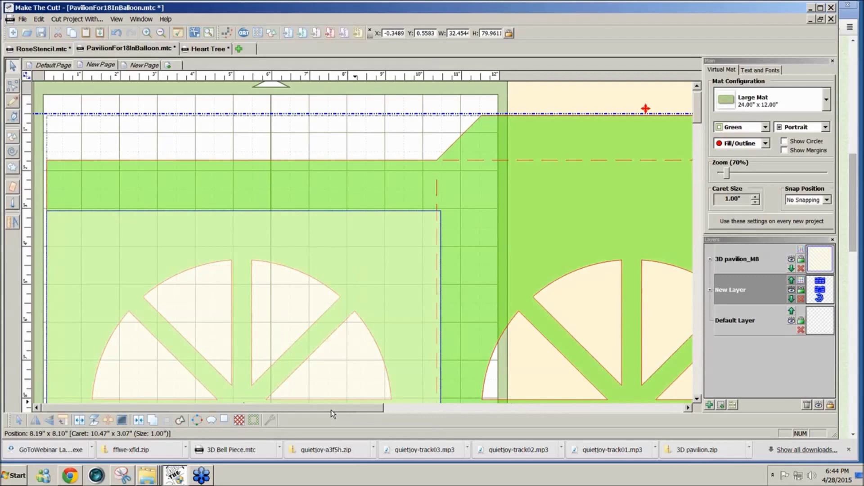
left_click_drag(333, 409, 527, 421)
left_click(728, 173)
left_click_drag(728, 173, 724, 173)
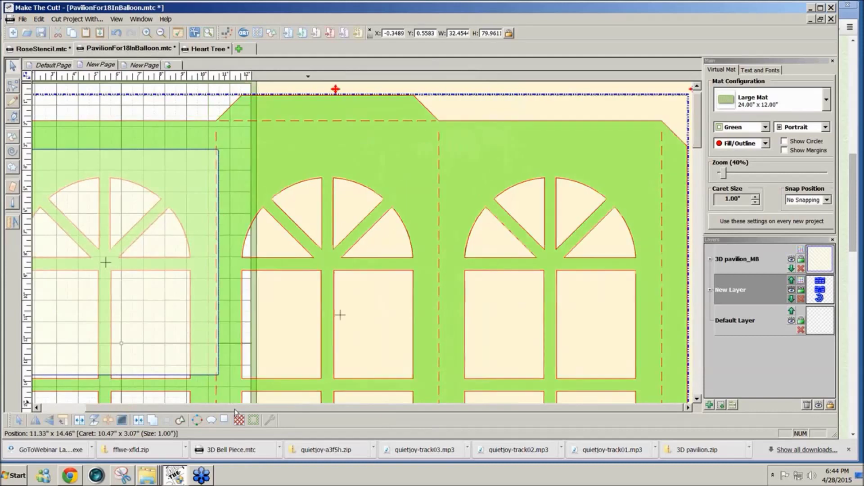
left_click_drag(232, 408, 227, 415)
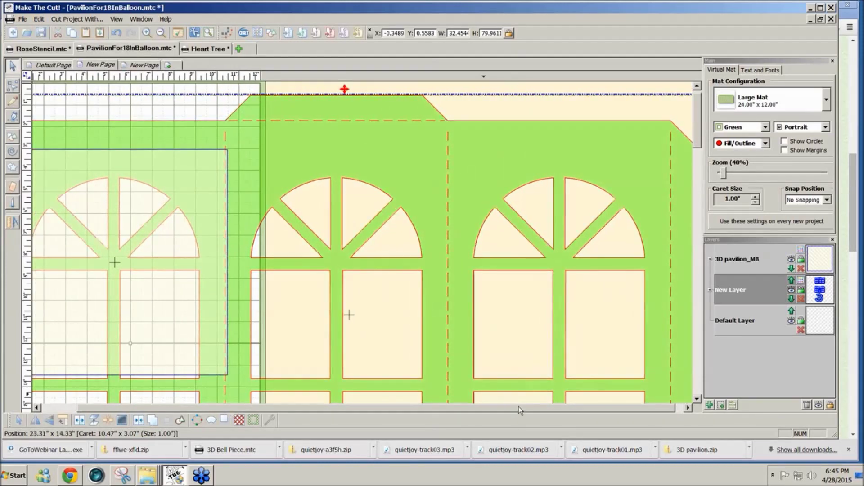
left_click_drag(522, 410, 530, 410)
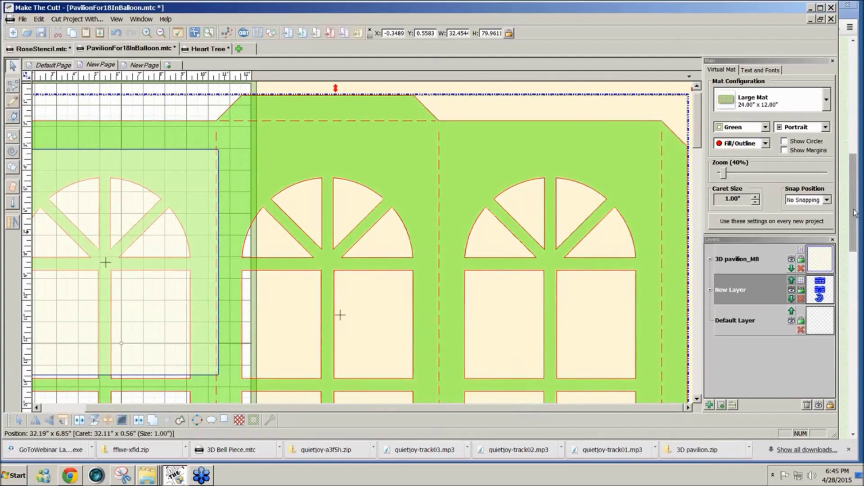
left_click(723, 174)
left_click_drag(722, 173, 722, 174)
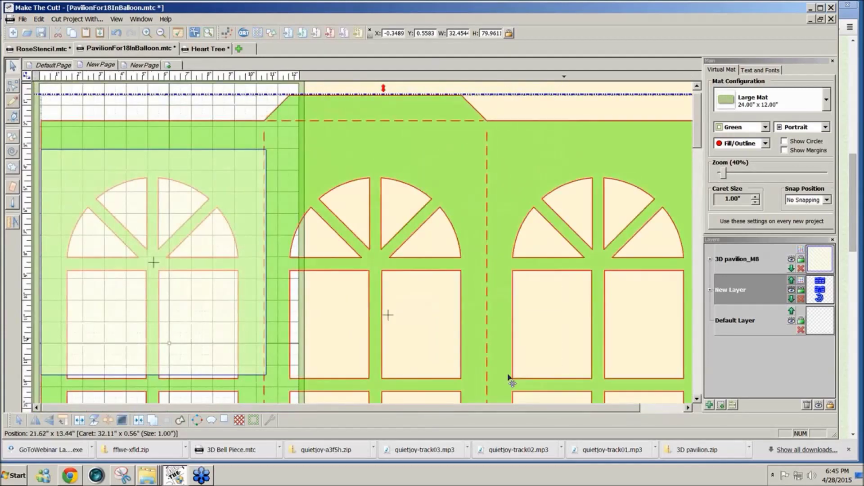
left_click_drag(505, 409, 558, 407)
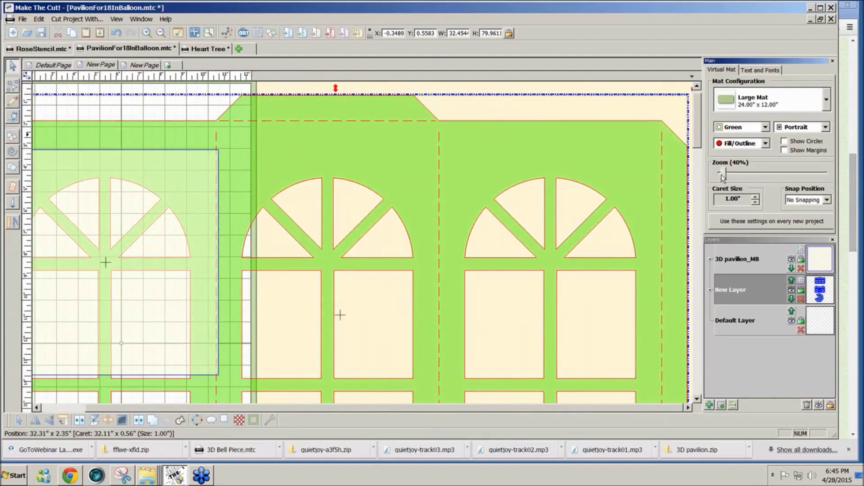
left_click_drag(722, 177, 720, 175)
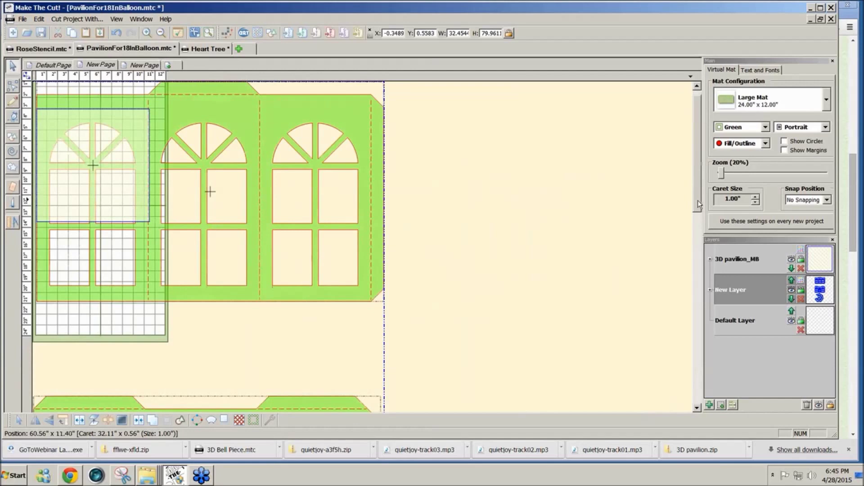
left_click_drag(698, 201, 702, 196)
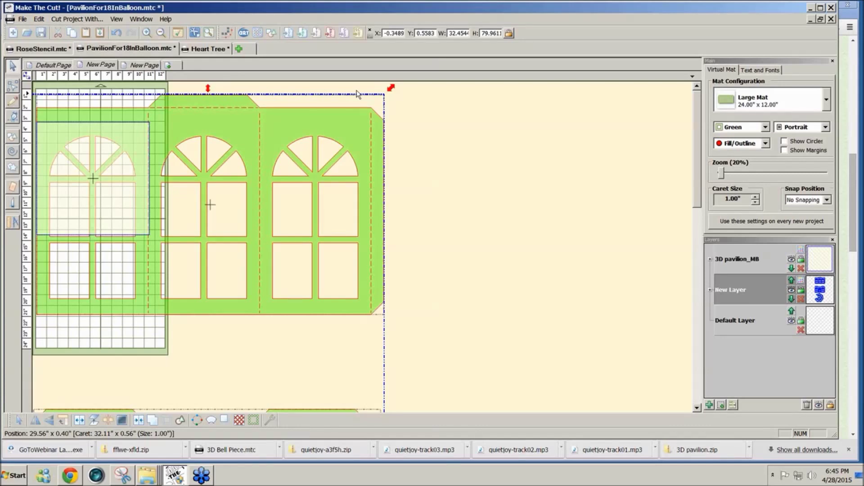
key("ctrl+z")
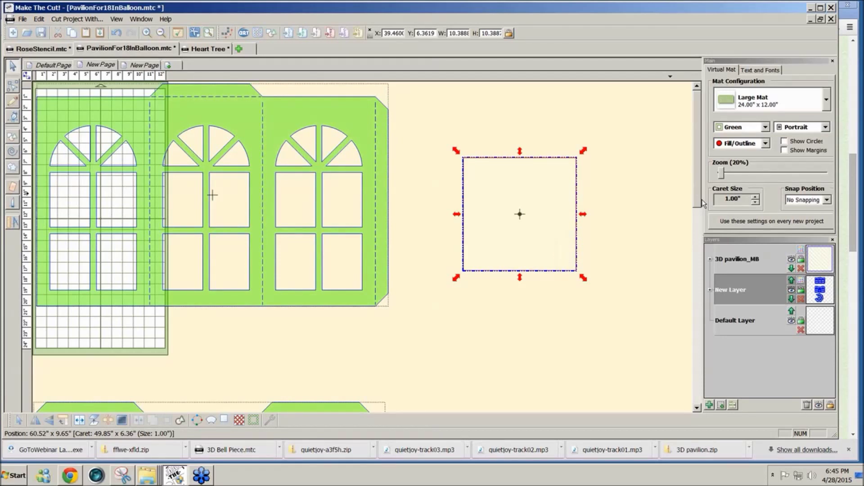
Move the upper wall piece slightly down the mat and look over the roof piece below the walls
left_click_drag(217, 115, 217, 130)
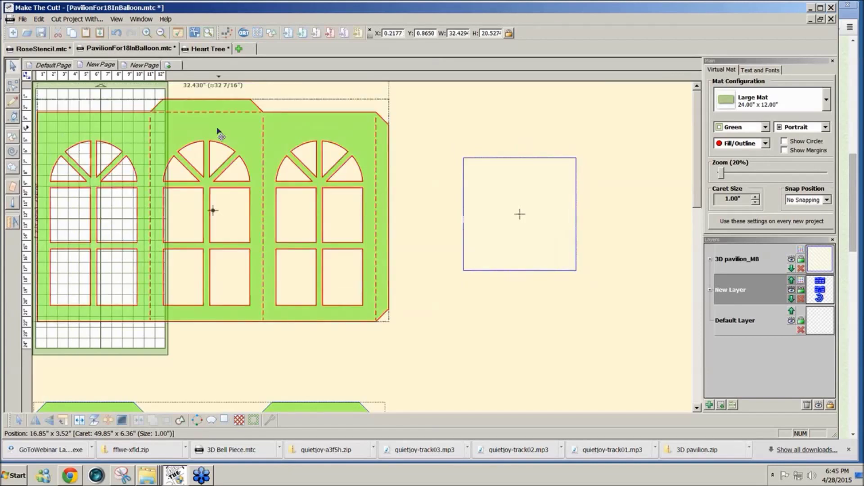
left_click(396, 230)
scroll(396, 230, "down", 6)
scroll(352, 236, "down", 3)
left_click(261, 247)
left_click(334, 270)
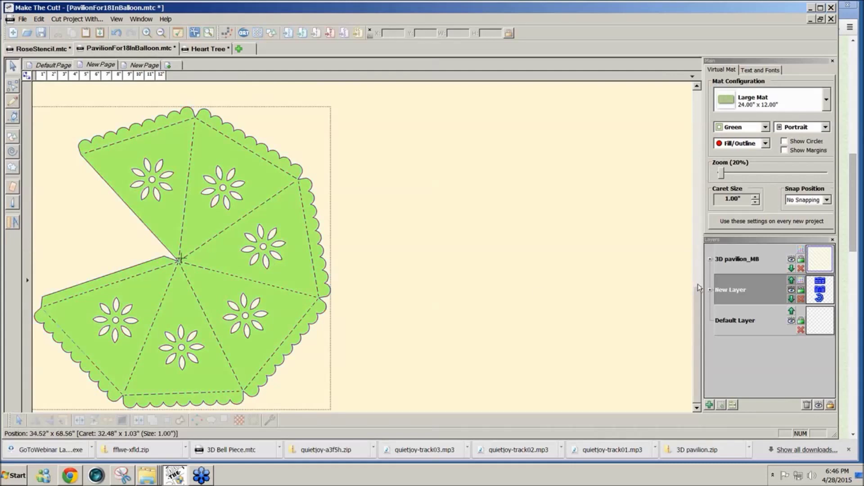
left_click_drag(697, 303, 497, 146)
left_click(389, 162)
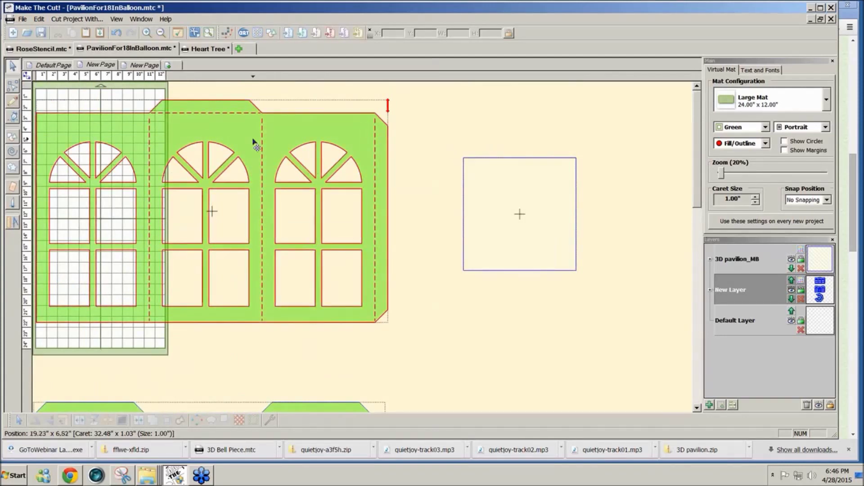
Break the outline nodes of the upper wall piece at the top and bottom ends of its first fold line
left_click(65, 118)
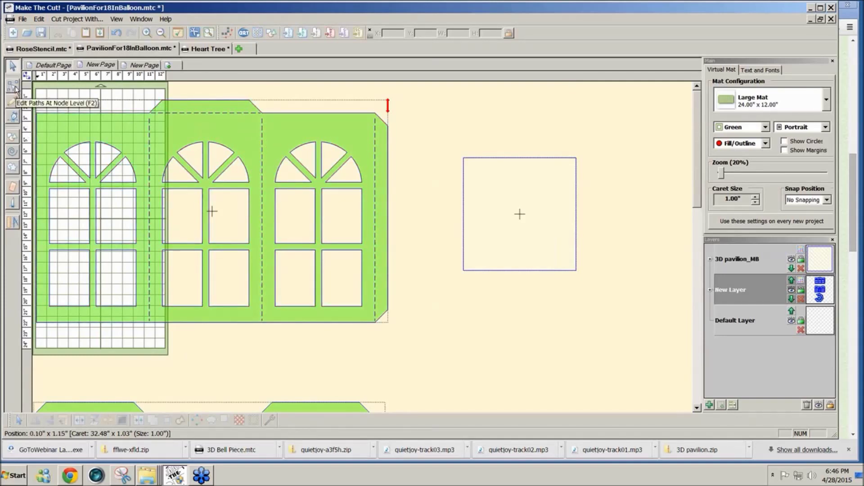
left_click(14, 86)
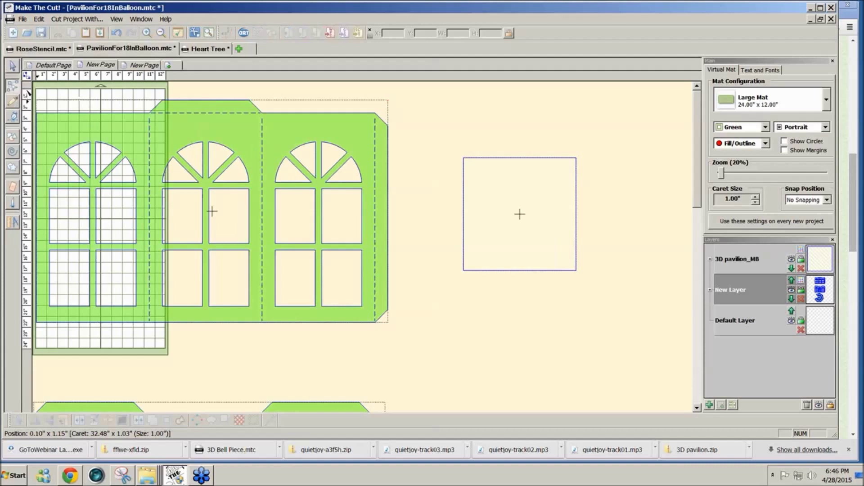
left_click(151, 114)
right_click(149, 113)
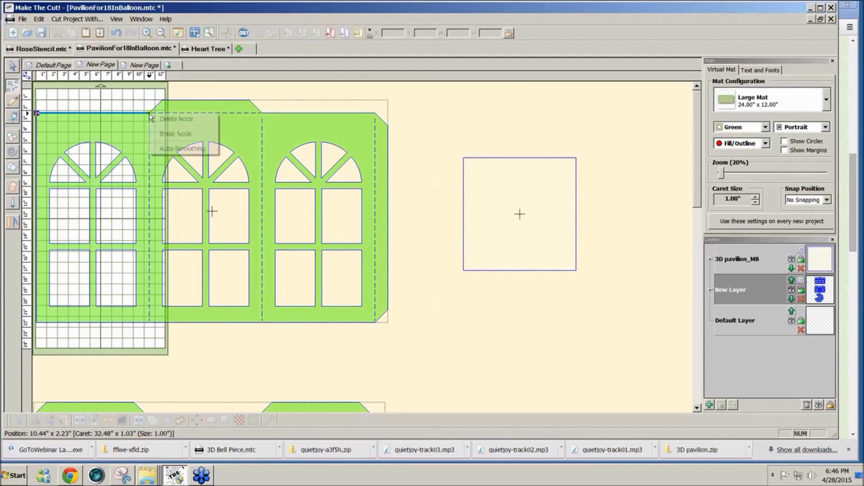
left_click(183, 134)
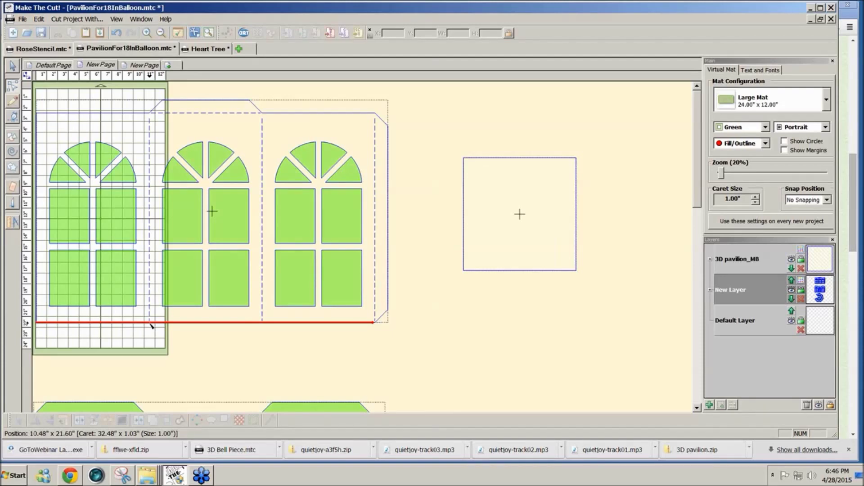
left_click(151, 324)
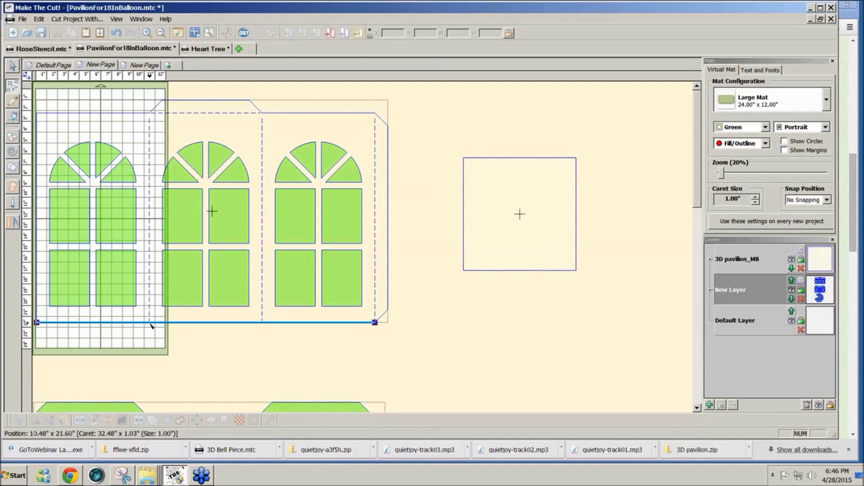
left_click(148, 324)
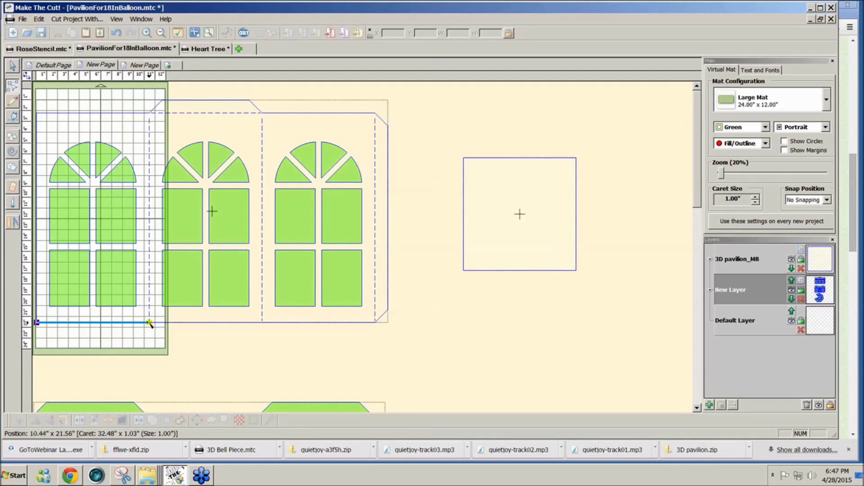
right_click(149, 322)
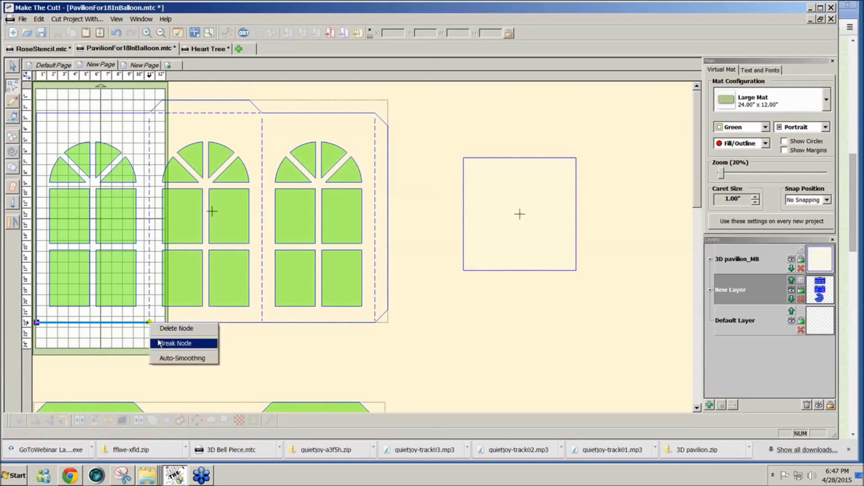
left_click(158, 344)
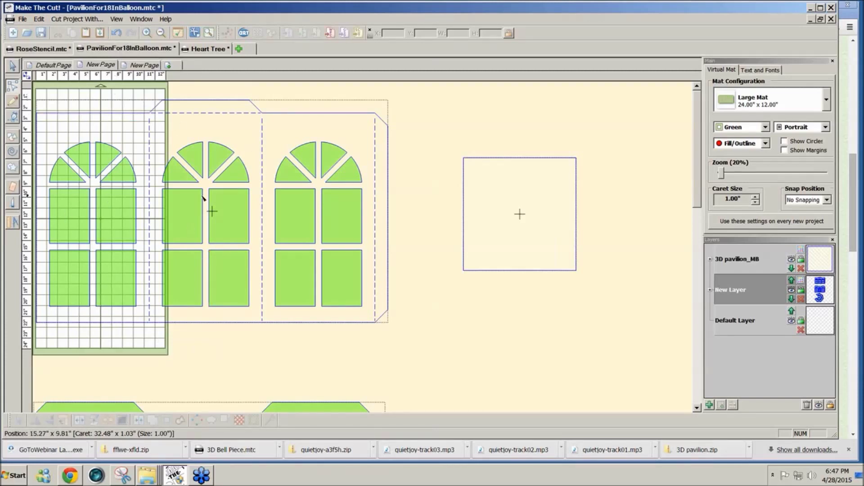
Break the outline nodes of the upper wall piece at the top and bottom ends of its second fold line
left_click(263, 113)
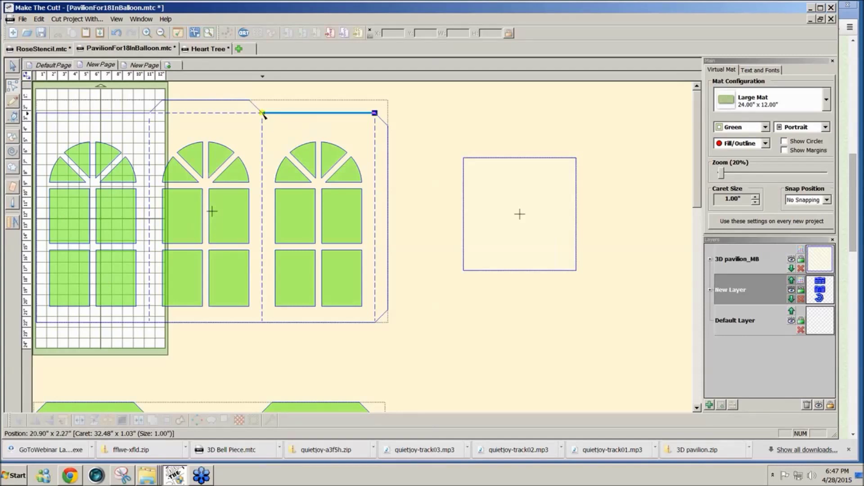
right_click(262, 113)
left_click(276, 135)
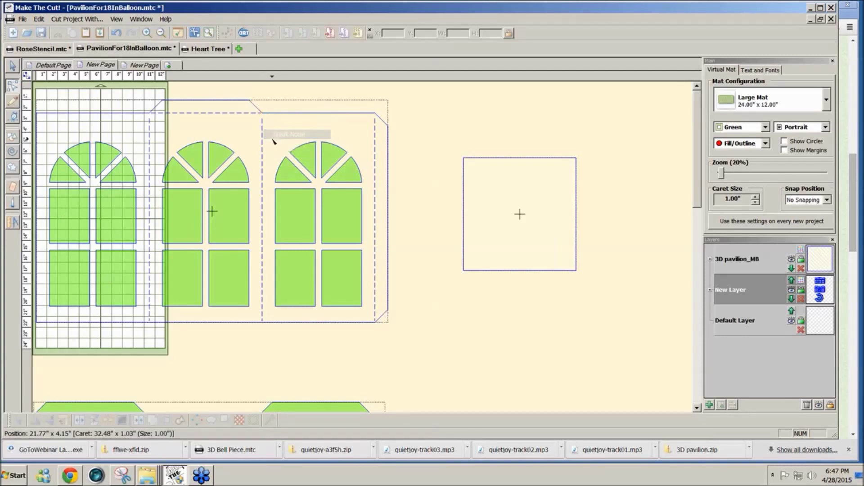
left_click(264, 324)
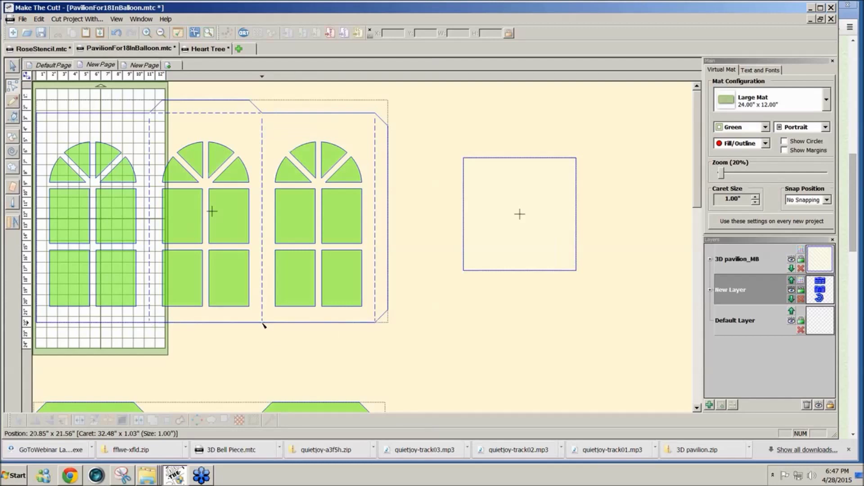
left_click(262, 324)
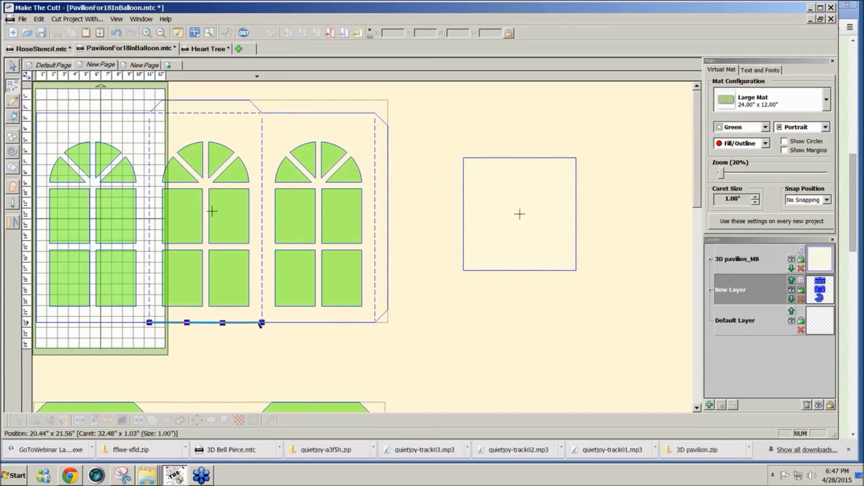
right_click(261, 322)
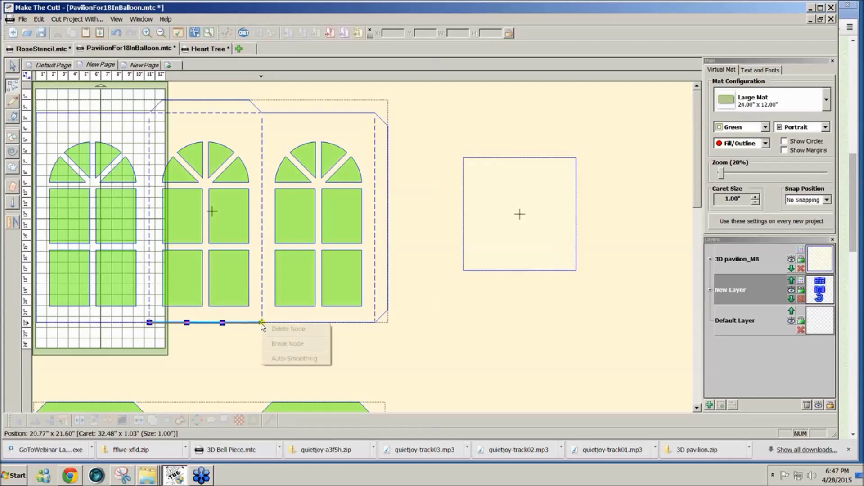
left_click(275, 344)
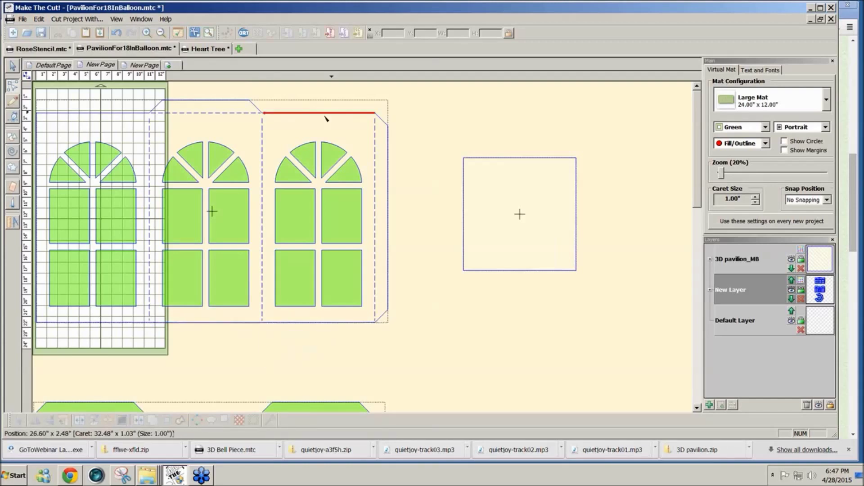
Split the upper wall piece into separate shapes and move the square farther down, clear of the walls
left_click(13, 67)
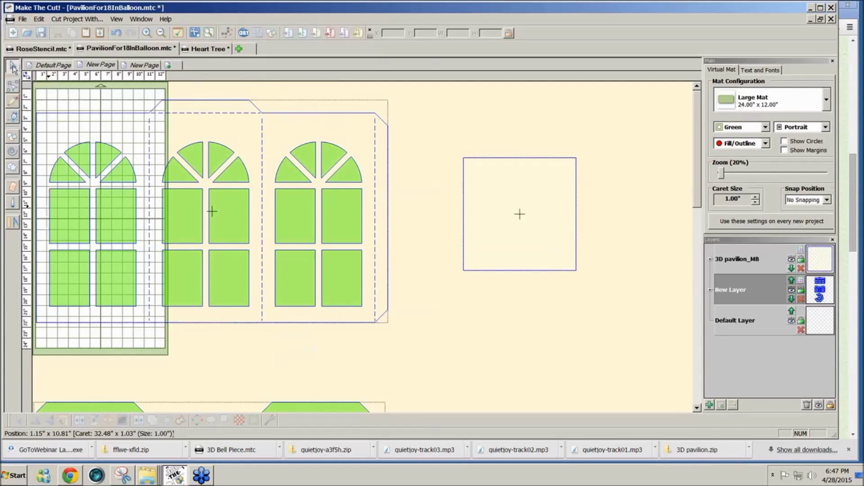
left_click(372, 323)
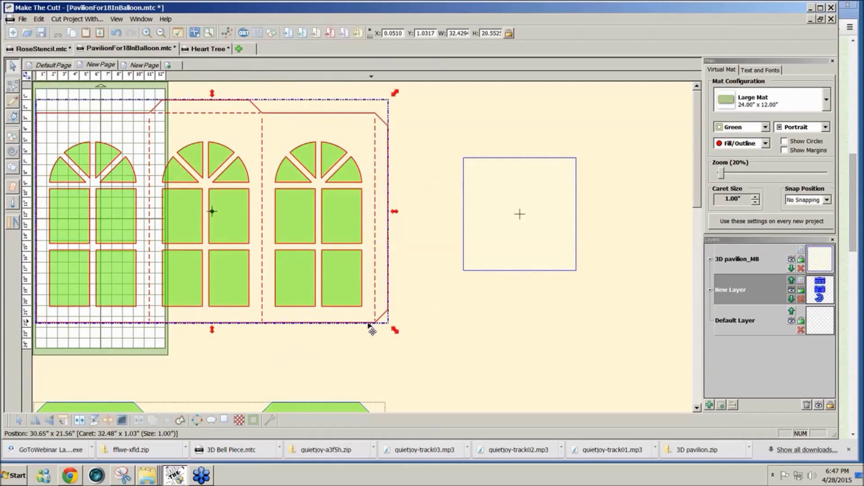
left_click(79, 421)
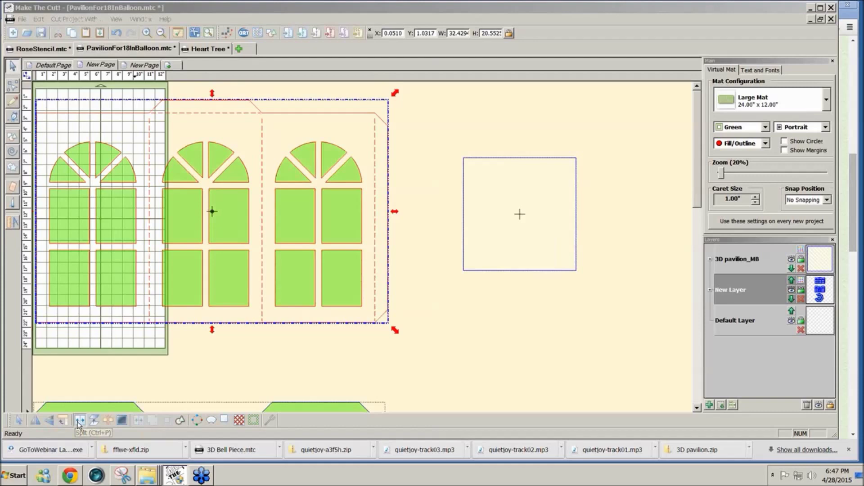
left_click_drag(444, 351, 257, 87)
left_click_drag(567, 231, 677, 424)
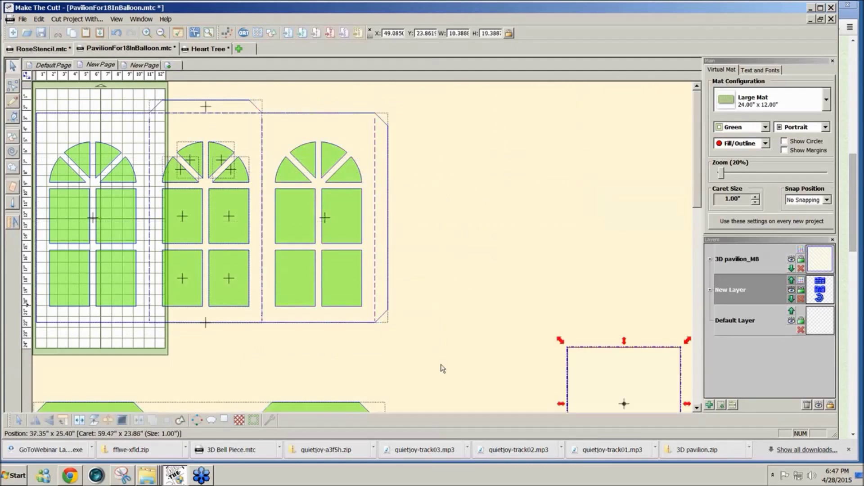
left_click(431, 367)
left_click_drag(431, 366, 266, 94)
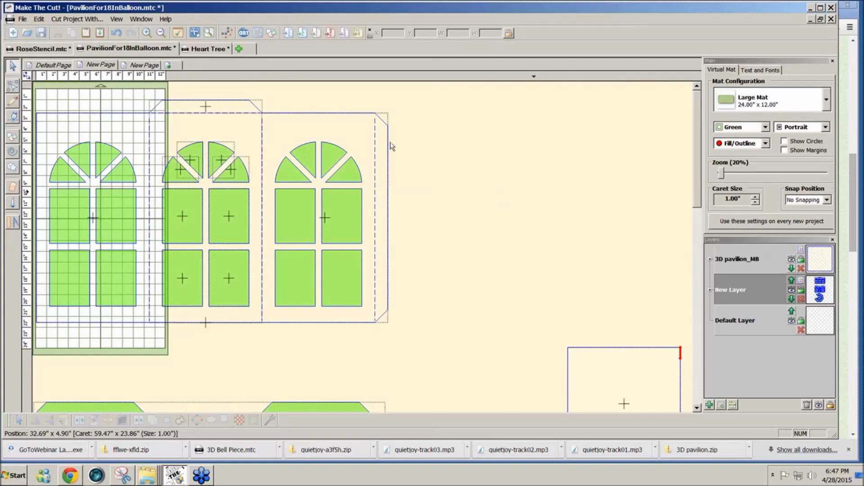
Try to split the third window panel further, and move it about 9.5 inches sideways, away from the other wall shapes
left_click(314, 118)
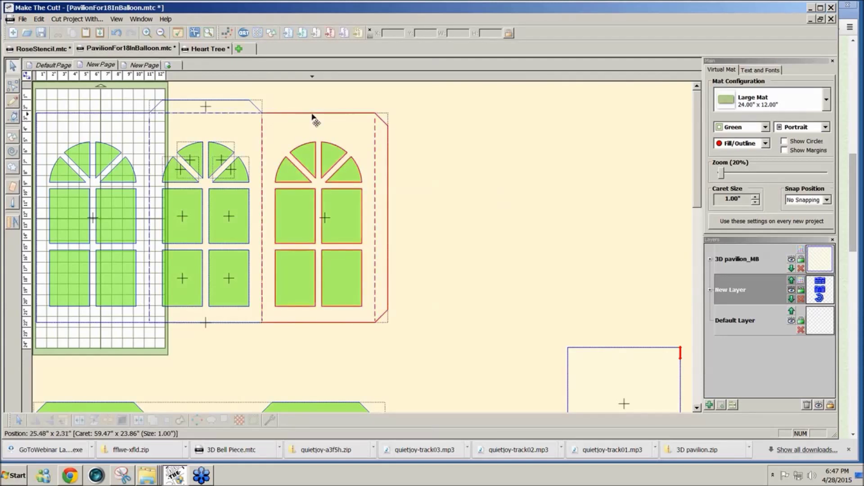
left_click(314, 118)
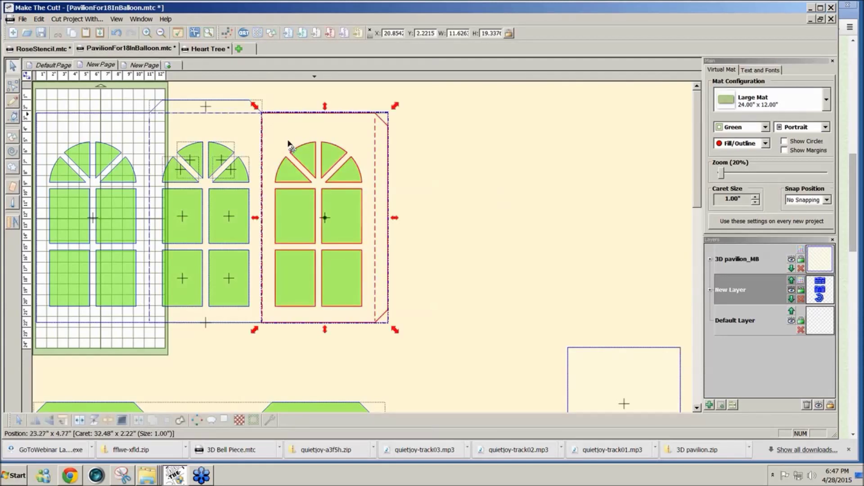
left_click(78, 421)
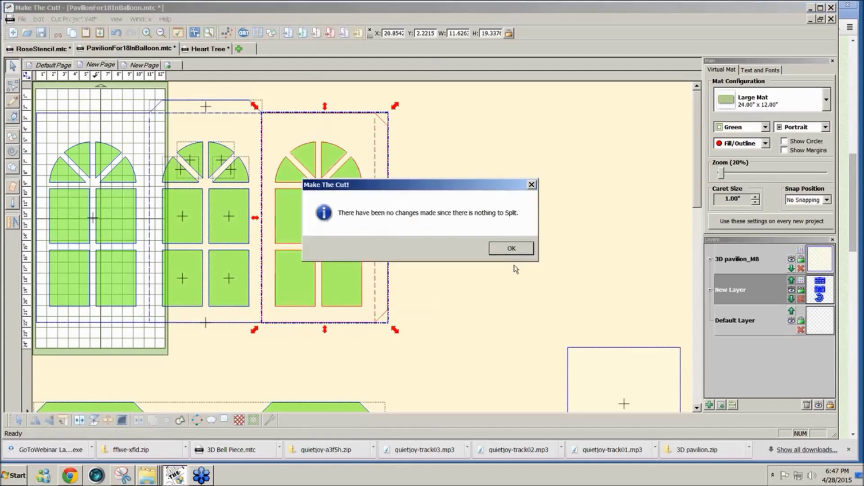
left_click(515, 250)
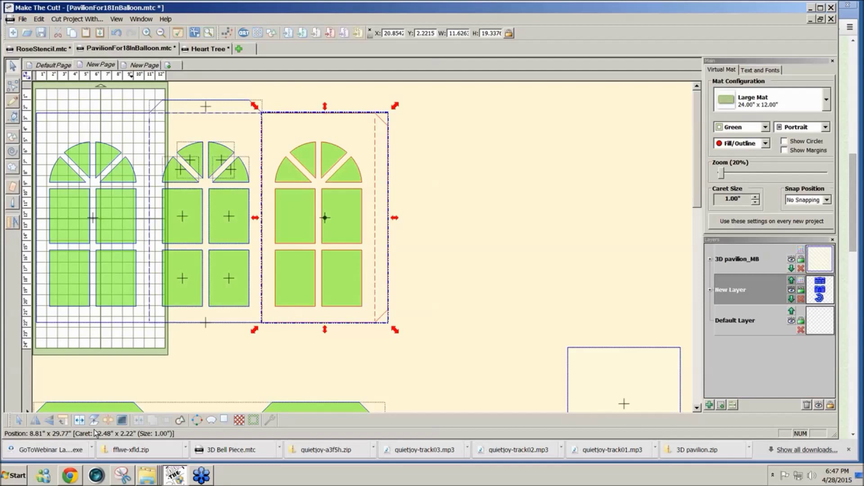
left_click_drag(370, 219, 468, 216)
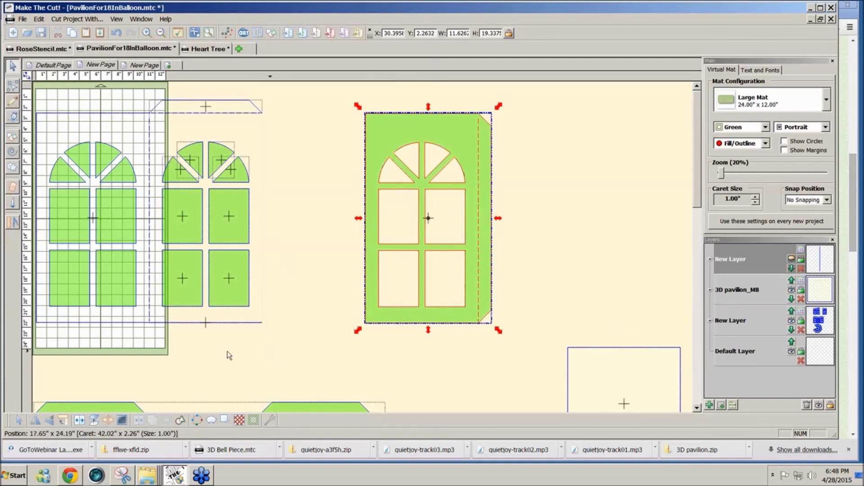
Delete the first panel and the middle panel's windows and bottom line, keeping the top tab and the separated third panel
left_click_drag(154, 323, 135, 81)
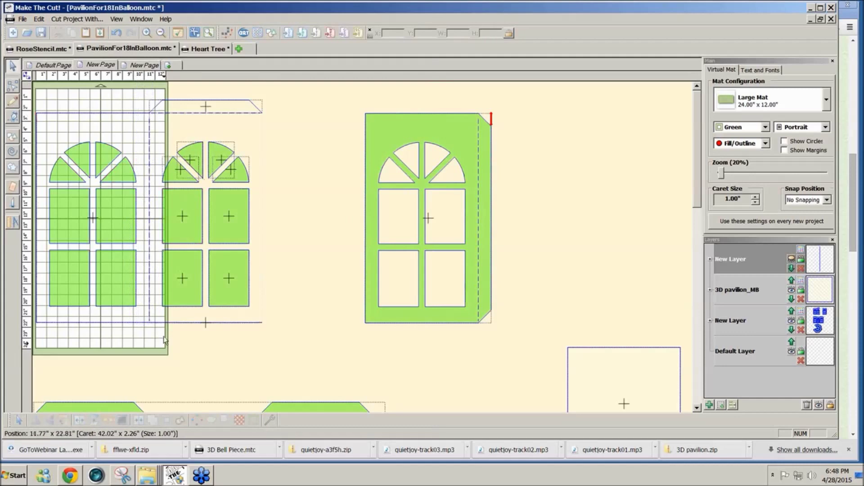
left_click(181, 299)
left_click(181, 298)
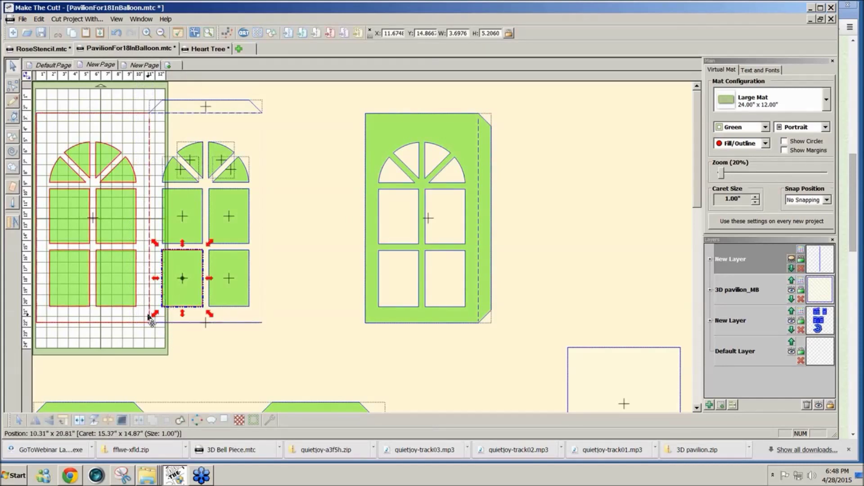
left_click(153, 338)
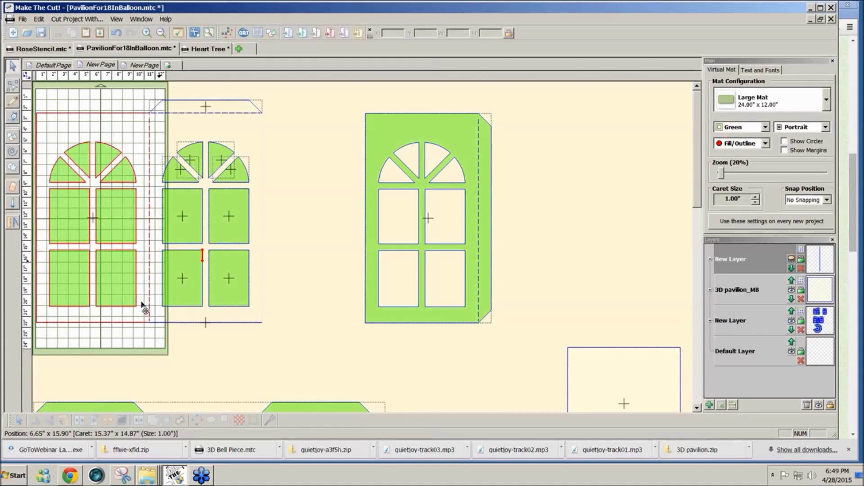
left_click(188, 111)
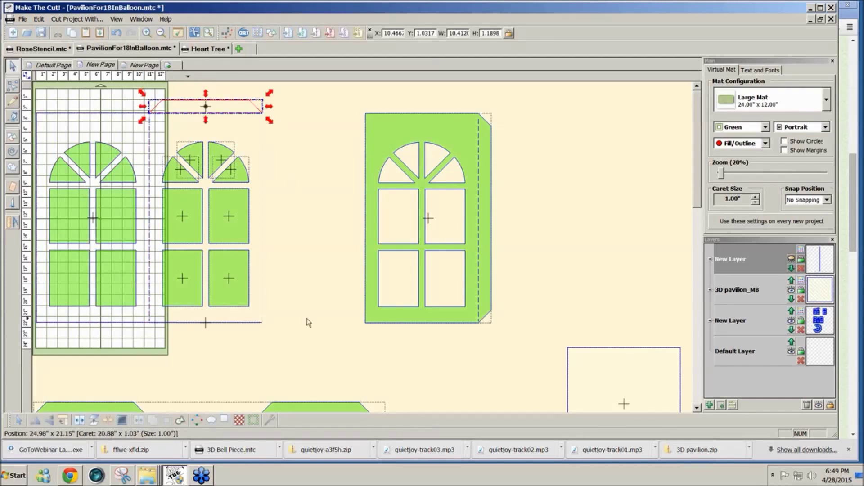
left_click(303, 339)
left_click_drag(161, 263, 25, 108)
key("Delete")
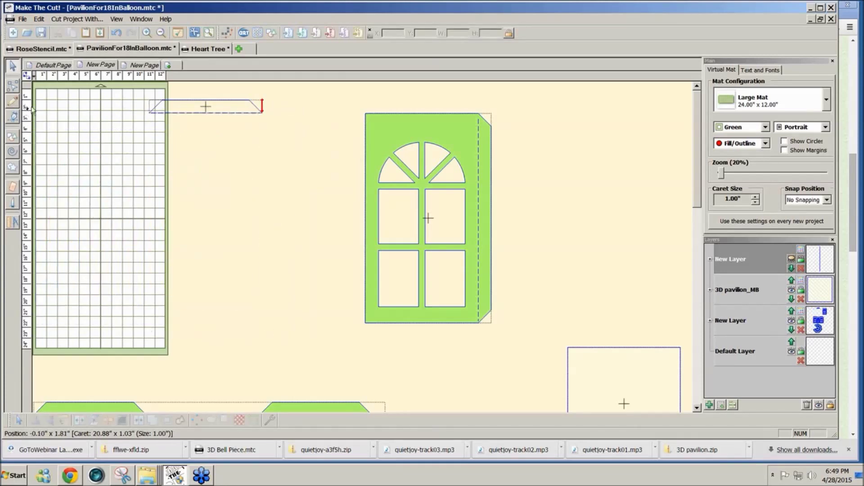
Move the remaining window panel onto the mat and duplicate it in 1 row and 3 columns with 0.5-inch spacing
left_click_drag(358, 96, 560, 365)
left_click_drag(469, 321, 138, 324)
left_click(39, 19)
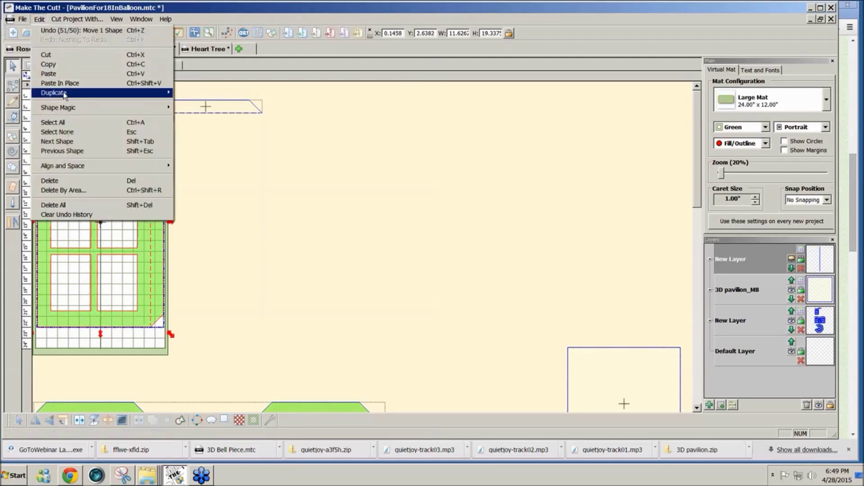
mouse_move(65, 94)
left_click(200, 94)
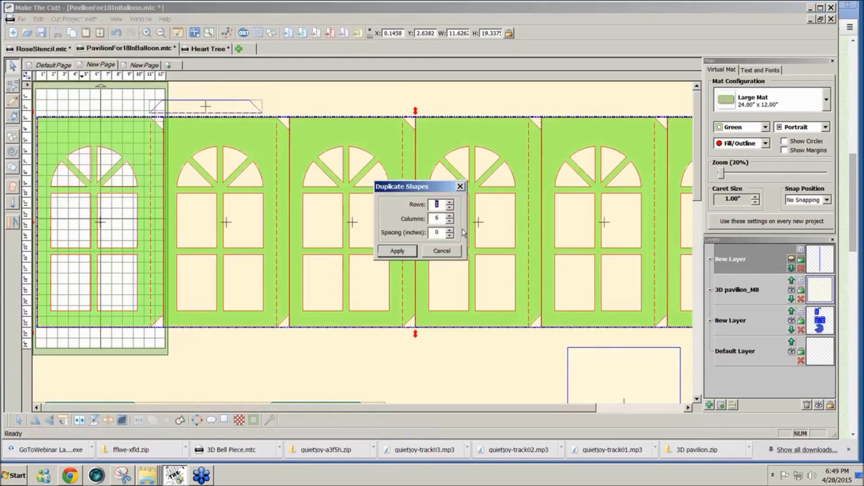
double_click(434, 218)
type("3")
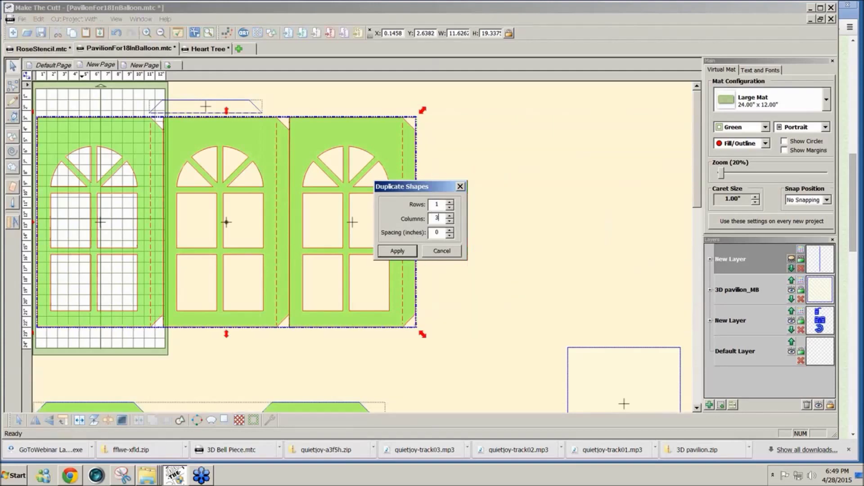
double_click(443, 232)
type(".5")
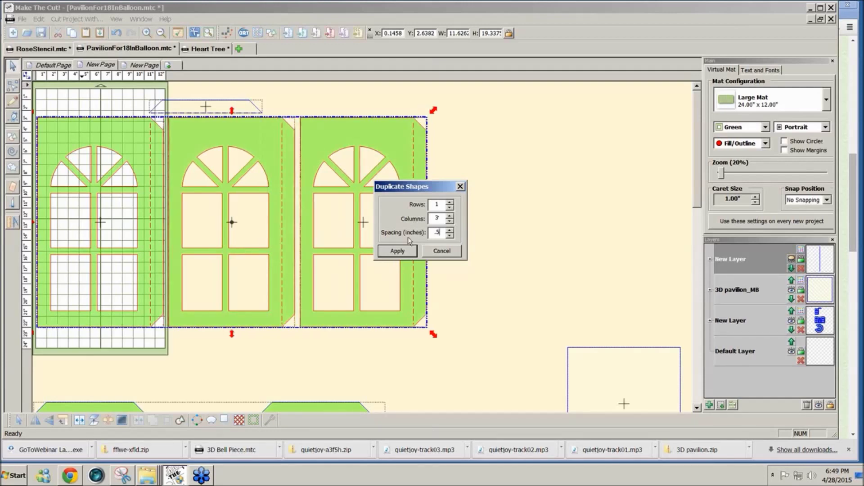
left_click(397, 251)
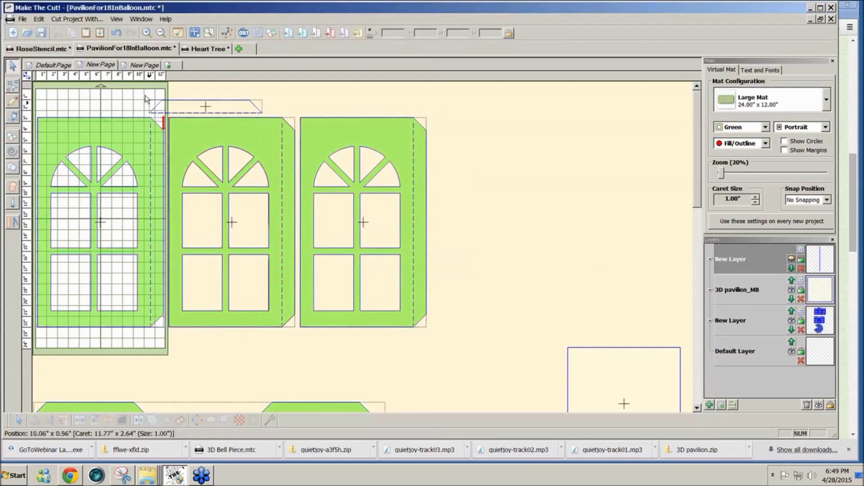
Move the top tab onto the upper edge of the middle window panel, at about X 12.3 and Y 1.365 inches
left_click_drag(137, 88, 297, 131)
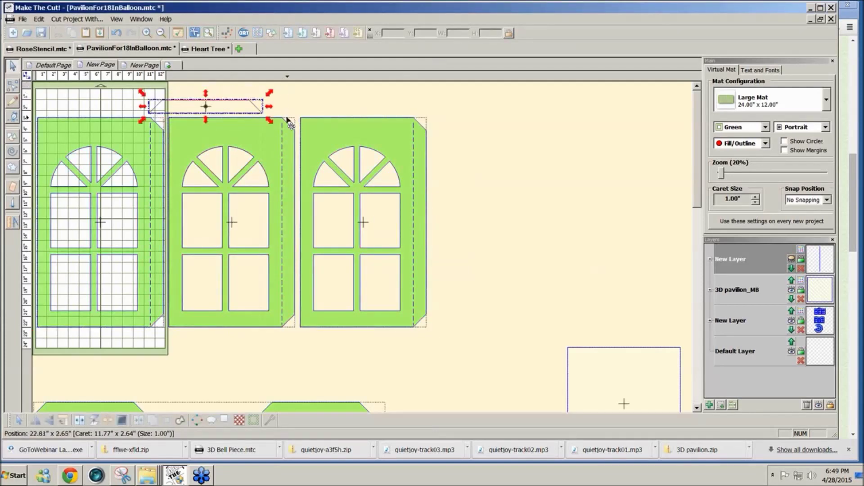
left_click_drag(225, 111, 245, 115)
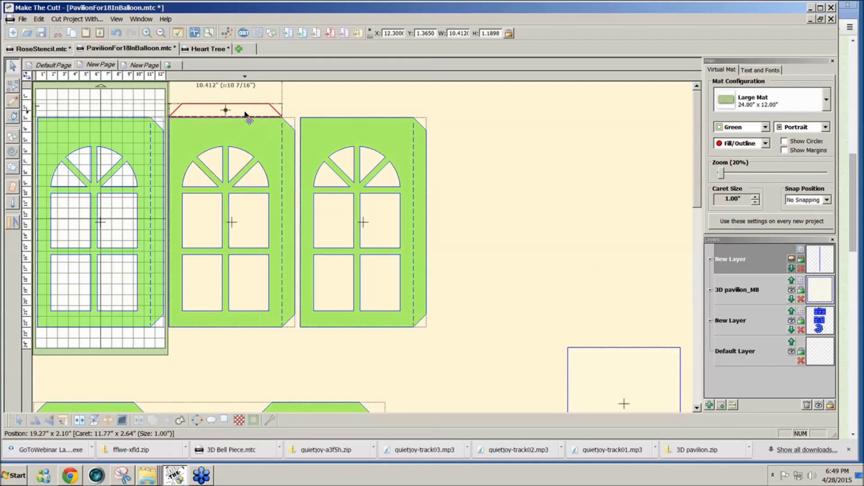
left_click_drag(246, 115, 247, 114)
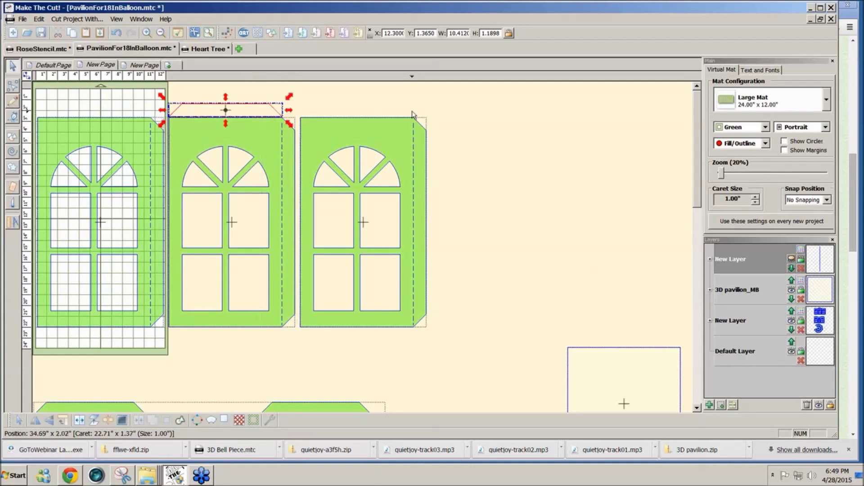
scroll(697, 173, "down", 1)
left_click_drag(697, 172, 705, 149)
left_click(503, 133)
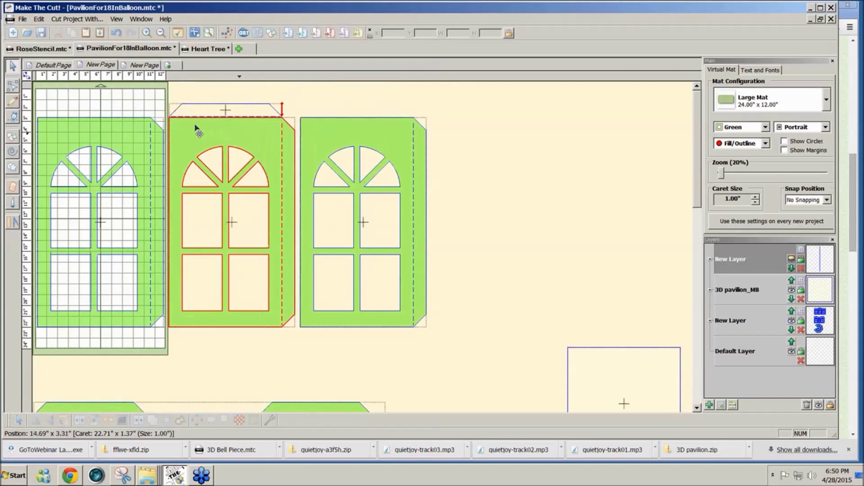
Delete the top edge segment of the middle panel's outline, just below the tab
left_click(11, 89)
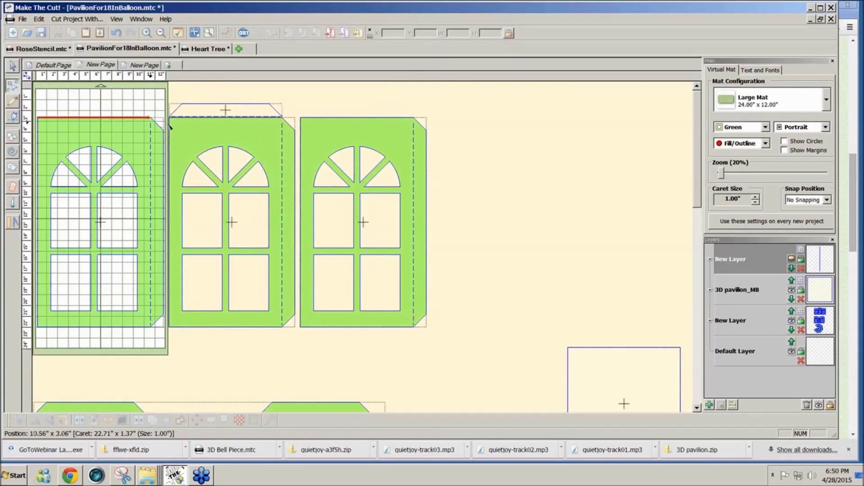
left_click(203, 119)
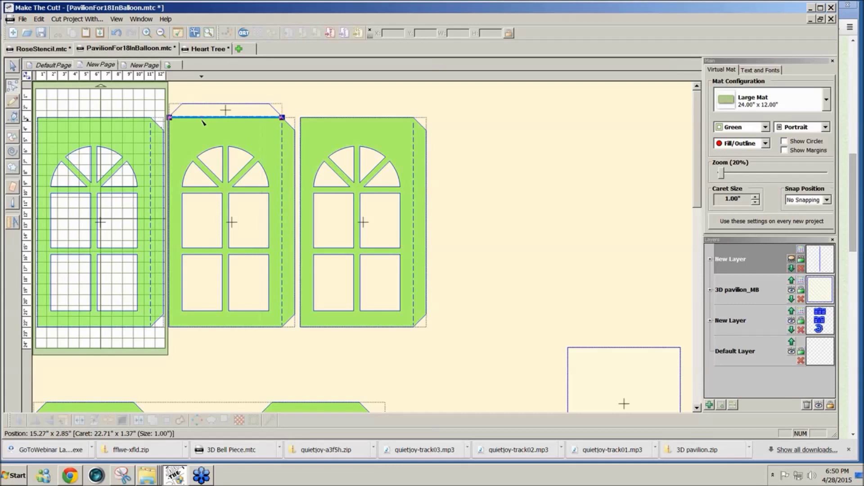
key("Delete")
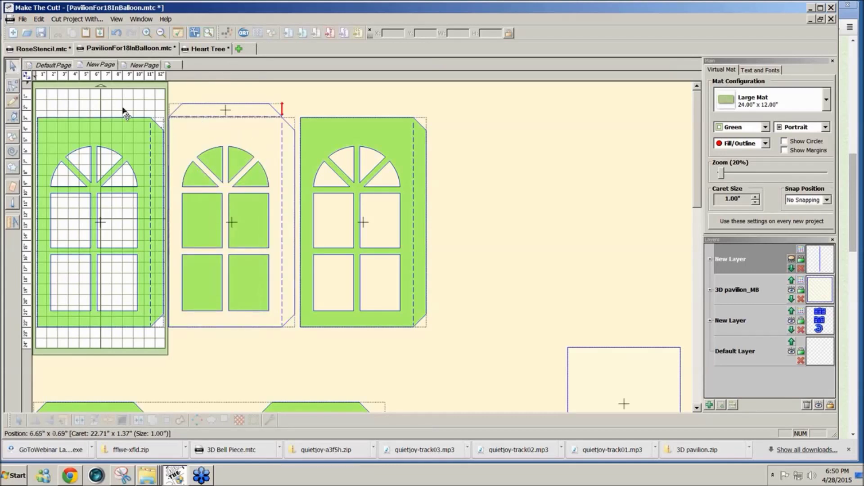
Split the tab into separate shapes, put its dashed fold line on a new layer and hide that layer
left_click_drag(304, 111, 154, 126)
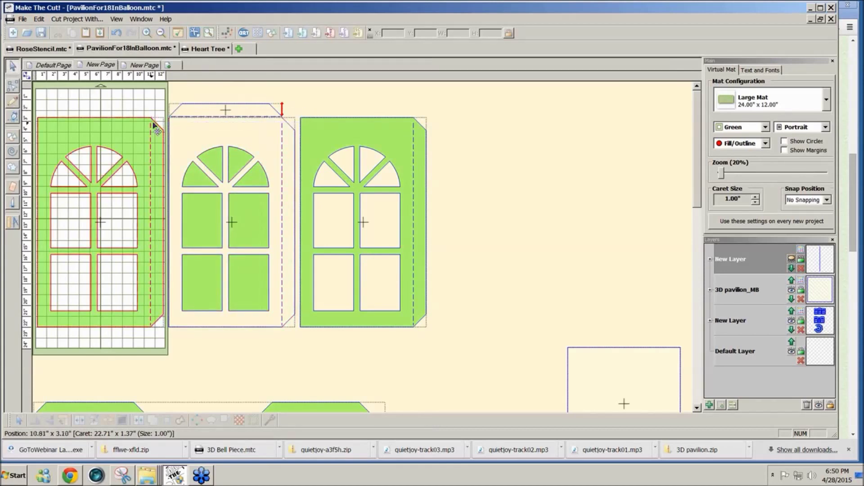
left_click(235, 119)
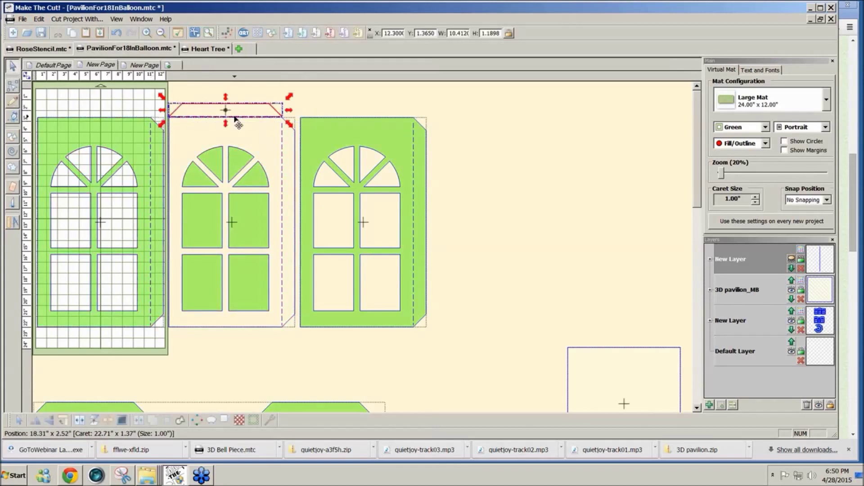
left_click(83, 425)
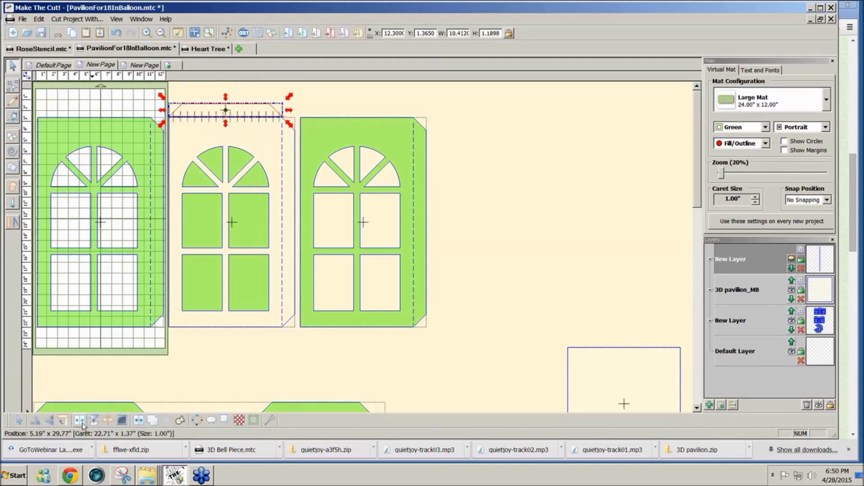
left_click(385, 110)
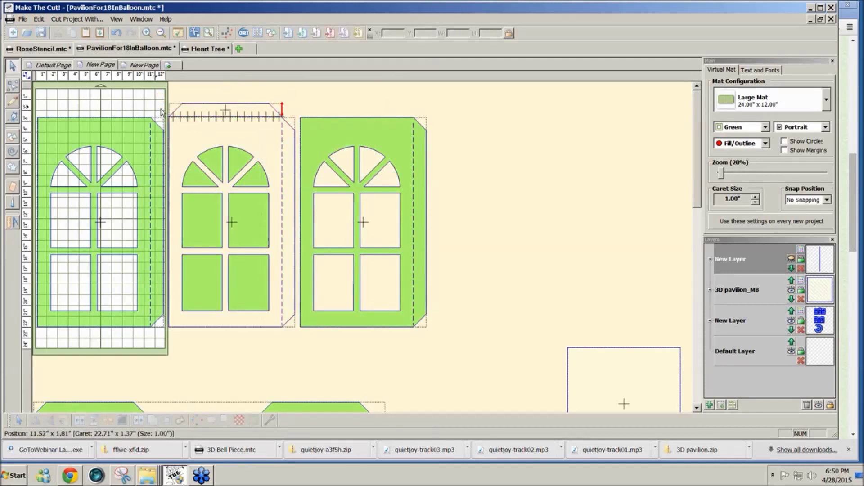
left_click(178, 116)
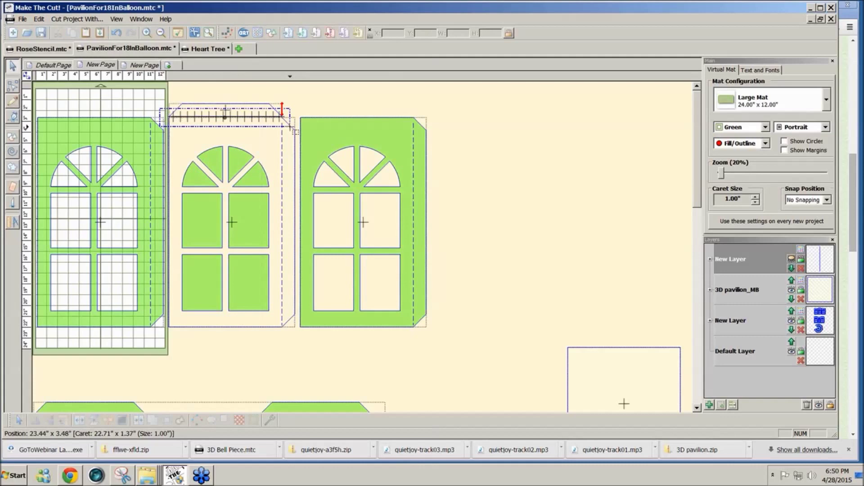
left_click(722, 405)
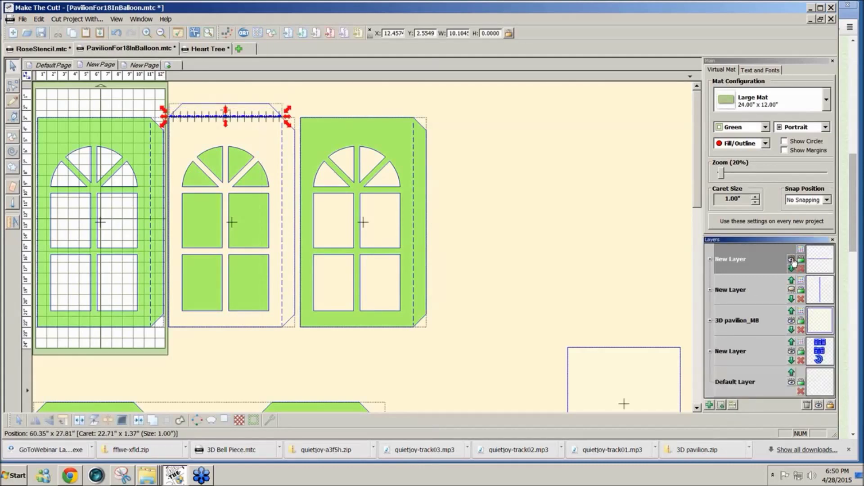
left_click(792, 260)
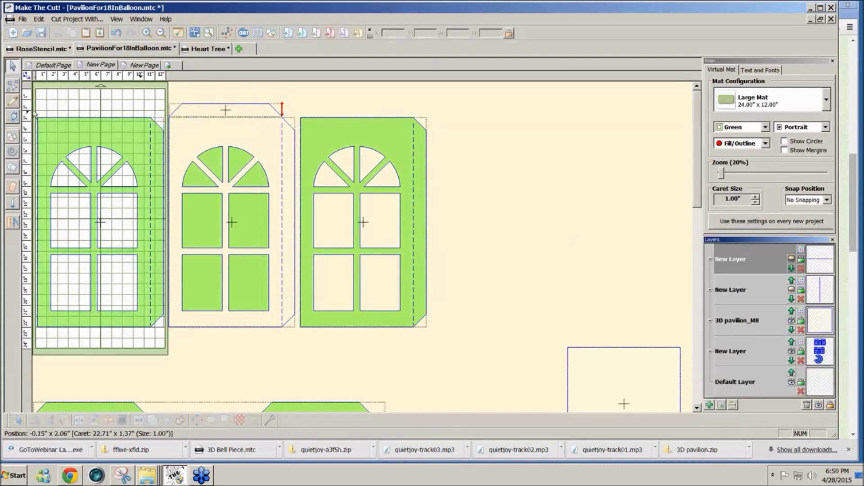
Join the open node at the middle panel's upper left corner to the tab's closest node
left_click(13, 86)
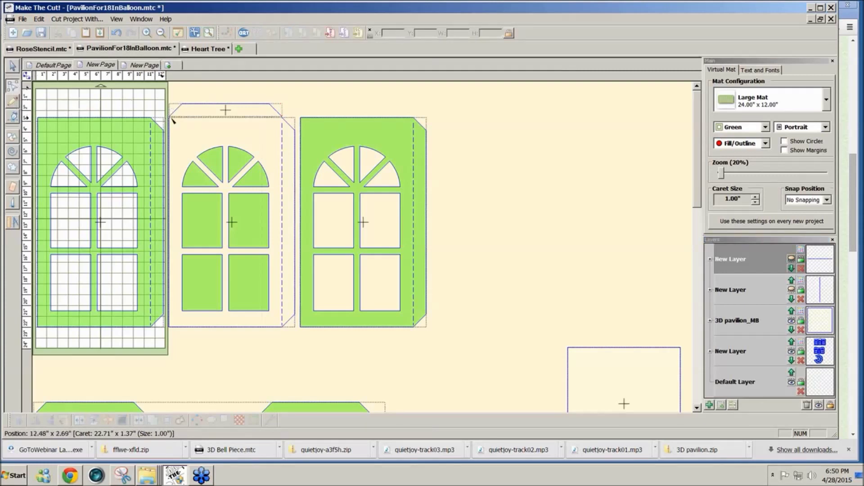
left_click(171, 120)
right_click(171, 120)
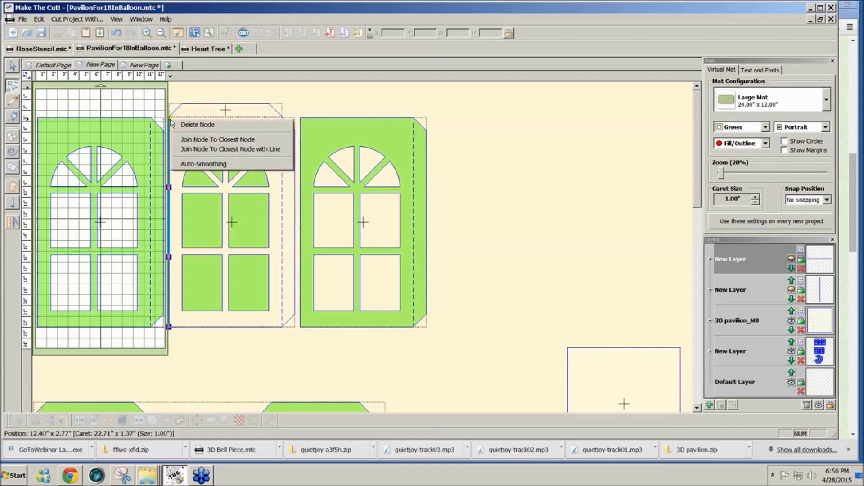
left_click(201, 140)
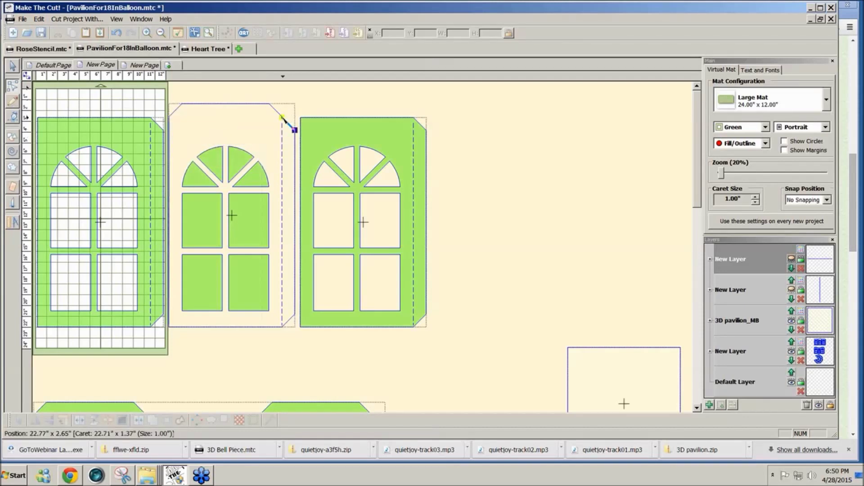
Join the tab's open right end node to the closest node of the middle panel, closing the outline
right_click(282, 117)
left_click(331, 92)
right_click(282, 118)
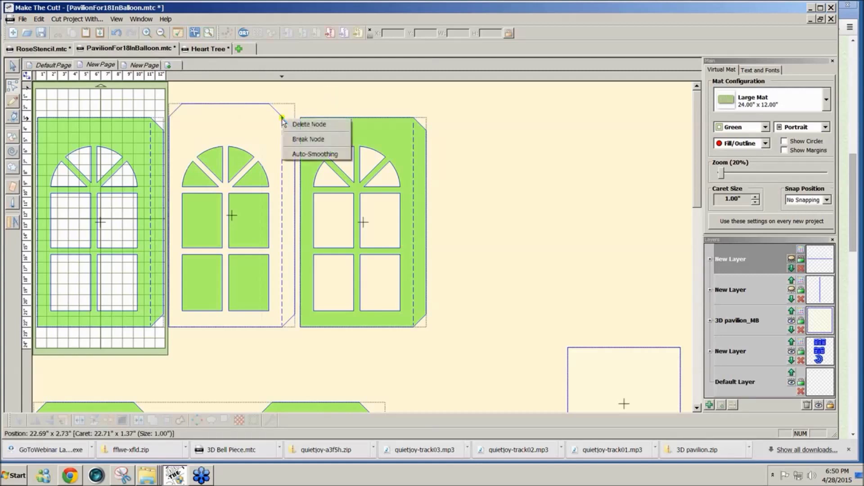
left_click(308, 139)
left_click(282, 117)
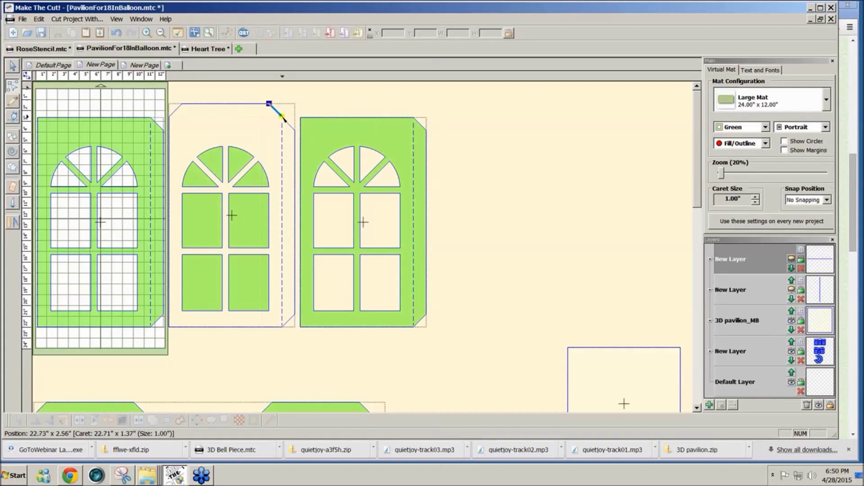
right_click(283, 118)
left_click(303, 137)
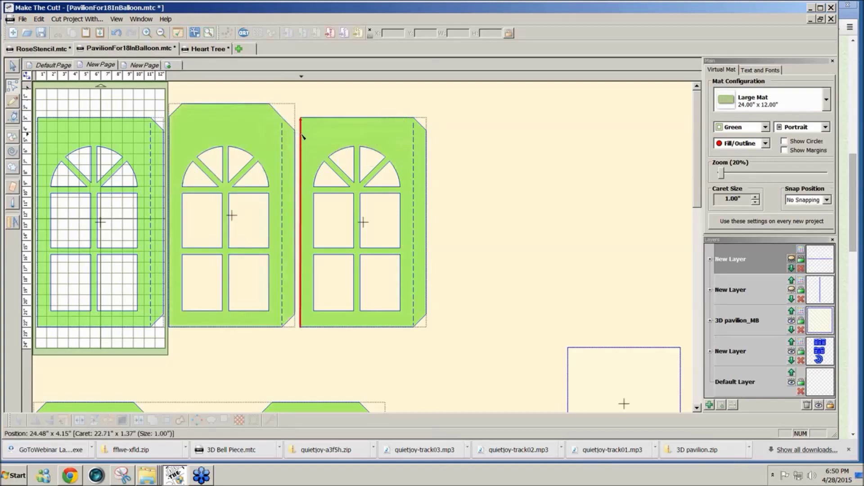
Show the fold-line layer again and join the tab's dashes into a single shape
left_click(792, 260)
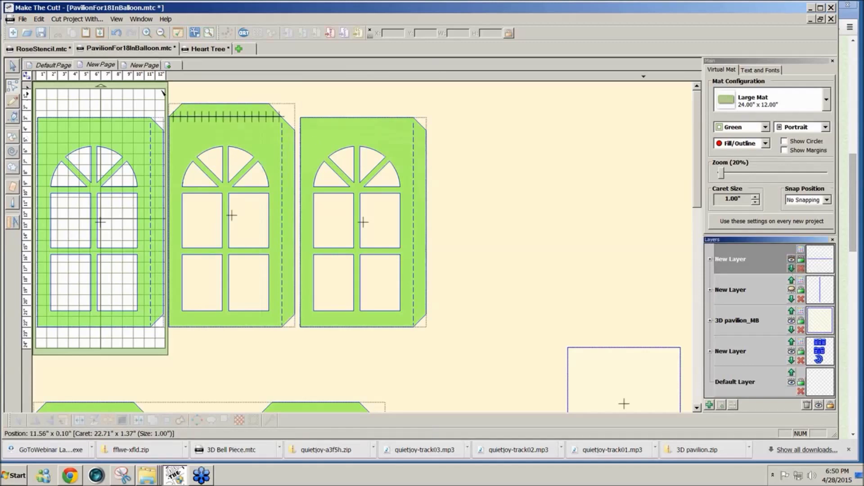
left_click(12, 66)
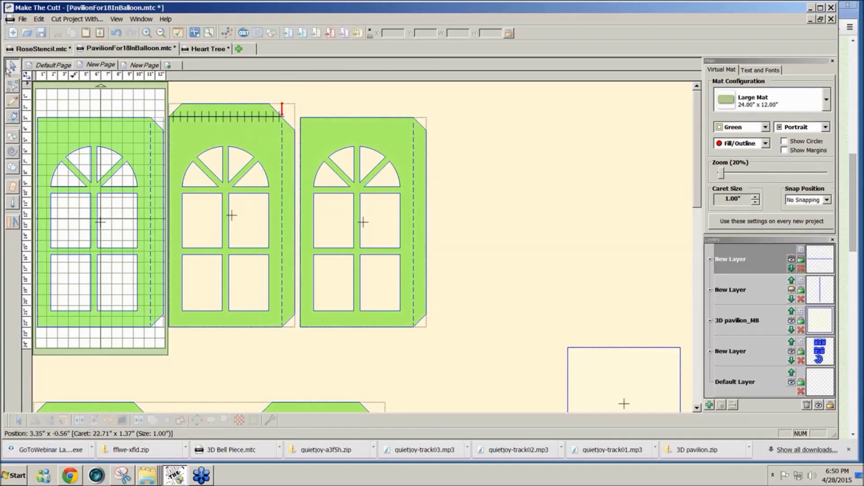
left_click_drag(163, 85, 293, 136)
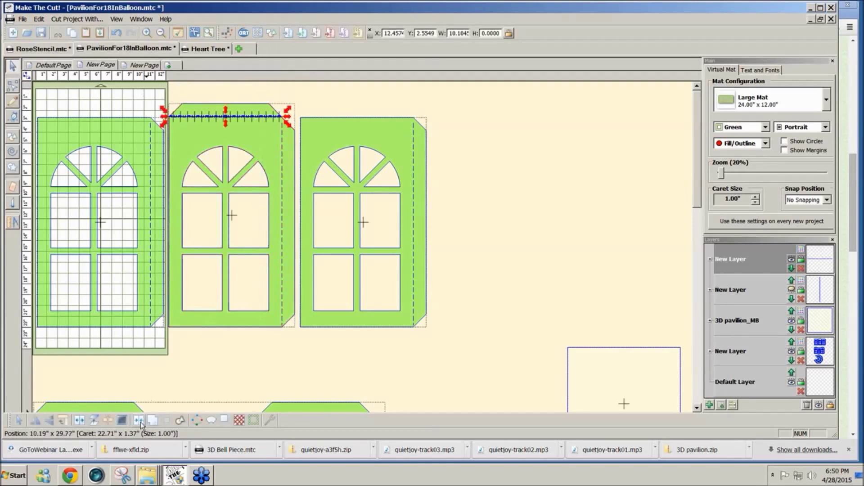
key("Delete")
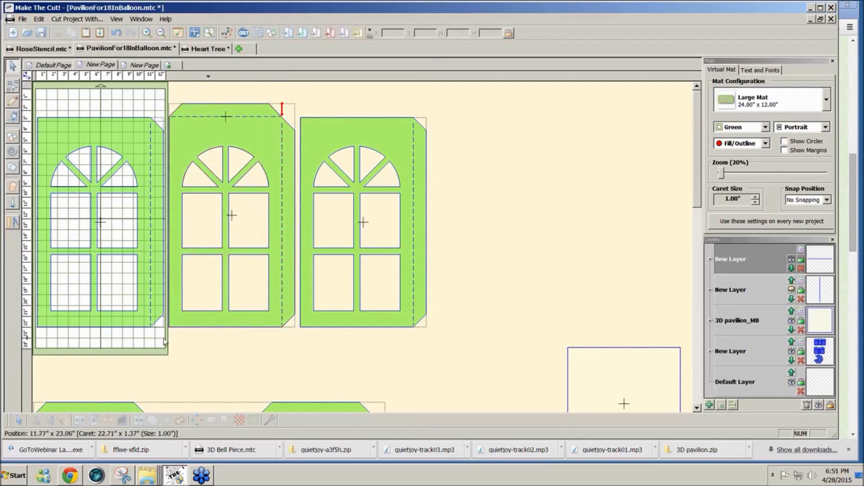
Move the first panel up 0.25 inch on the mat and apply Blackout to it
left_click_drag(173, 338, 35, 78)
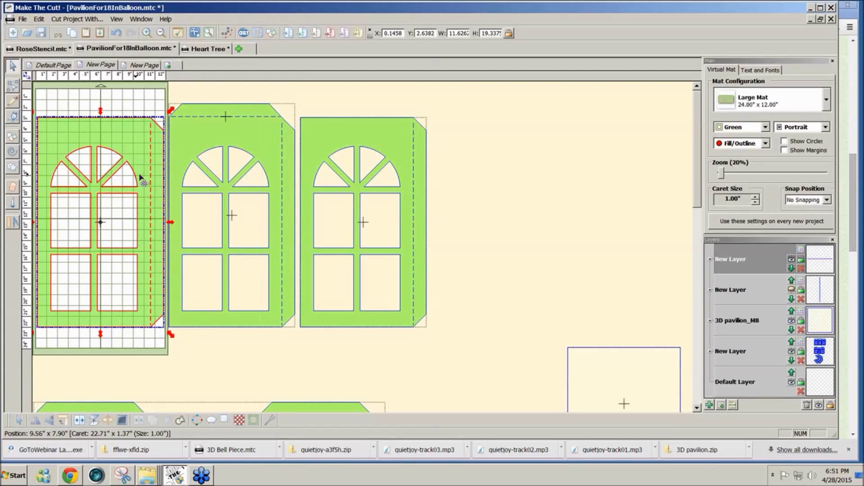
left_click_drag(140, 177, 140, 174)
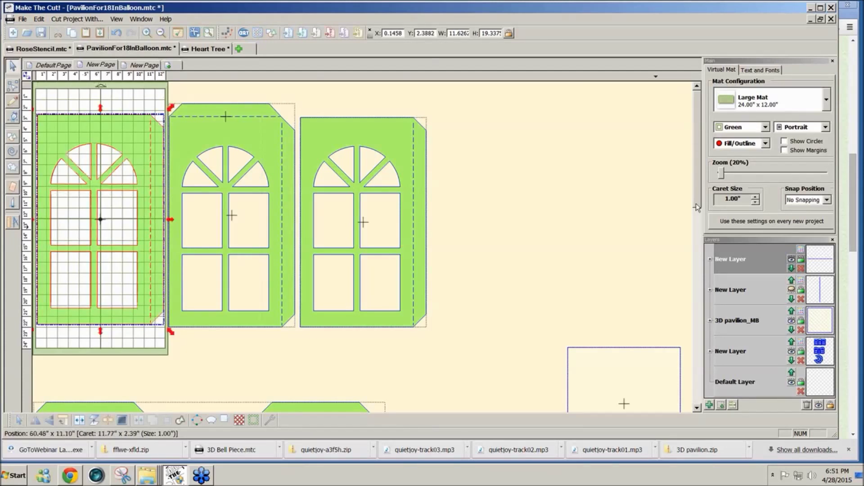
left_click_drag(697, 207, 693, 273)
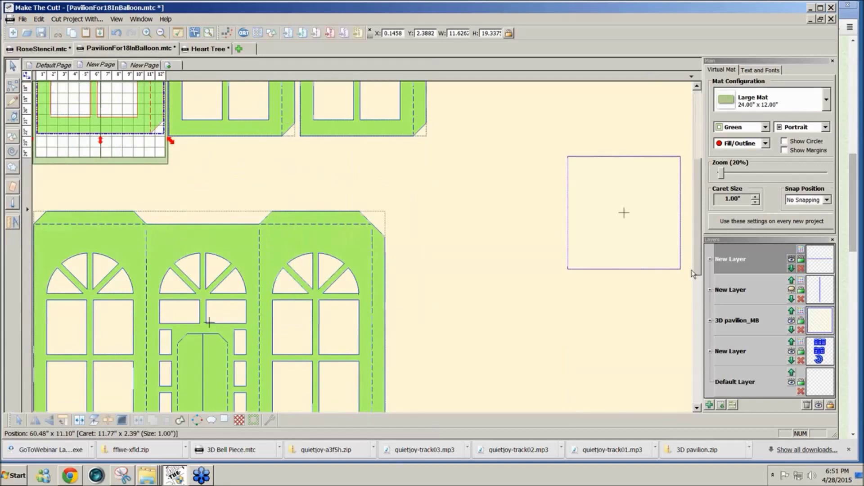
scroll(365, 324, "down", 2)
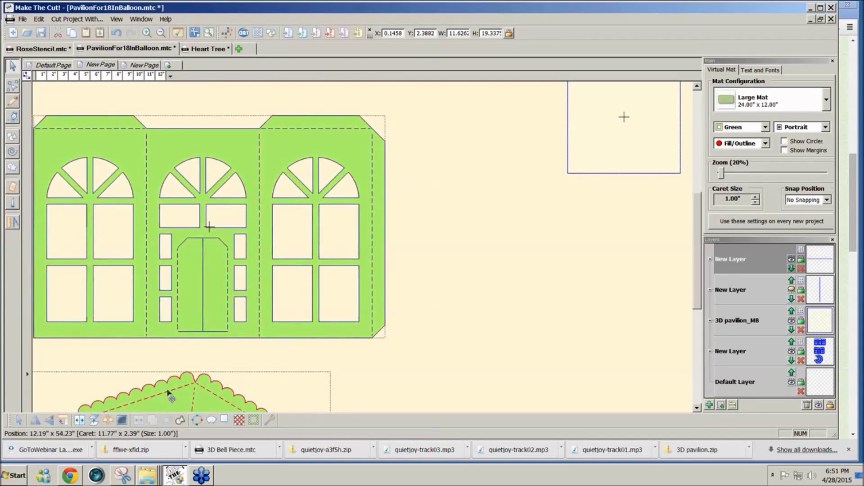
left_click(122, 421)
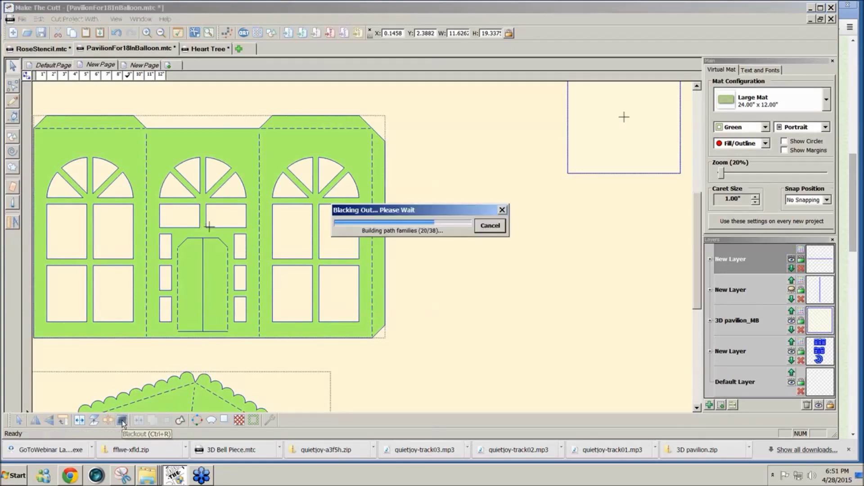
Try Blackout on the three-section wall piece with the door, and undo it
left_click(160, 331)
left_click(123, 421)
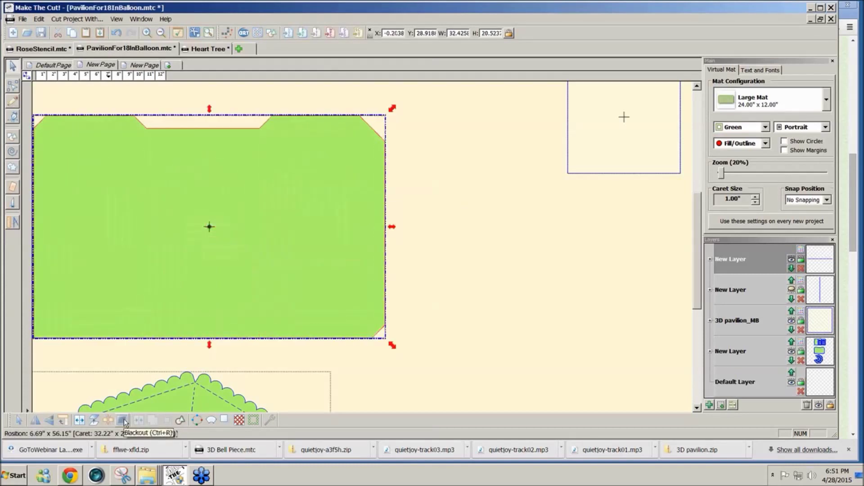
key("ctrl+z")
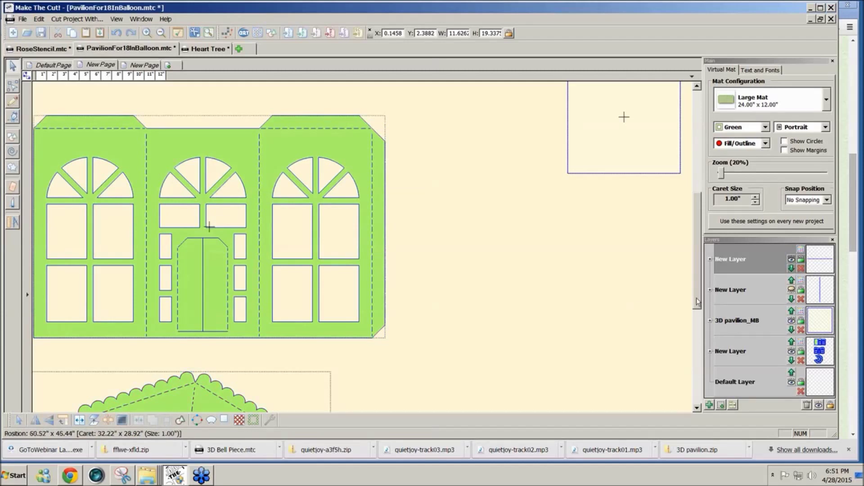
left_click_drag(697, 302, 697, 271)
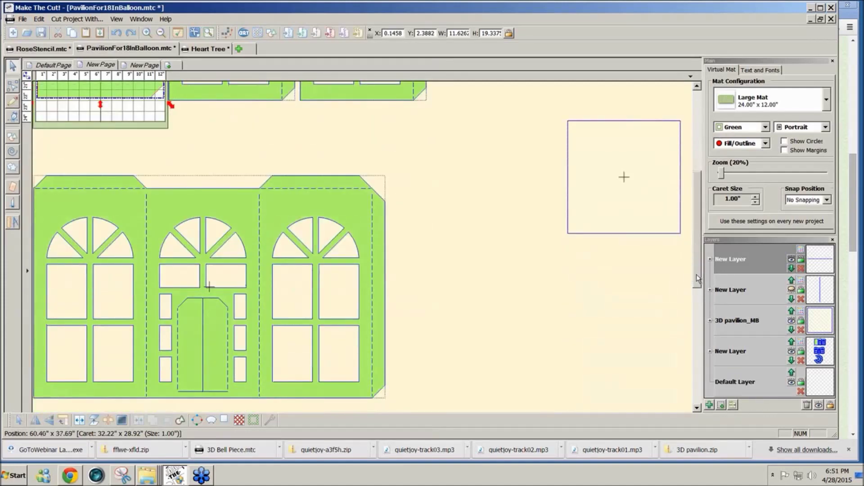
left_click_drag(696, 275, 696, 284)
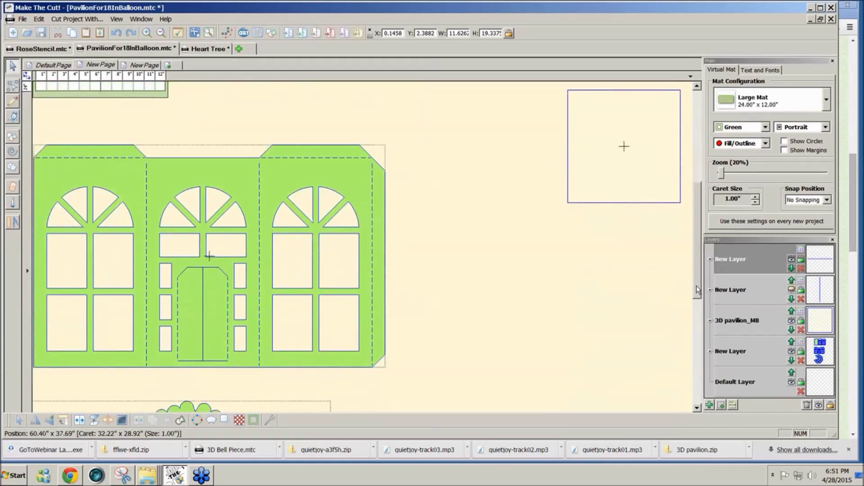
left_click_drag(696, 285, 696, 290)
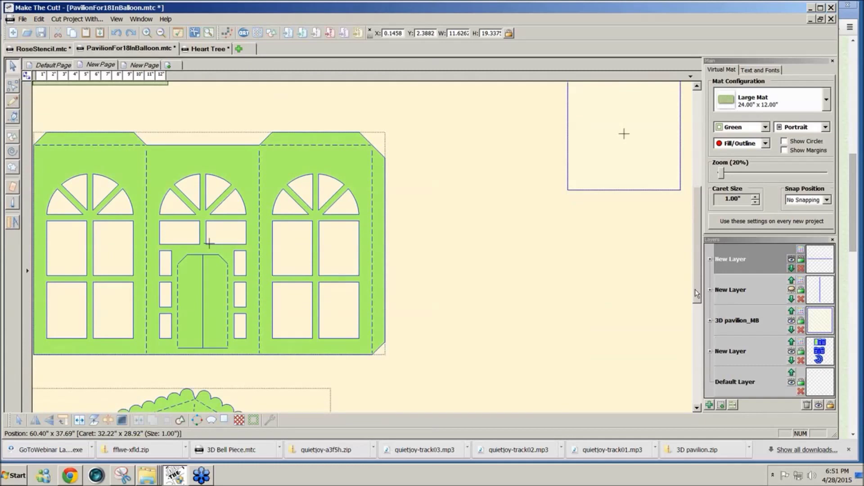
left_click_drag(695, 290, 702, 201)
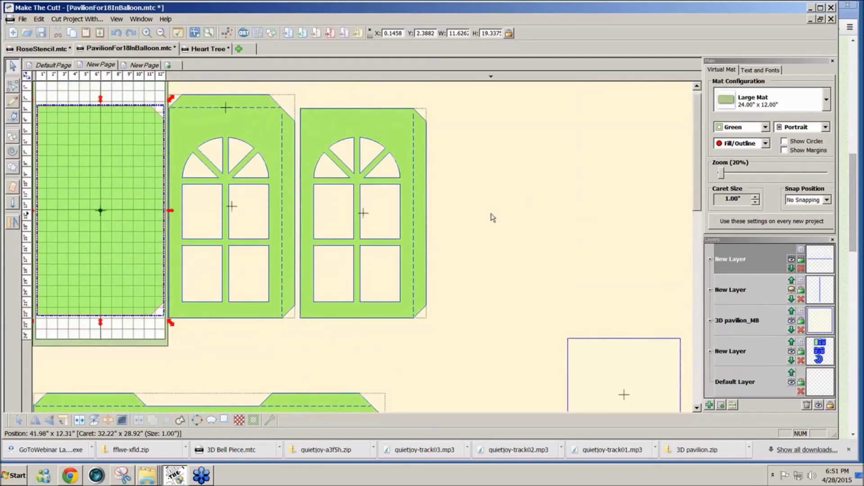
Undo the Blackout on the first panel to restore its window cutouts
key("ctrl+z")
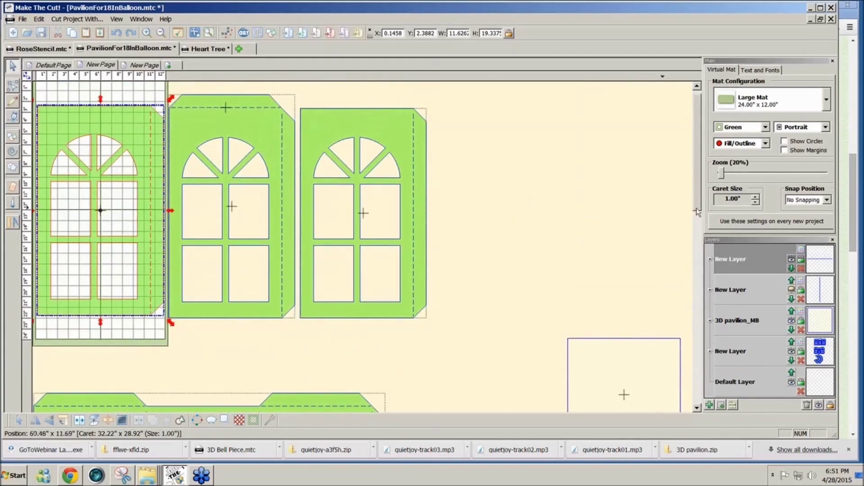
scroll(698, 212, "down", 1)
left_click_drag(698, 212, 694, 308)
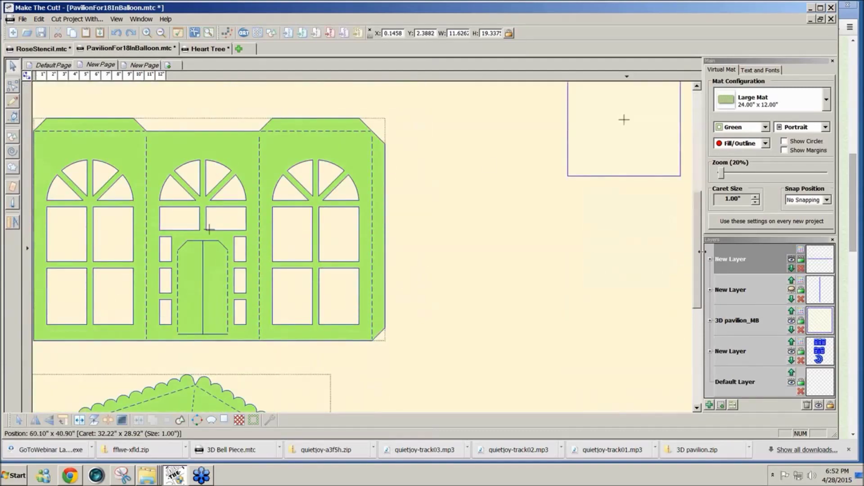
left_click_drag(700, 256, 698, 155)
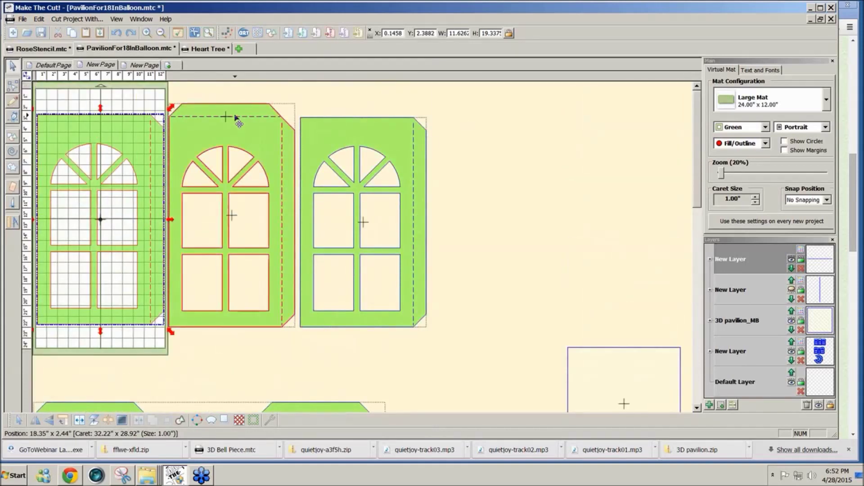
mouse_move(698, 192)
left_mouse_down()
mouse_move(692, 304)
mouse_move(698, 207)
left_mouse_up()
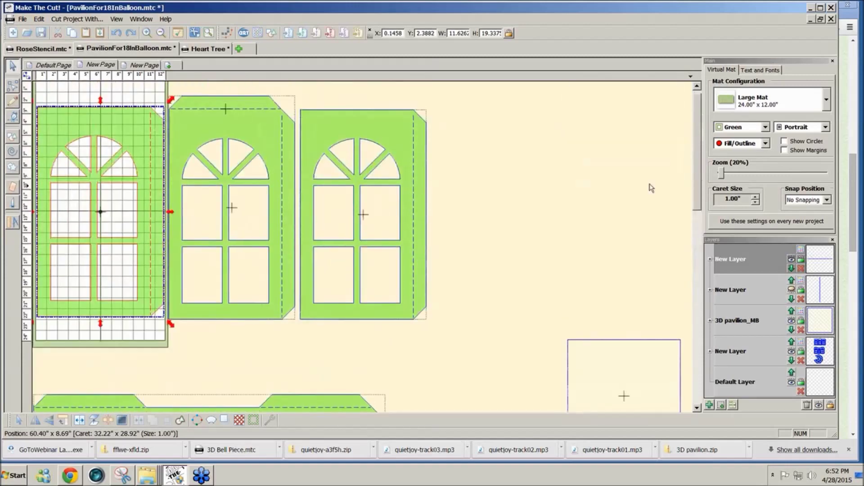
Split the three-section wall piece with the door into its separate shapes
left_click_drag(697, 207, 694, 304)
left_click(309, 336)
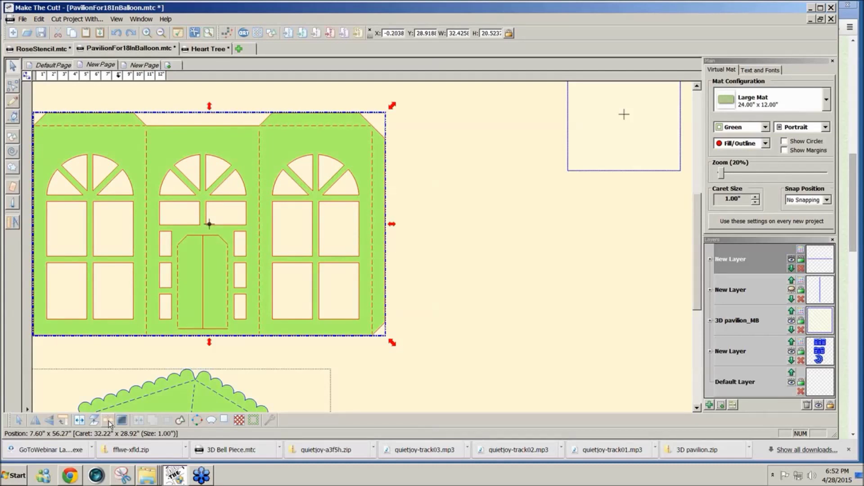
left_click(108, 420)
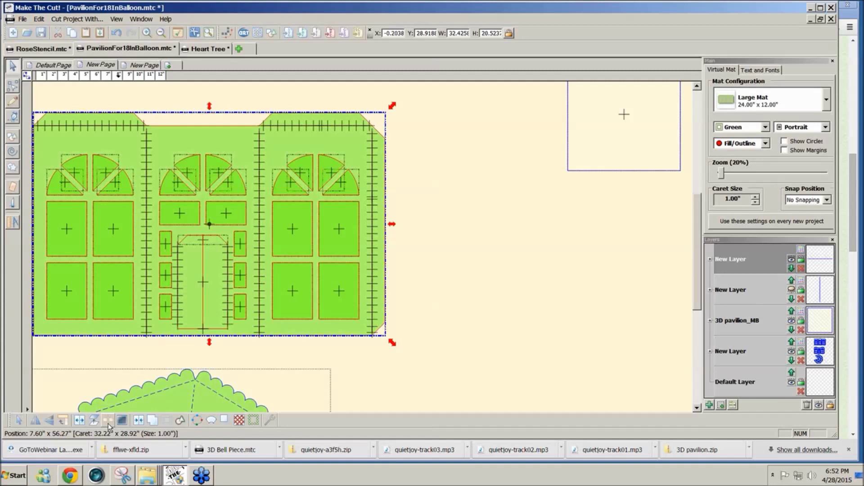
Duplicate the three finished window panels and arrange the copies beside the originals to form a row of six
scroll(83, 121, "up", 5)
left_click(83, 121)
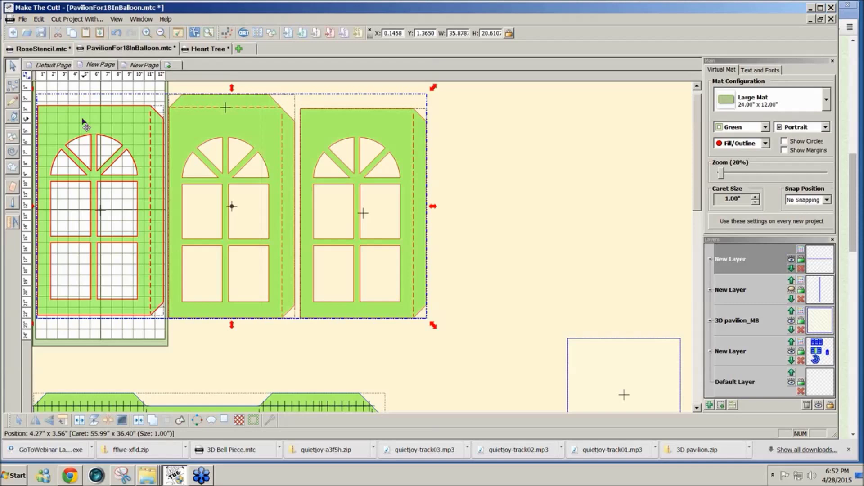
key("ctrl+d")
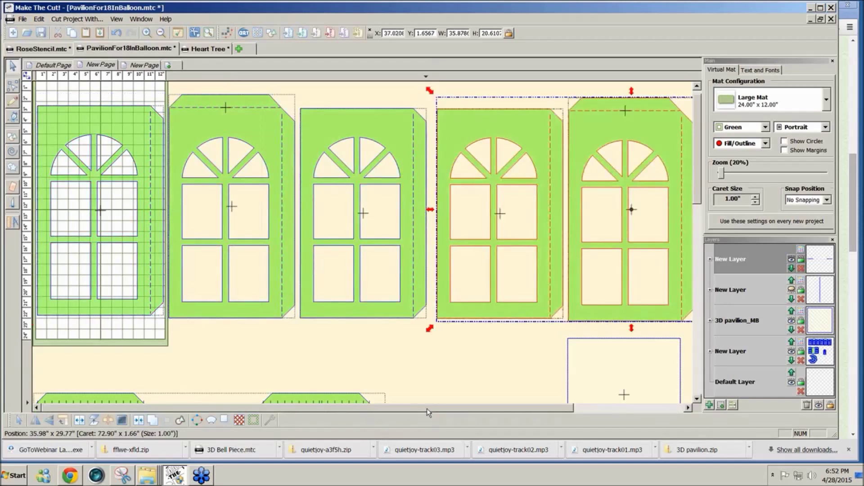
key("ctrl+d")
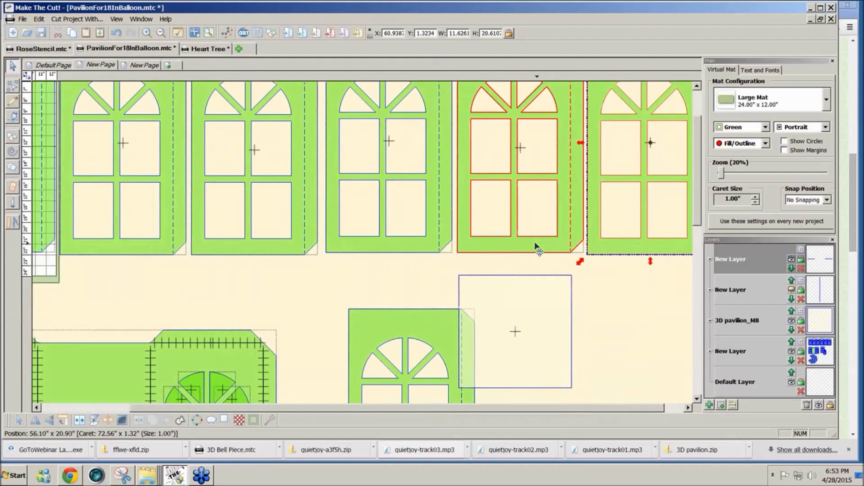
Split the fifth panel of the row and delete its window pane shapes, keeping the outline and fold line
left_click(536, 247)
left_click(536, 247)
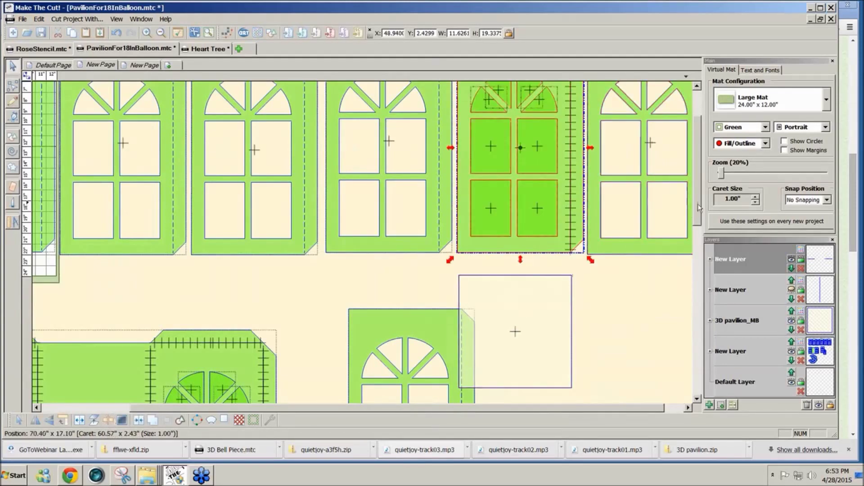
scroll(698, 203, "up", 1)
scroll(698, 204, "up", 3)
left_click_drag(463, 90, 568, 333)
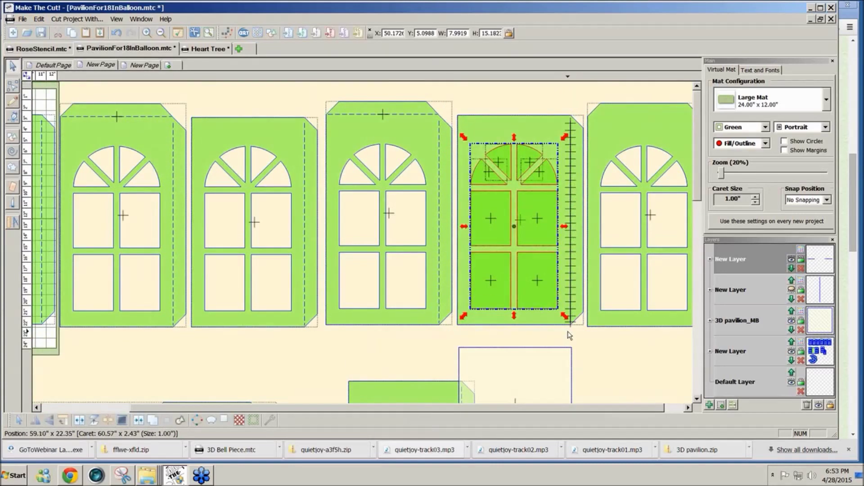
key("Delete")
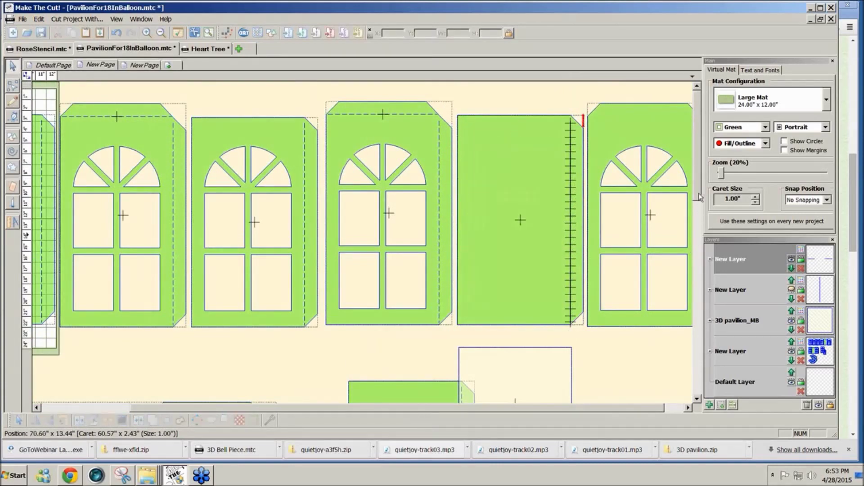
Move the door-and-window shapes onto the blank fifth panel and join the panel's fold-line dashes into a single shape
scroll(698, 194, "down", 10)
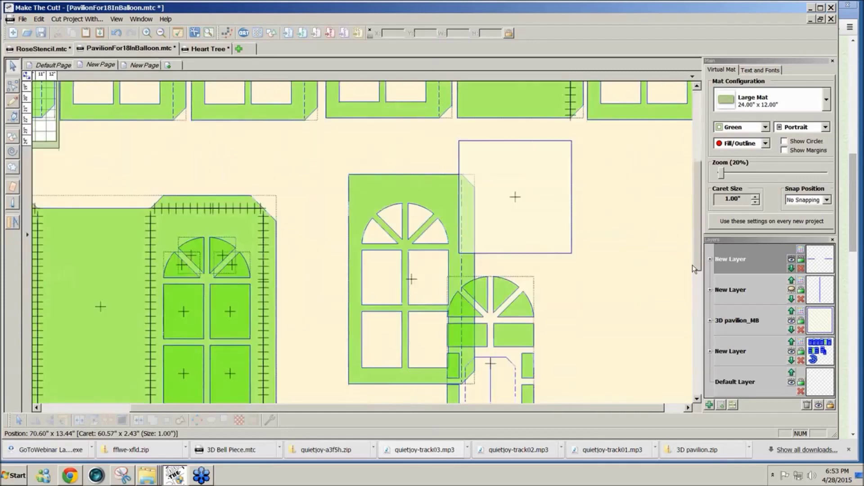
left_click_drag(518, 288, 563, 104)
scroll(698, 265, "up", 8)
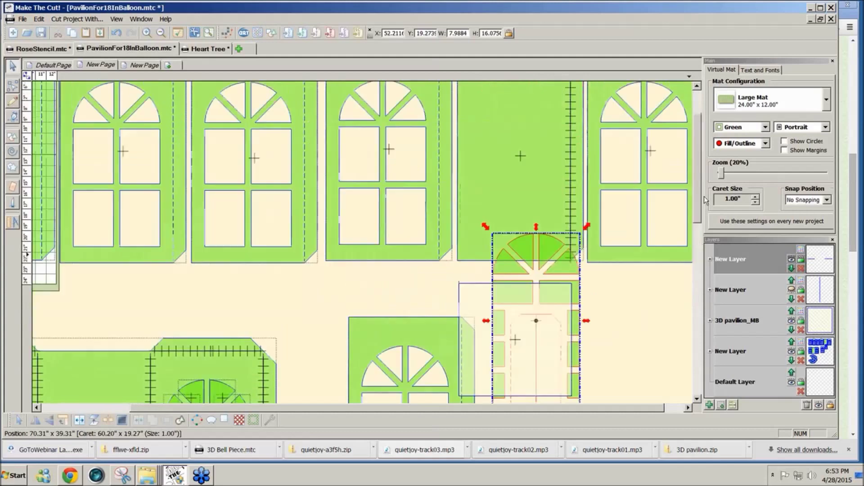
left_click_drag(578, 295, 556, 145)
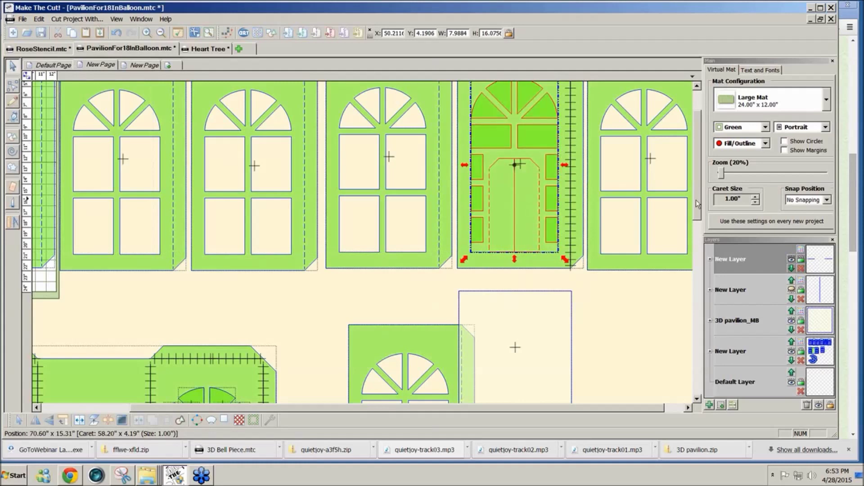
scroll(696, 200, "up", 3)
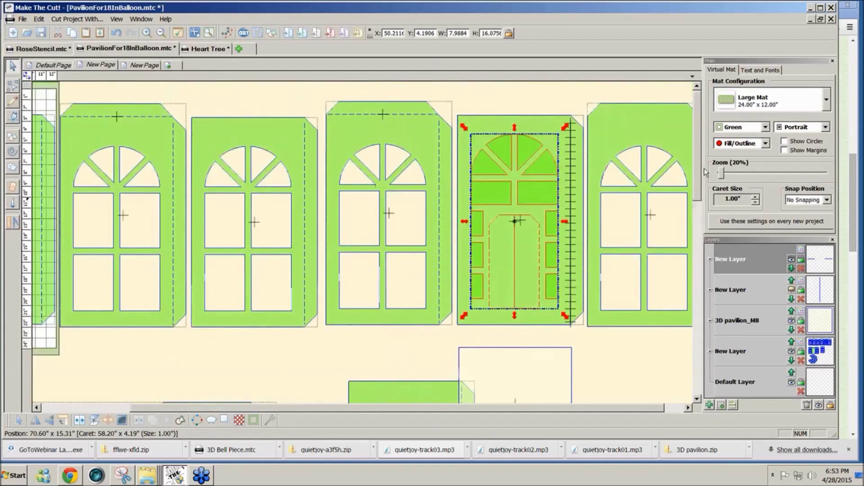
left_click(580, 354)
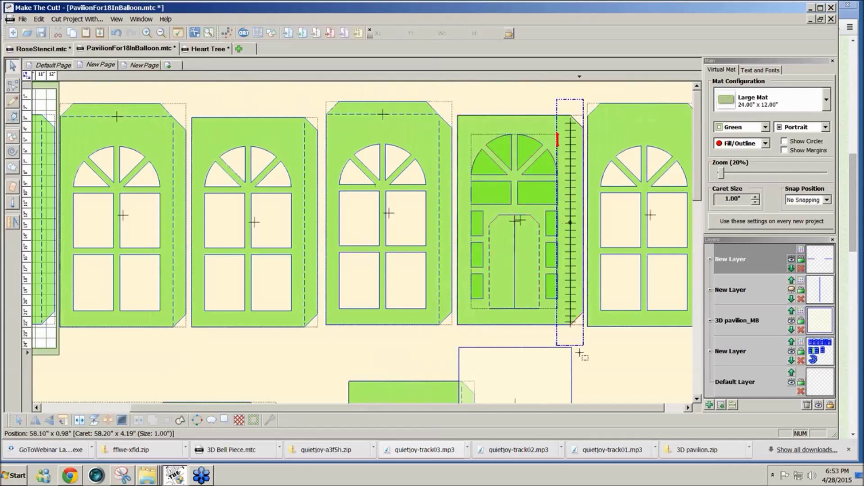
left_click_drag(579, 354, 580, 353)
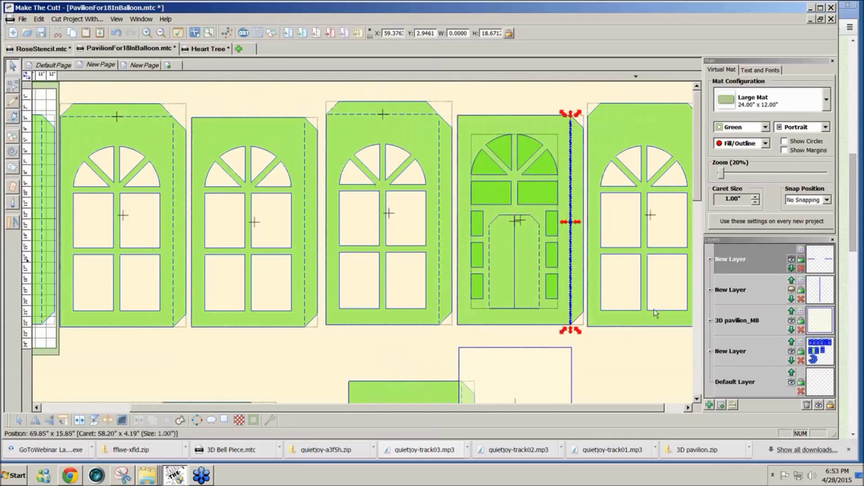
Move the empty square away from the panels into the open area beyond the spare window panel
left_click(722, 174)
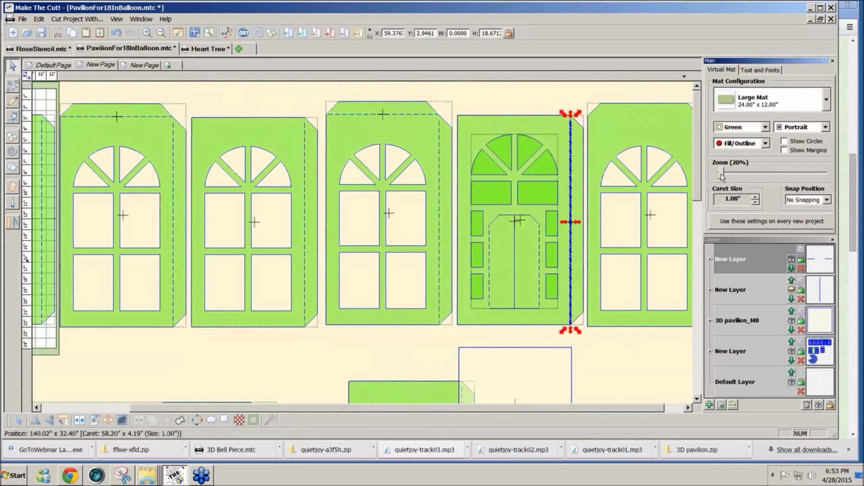
scroll(721, 175, "down", 1)
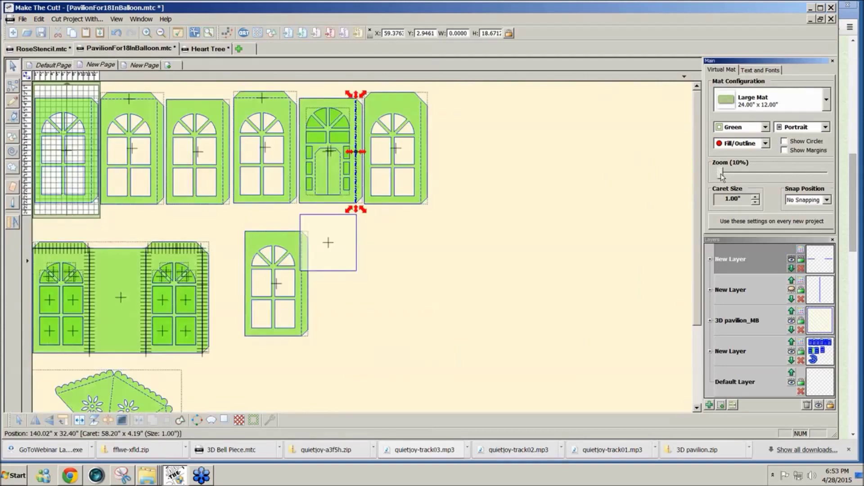
left_click_drag(349, 268, 420, 335)
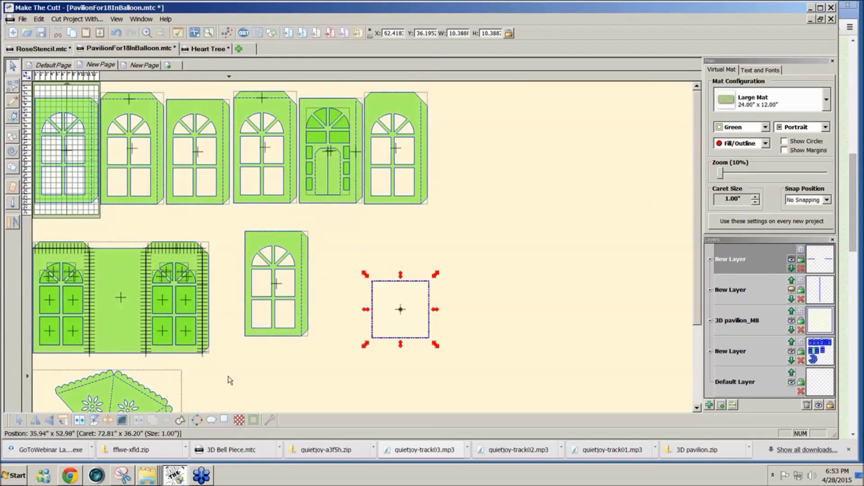
Delete the leftover split wall piece and the spare window panel, and move the scalloped roof up beneath the row
left_click_drag(230, 380, 34, 224)
key("Delete")
left_click_drag(236, 231, 357, 363)
key("Delete")
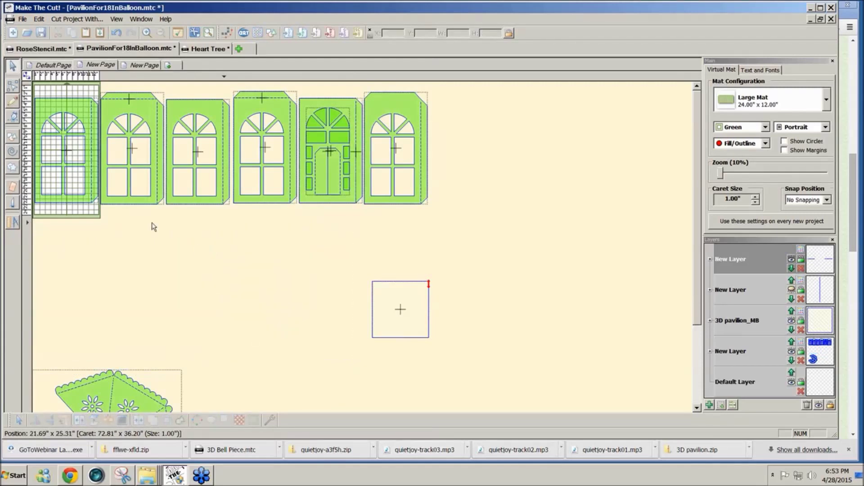
left_click_drag(131, 404, 182, 257)
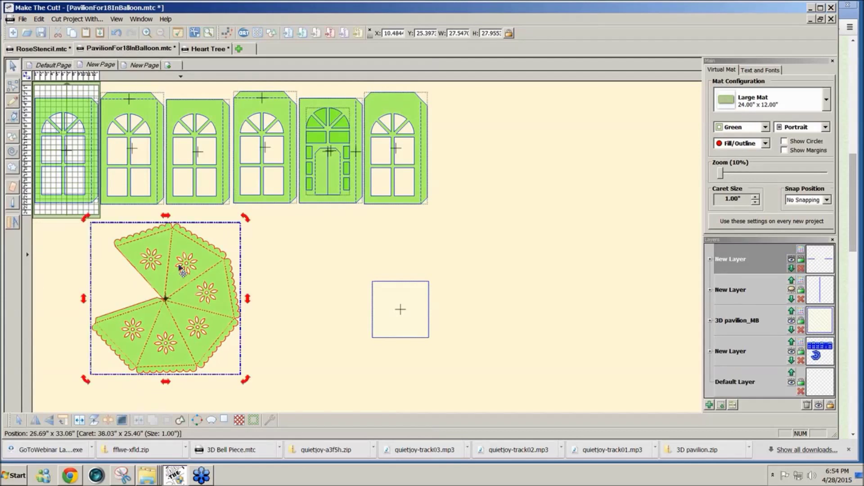
Copy the orange balloon oval from the third page to the panels page and place it over the second panel
left_click(135, 65)
left_click(384, 234)
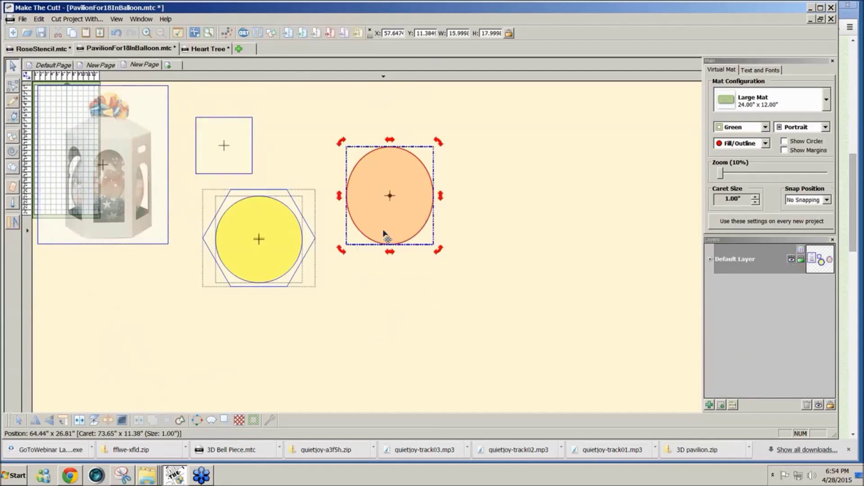
left_click(101, 64)
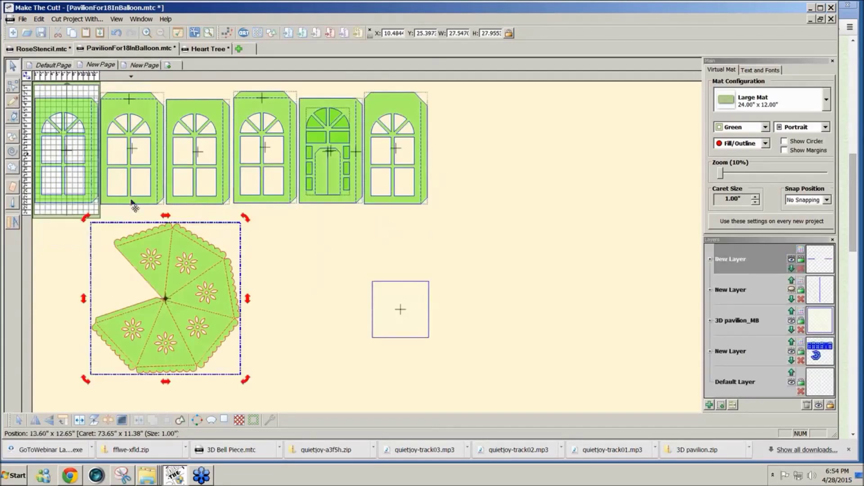
left_click(337, 246)
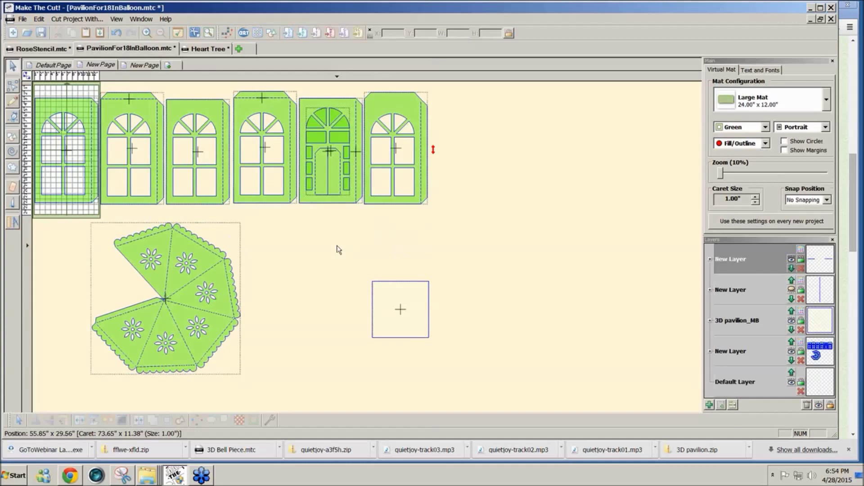
key("ctrl+v")
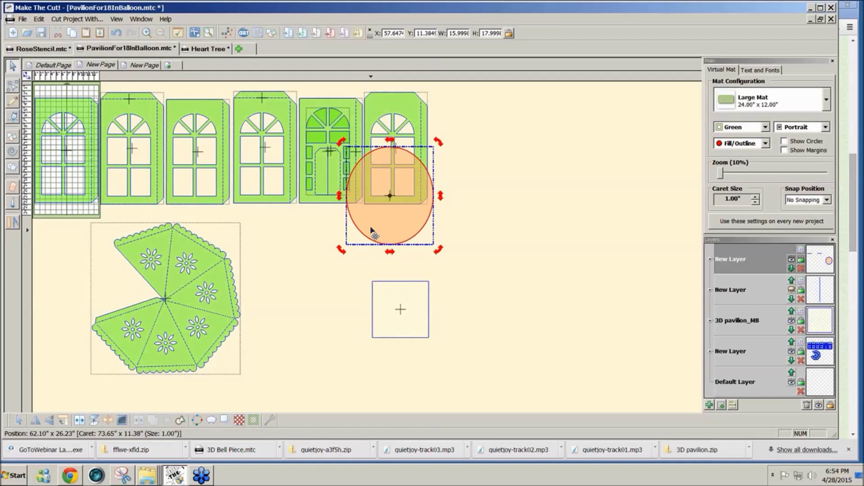
left_click_drag(371, 230, 144, 197)
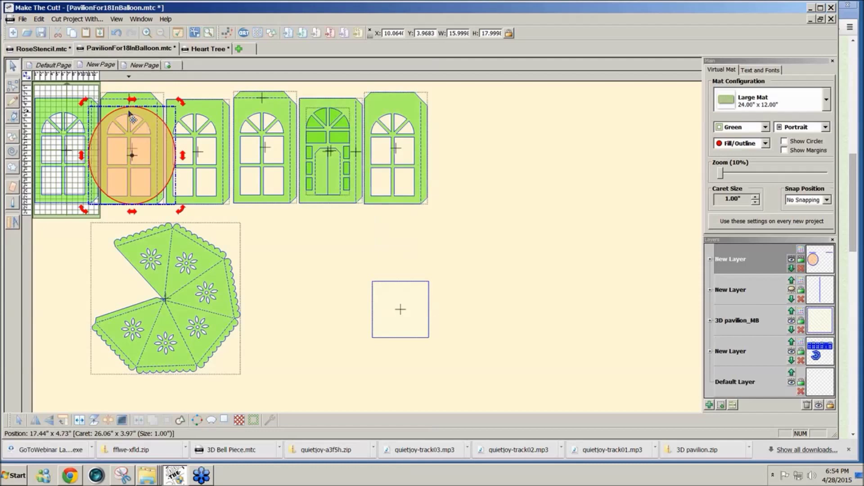
Move the balloon oval clear of the row's far end and align the bottom edges of all six panels
left_click_drag(129, 112, 517, 146)
left_click_drag(443, 221, 19, 75)
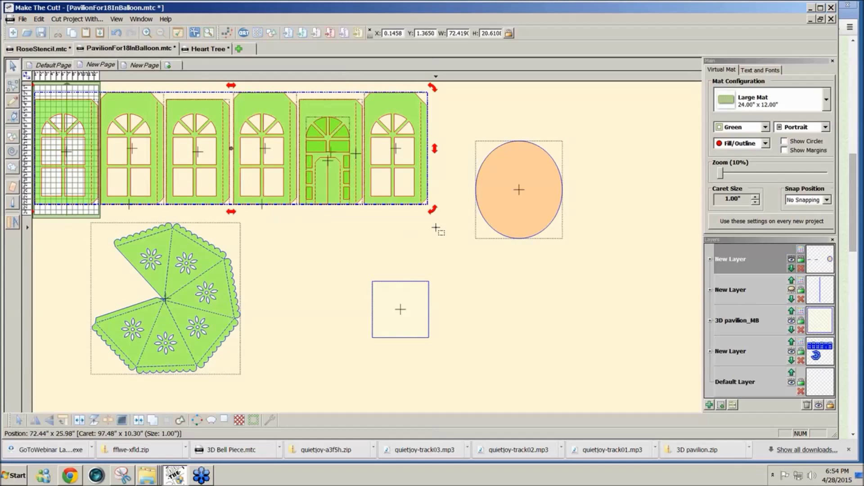
left_click(357, 218)
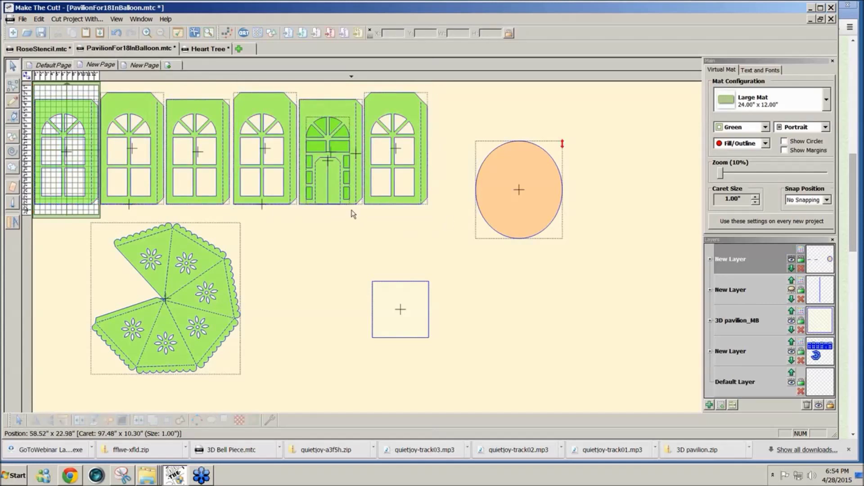
Join the door-and-window shapes with the fifth panel so they become cutouts
left_click_drag(358, 213, 331, 161)
left_click_drag(304, 111, 302, 111)
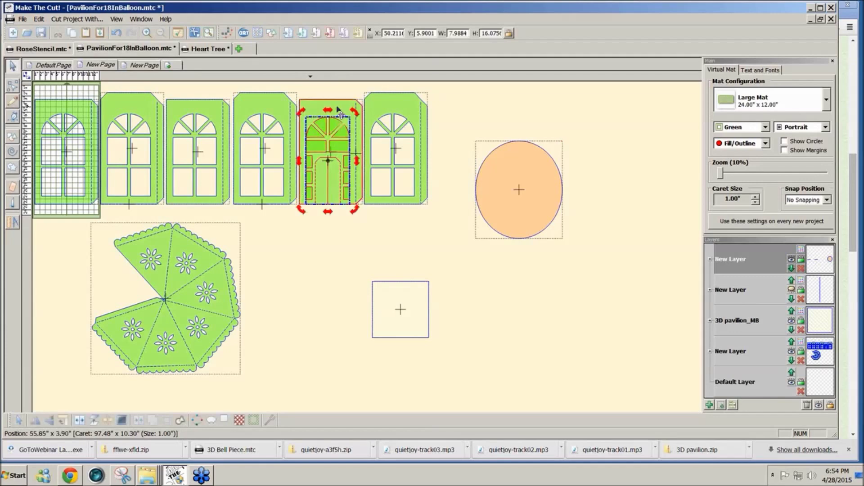
left_click(339, 109)
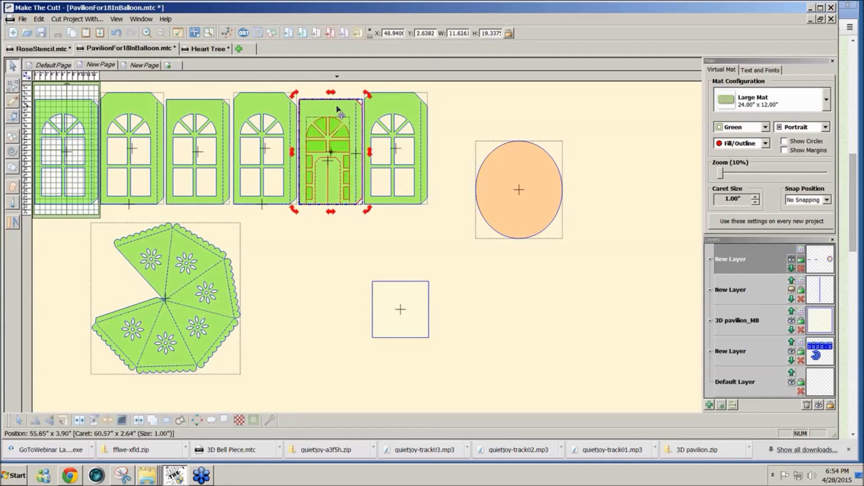
left_click(137, 421)
left_click(445, 213)
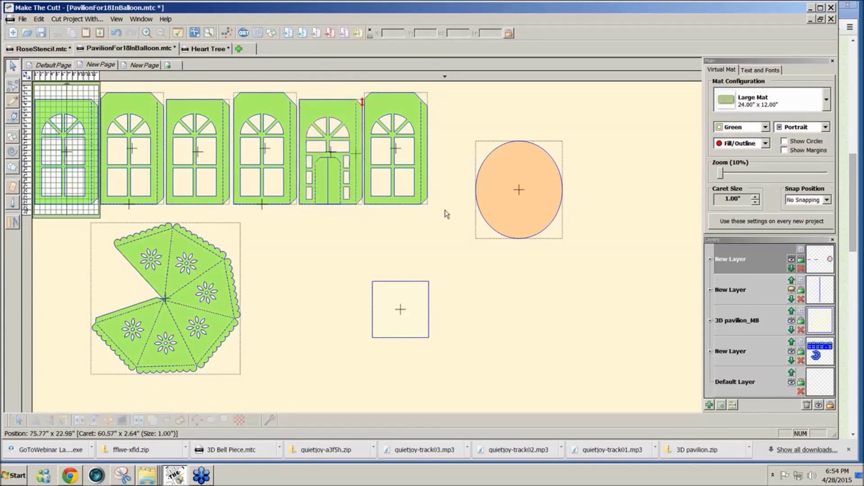
Select the whole row of panels and check the dimensions of the balloon oval
left_click_drag(446, 221, 41, 75)
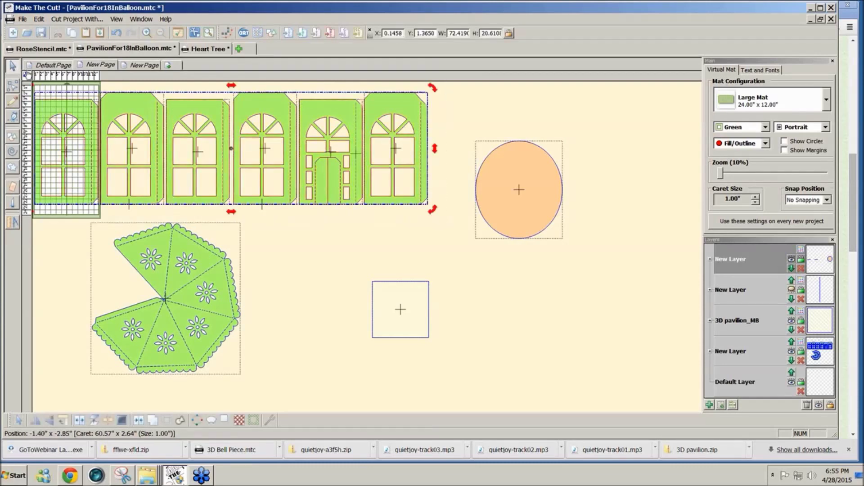
left_click(513, 208)
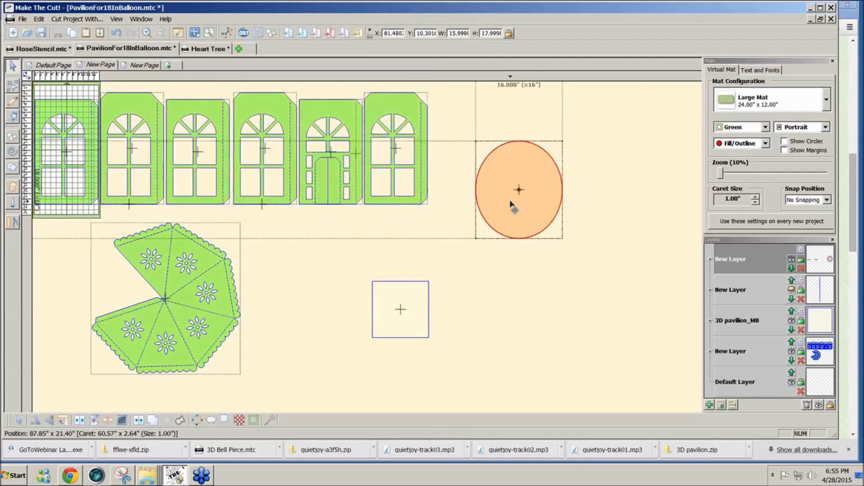
Lay the balloon oval over the third panel and shorten the whole row of panels to about 16.6 inches high
left_click_drag(513, 208, 191, 170)
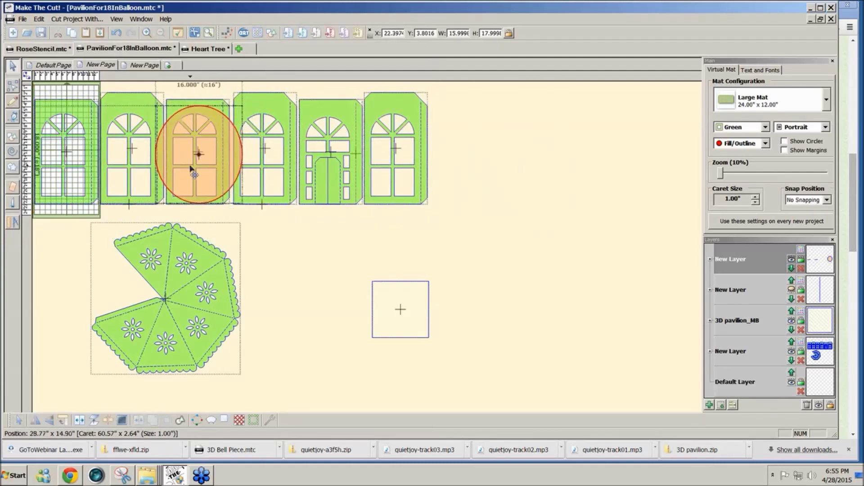
left_click_drag(190, 169, 191, 141)
left_click_drag(480, 231, 34, 92)
left_click(292, 203)
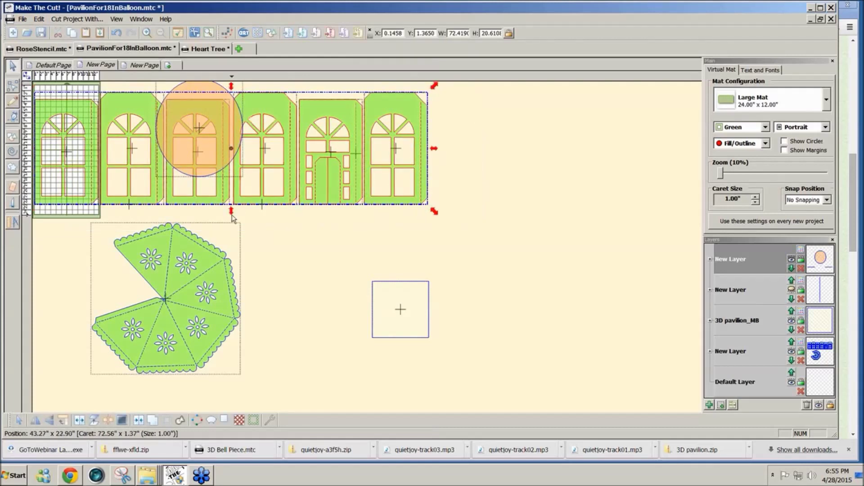
left_click_drag(232, 212, 239, 193)
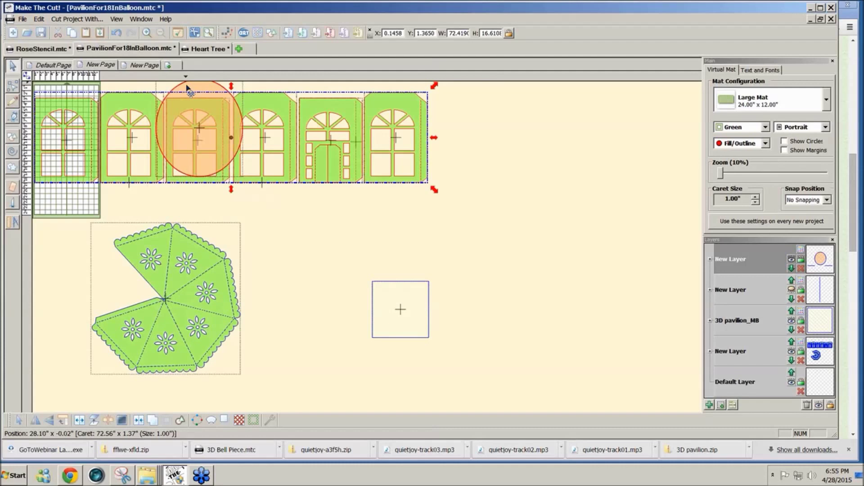
Move the balloon oval off the third panel into the empty area beyond the row's far end
left_click_drag(187, 86, 520, 157)
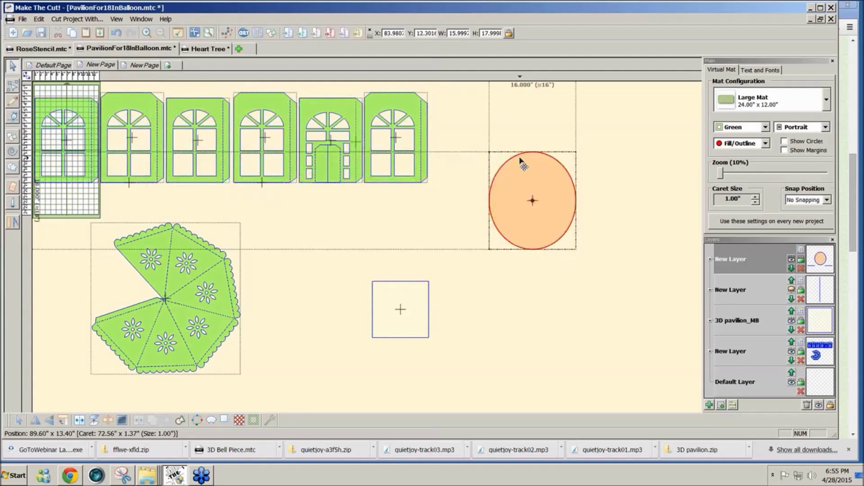
left_click(113, 237)
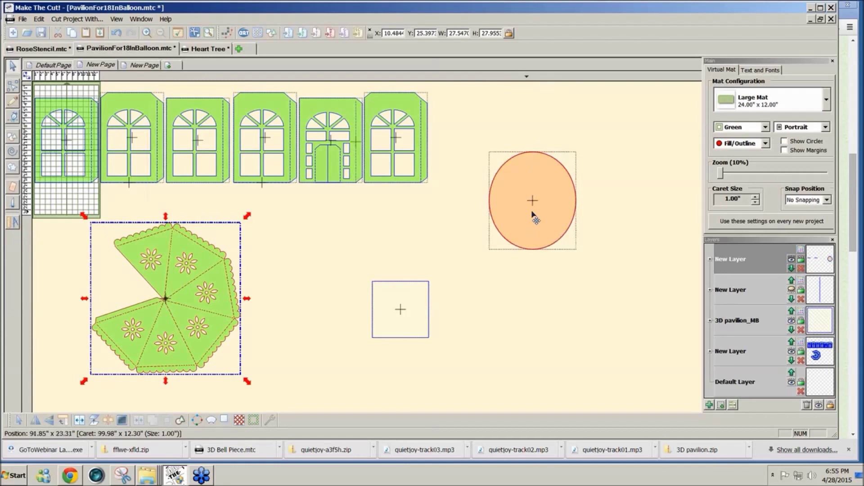
left_click_drag(535, 218, 555, 193)
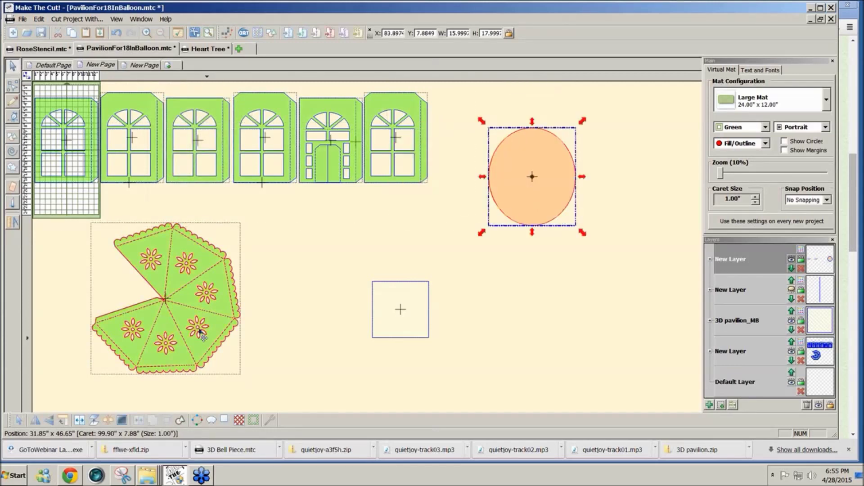
Break the scalloped roof apart and isolate its outline on its own layer, hiding the layer with the panels and the other roof pieces
left_click(201, 333)
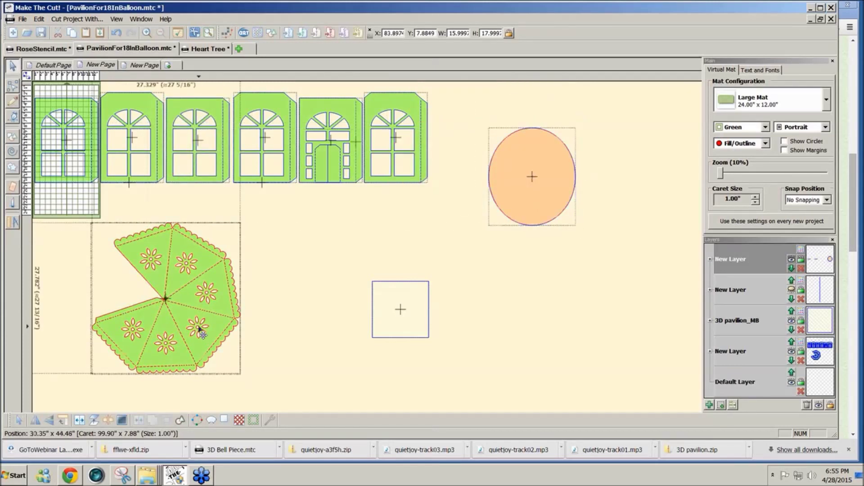
left_click(110, 423)
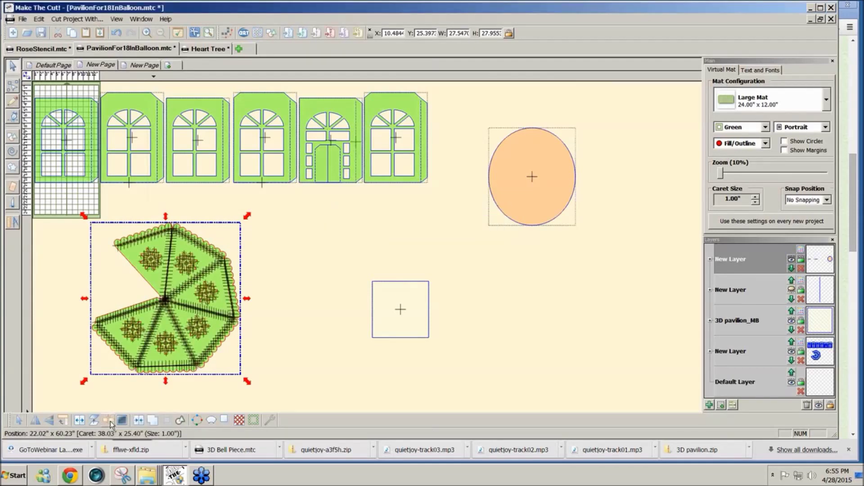
left_click(305, 295)
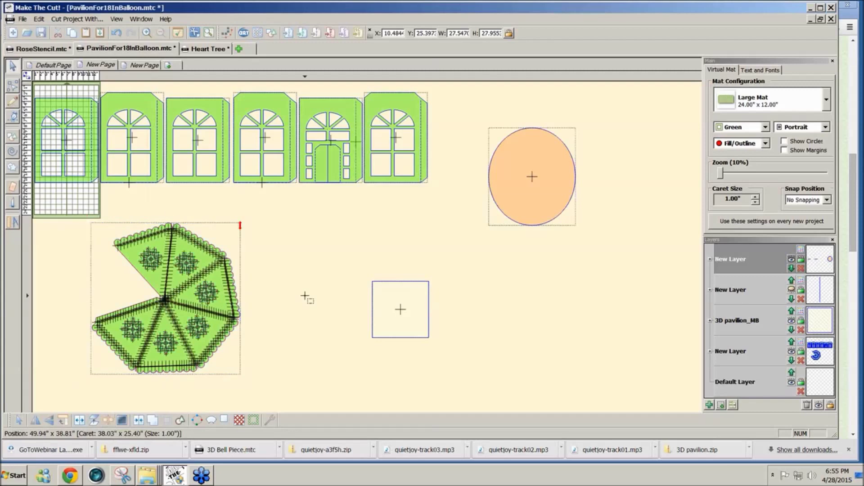
left_click(214, 251)
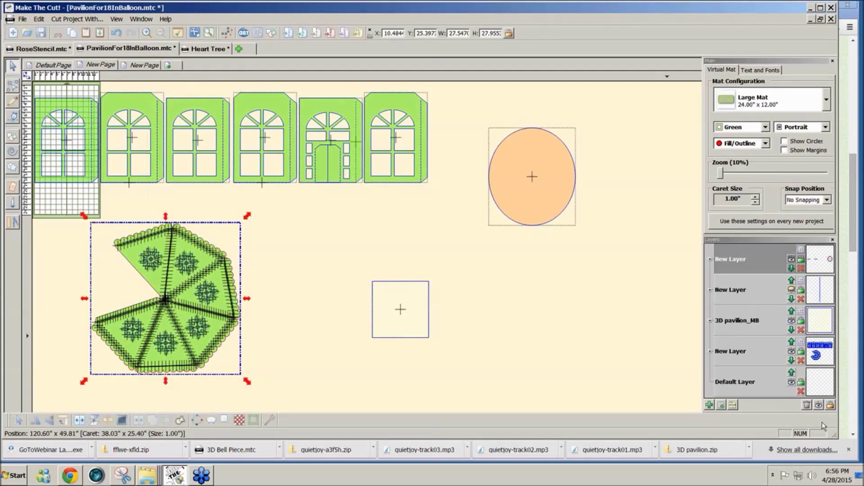
left_click(783, 353)
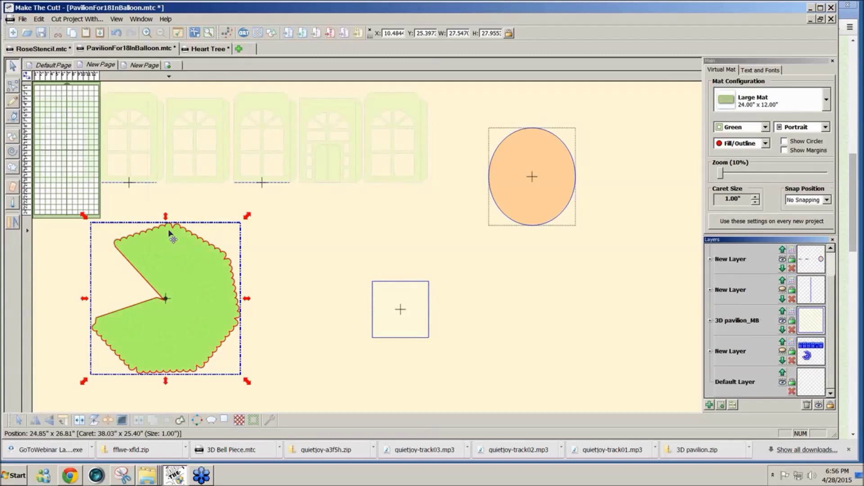
Break the roof outline's node at the inner apex where the roof sections meet
left_click(13, 87)
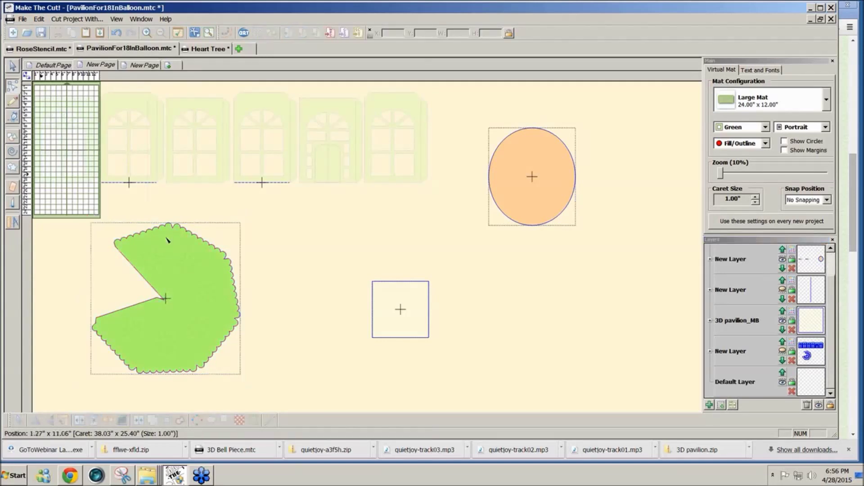
left_click(174, 227)
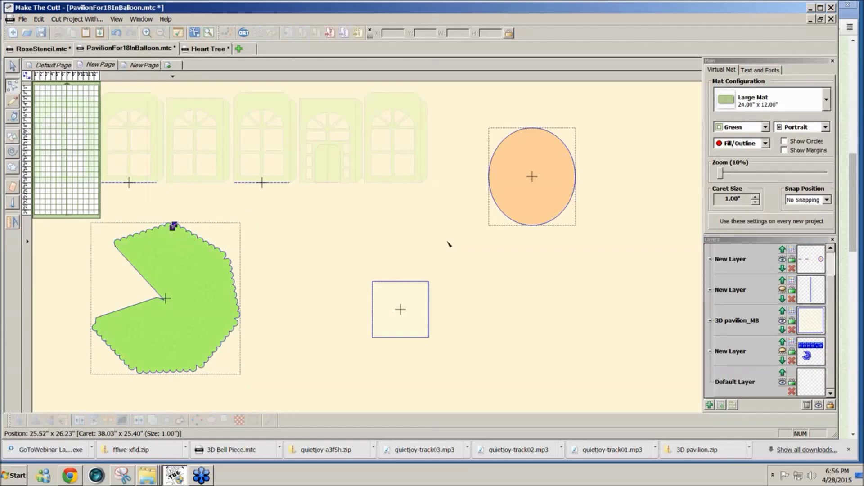
left_click_drag(720, 174, 723, 175)
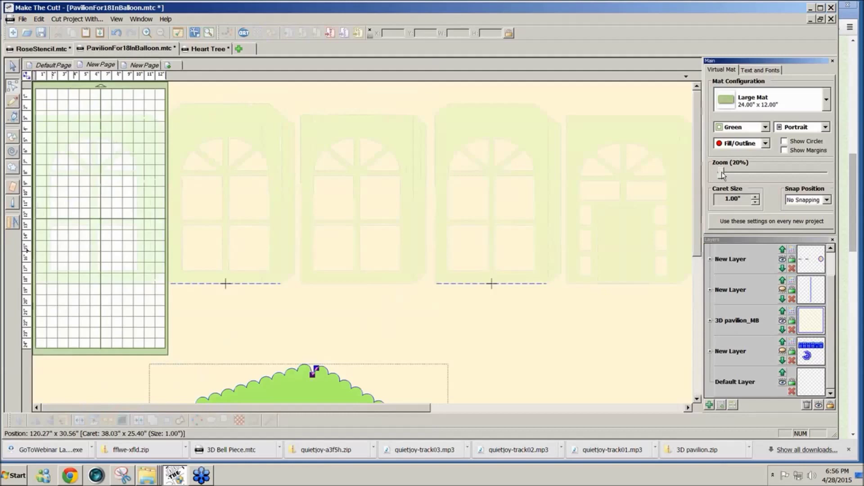
left_click_drag(723, 175, 727, 174)
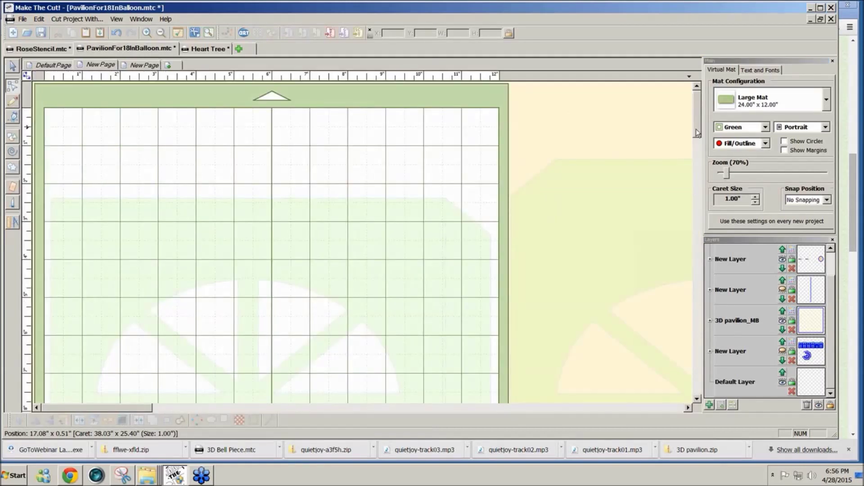
left_click_drag(696, 129, 701, 283)
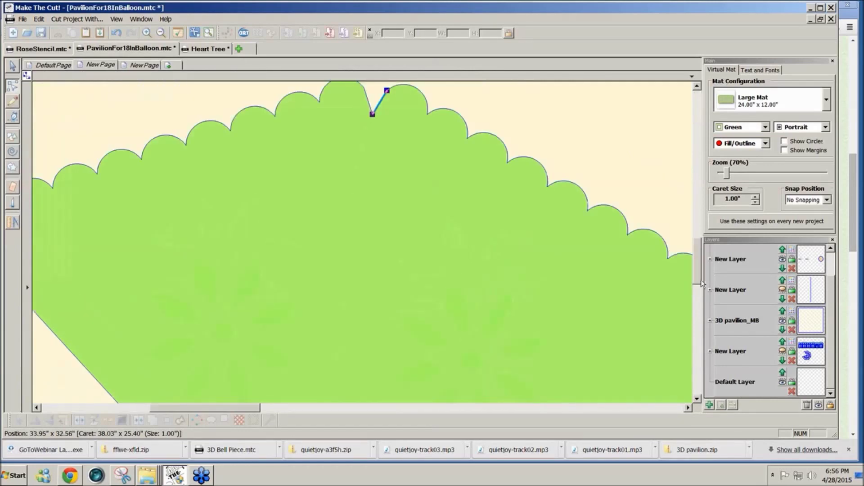
left_click_drag(701, 283, 703, 328)
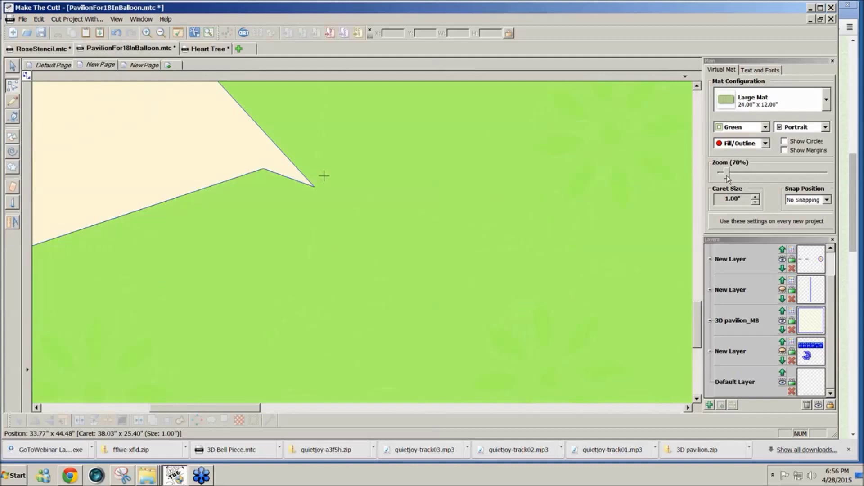
left_click(726, 175)
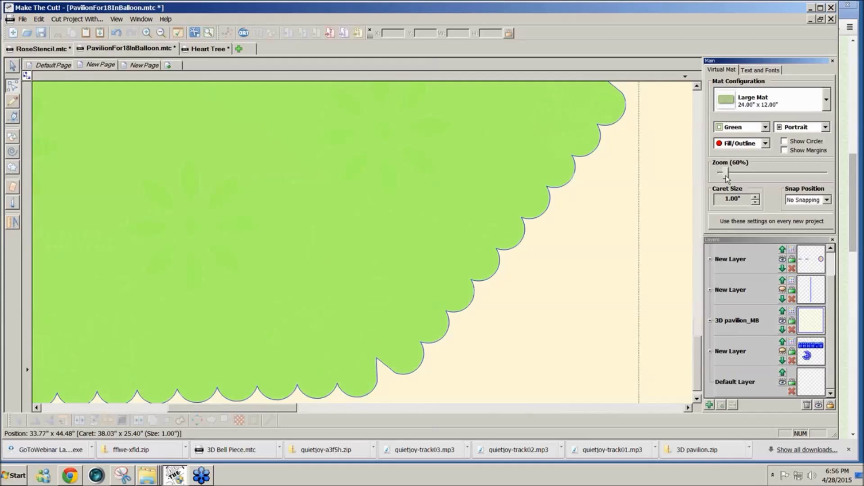
scroll(725, 175, "up", 1)
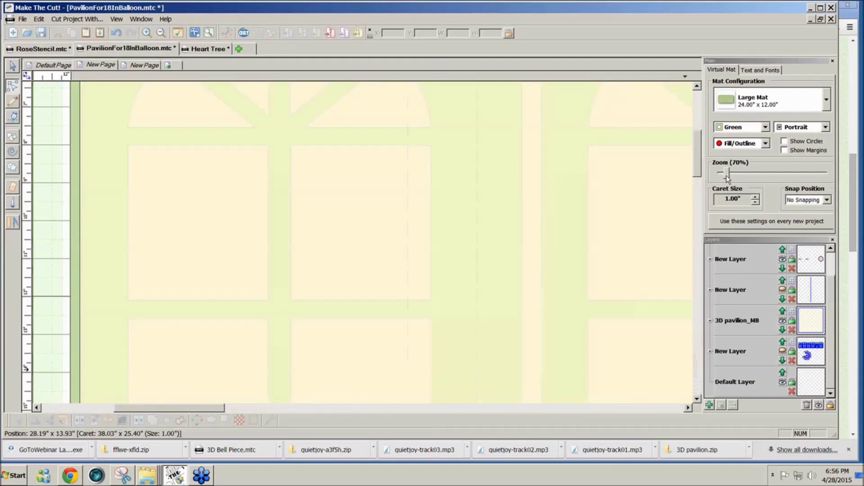
scroll(727, 176, "down", 4)
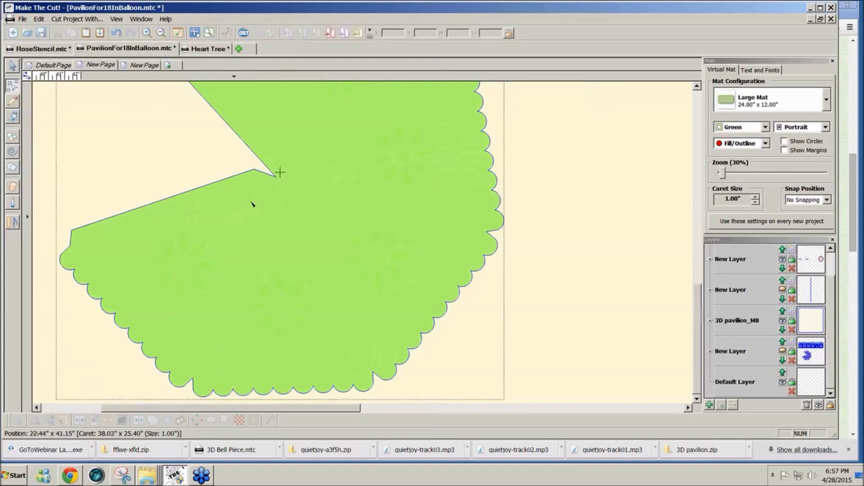
left_click(271, 178)
right_click(278, 179)
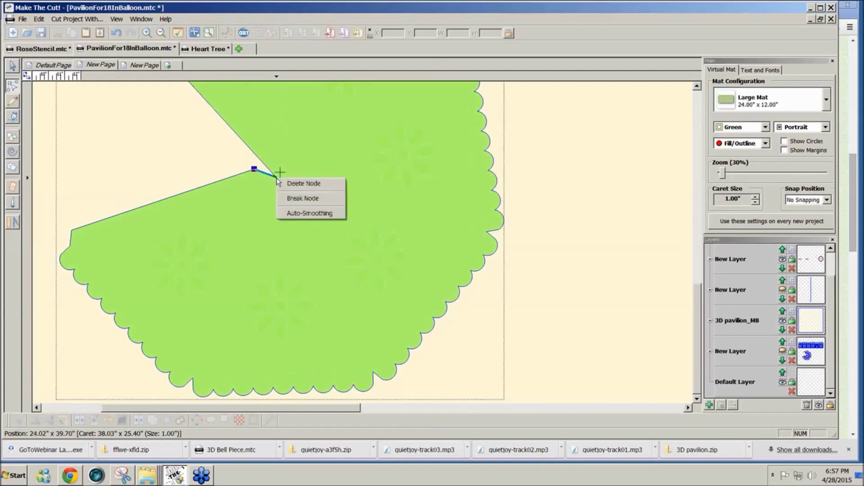
left_click(286, 199)
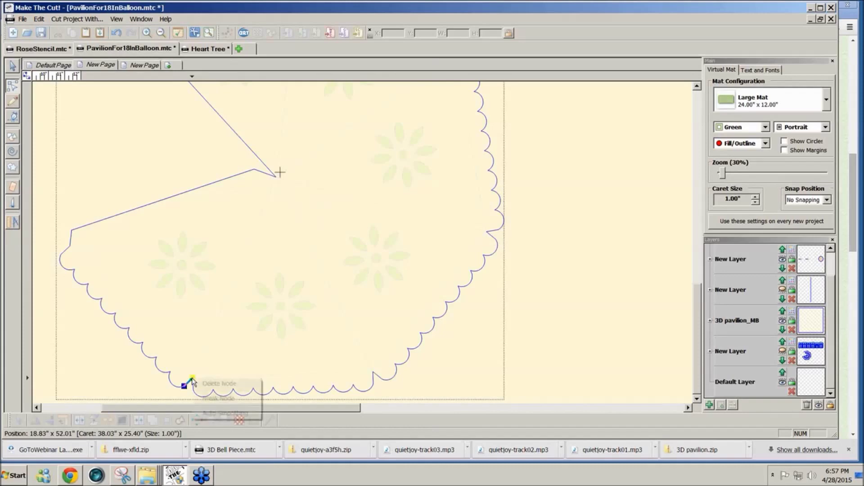
Break the outline's node at the scallop notch ending the lower-left roof section and split the outline into two separate shapes
right_click(192, 378)
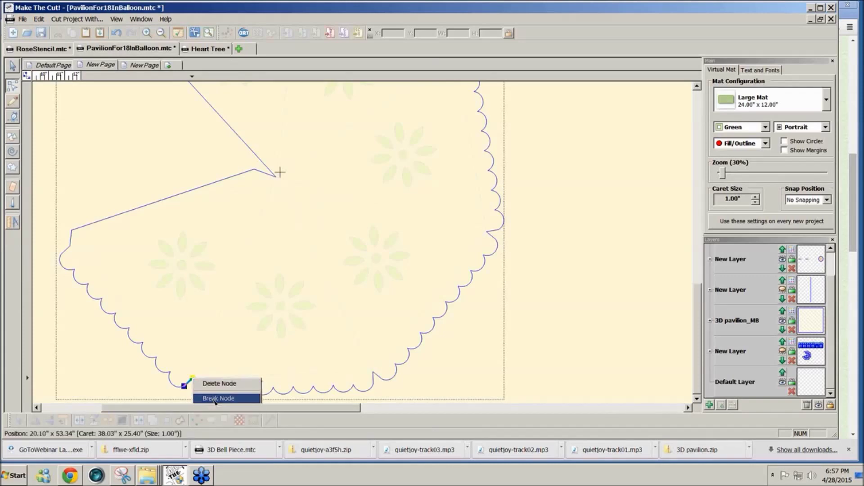
left_click(215, 399)
left_click(12, 67)
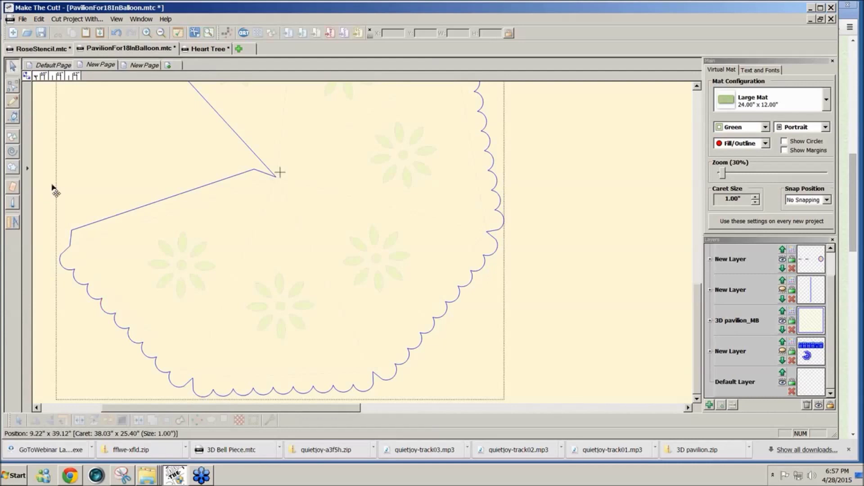
left_click(88, 228)
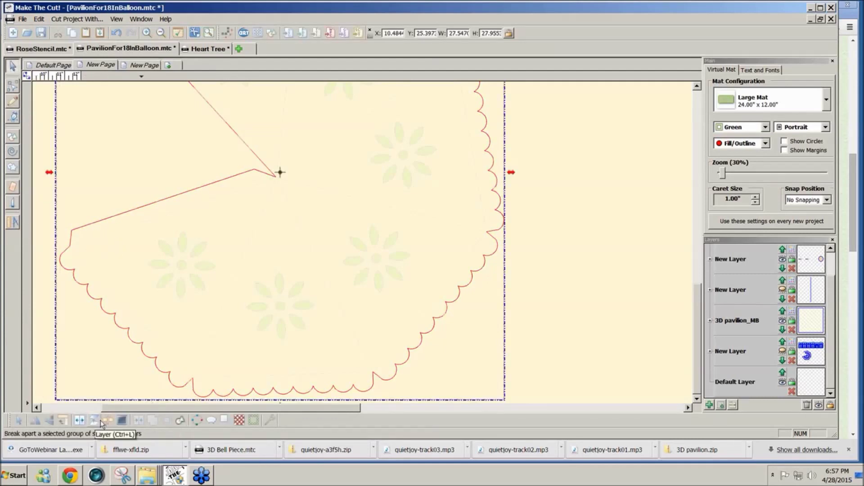
left_click(79, 421)
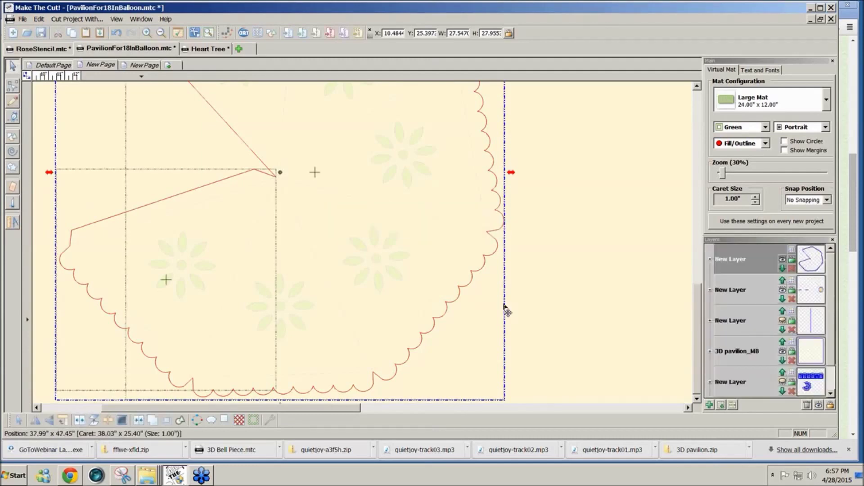
left_click(587, 285)
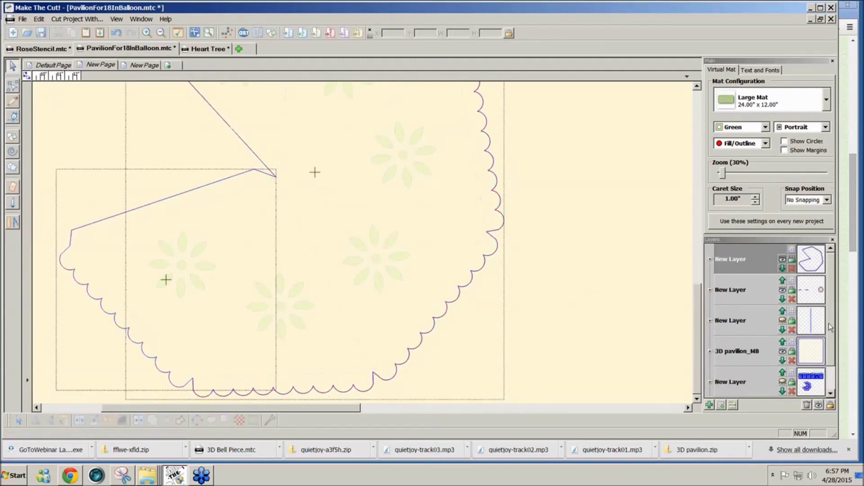
Show the hidden layer with the roof's fold lines and flower cutouts again
left_click_drag(829, 324, 827, 340)
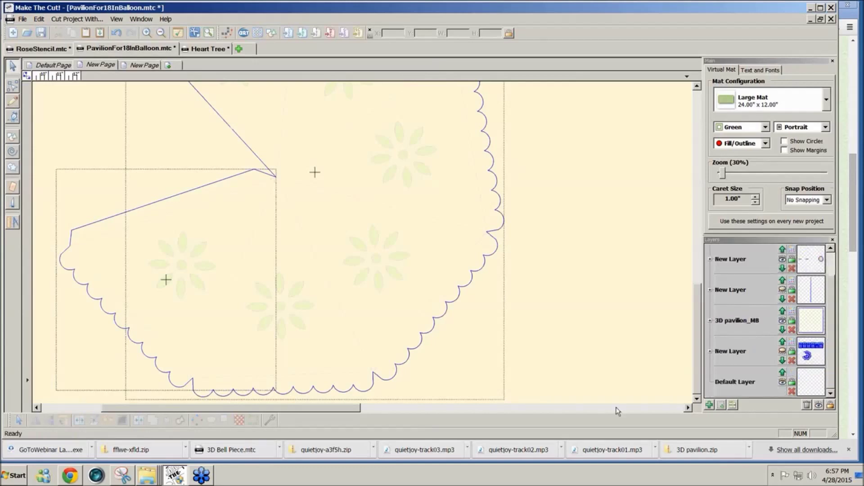
left_click(318, 281)
left_click(644, 323)
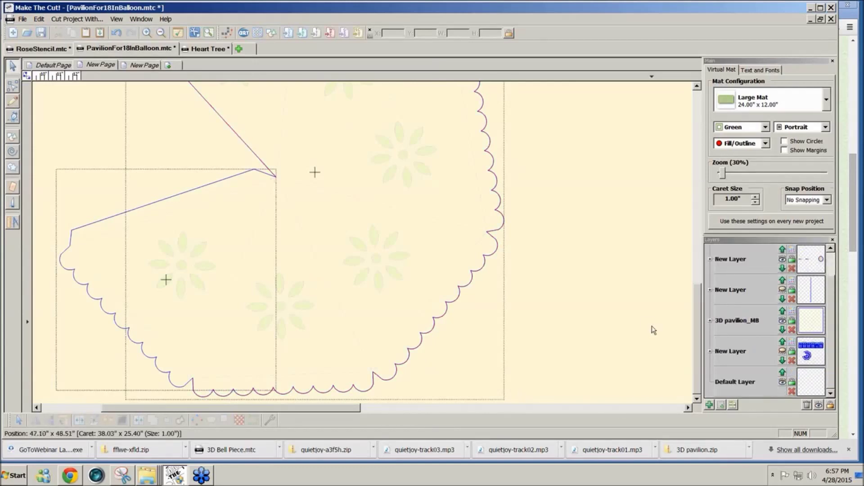
mouse_move(830, 295)
left_mouse_down()
mouse_move(832, 266)
mouse_move(831, 281)
left_mouse_up()
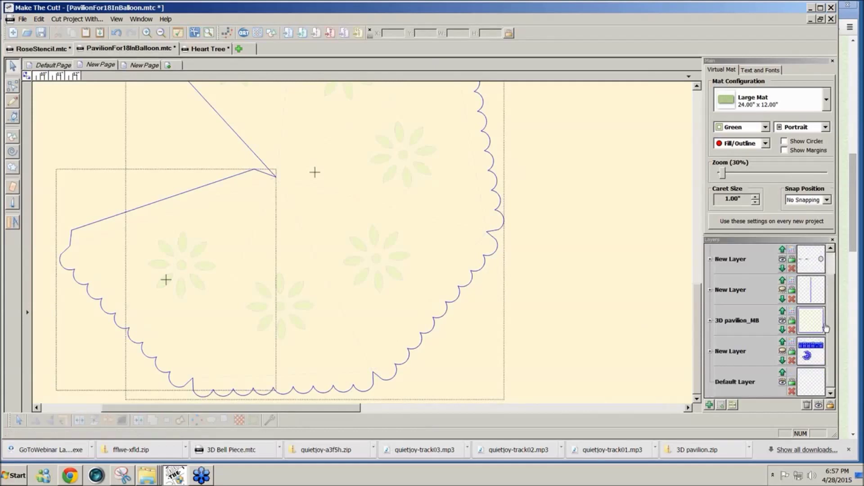
left_click(783, 352)
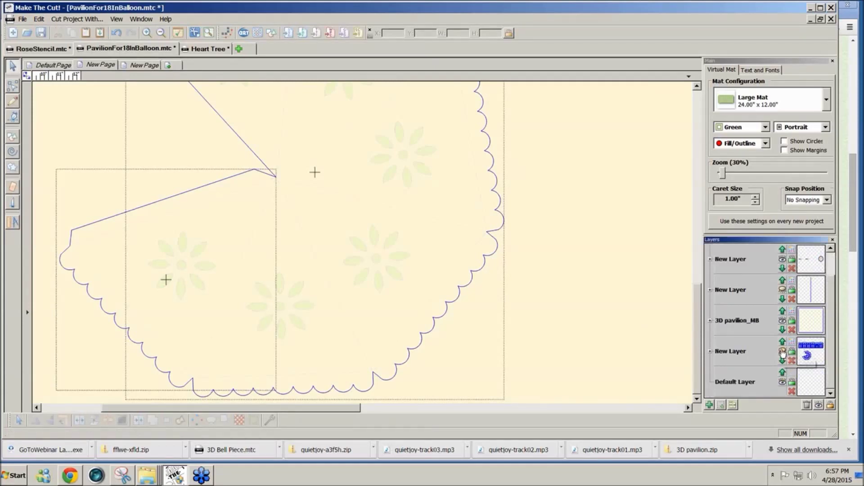
left_click(783, 352)
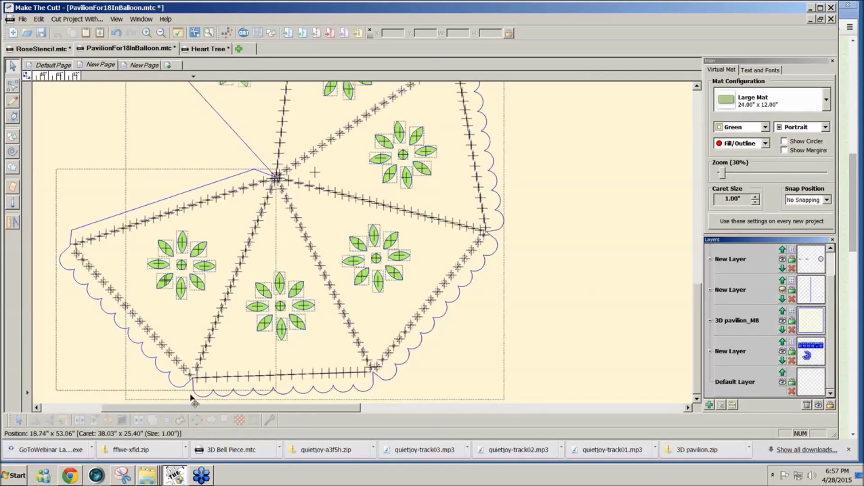
Move the lower-left roof section's outline, fold lines and flower to a new layer and hide that layer
left_click_drag(44, 147, 277, 408)
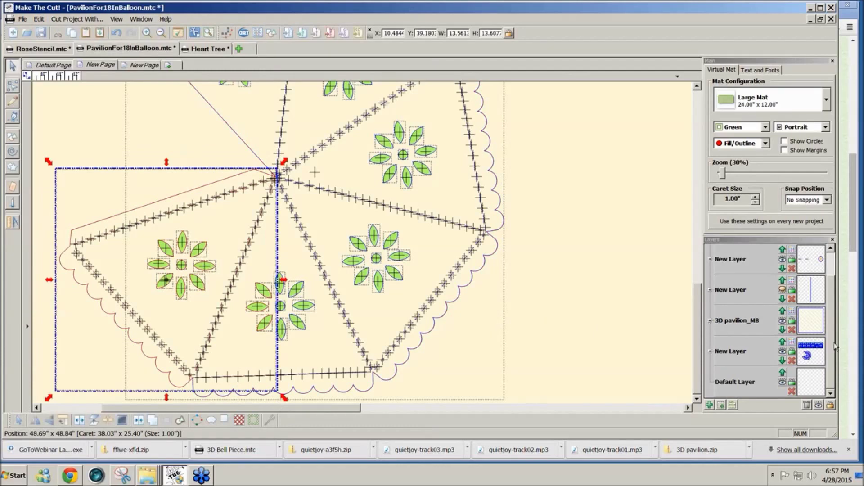
left_click(721, 405)
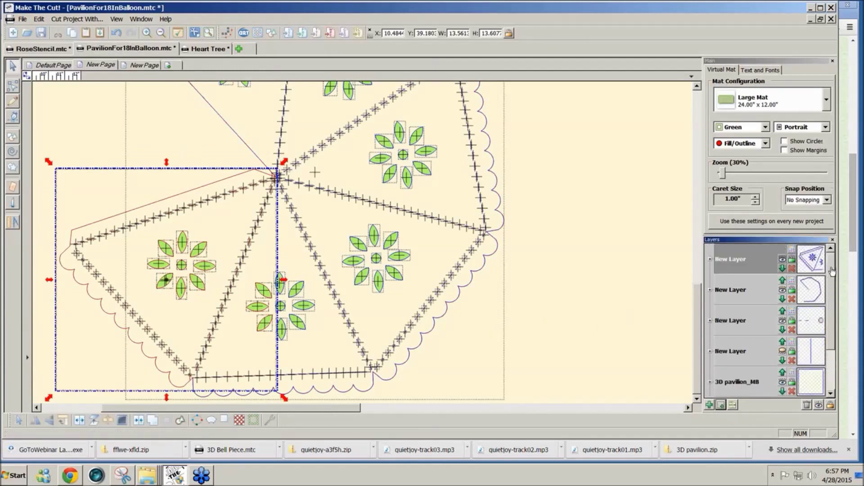
left_click(783, 261)
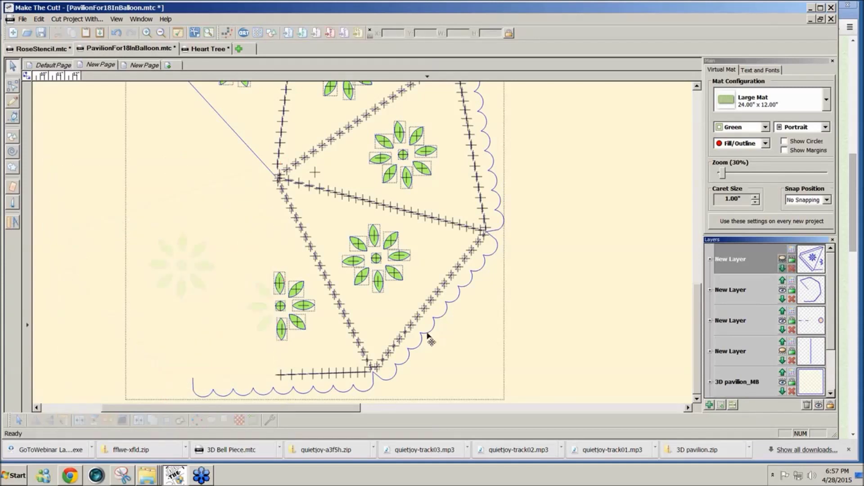
Delete the outline, fold lines and flower cutouts of the remaining roof sections
left_click(208, 398)
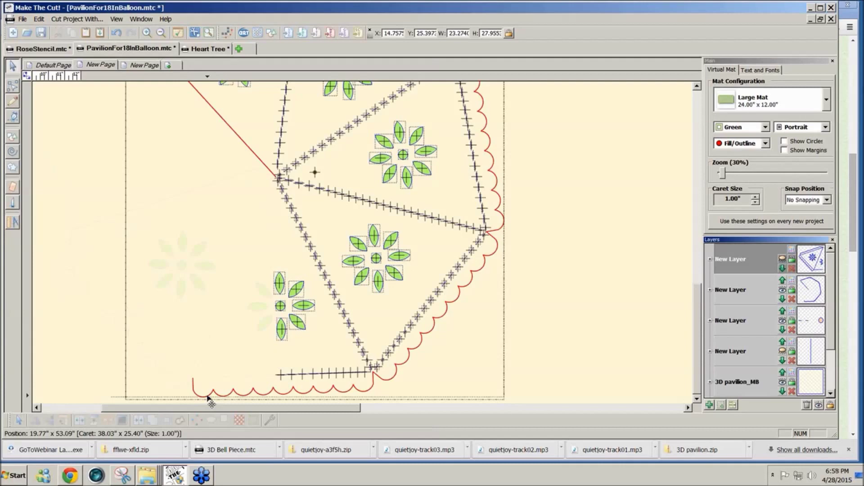
left_click(208, 398)
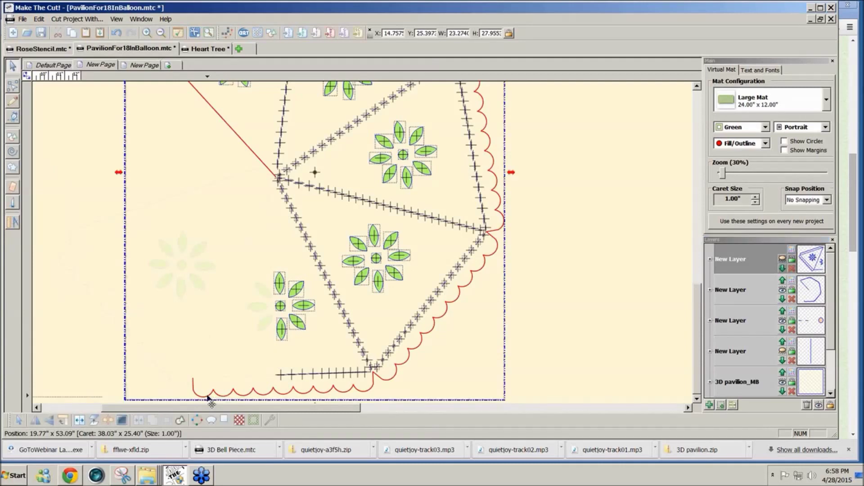
key("Delete")
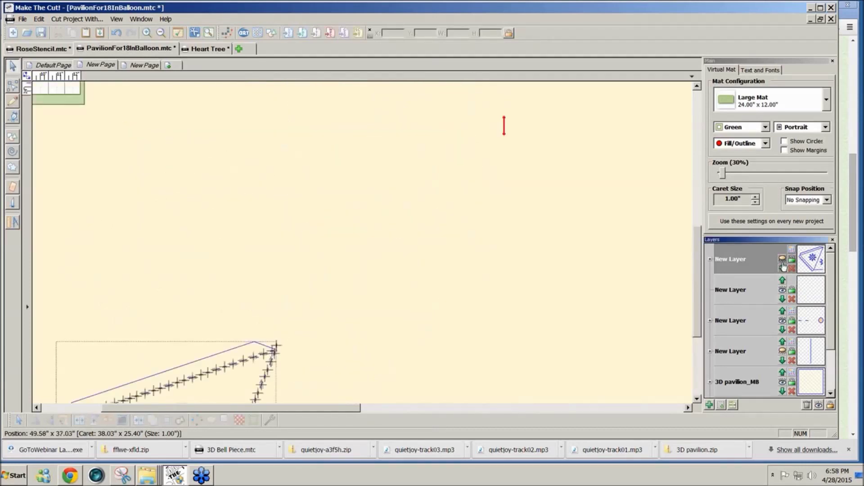
Show the hidden layer with the separated roof section and delete the neighbouring section's leftover petals and fold line
scroll(303, 284, "down", 3)
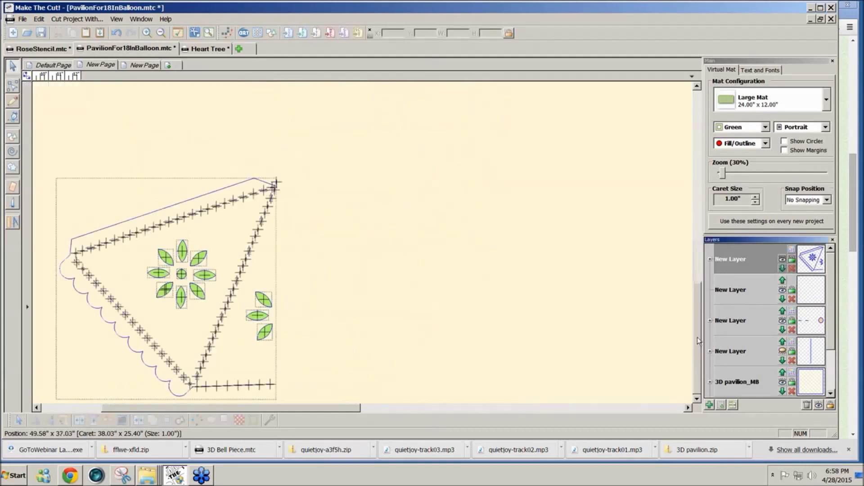
left_click_drag(309, 273, 245, 360)
left_click_drag(323, 368, 201, 404)
left_click_drag(309, 392, 196, 387)
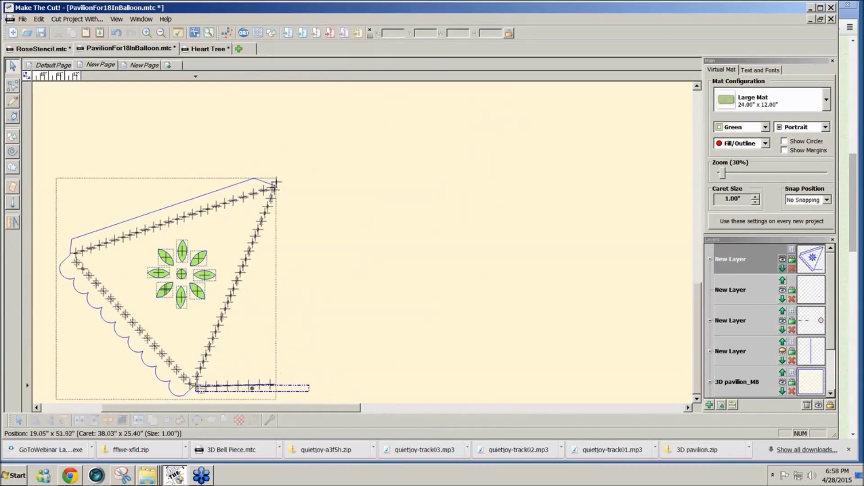
left_click_drag(200, 388, 197, 388)
key("Delete")
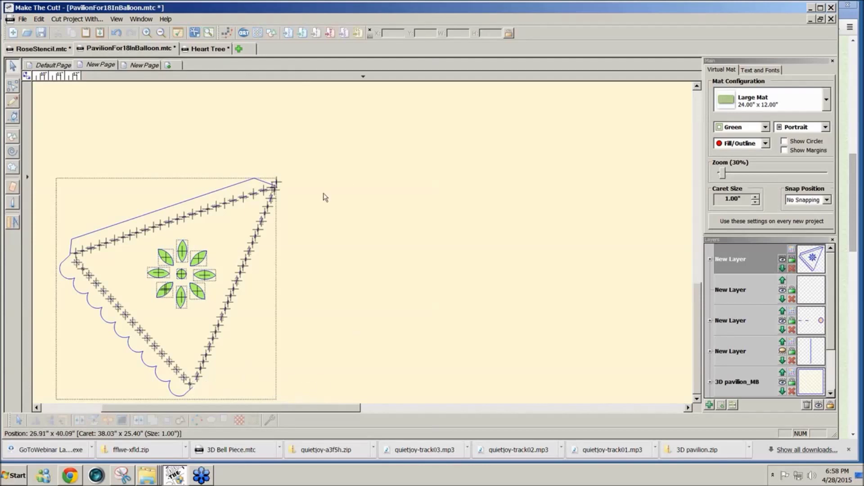
Rotate the roof section until its fold line along the open side is vertical, and delete that fold line
left_click_drag(41, 139, 342, 403)
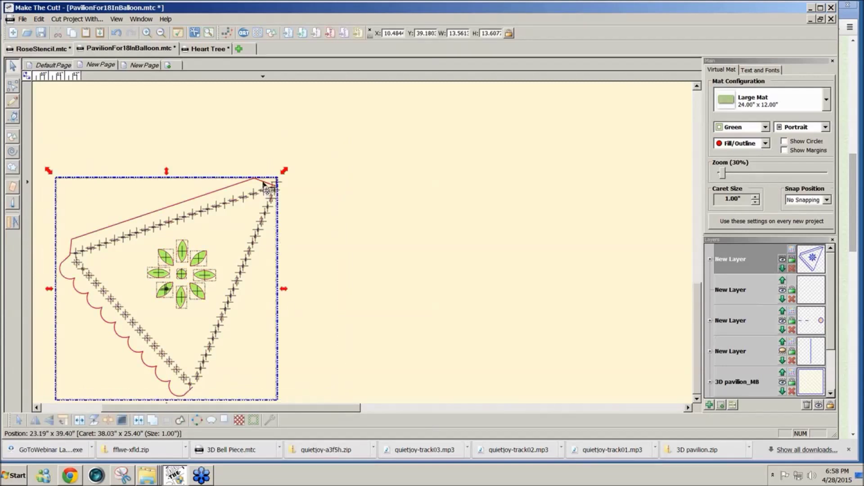
left_click(264, 183)
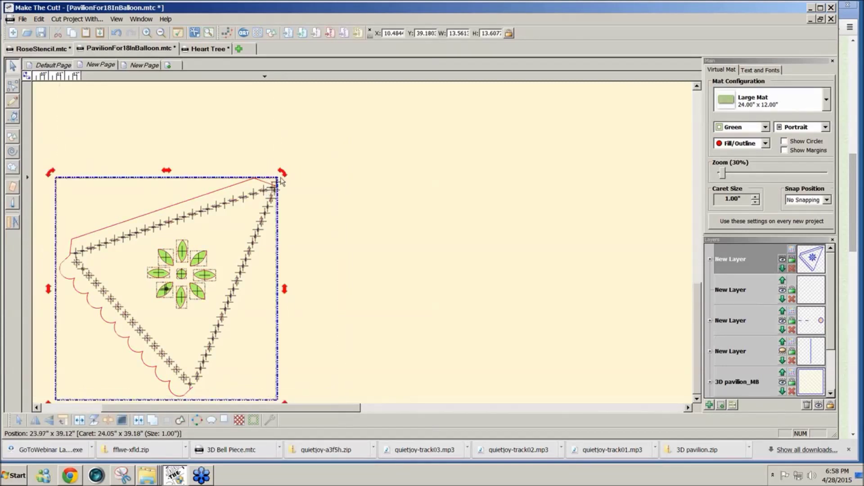
left_click_drag(283, 176, 264, 402)
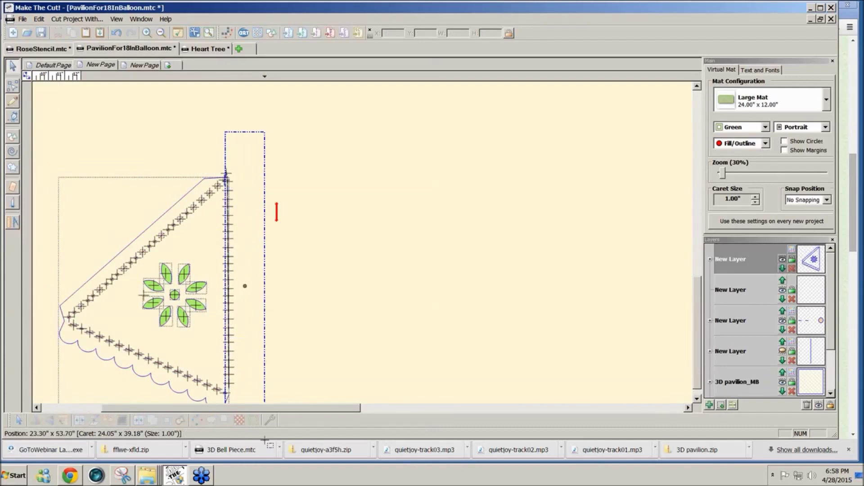
key("Delete")
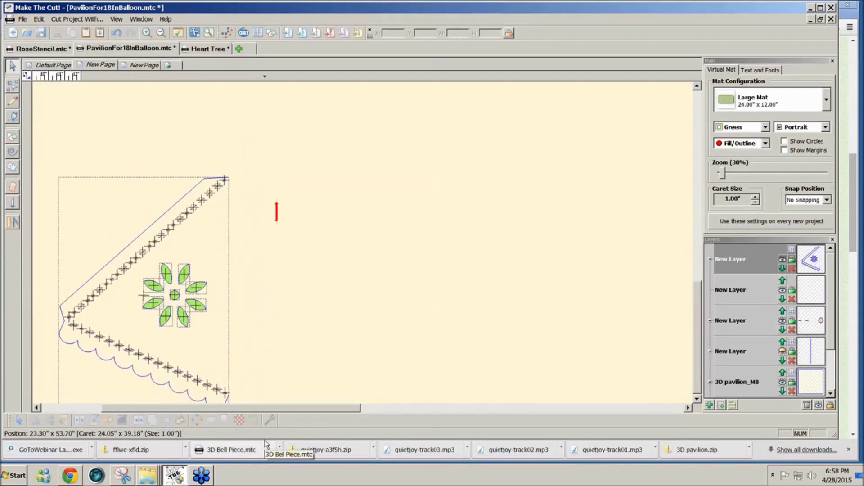
scroll(252, 396, "down", 1)
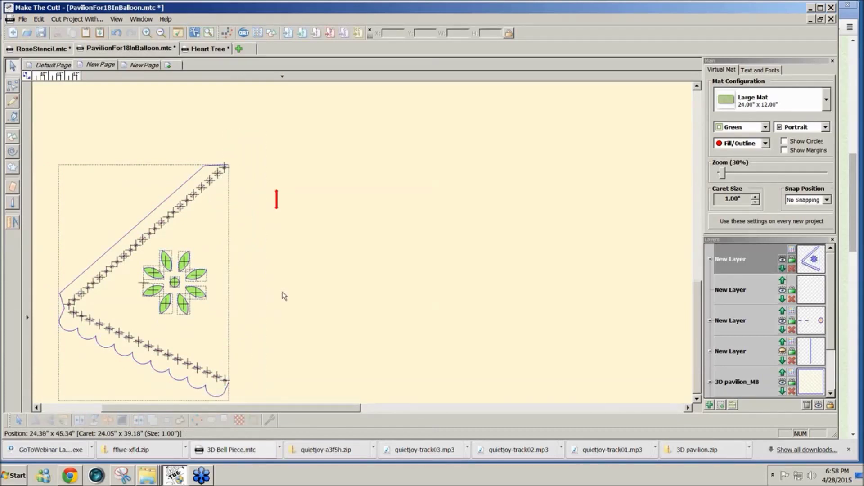
Draw a straight line along the roof section's open side, from the apex to the scalloped corner, to close the outline
left_click(13, 116)
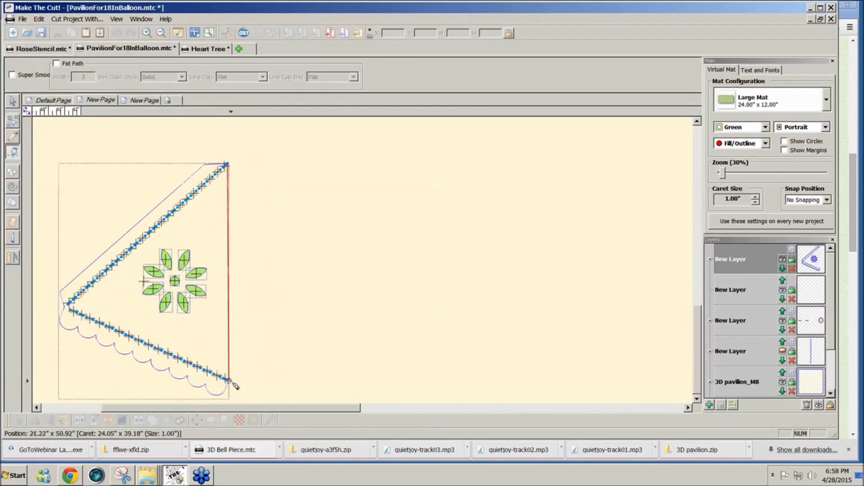
left_click(231, 381)
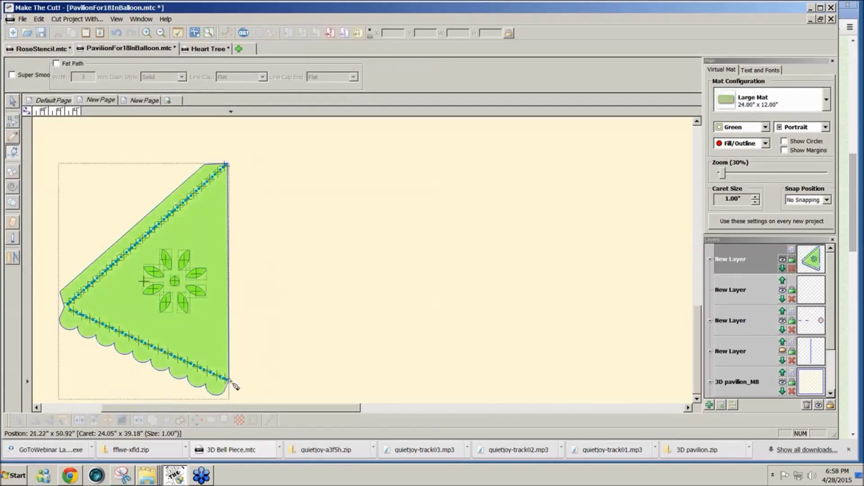
left_click(15, 105)
Rotate the whole roof section until its scalloped base is horizontal and move it upward
left_click_drag(47, 142, 274, 388)
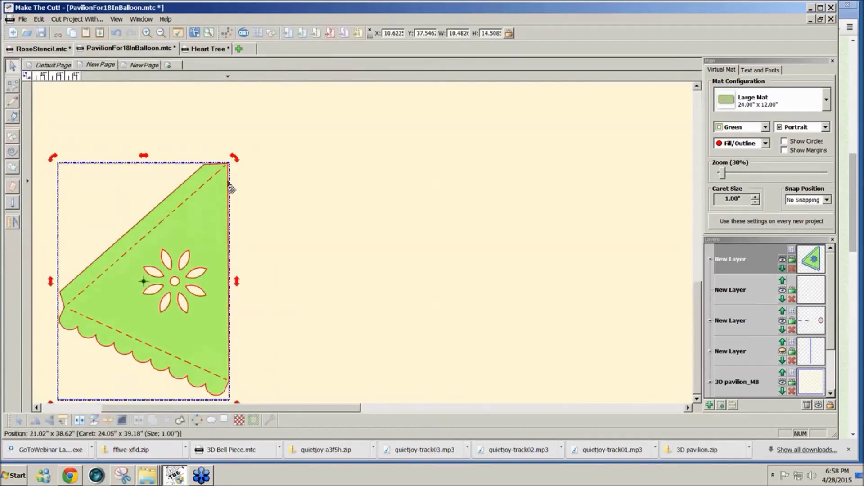
left_click_drag(235, 158, 186, 128)
left_click_drag(184, 180, 163, 96)
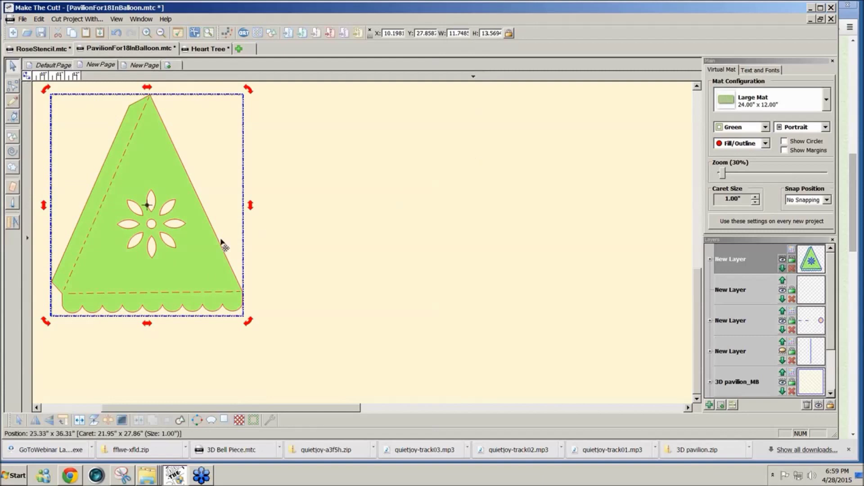
left_click(250, 88)
mouse_move(251, 90)
left_mouse_down()
mouse_move(271, 116)
mouse_move(264, 104)
mouse_move(221, 93)
mouse_move(247, 106)
mouse_move(242, 97)
left_mouse_up()
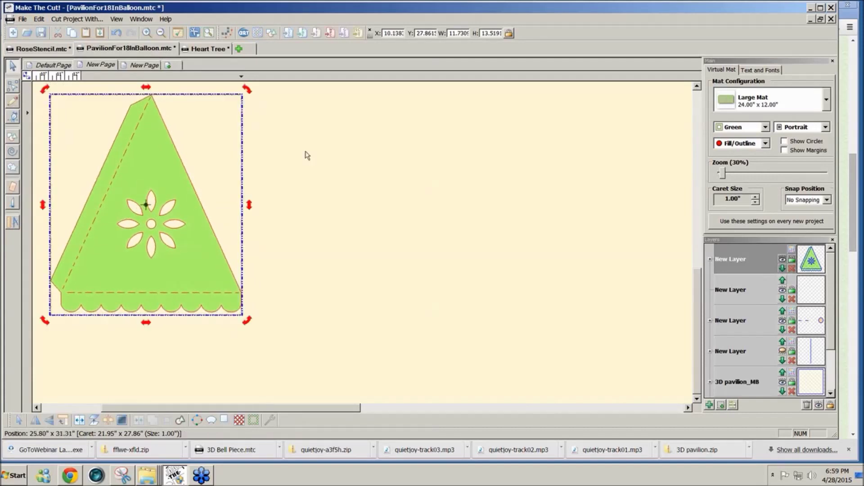
Move the roof section directly below the first wall panel, and move the empty square onto the orange circle
left_click_drag(696, 313, 696, 244)
left_click_drag(200, 347, 209, 177)
scroll(238, 320, "up", 5)
left_click_drag(131, 351, 49, 366)
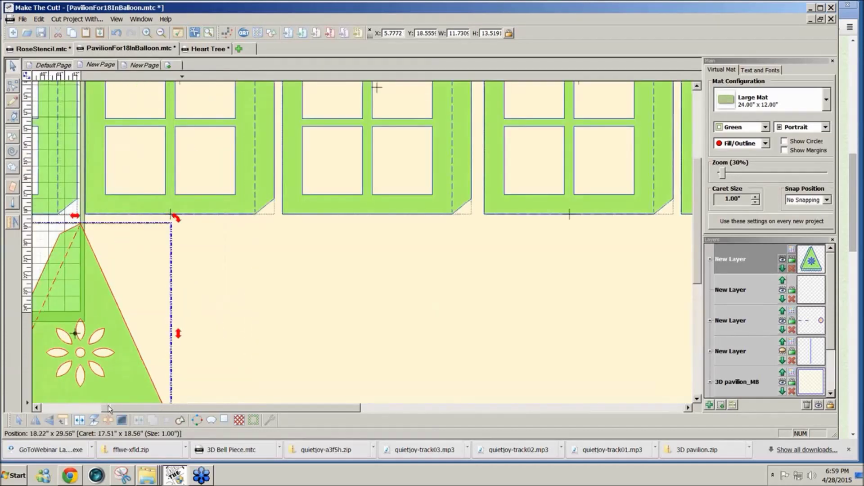
left_click_drag(143, 409, 78, 408)
left_click_drag(234, 366, 172, 361)
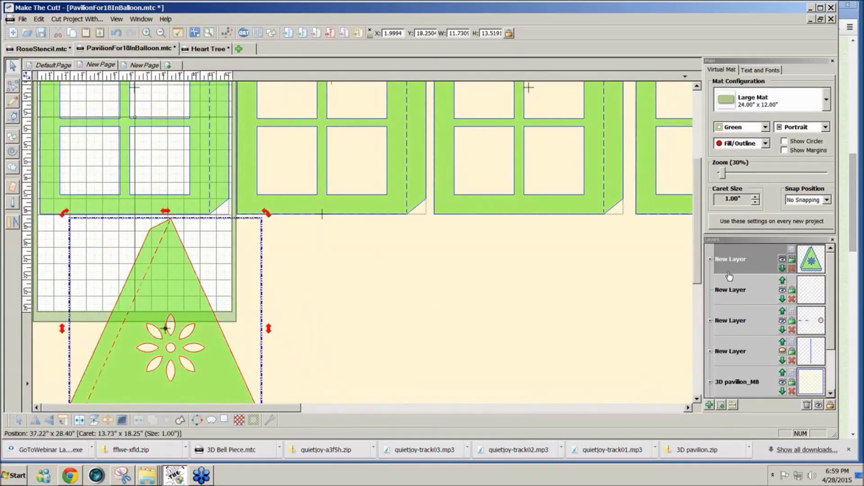
left_click_drag(723, 176, 720, 176)
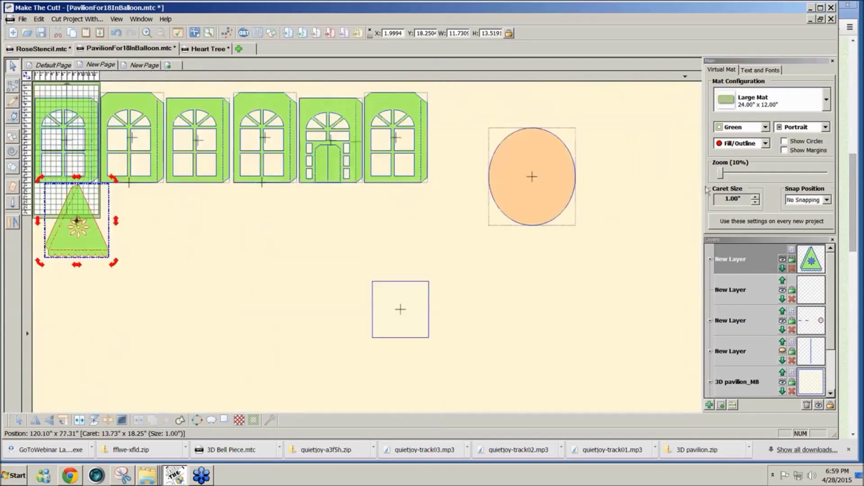
left_click_drag(417, 315, 544, 184)
Try to duplicate the roof section into one row of six columns, and undo the duplication
left_click(130, 250)
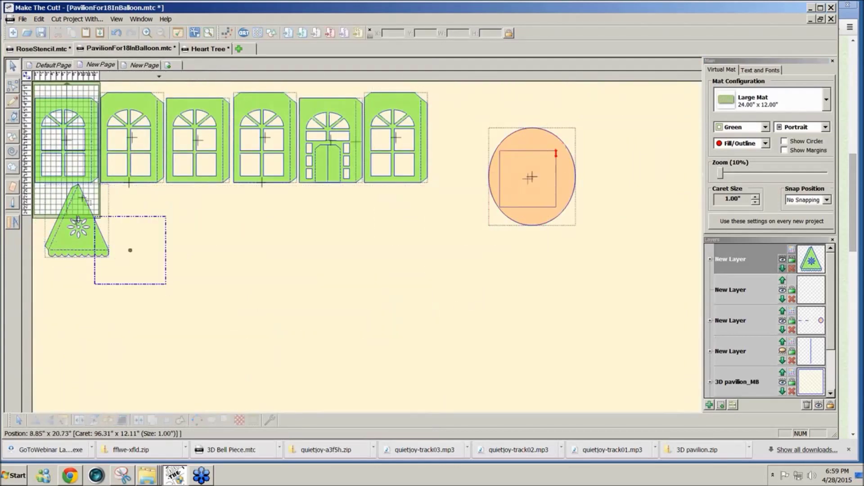
left_click(76, 227)
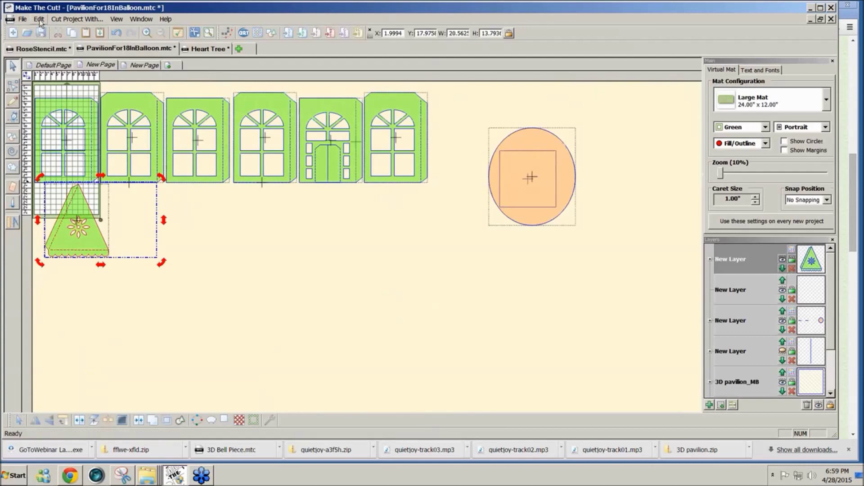
left_click(39, 20)
mouse_move(58, 92)
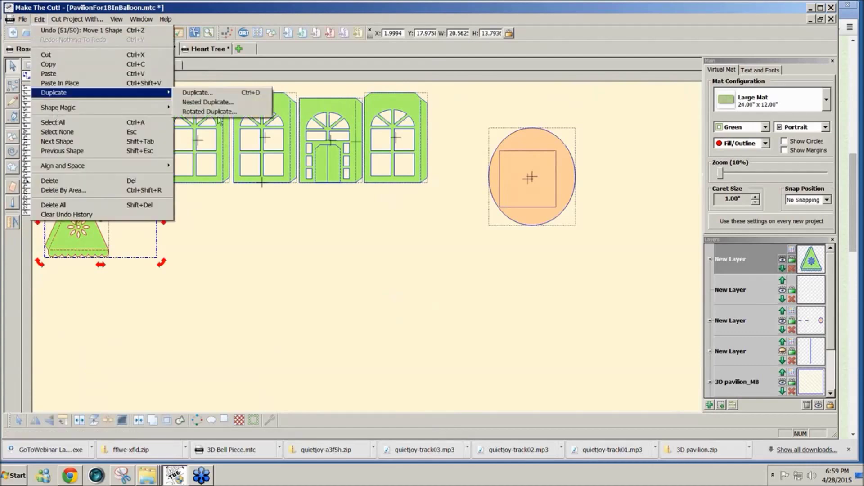
left_click(250, 103)
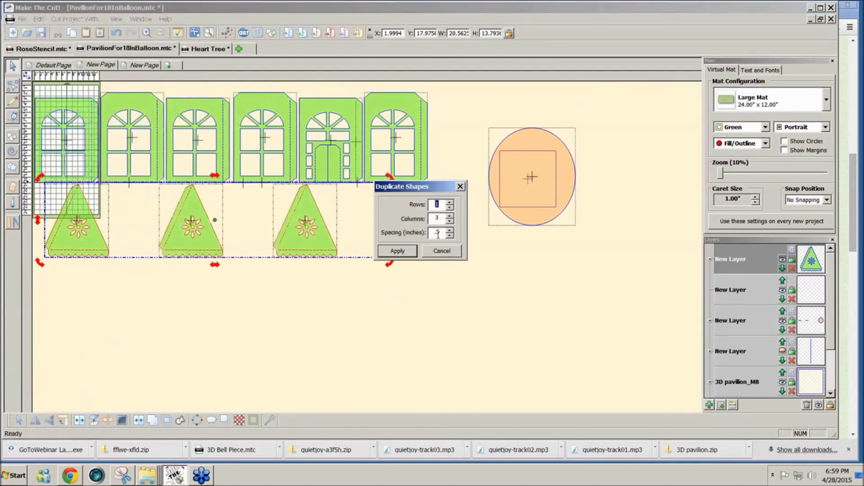
left_click_drag(440, 232, 430, 231)
left_click_drag(440, 217, 424, 215)
type("6")
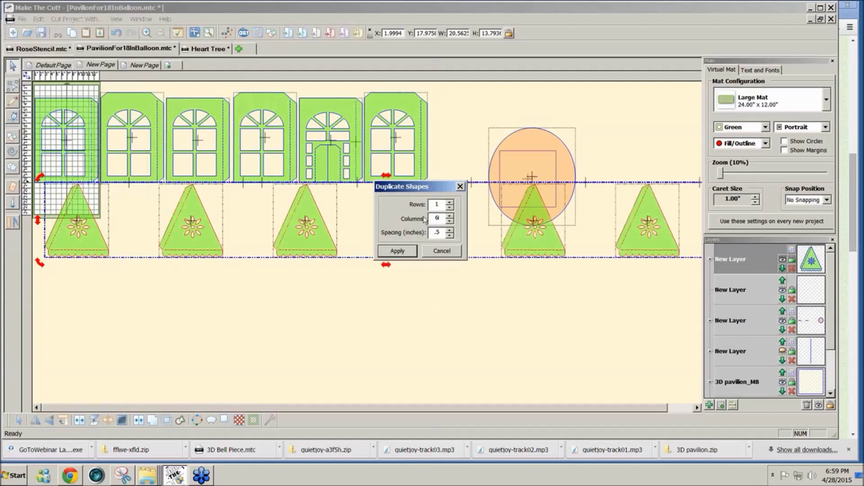
left_click_drag(441, 233, 415, 233)
key("BackSpace")
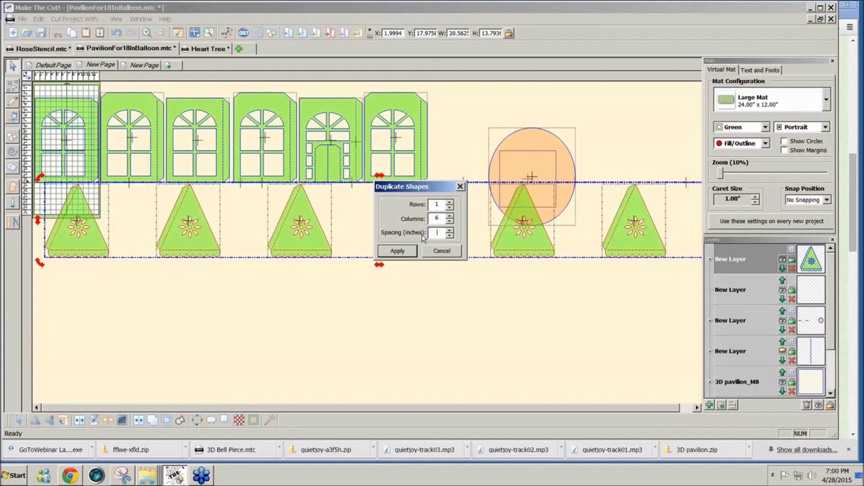
left_click(386, 252)
left_click(506, 317)
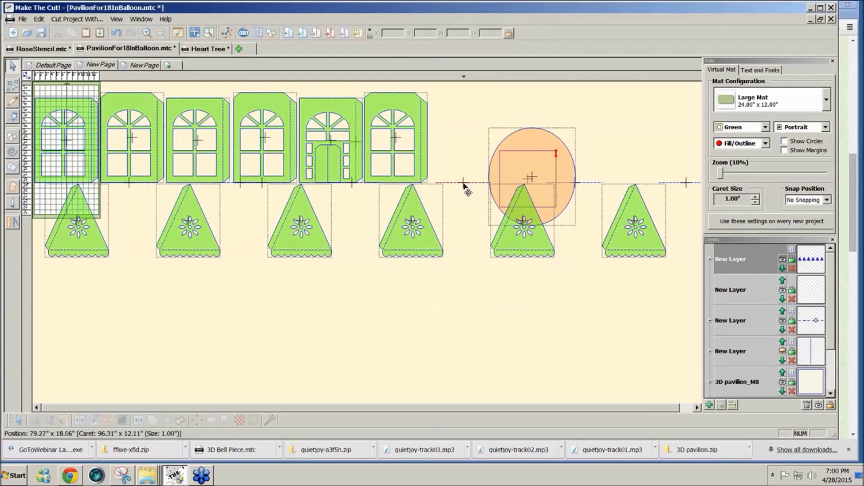
key("ctrl+z")
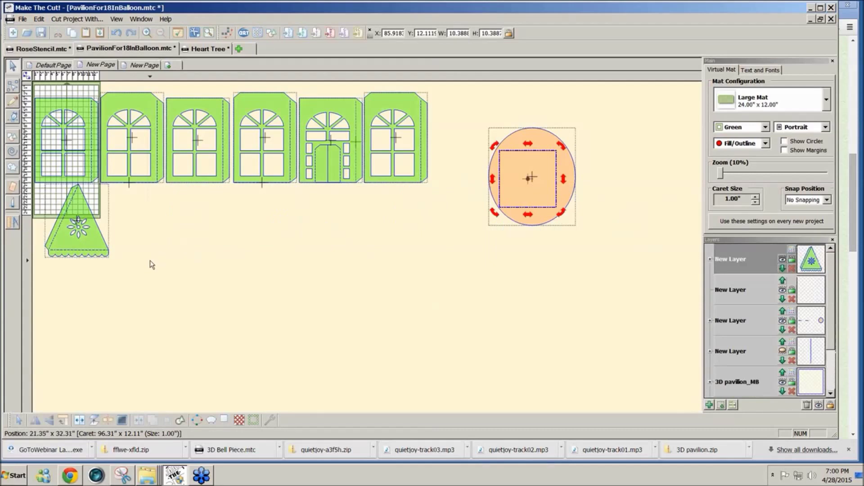
Select only the roof section and shift it slightly down and to the left below the first wall panel
left_click_drag(115, 264, 30, 183)
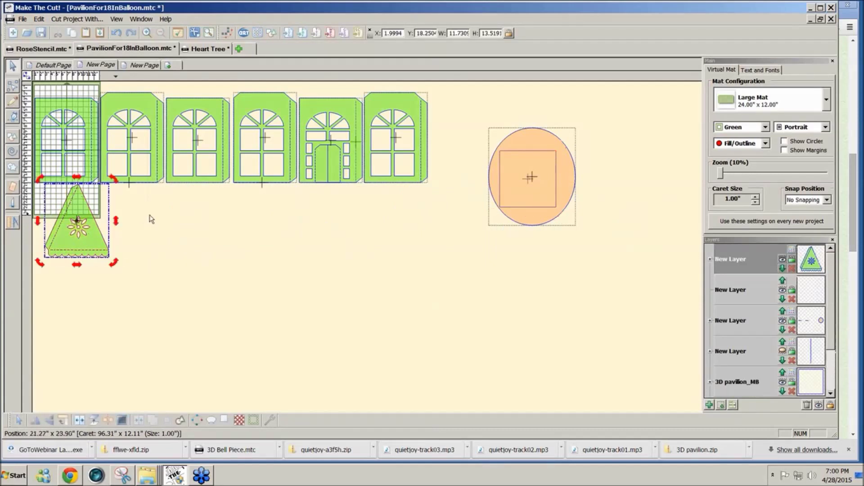
left_click(150, 215)
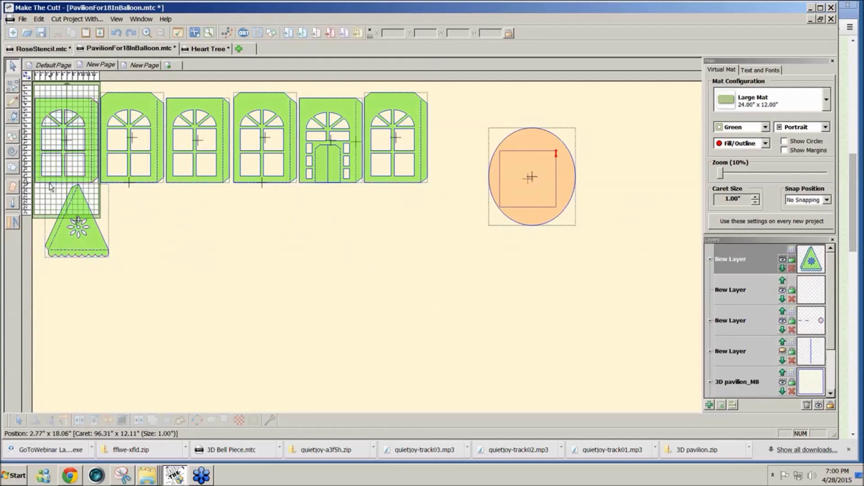
left_click_drag(92, 245, 87, 252)
left_click(138, 280)
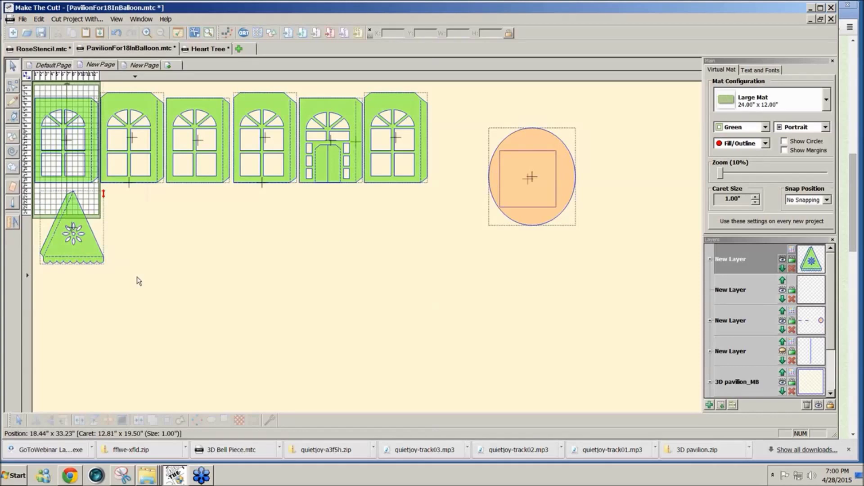
Duplicate the roof section into one row of six columns with 0.1 inch spacing and select the whole row
left_click(75, 234)
left_click(39, 19)
mouse_move(59, 89)
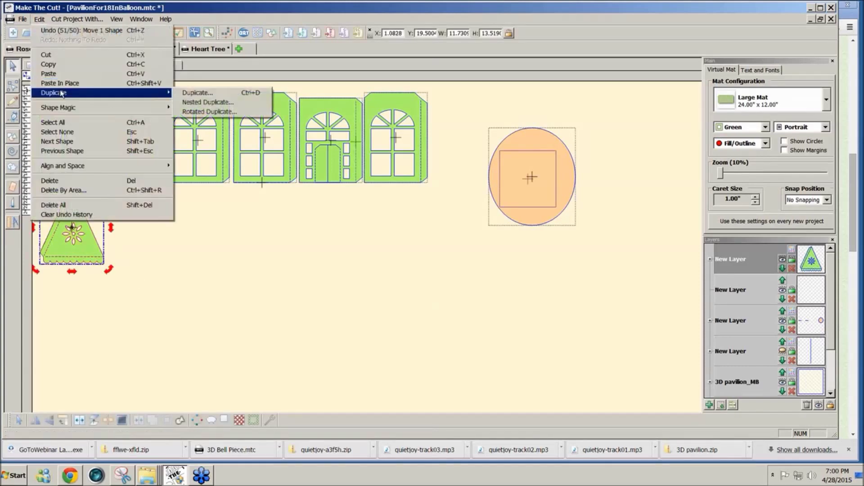
left_click(194, 89)
double_click(441, 232)
type(".1")
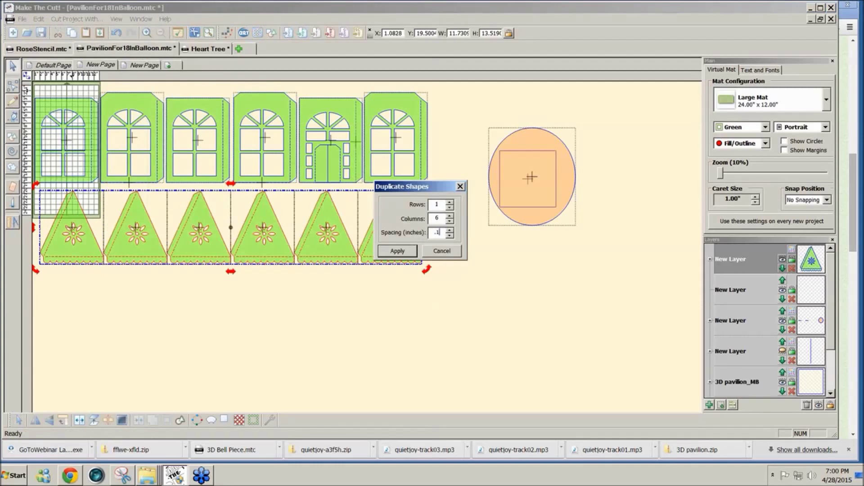
left_click(398, 251)
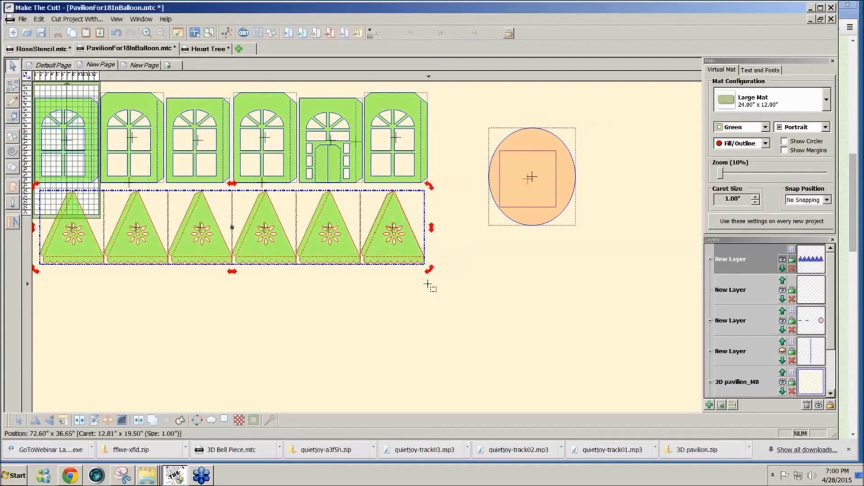
left_click(428, 285)
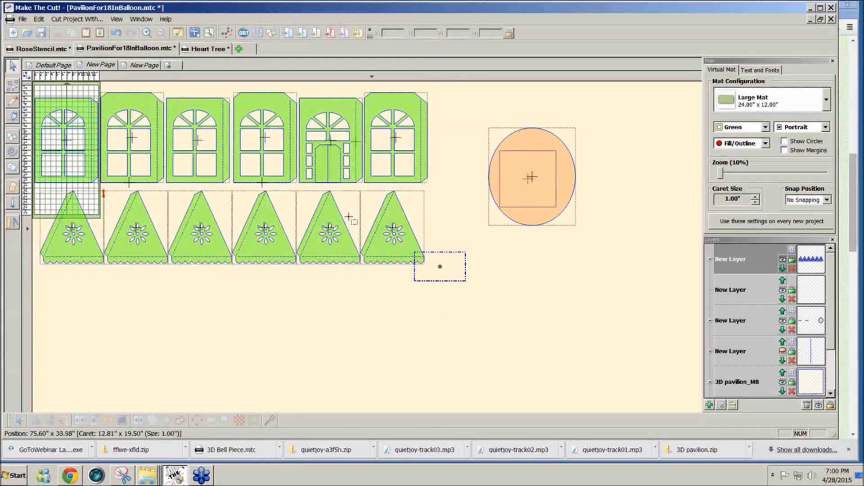
left_click_drag(349, 218, 112, 172)
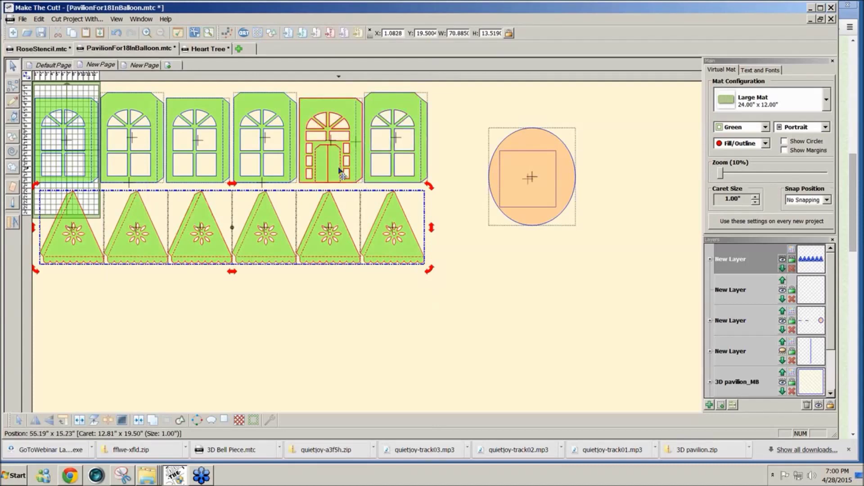
Copy the hexagon outlined around the yellow circle on the last page and paste it below the first roof sections
left_click(454, 176)
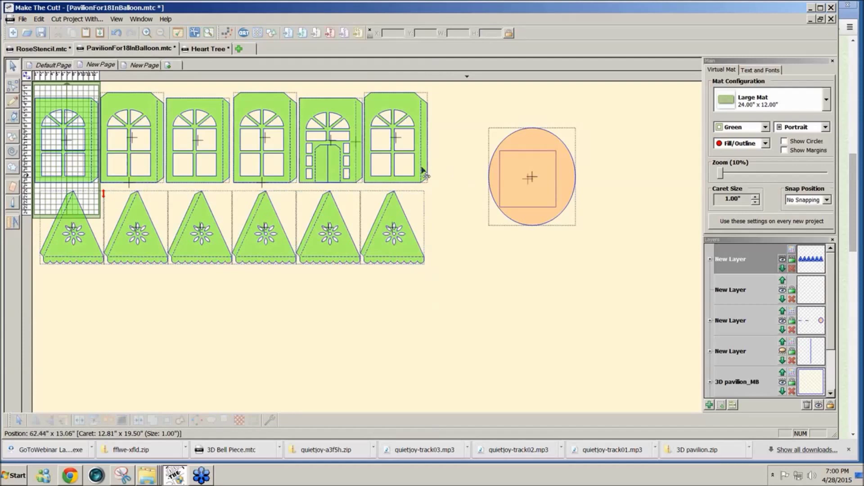
left_click(150, 65)
left_click(309, 255)
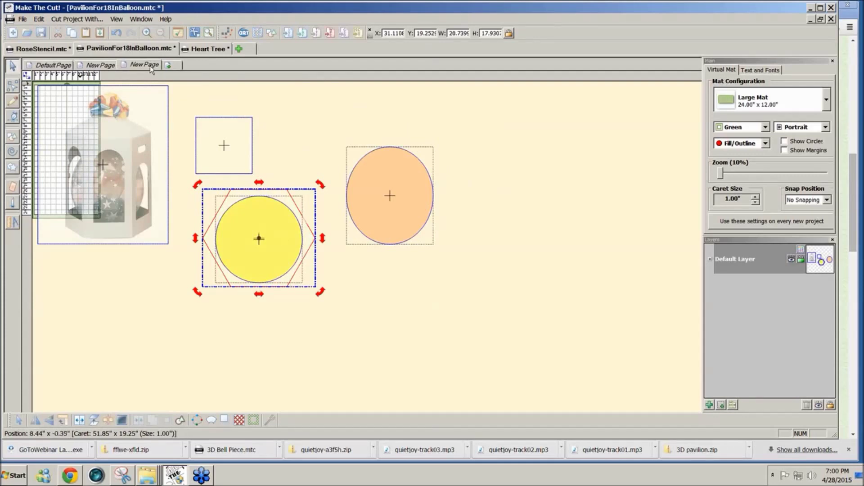
left_click(42, 66)
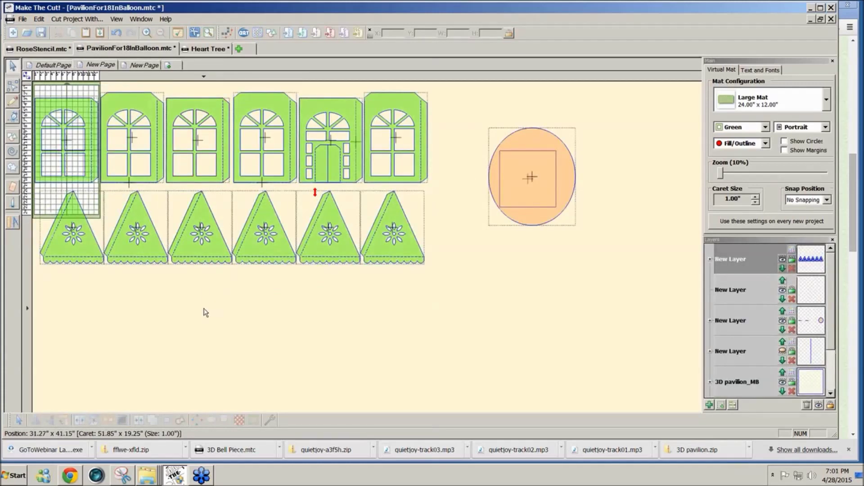
key("ctrl+v")
left_click_drag(286, 270, 160, 361)
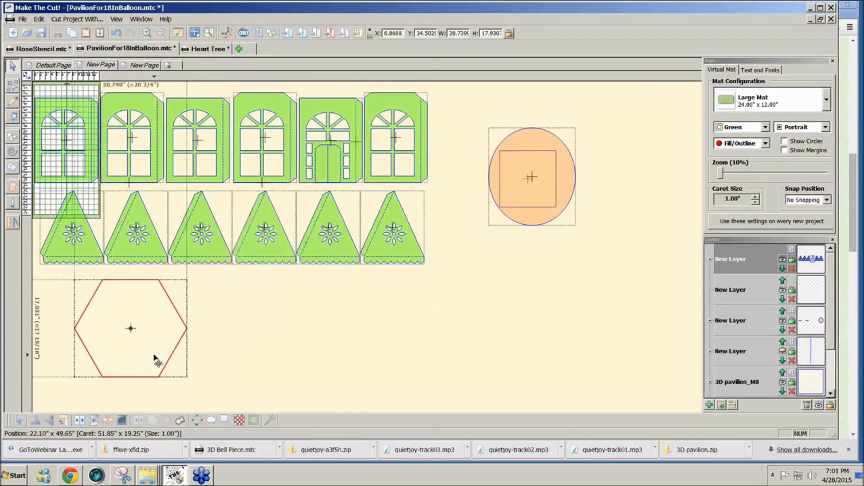
left_click(237, 330)
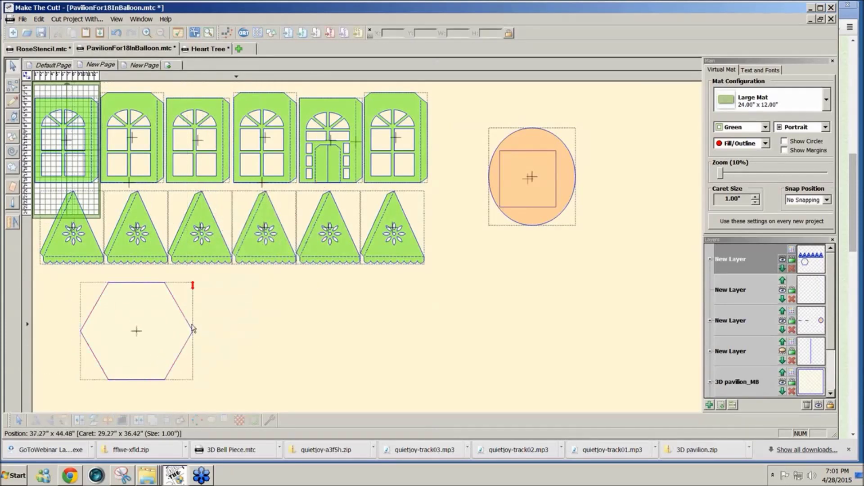
Reposition the hexagon slightly within the space below the roof row
left_click_drag(151, 324, 152, 313)
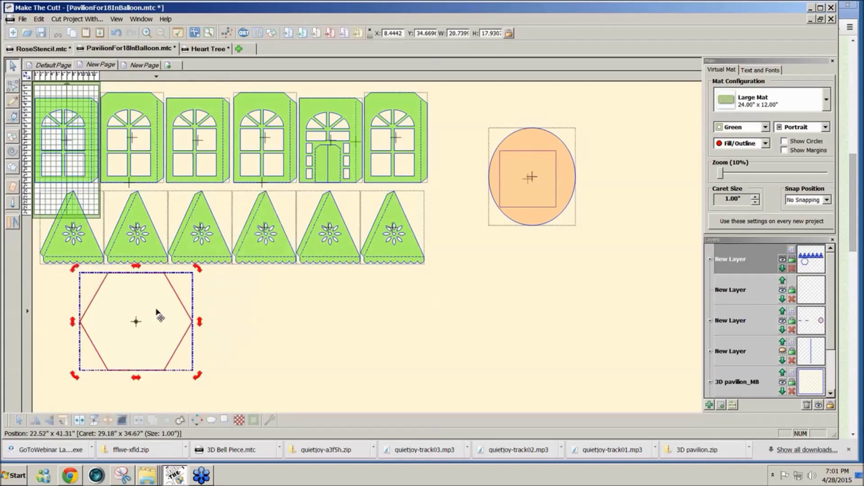
left_click(12, 86)
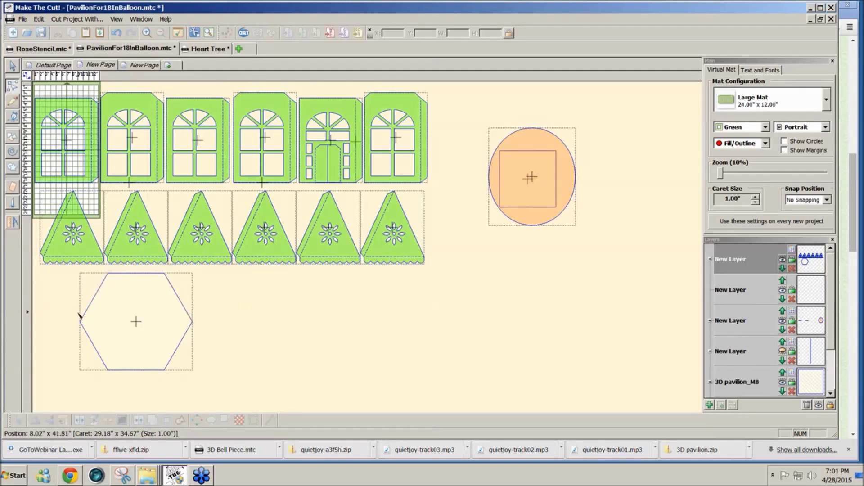
left_click(13, 66)
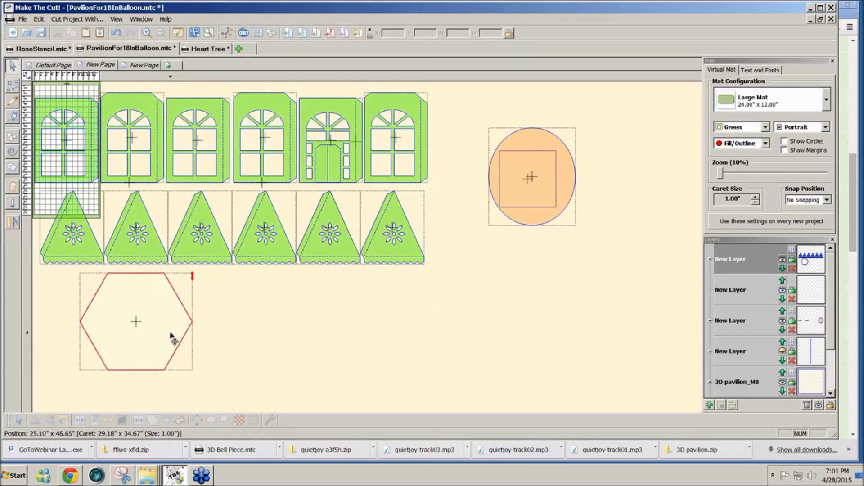
left_click_drag(131, 339, 136, 349)
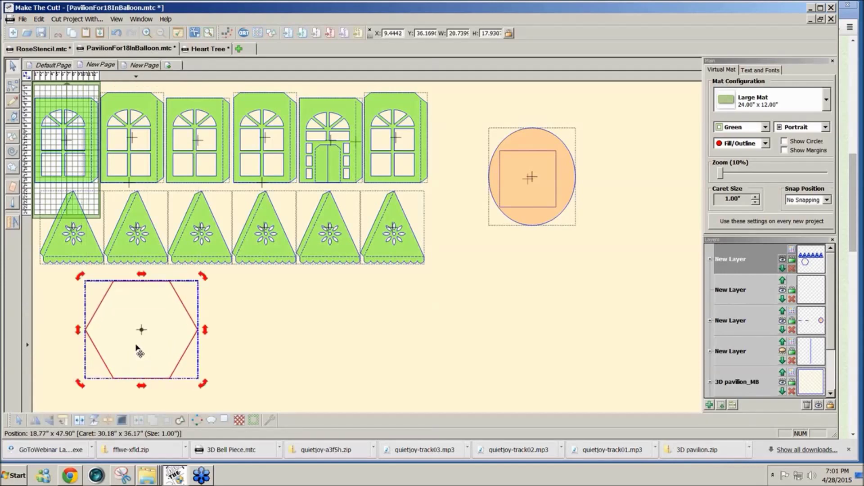
Draw a tab with tapered ends, about 10.42 inches wide and 1 inch high, along the hexagon's upper edge
scroll(135, 349, "up", 5)
left_click_drag(698, 348, 696, 297)
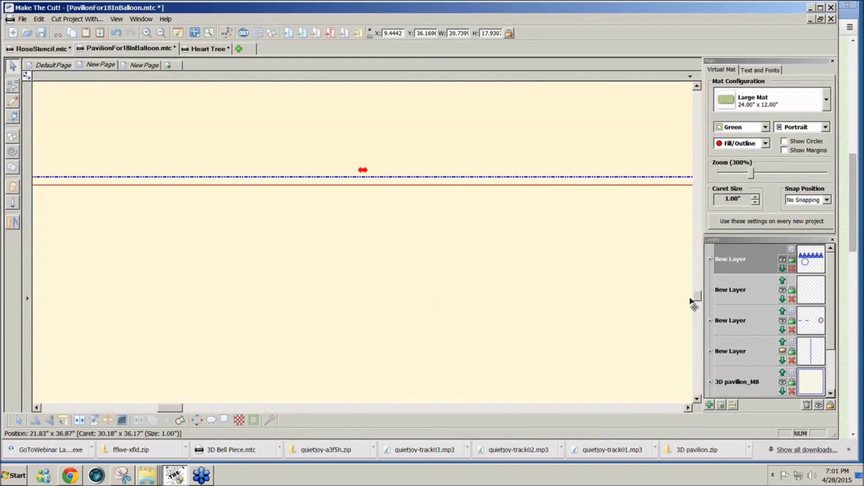
left_click_drag(752, 174, 723, 177)
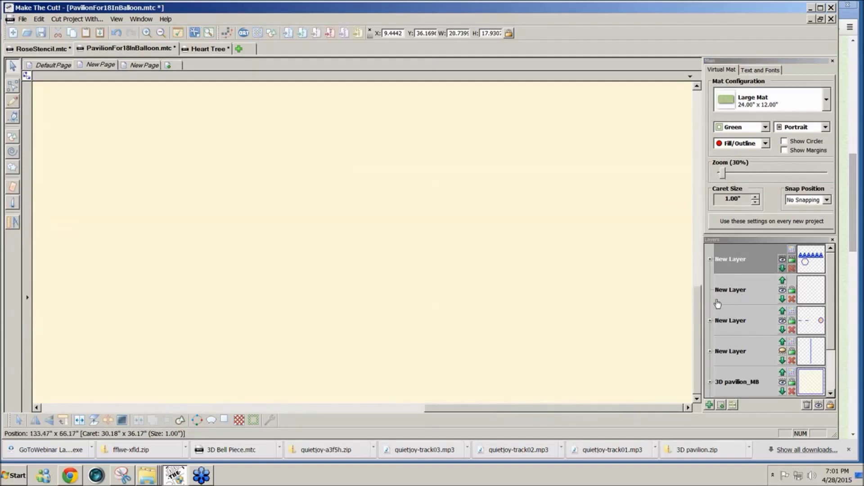
left_click_drag(696, 324, 696, 308)
left_click_drag(703, 277, 700, 215)
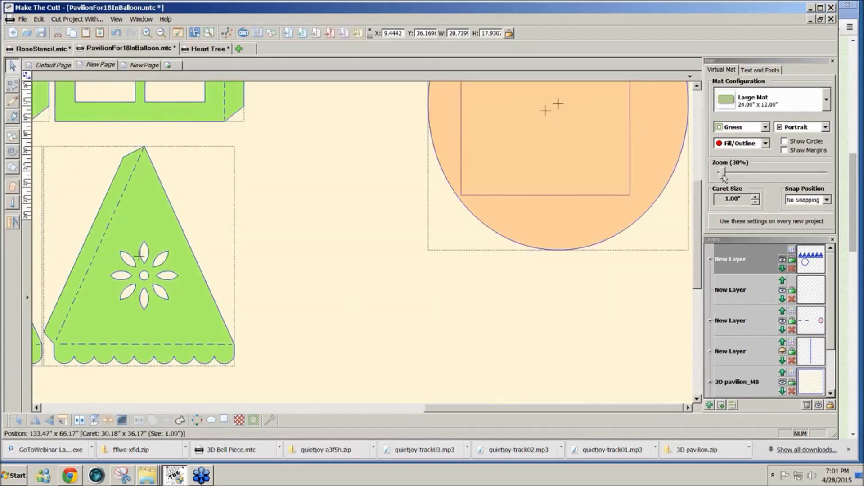
left_click_drag(723, 174, 721, 178)
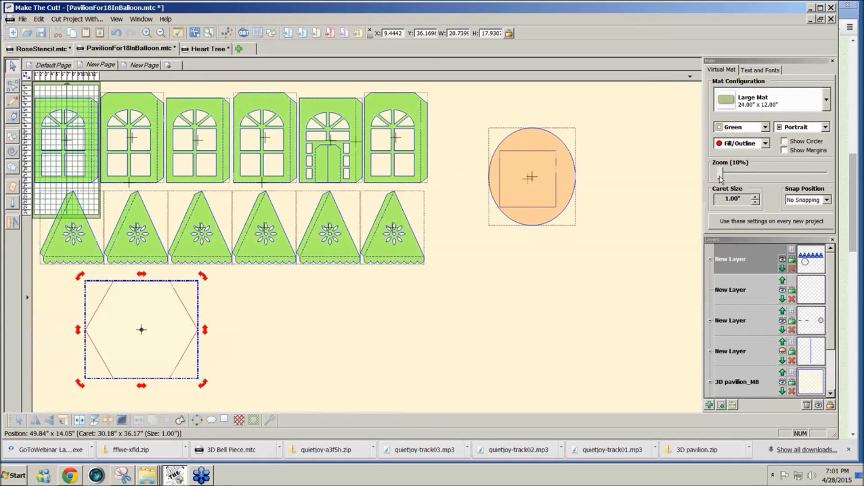
key("Escape")
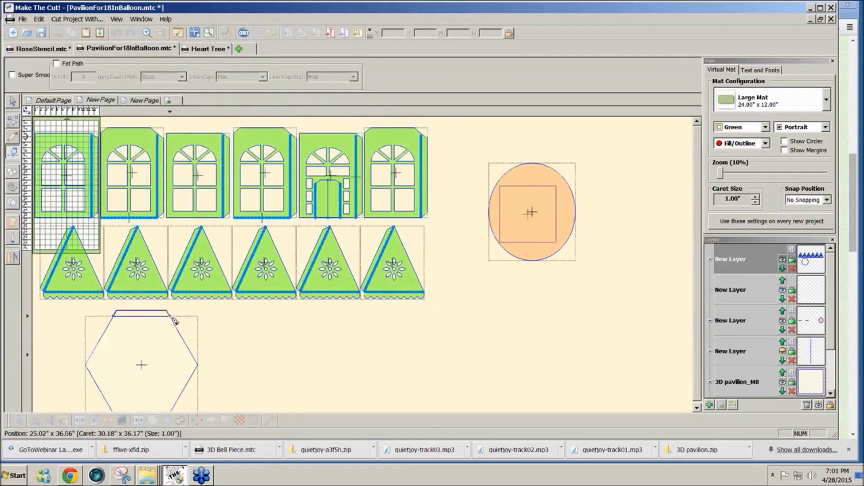
double_click(170, 316)
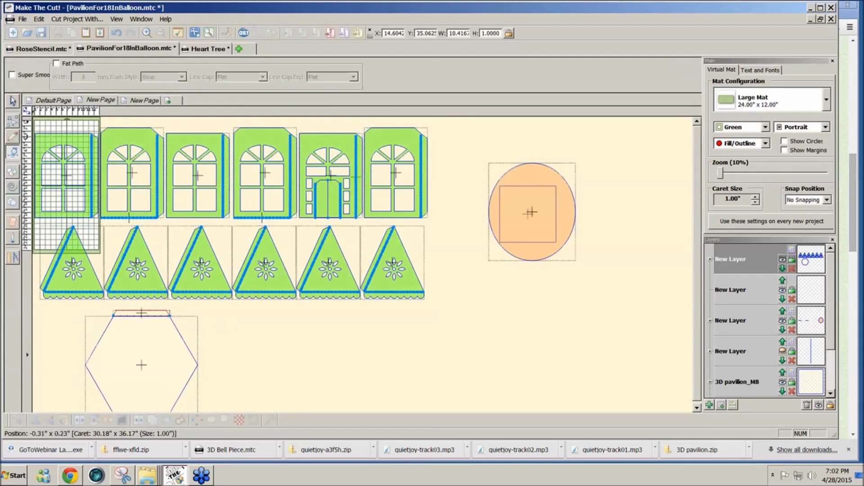
left_click(12, 100)
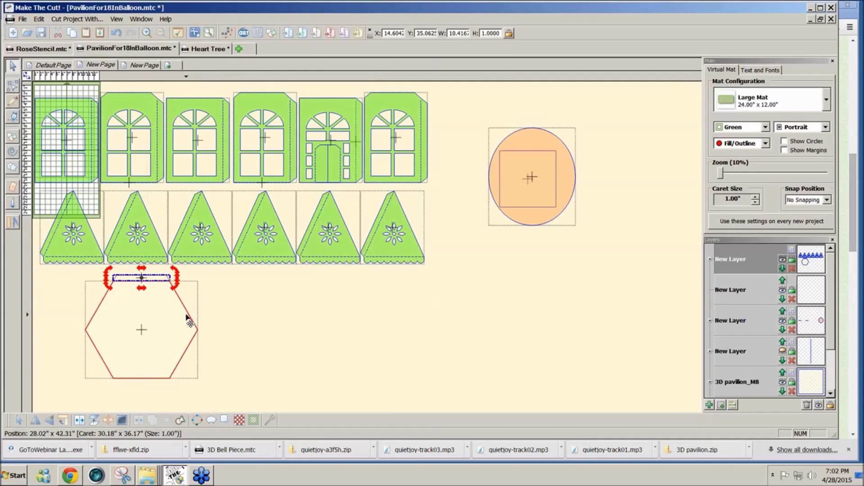
Try to rotate the hexagon on its own beneath the tab, and undo back to the hexagon's earlier placement without the tab
left_click(188, 320)
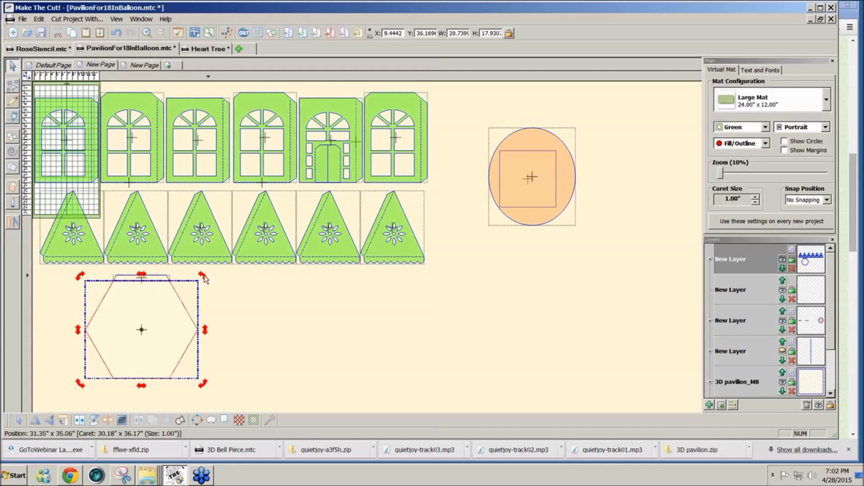
left_click_drag(203, 279, 135, 266)
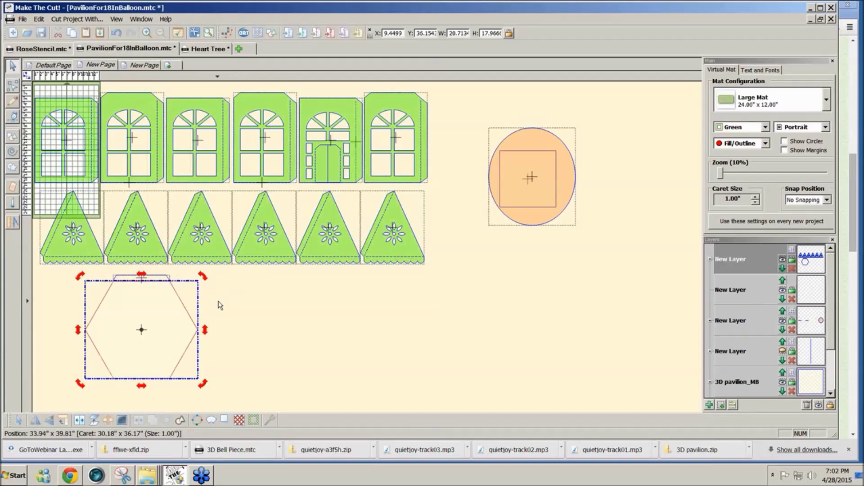
key("ctrl+z")
key("ctrl+z")
key("ctrl+z")
key("ctrl+z")
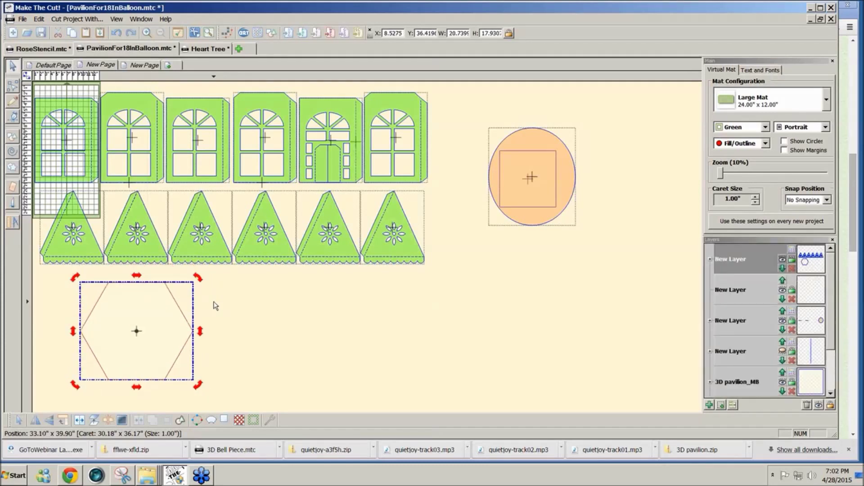
Paste the tab and place it flush on the hexagon's upper edge
left_click(214, 308)
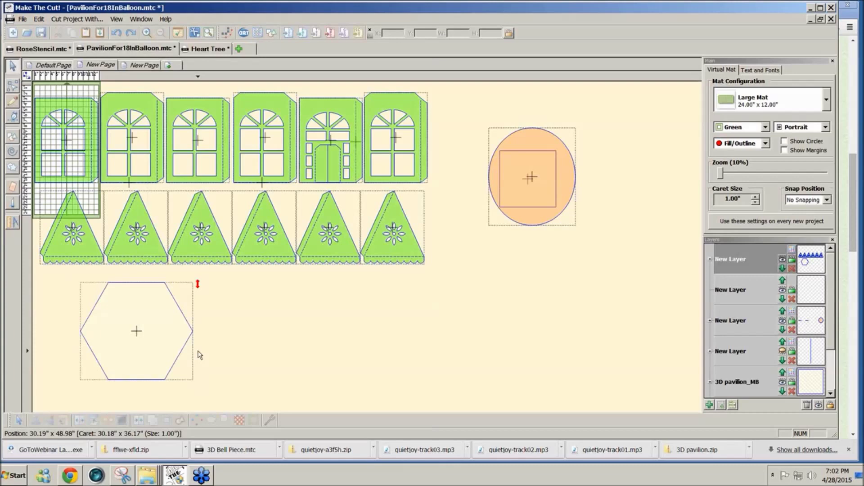
key("ctrl+v")
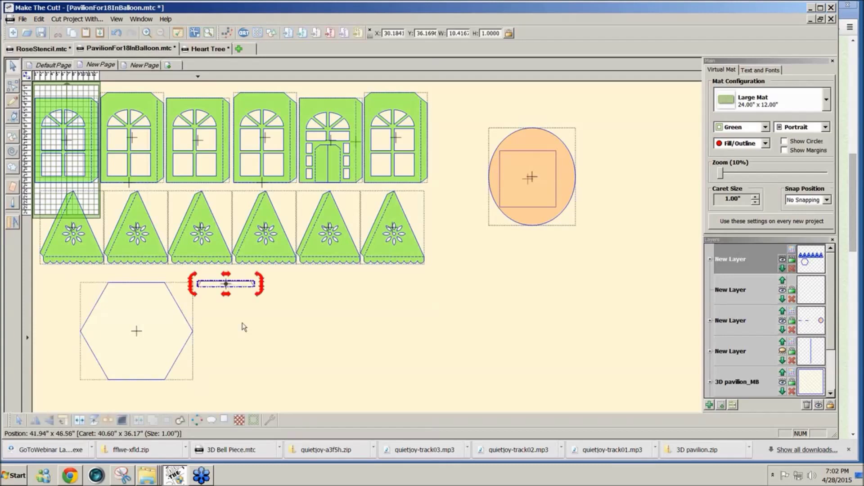
left_click_drag(231, 285, 145, 284)
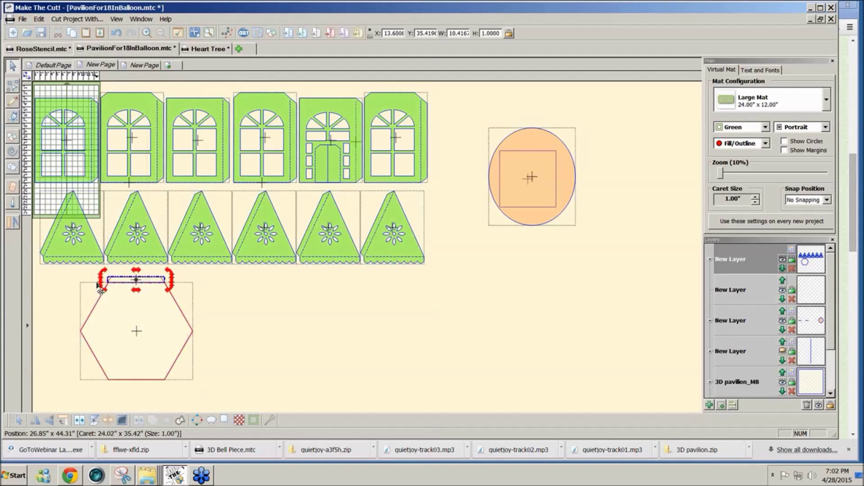
left_click(147, 285)
left_click(148, 284)
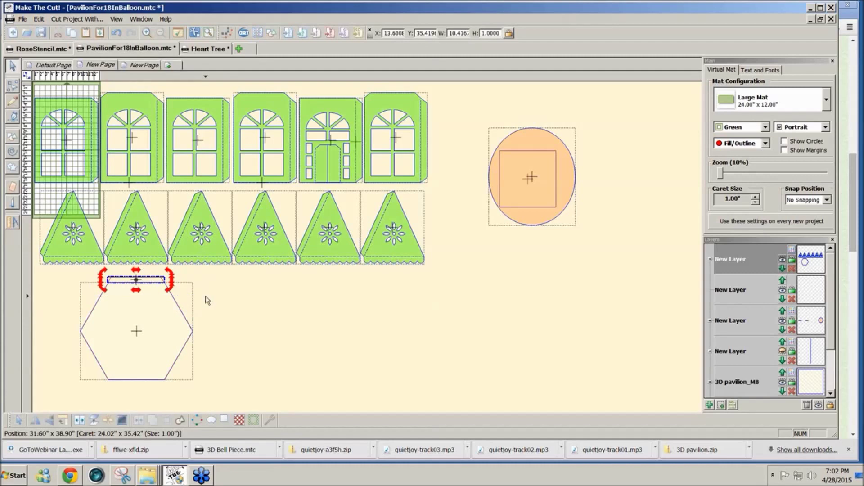
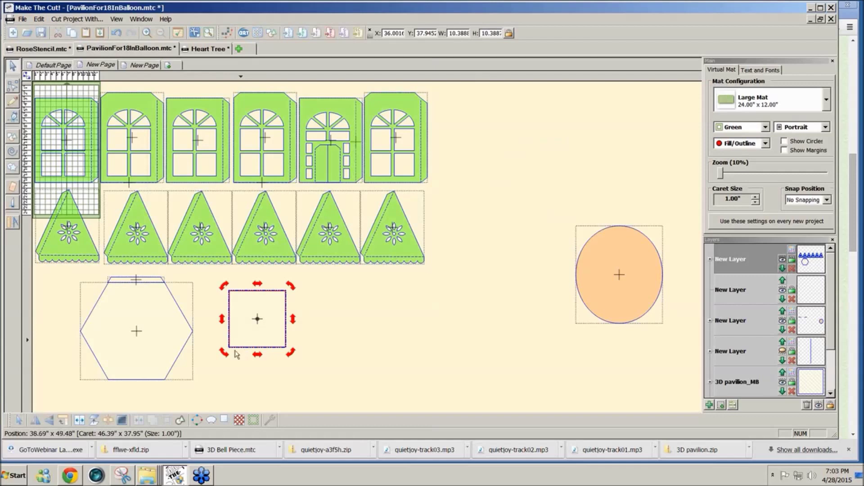
Select the hexagon together with its tab and rotate both clockwise until the tab lies along the upper-right edge
left_click(228, 369)
left_click_drag(94, 272, 176, 295)
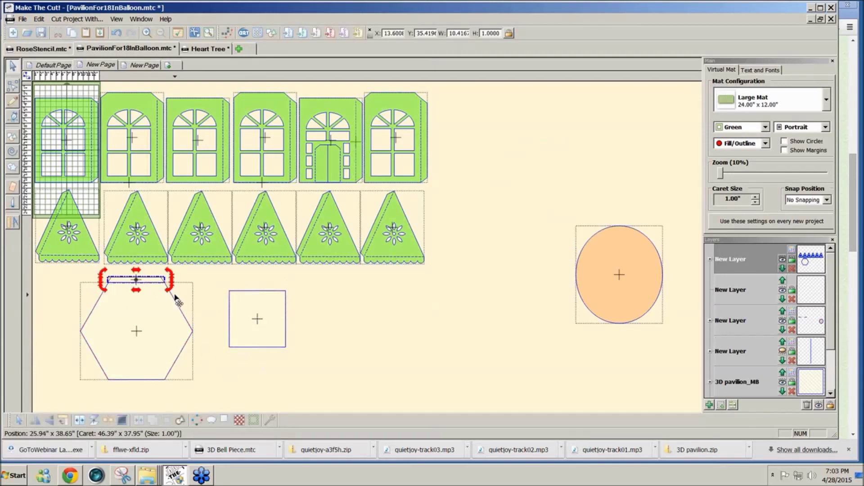
left_click(201, 393)
left_click_drag(201, 393, 71, 264)
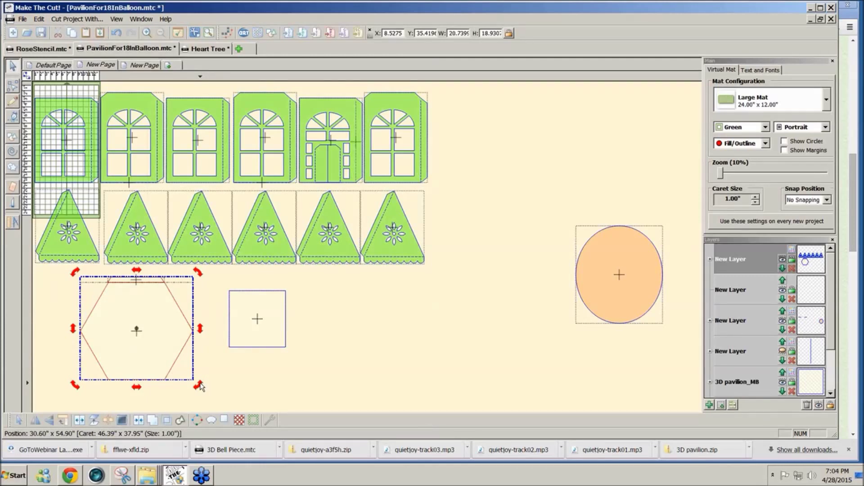
left_click_drag(199, 386, 198, 389)
left_click_drag(198, 386, 172, 392)
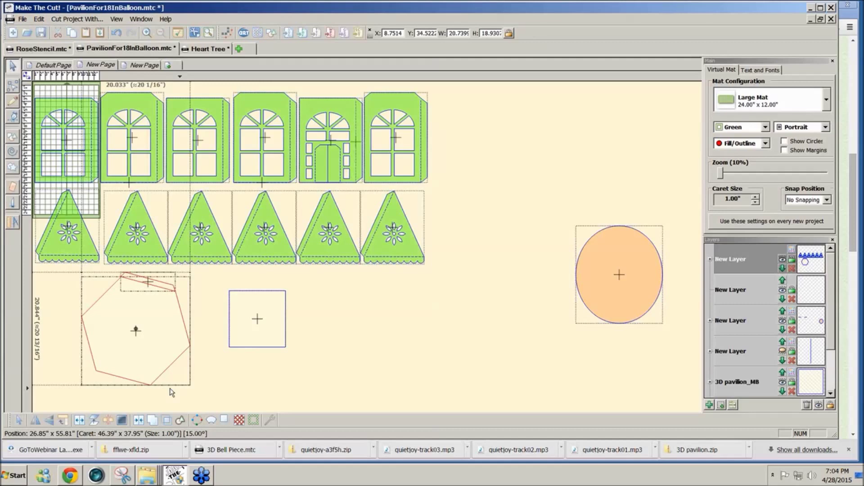
Place a copy of the tab along the hexagon's upper edge, and move the hexagon away from both tabs into clear space
left_click(142, 279)
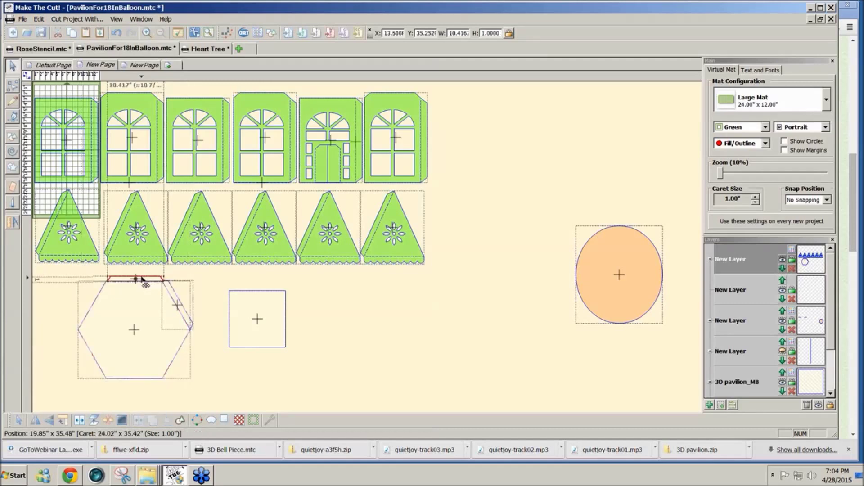
left_click(145, 320)
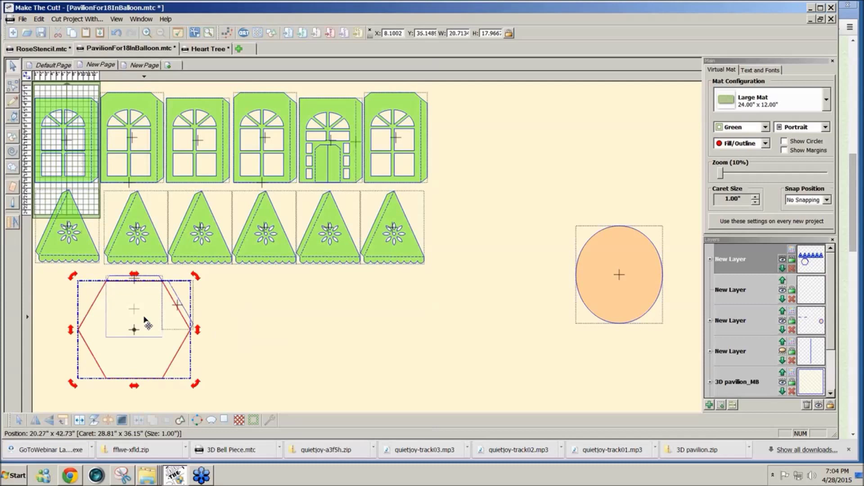
left_click_drag(145, 321, 323, 358)
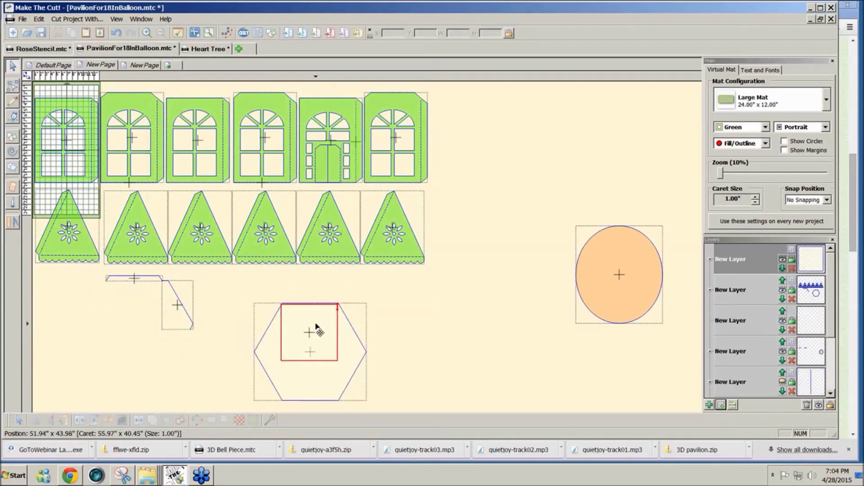
Resize the square to 17.9667 inches high and about 10.22 inches wide, and centre it in the hexagon between the horizontal edges
left_click(353, 328)
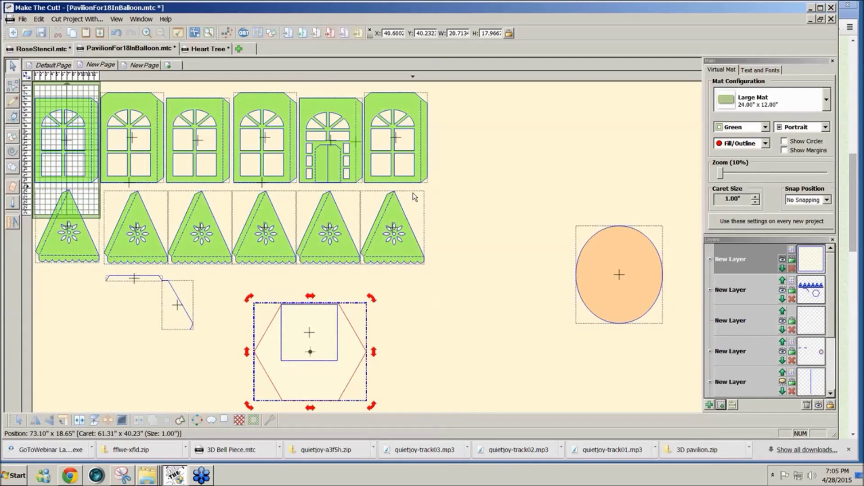
left_click(338, 311)
type("667")
key("Return")
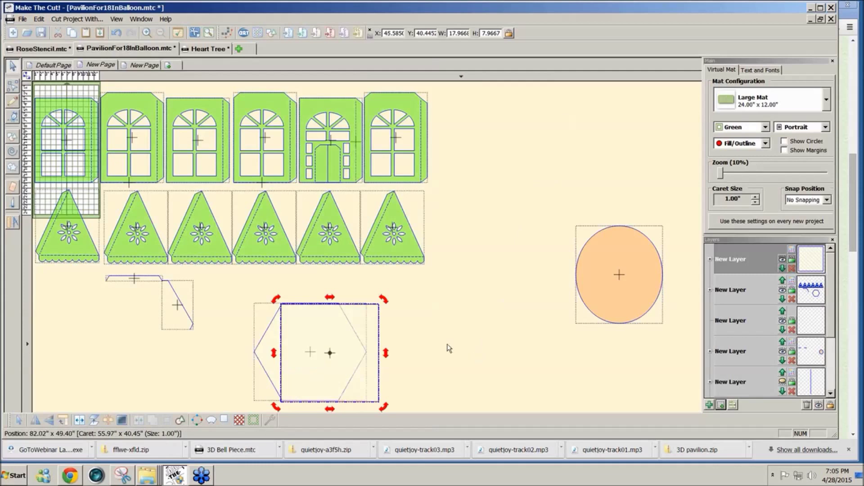
left_click_drag(379, 334, 343, 353)
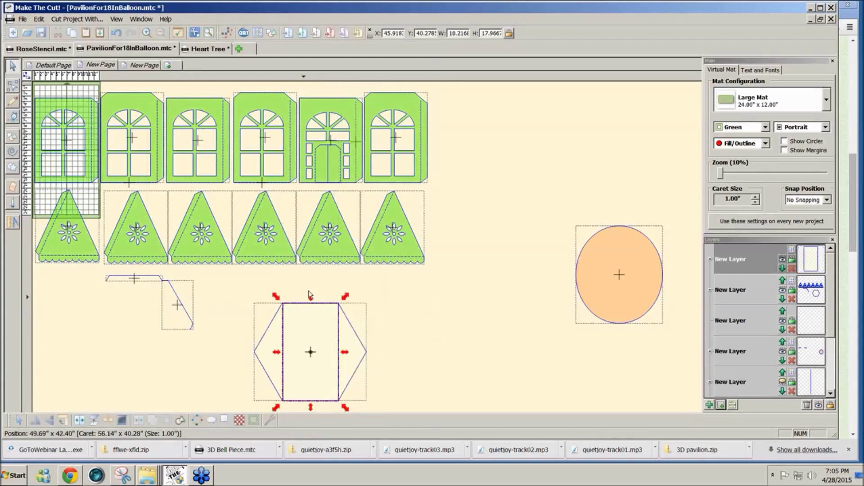
left_click(427, 317)
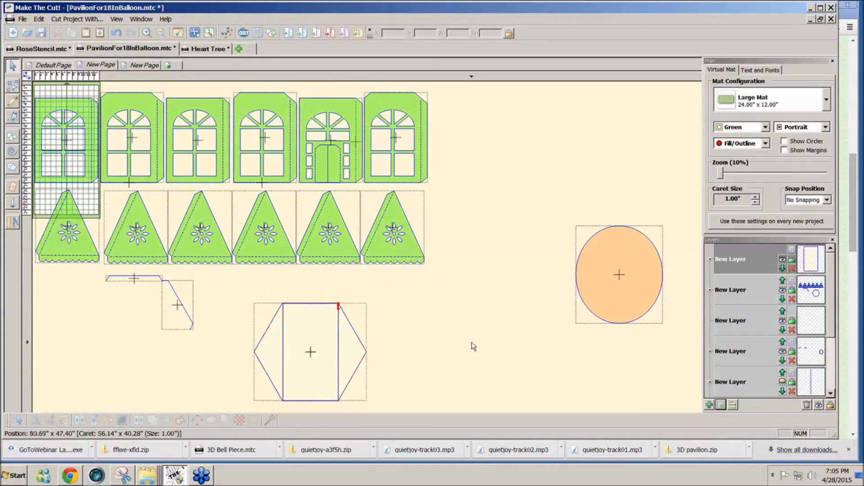
Move the horizontal tab onto the upper edge of the hexagon and its central rectangle
left_click_drag(96, 266, 304, 298)
left_click(441, 320)
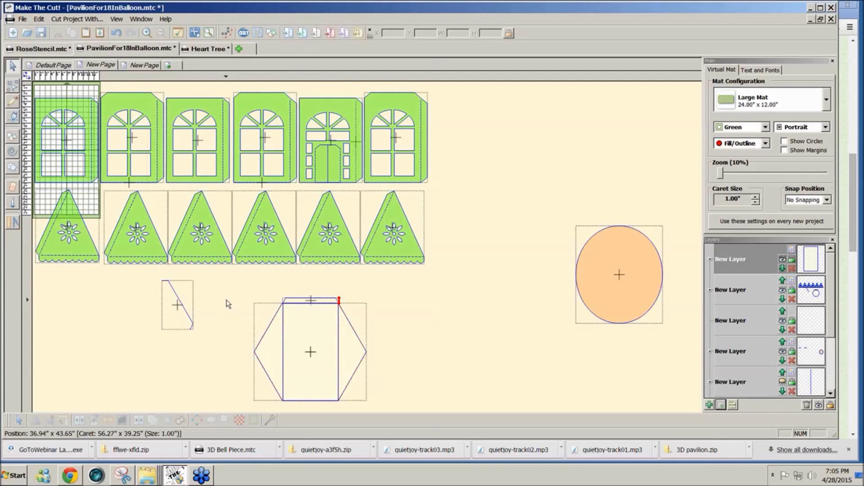
left_click_drag(263, 285, 382, 329)
left_click_drag(220, 291, 376, 412)
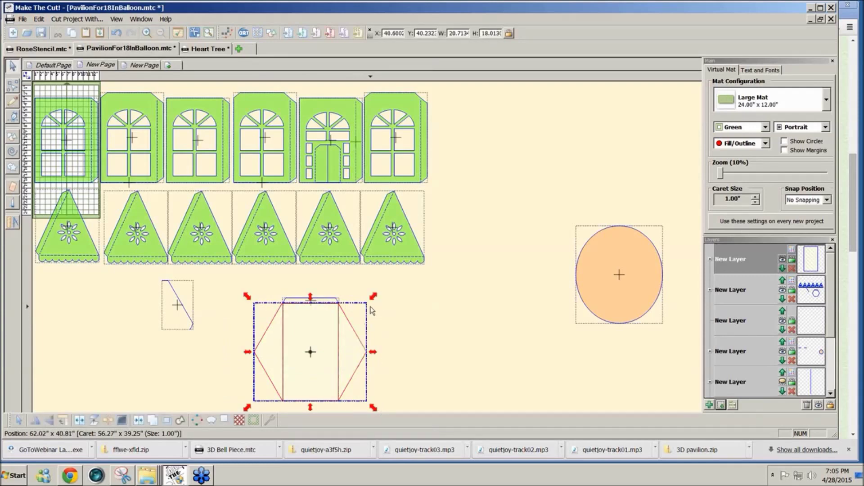
left_click(350, 323)
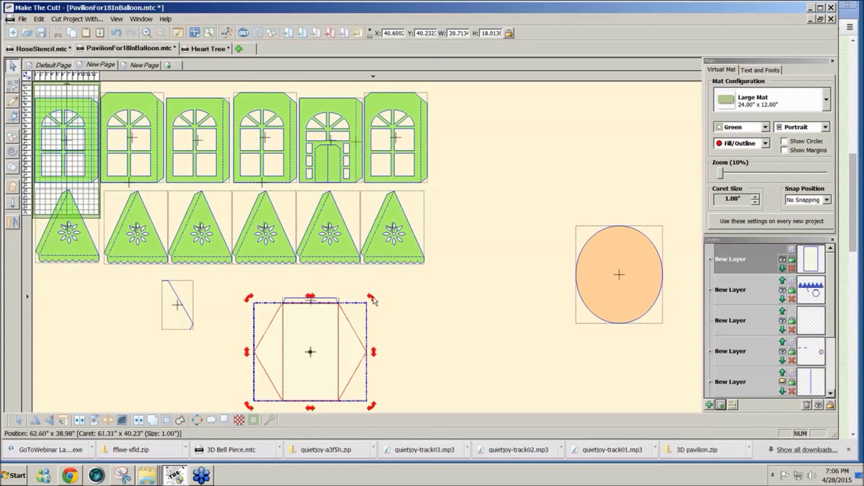
left_click_drag(373, 297, 351, 400)
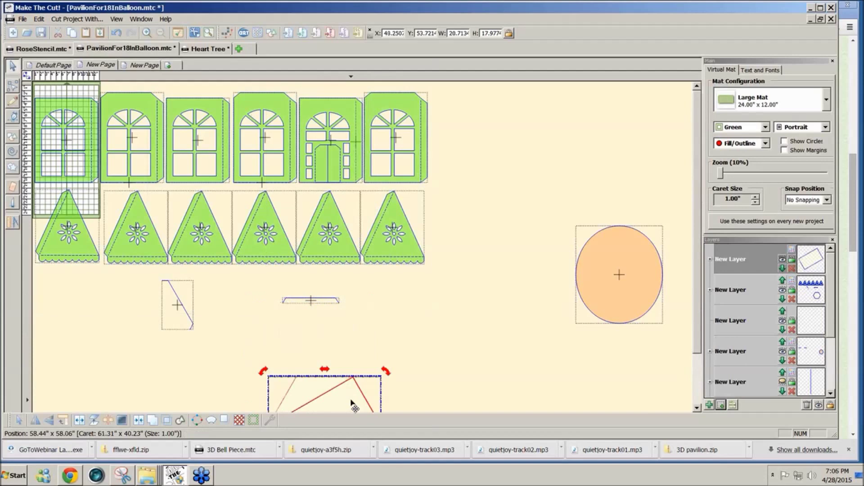
key("ctrl+z")
key("ctrl+z")
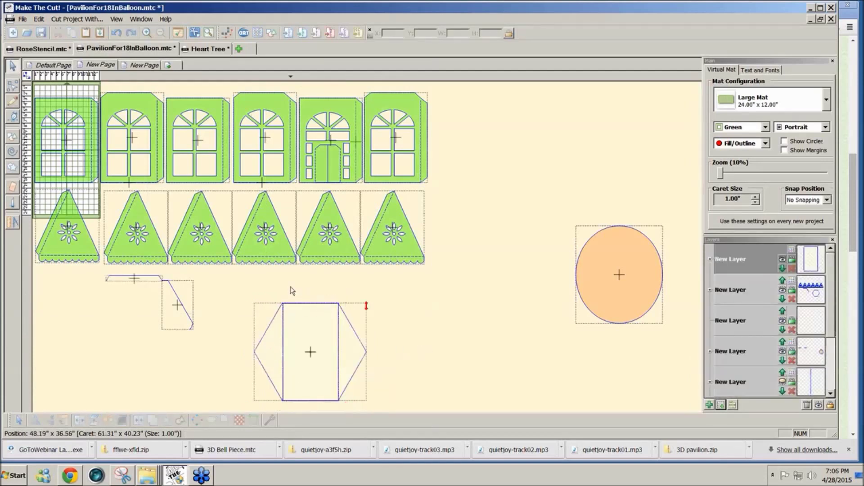
Place copies of the horizontal tab along the upper and lower edges of the hexagon's central rectangle
key("ctrl+v")
left_click_drag(418, 310, 326, 383)
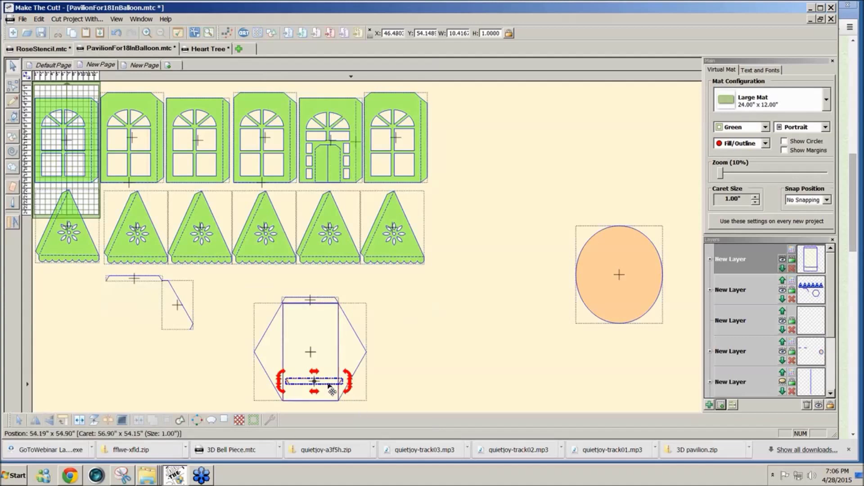
left_click_drag(332, 388, 327, 408)
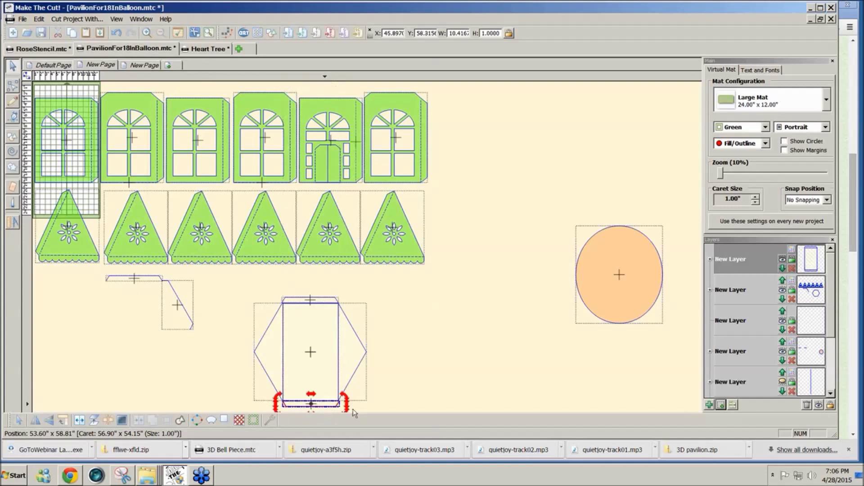
Move the hexagon outline around the tabbed rectangle onto its own new layer and hide that layer
left_click(505, 382)
left_click(352, 360)
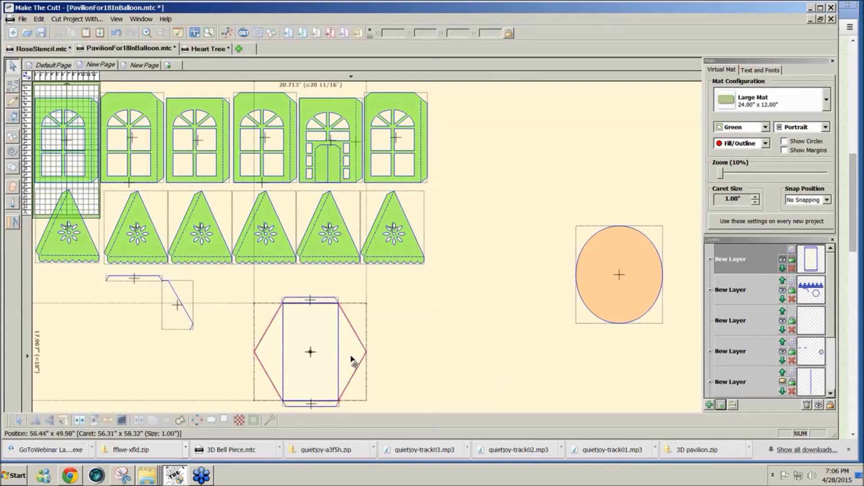
left_click(353, 360)
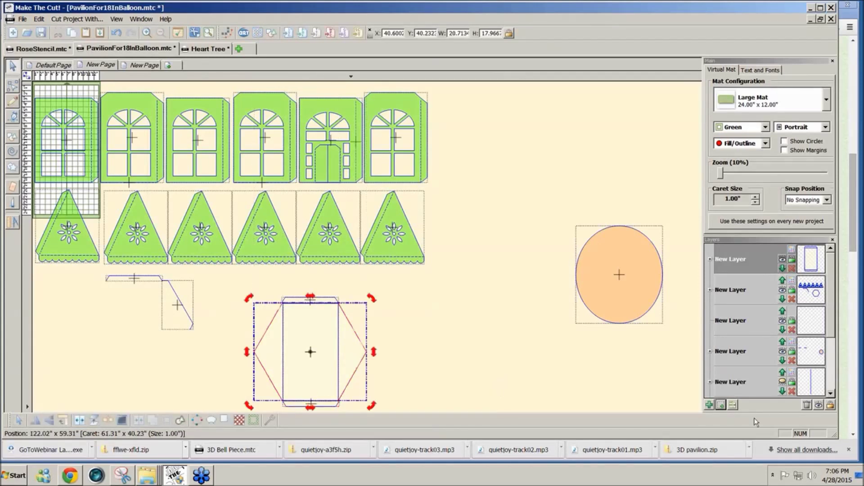
left_click(782, 263)
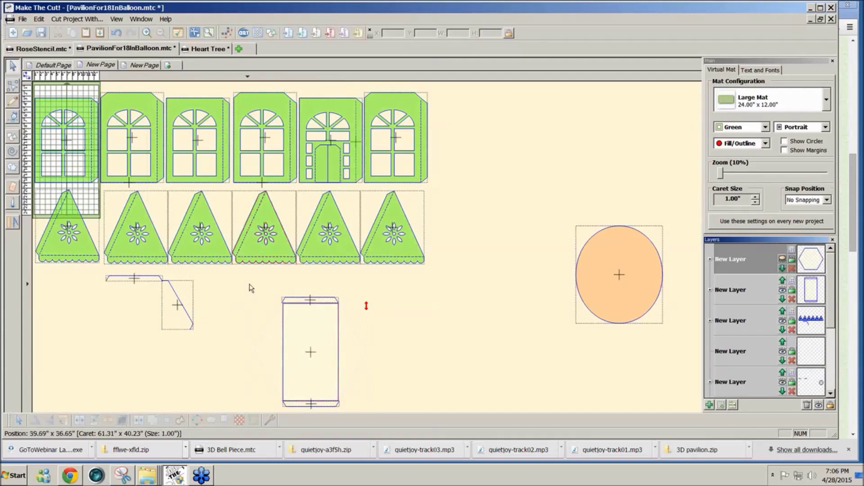
left_click(338, 335)
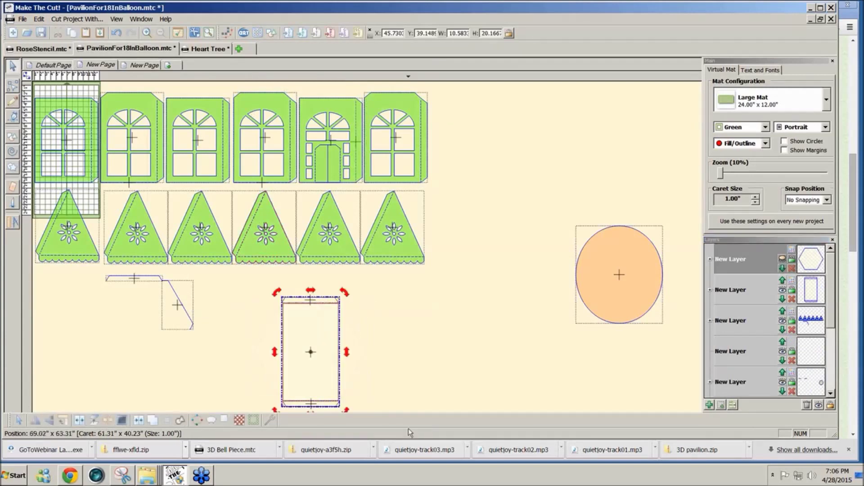
left_click(397, 383)
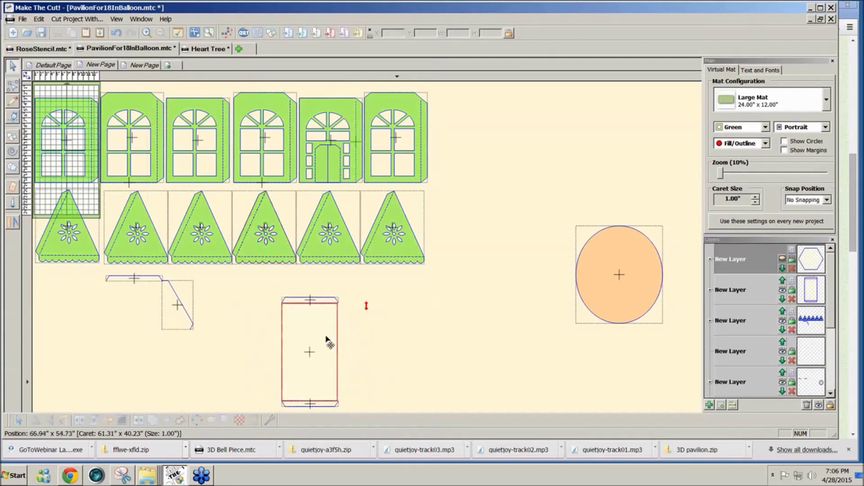
left_click(12, 88)
left_click(281, 306)
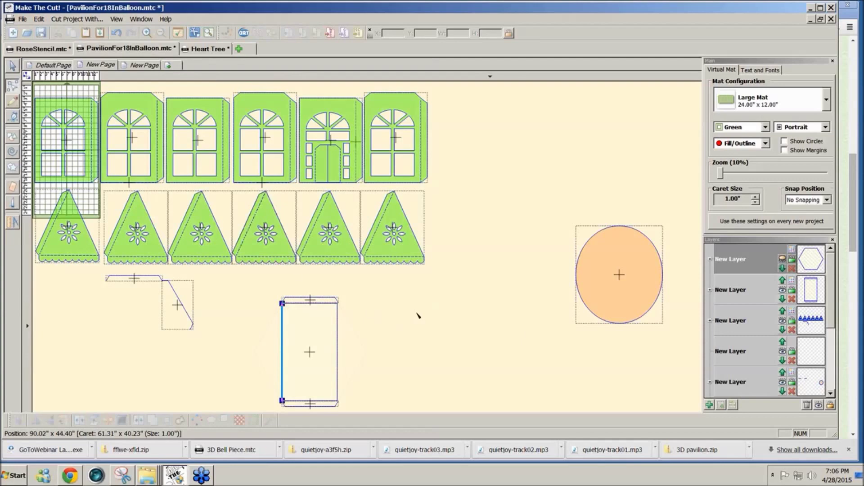
right_click(283, 304)
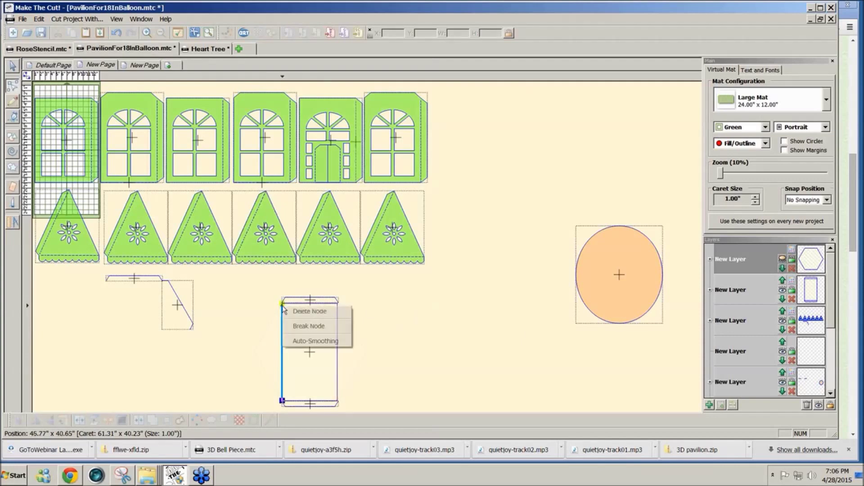
left_click(416, 327)
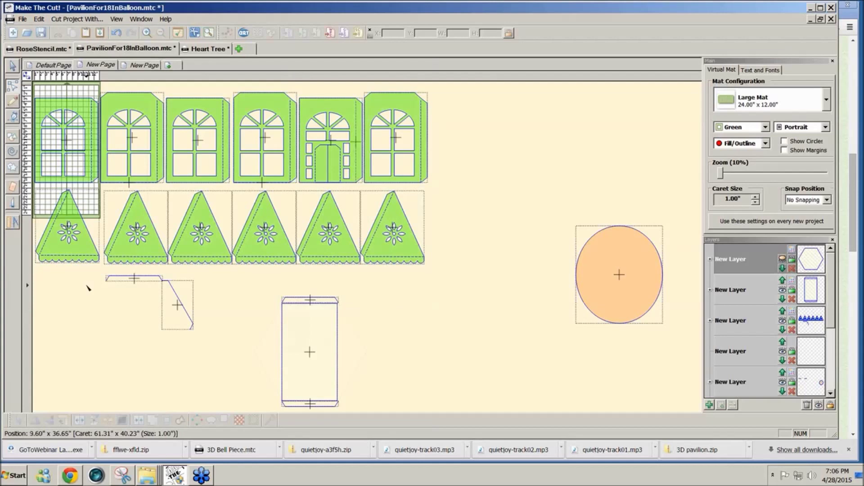
Delete the two loose tab outlines under the roof triangles and move the tabbed rectangle beneath the first triangle
left_click(13, 65)
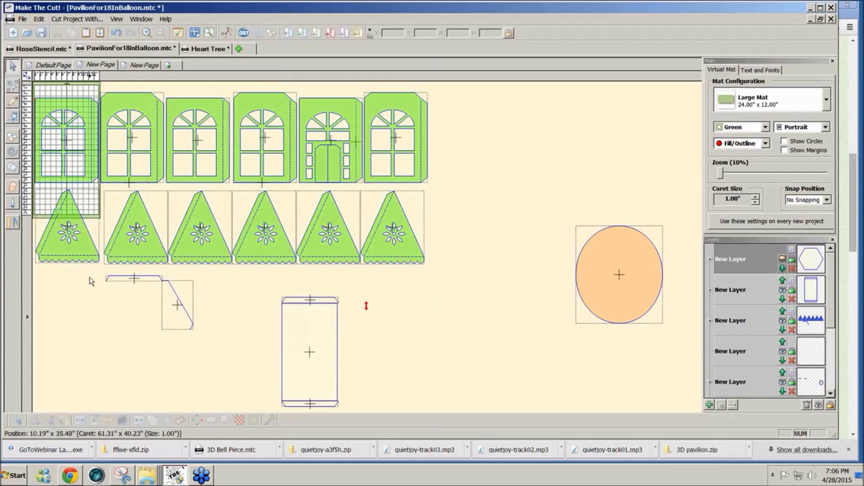
left_click_drag(89, 271, 237, 382)
key("Delete")
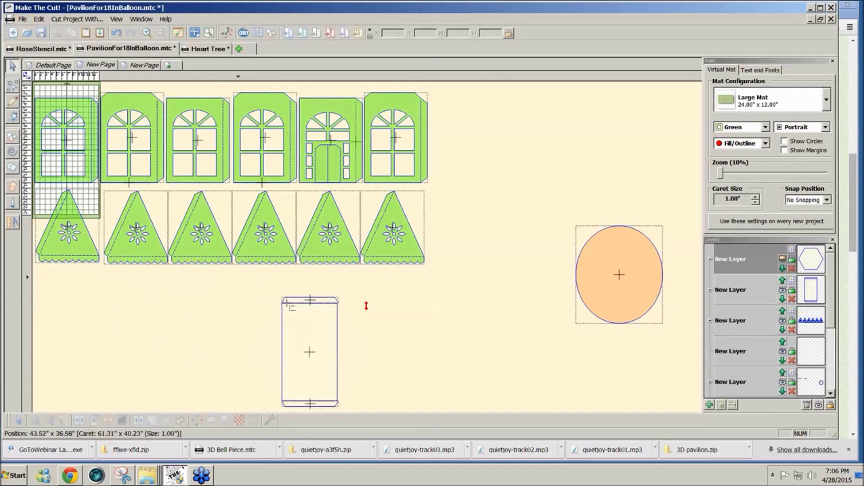
left_click(311, 358)
left_click_drag(312, 358, 75, 339)
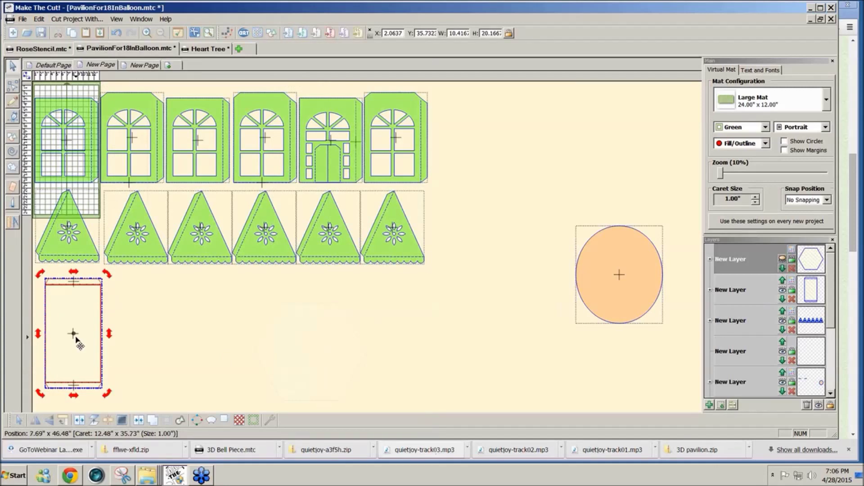
Move the rectangle's body up so its top edge and left corner meet the base of the upper tab
scroll(75, 339, "up", 9)
left_click_drag(699, 336, 603, 247)
left_click(589, 337)
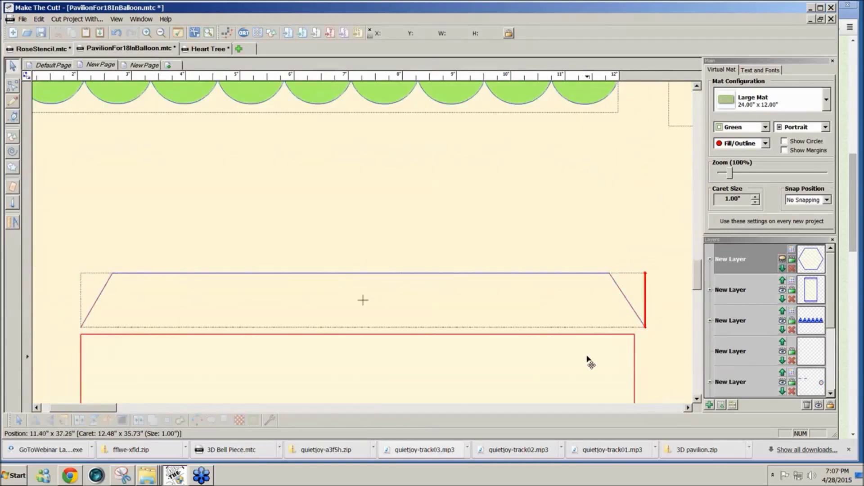
left_click_drag(590, 355, 587, 350)
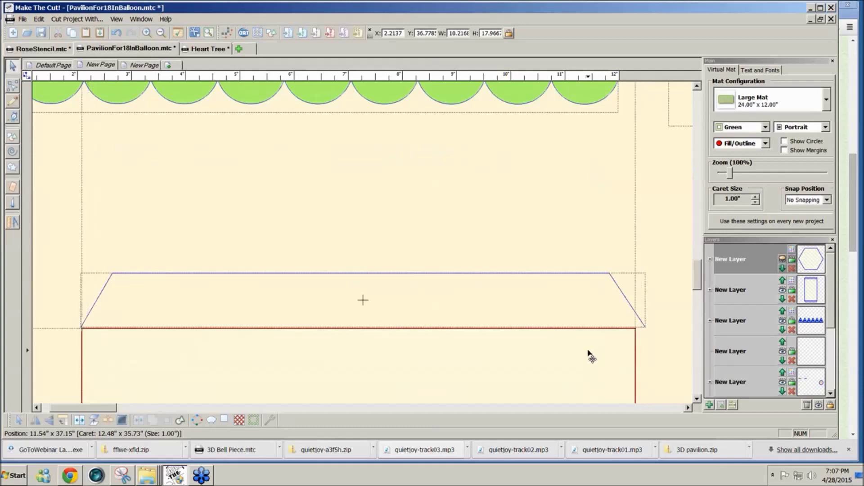
left_click(626, 349)
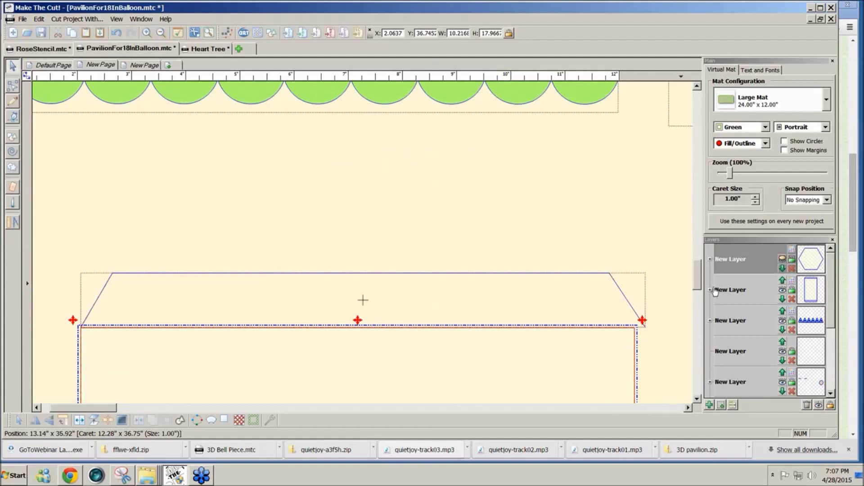
Widen the rectangle's body to about 10.39 inches to match the tab and nudge it into line with the tab's ends
left_click(634, 374)
left_click_drag(699, 280, 695, 324)
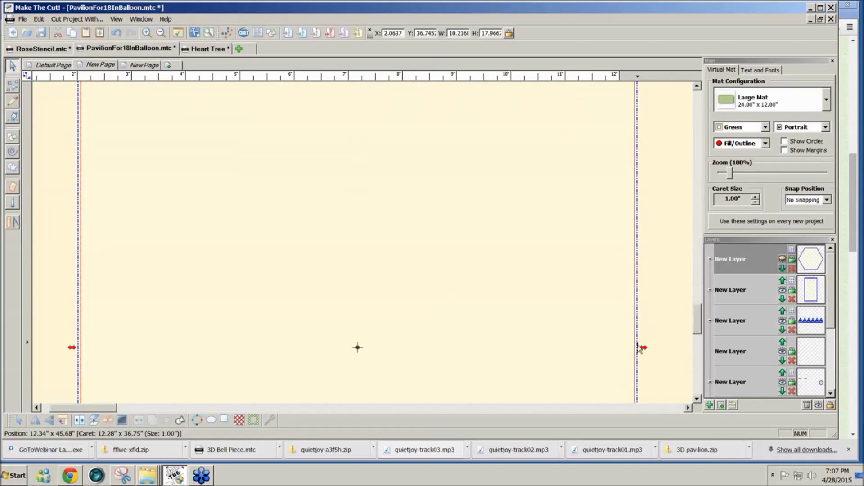
left_click_drag(646, 350, 653, 349)
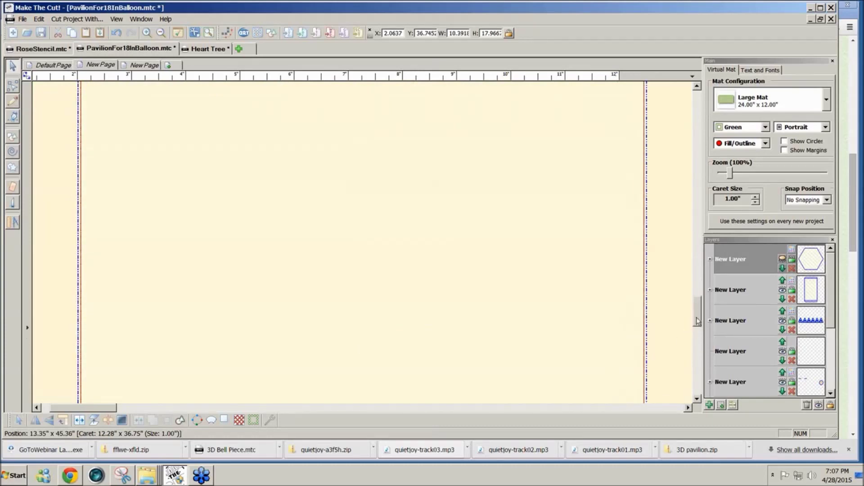
left_click_drag(693, 328, 697, 291)
left_click_drag(511, 292, 512, 292)
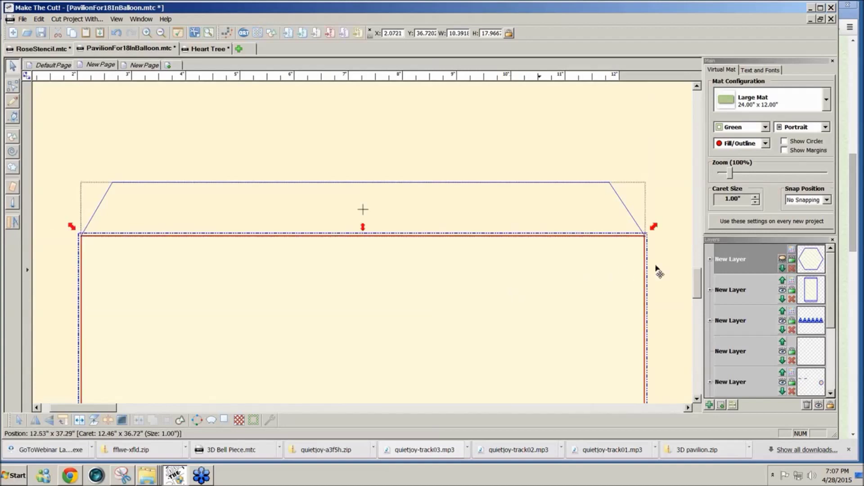
Delete the rectangle's top edge and join its upper-left corner to the closest node of the upper tab
left_click(12, 86)
left_click(100, 235)
key("Delete")
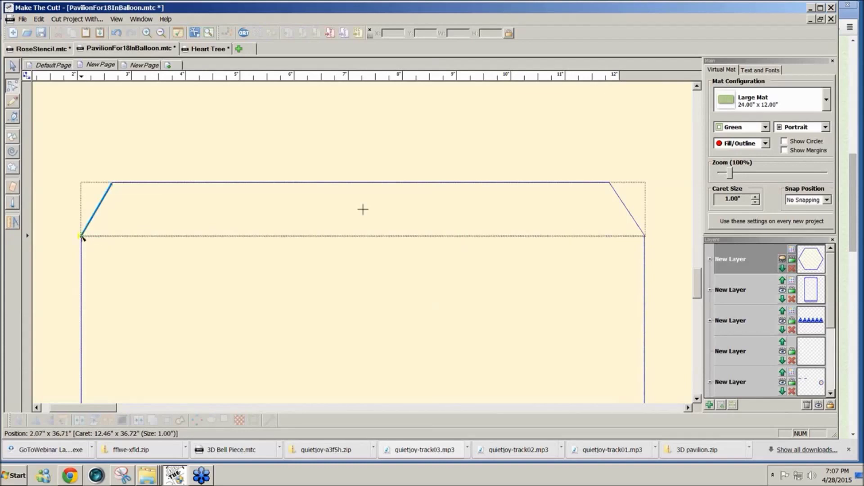
right_click(82, 238)
left_click(97, 257)
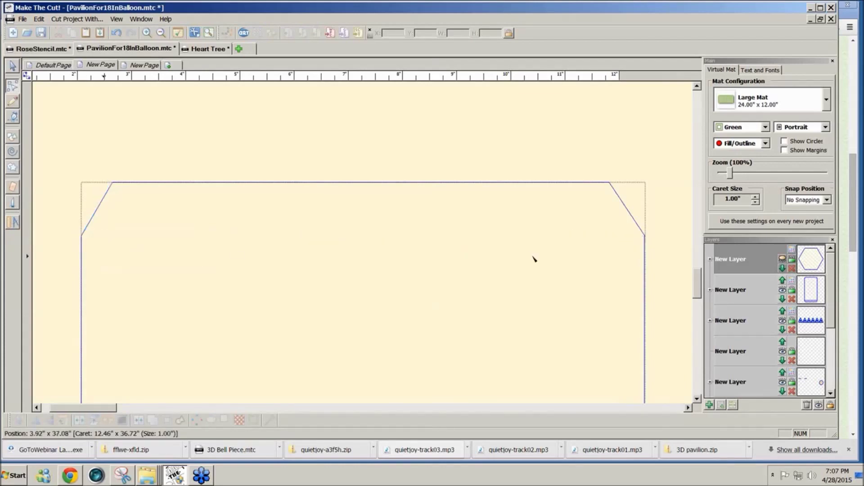
Join the upper tab's right end node to the closest node of the rectangle, closing the outline
right_click(646, 238)
left_click(654, 239)
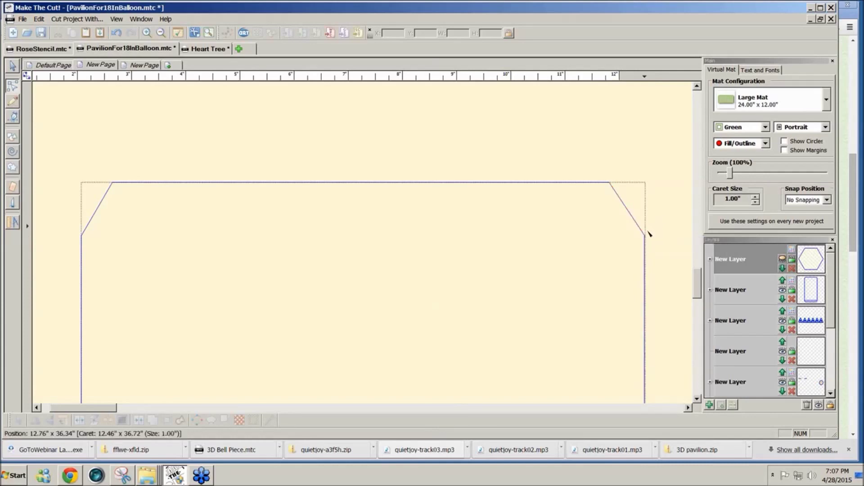
left_click(646, 235)
right_click(645, 235)
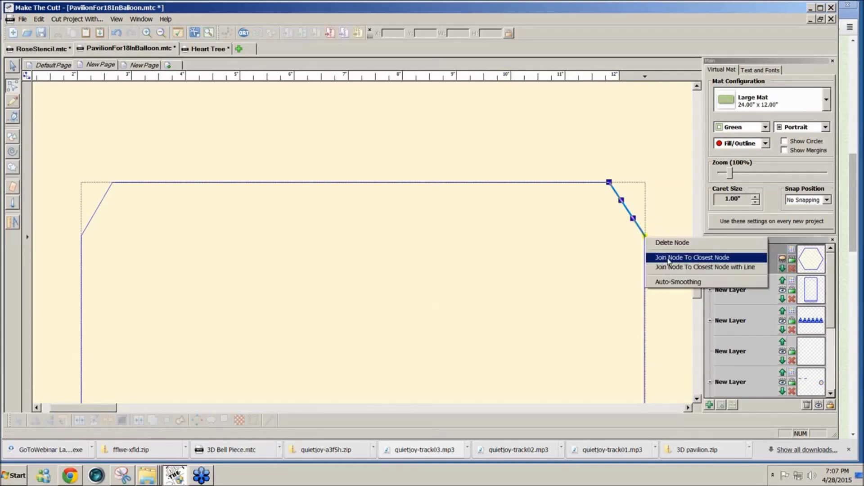
left_click(669, 257)
Move the bottom tab up against the lower edge of the filled rectangle
scroll(697, 288, "down", 1)
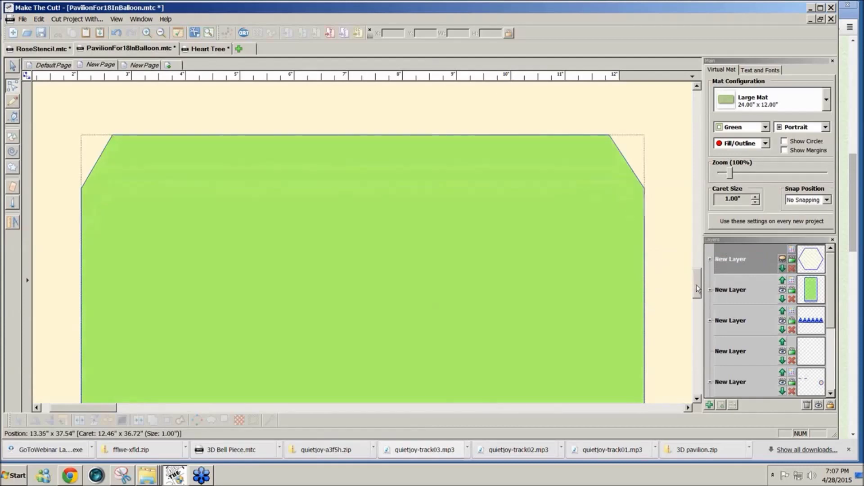
scroll(698, 289, "down", 5)
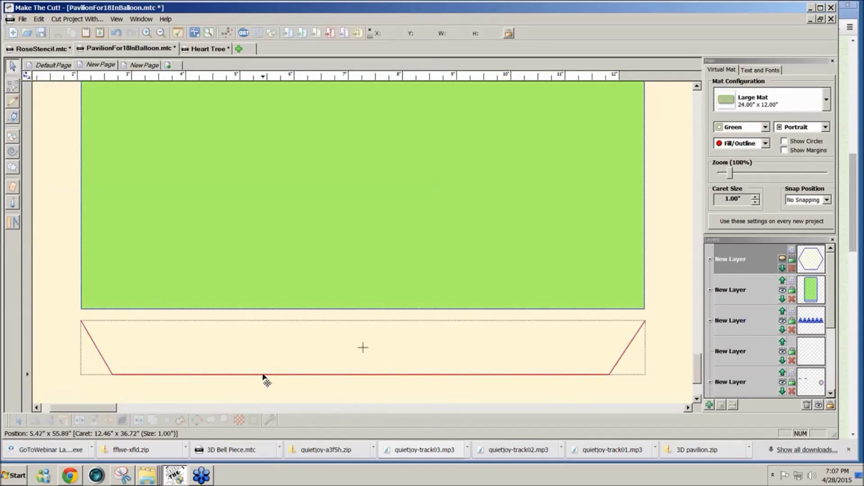
left_click_drag(264, 378, 264, 366)
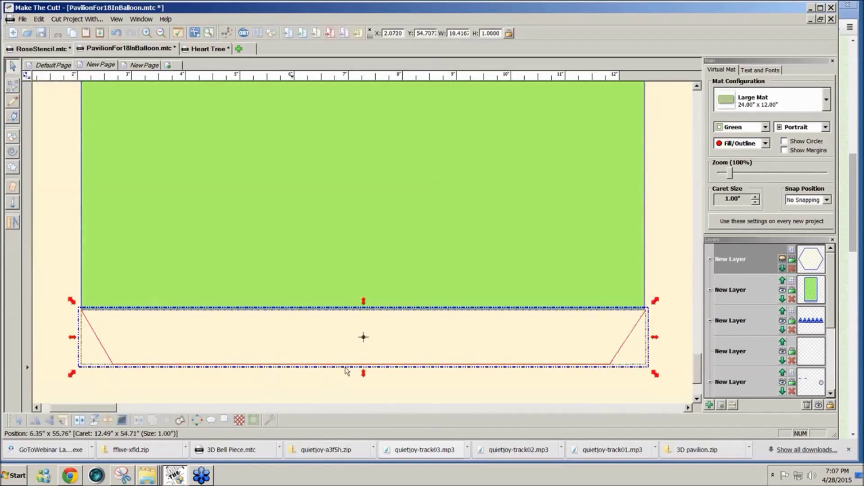
Delete the rectangle's bottom edge and join the lower corner nodes to the closest nodes of the bottom tab
left_click(388, 283, "shift")
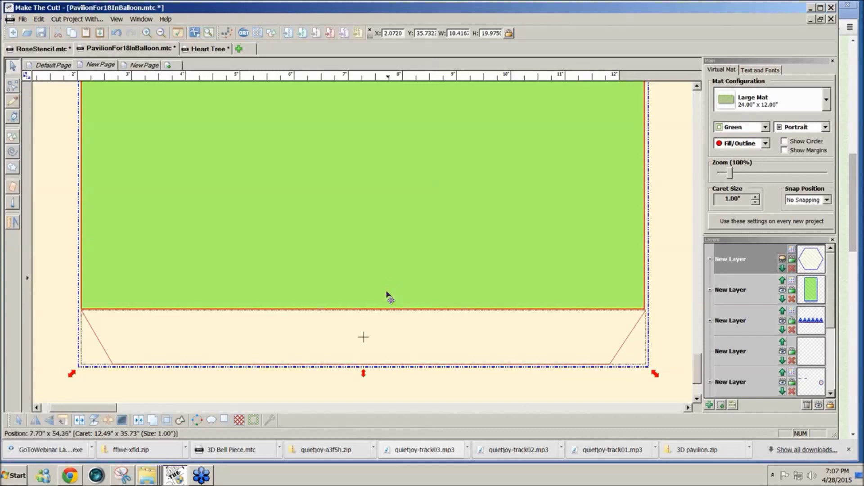
key("n")
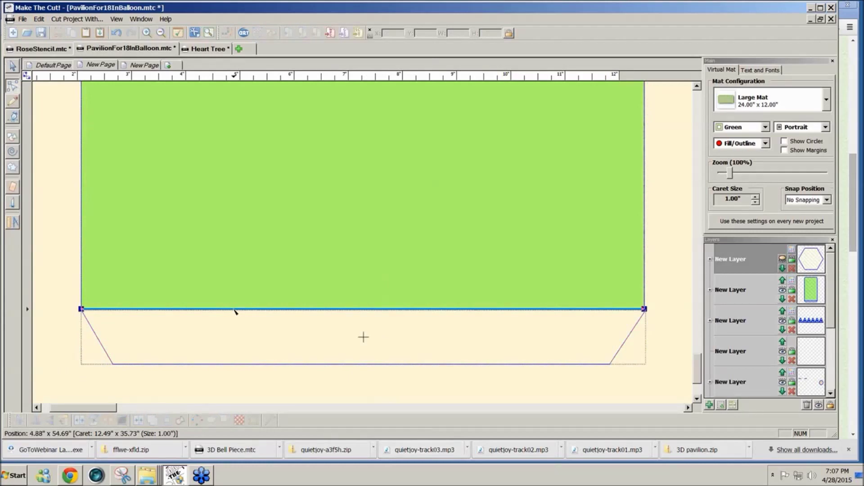
key("Delete")
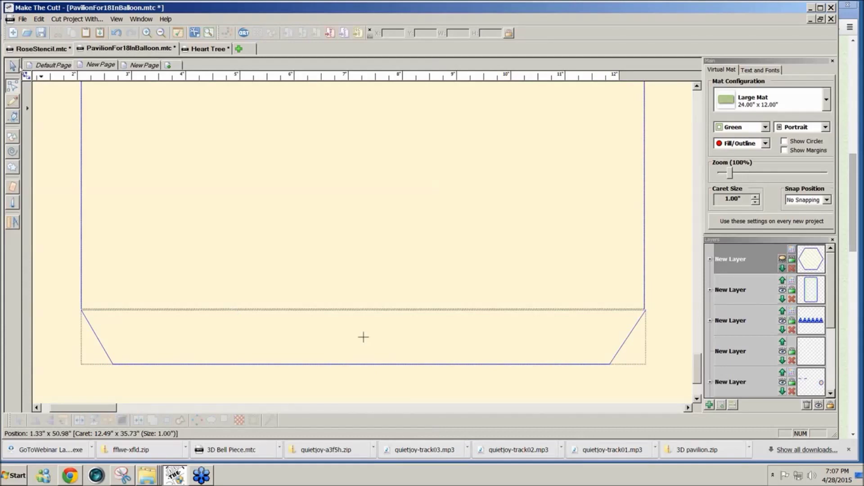
right_click(82, 310)
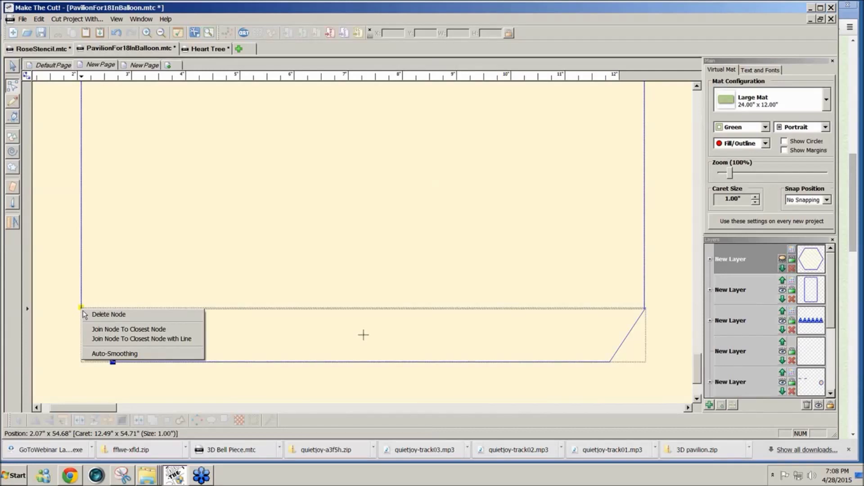
Draw a straight fold line across the panel where its body meets the bottom tab
mouse_move(81, 200)
left_mouse_down()
mouse_move(390, 232)
mouse_move(648, 203)
left_mouse_up()
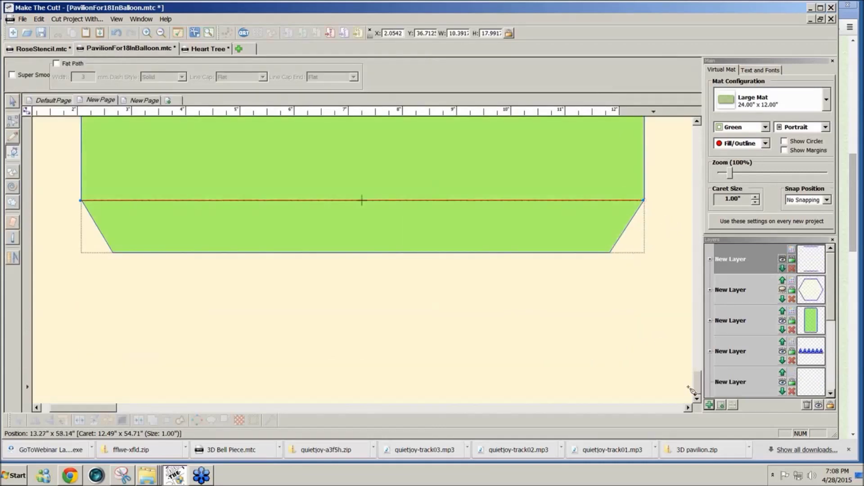
scroll(692, 391, "up", 5)
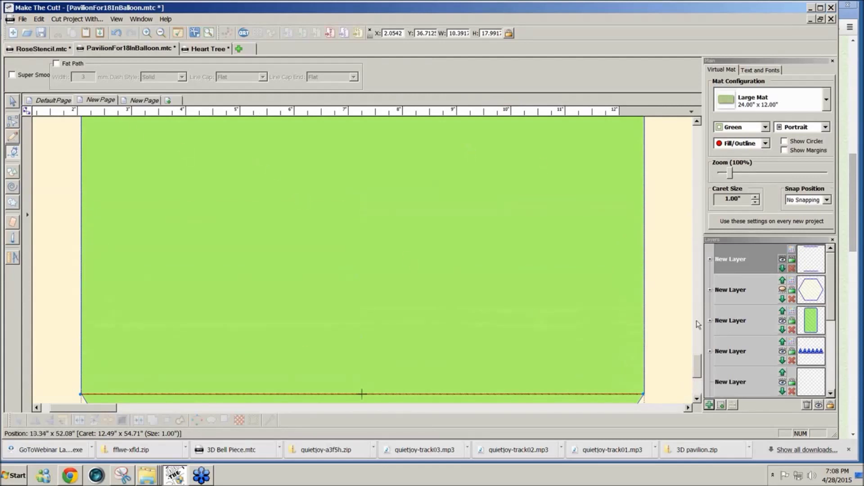
left_click_drag(698, 366, 696, 288)
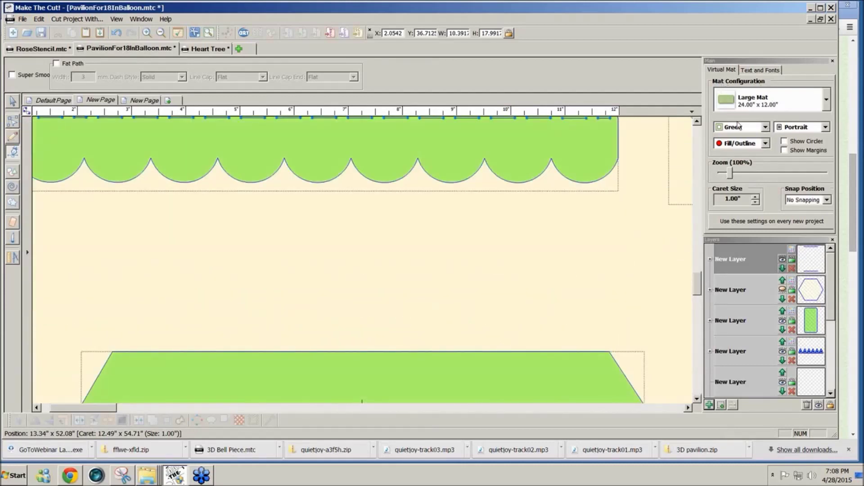
left_click_drag(730, 175, 722, 175)
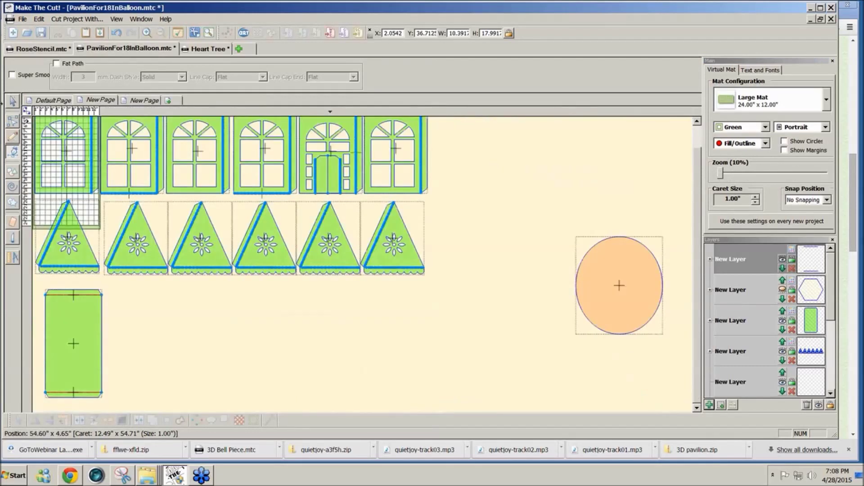
left_click(13, 101)
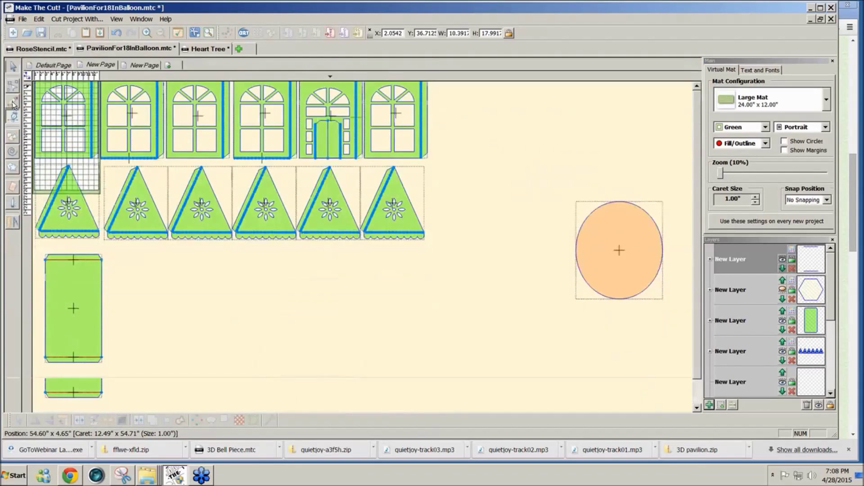
Give the fold-line layer a new dashed line style with 0.06" dashes and 0.06" spaces
left_click(791, 250)
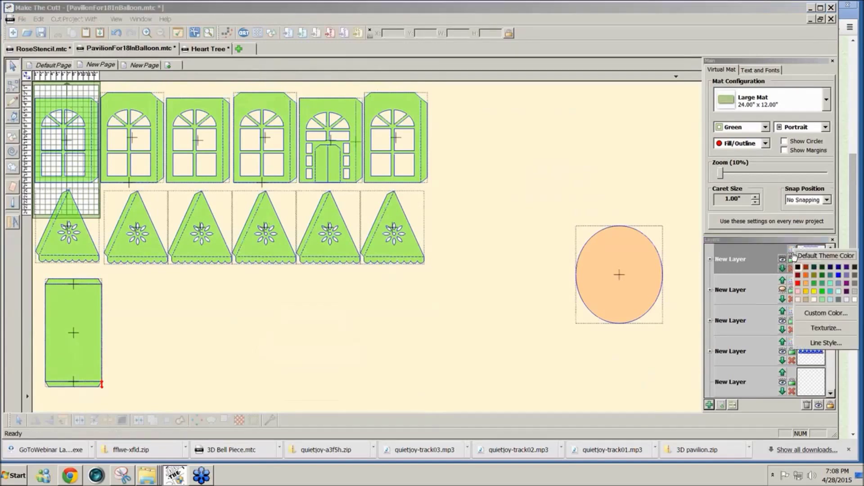
left_click(813, 343)
left_click(419, 228)
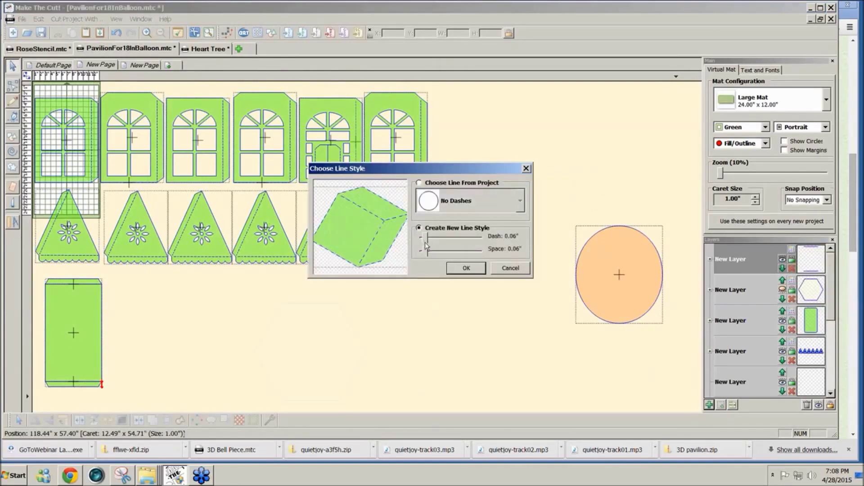
left_click(471, 269)
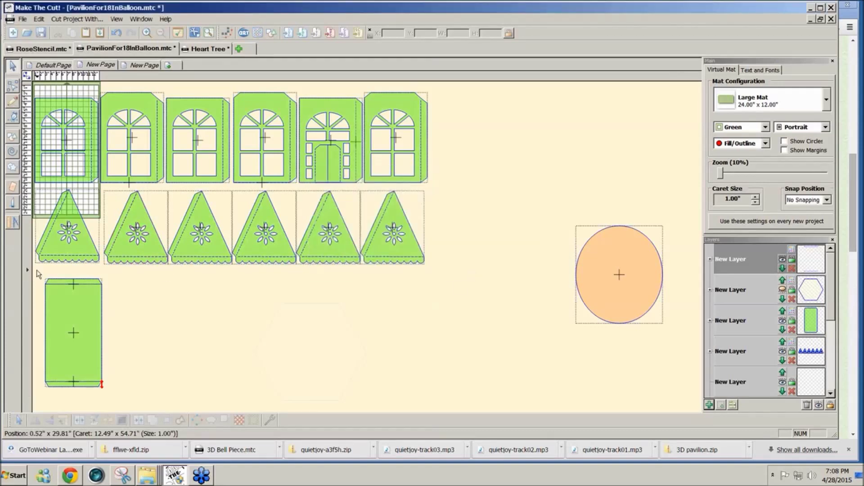
Duplicate the tabbed panel with its fold lines into one row of three columns spaced 0.1 inches apart
left_click_drag(37, 273, 132, 397)
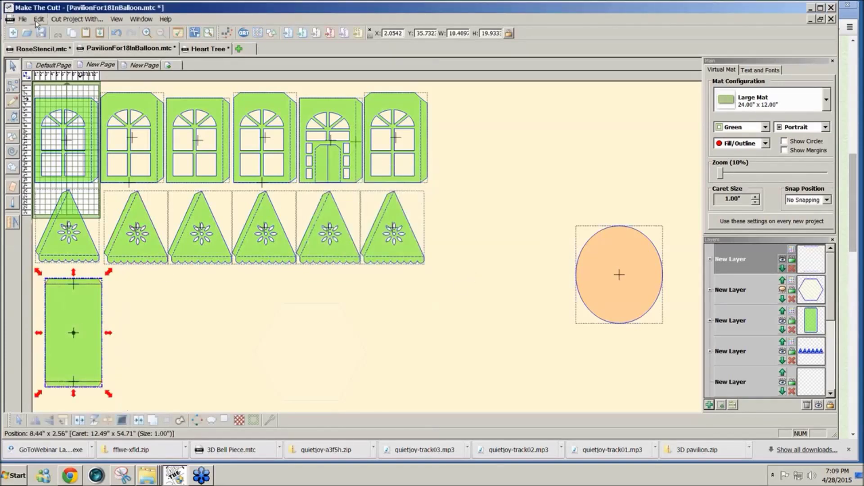
left_click(38, 19)
mouse_move(54, 93)
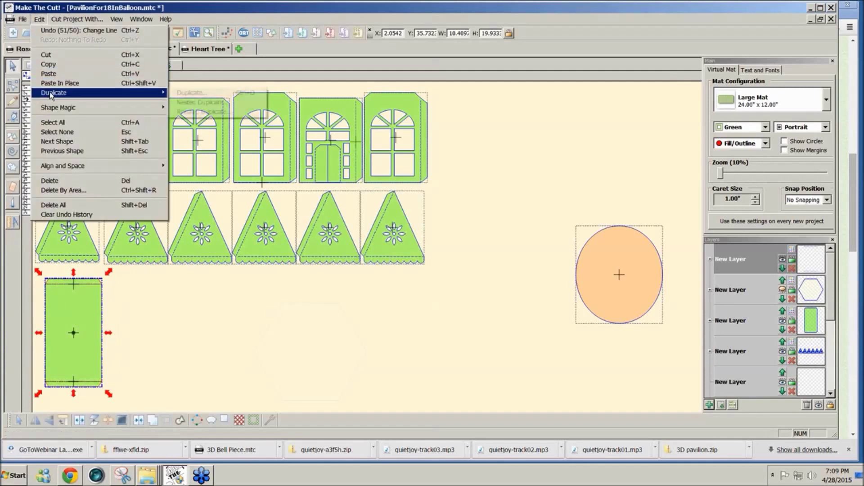
left_click(193, 92)
left_click(440, 217)
key("BackSpace")
type("3")
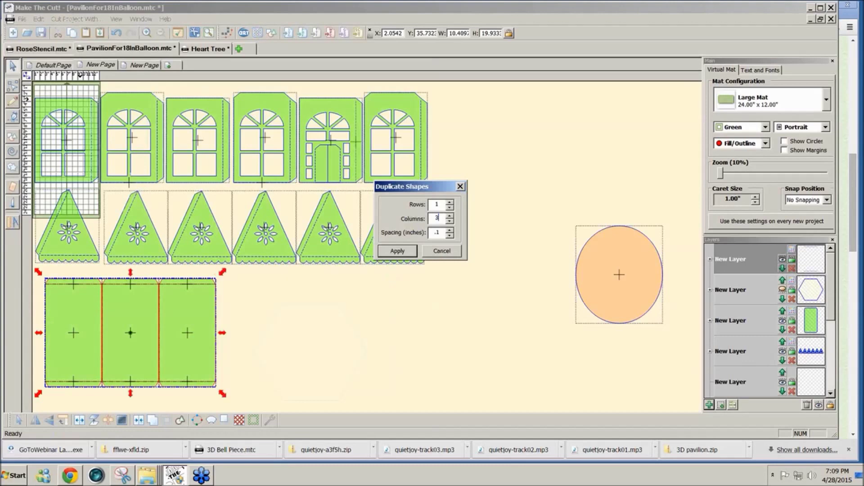
key("Tab")
type("0")
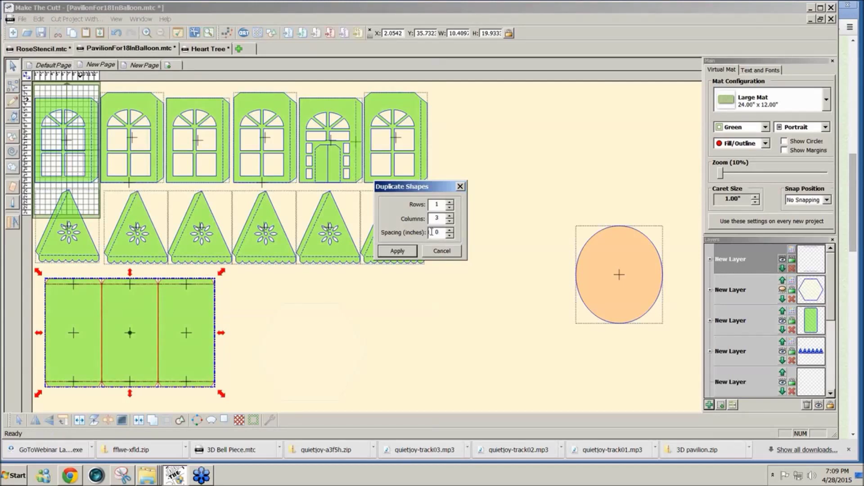
left_click_drag(437, 232, 428, 233)
type(".1")
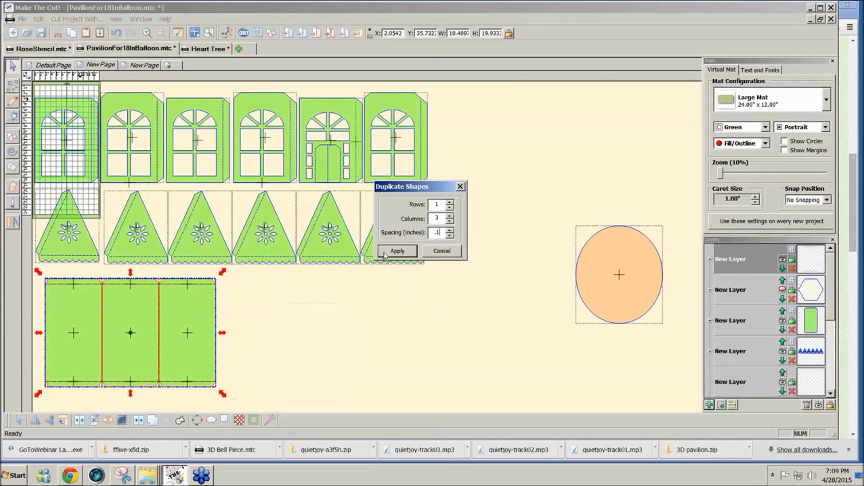
left_click(386, 252)
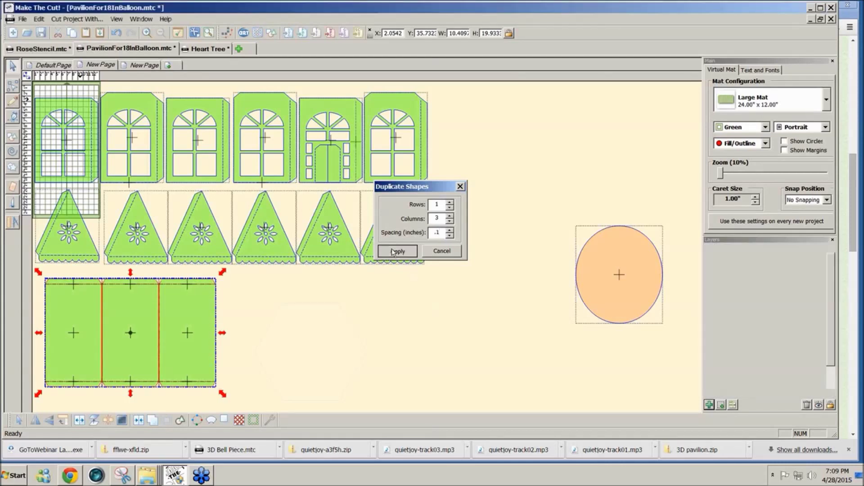
left_click(356, 342)
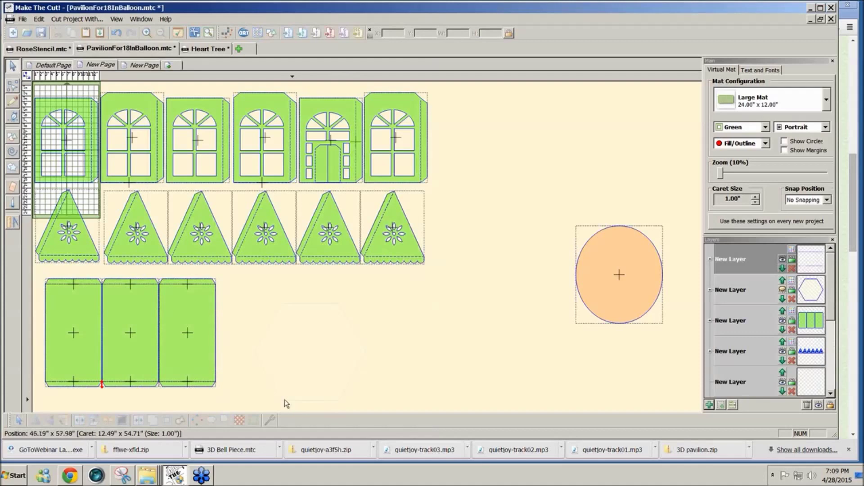
Check the finished pavilion models on the 3D Models page in the browser and return to the cutting project
left_click(131, 333)
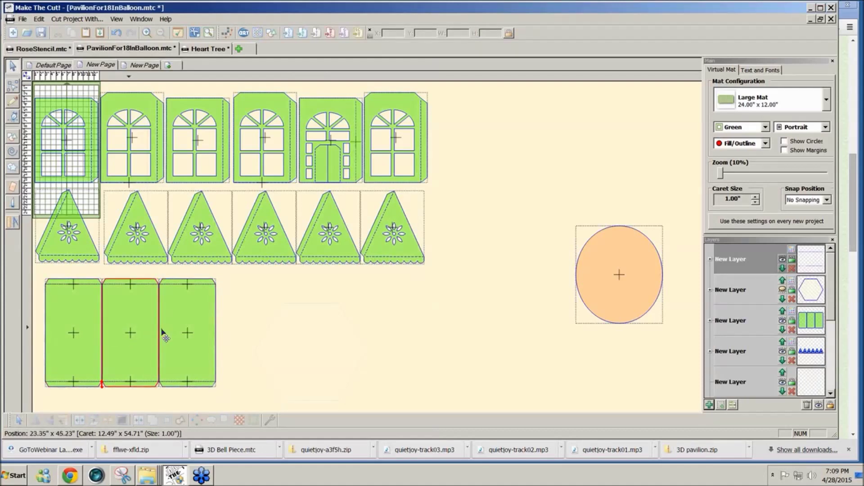
left_click(260, 402)
left_click_drag(260, 402, 25, 267)
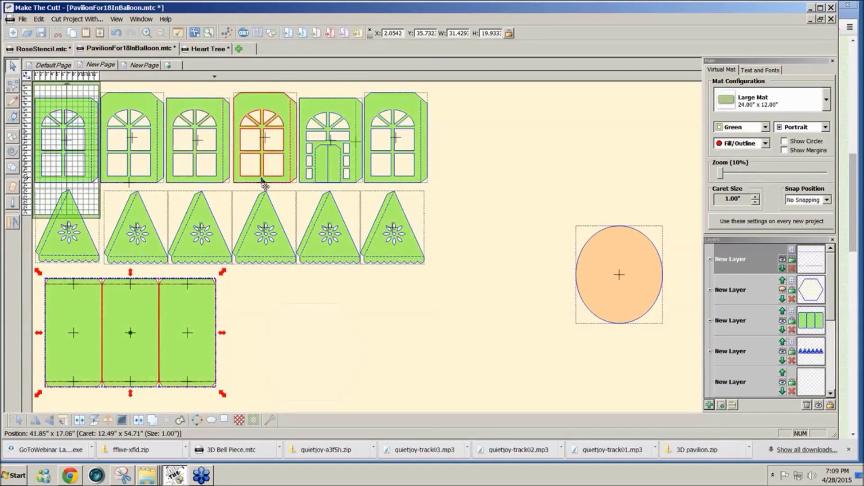
left_click(854, 237)
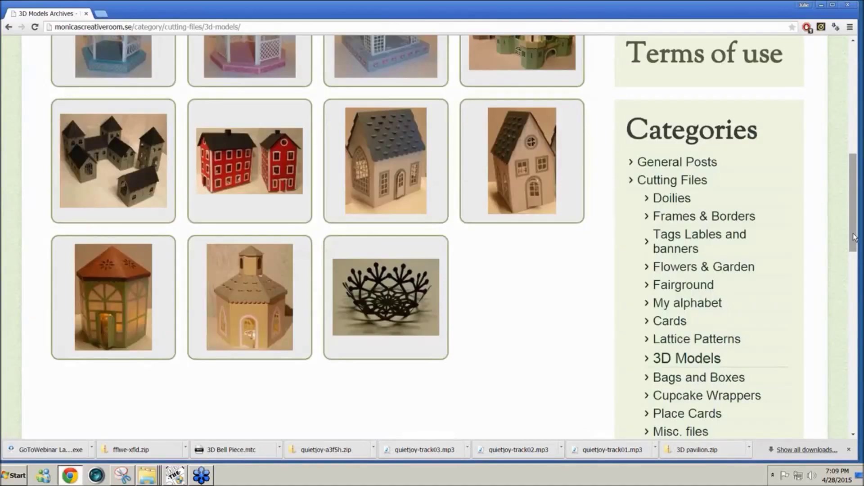
key("alt+Tab")
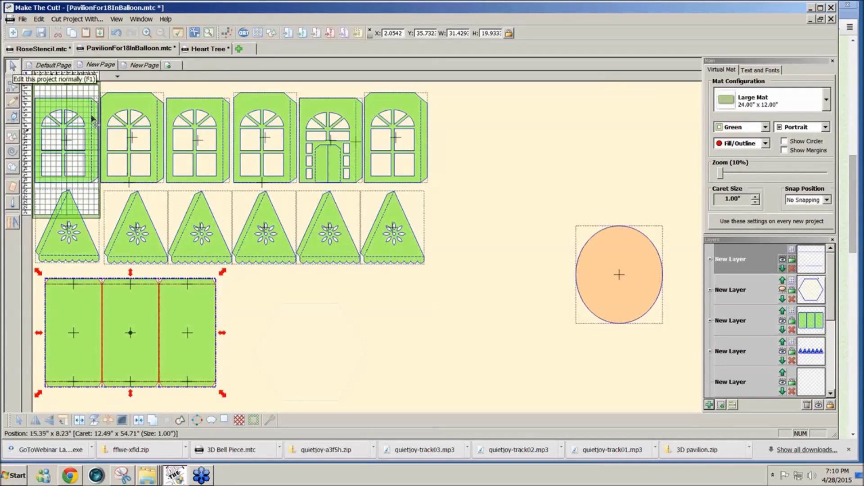
Show the hidden hexagon layer and delete the vertical column of short lines over the second window panel
mouse_move(831, 315)
left_mouse_down()
mouse_move(826, 362)
mouse_move(833, 302)
left_mouse_up()
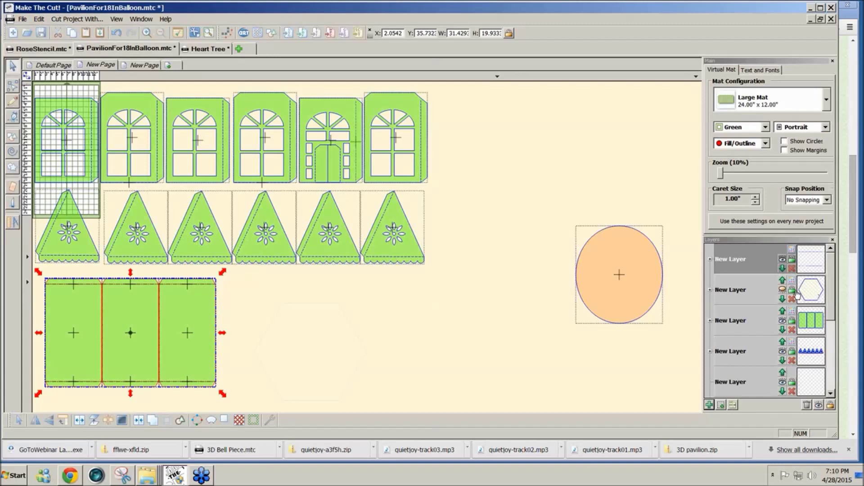
left_click(782, 289)
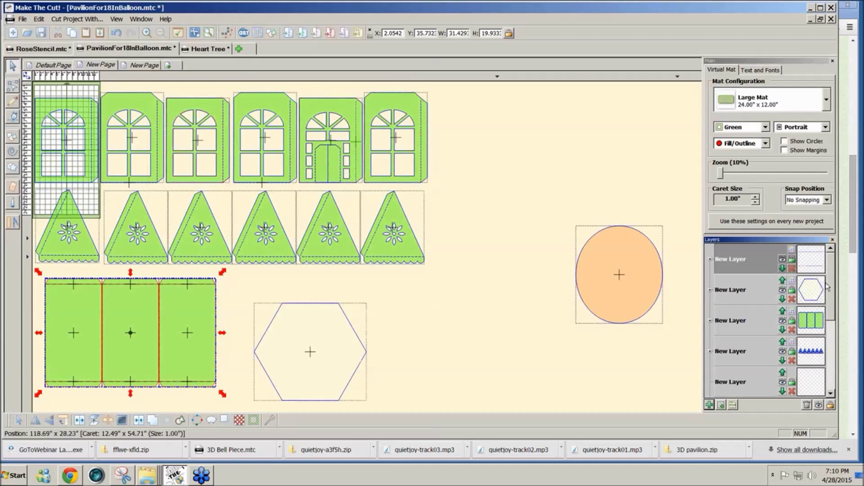
scroll(827, 324, "down", 3)
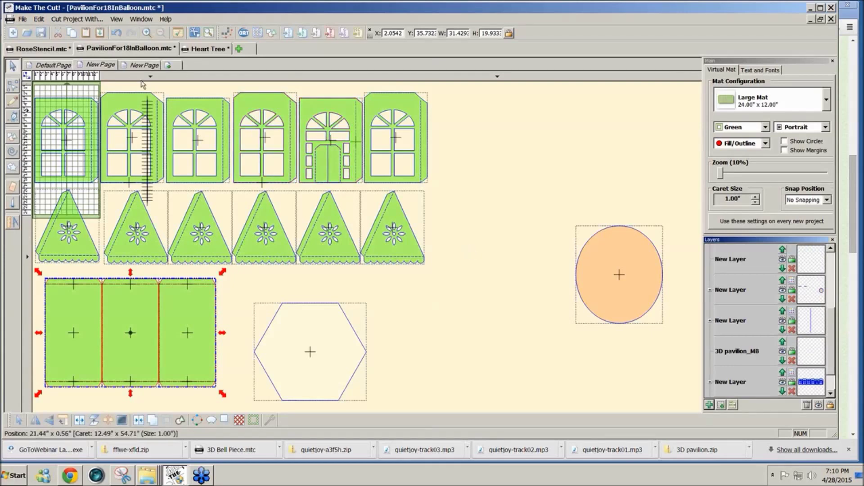
left_click_drag(138, 89, 155, 219)
key("Delete")
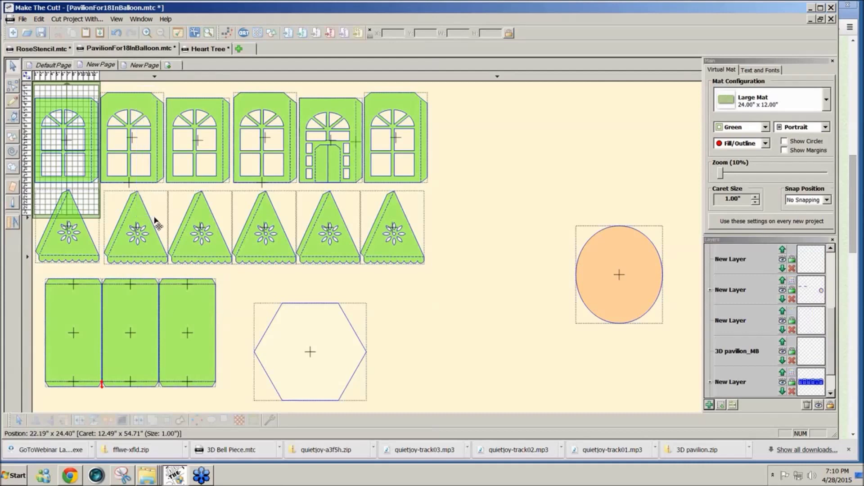
Move the hexagon and the orange oval from the pavilion page to the page with the box photo
left_click(356, 343)
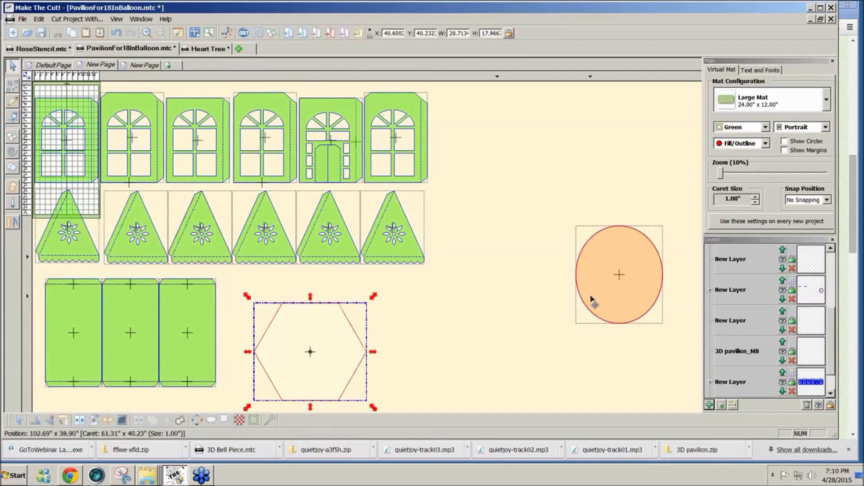
left_click_drag(239, 410, 667, 216)
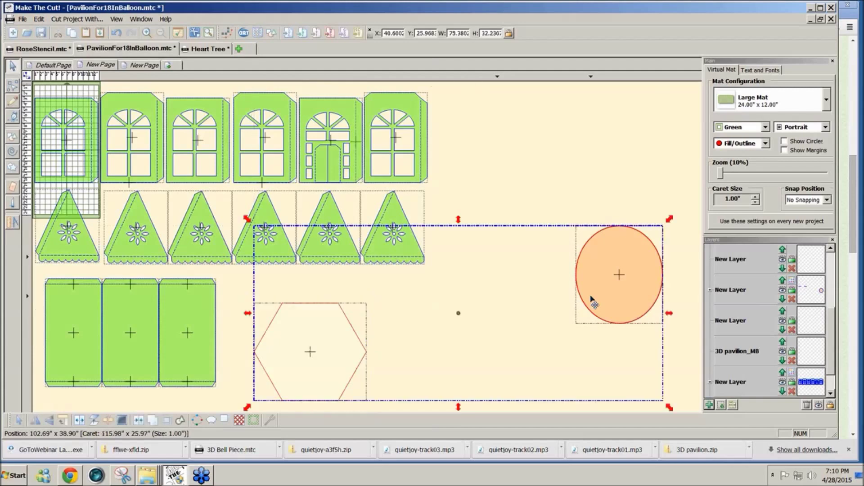
key("Delete")
left_click(139, 67)
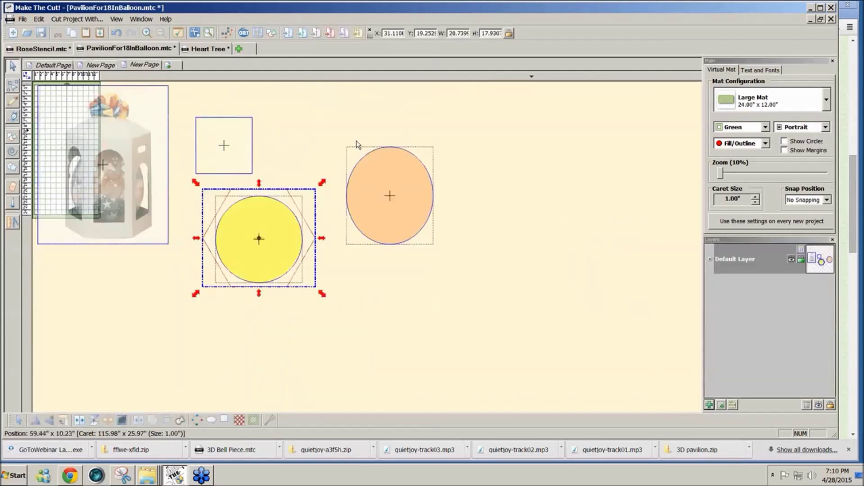
key("ctrl+v")
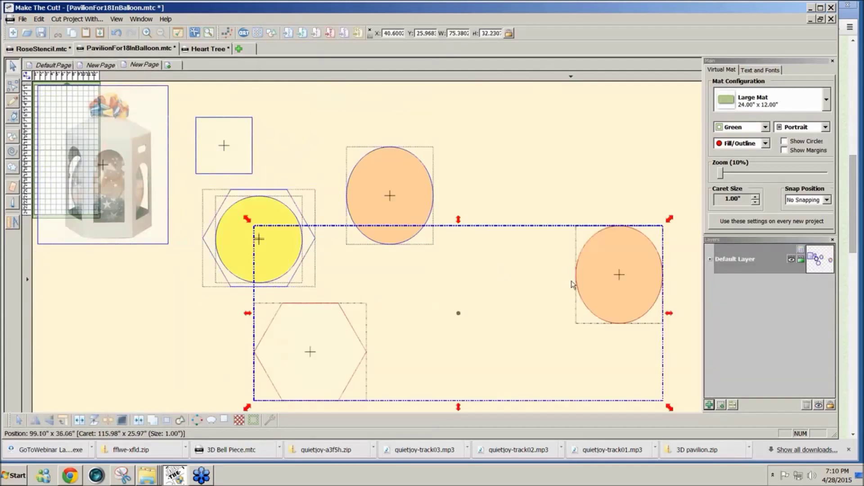
left_click_drag(599, 295, 523, 264)
left_click(620, 386)
Cut the pasted hexagon from the photo page and place it beside the three tabbed panels on the pavilion page
left_click(371, 317)
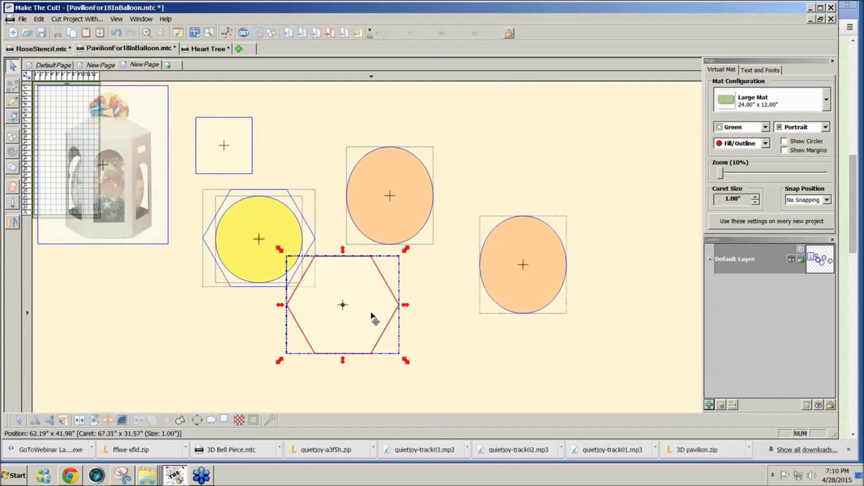
key("Delete")
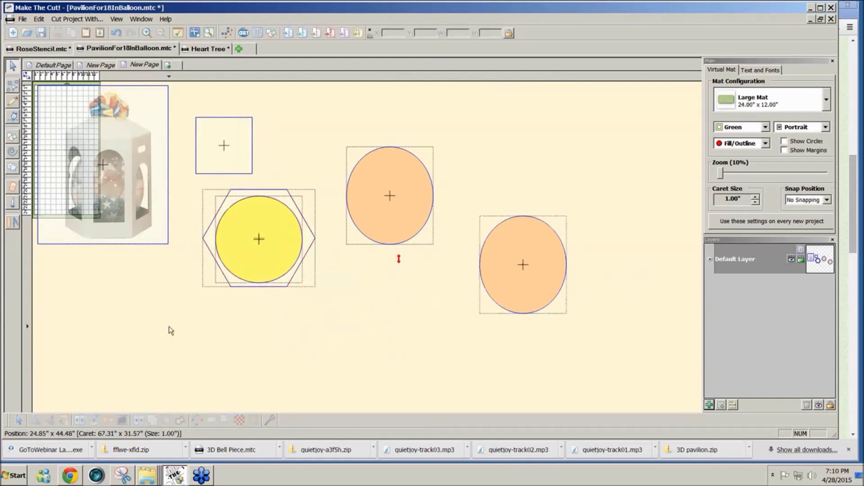
left_click(101, 66)
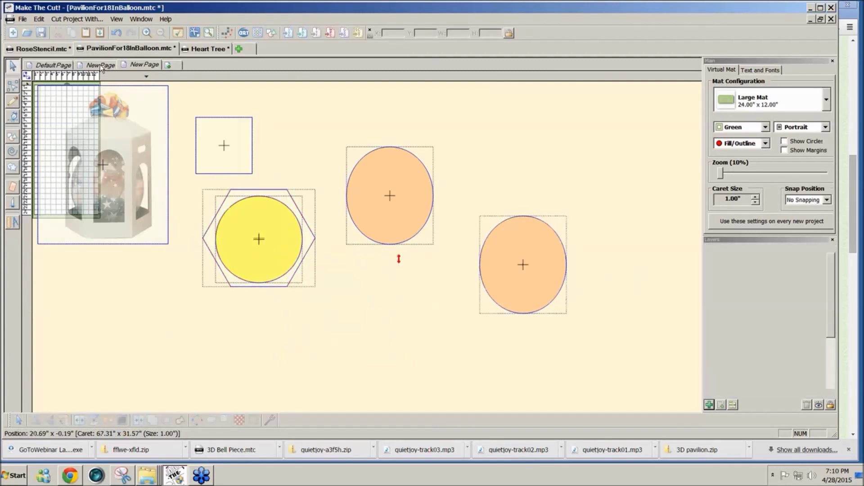
key("ctrl+v")
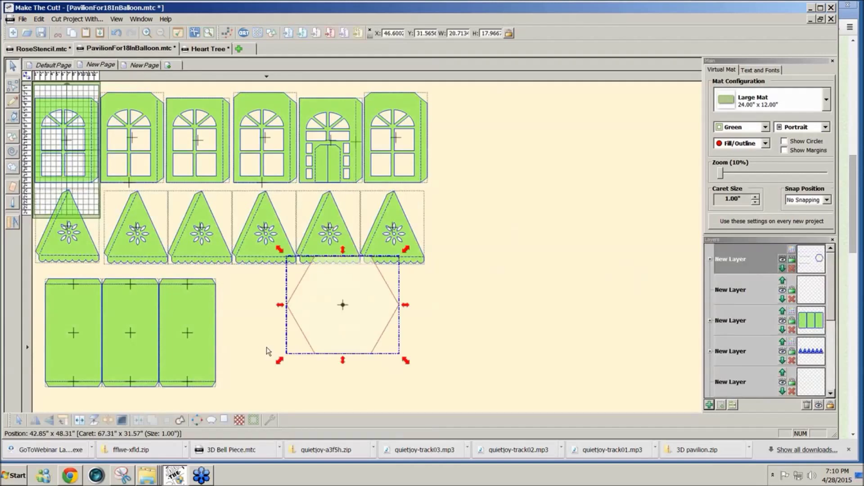
left_click_drag(327, 317, 291, 340)
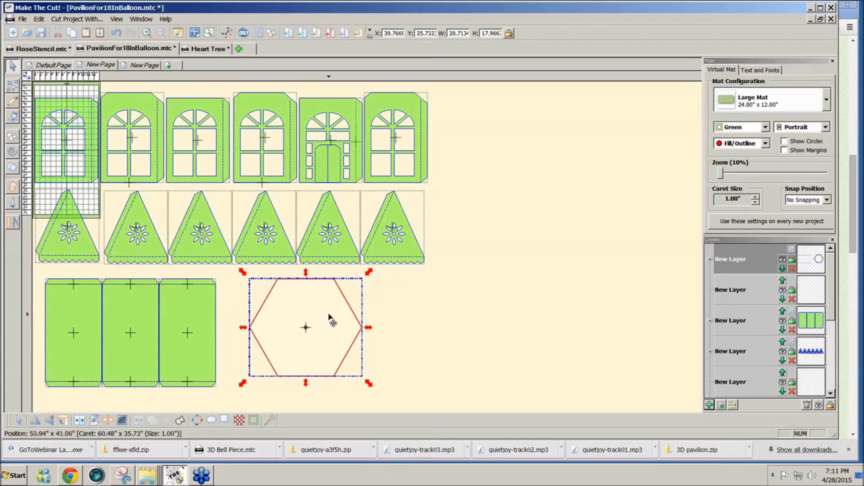
mouse_move(317, 327)
left_mouse_down()
mouse_move(128, 332)
mouse_move(307, 333)
left_mouse_up()
left_click(408, 334)
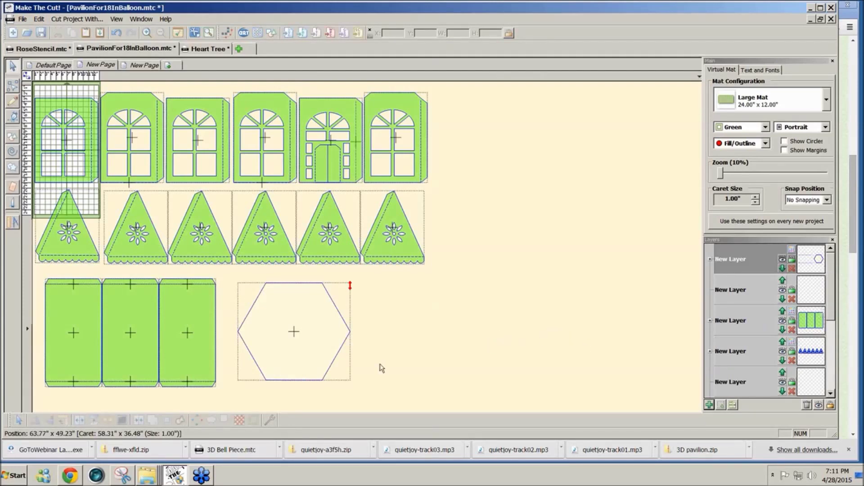
left_click(303, 372)
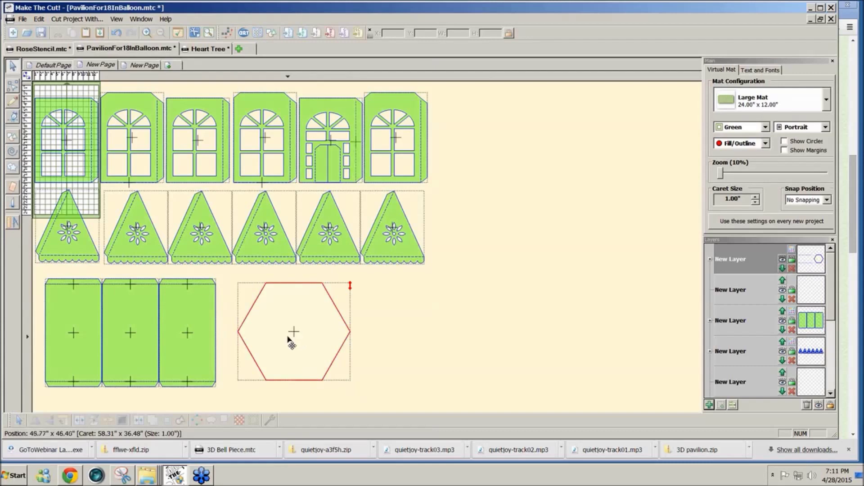
left_click(315, 339)
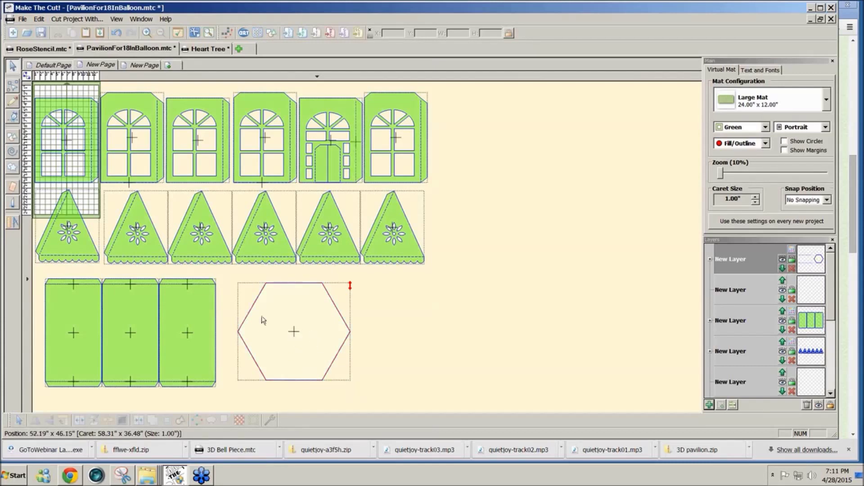
Copy the yellow circle from the photo page and place it centred inside the hexagon on the pavilion page
left_click(144, 66)
left_click(144, 66)
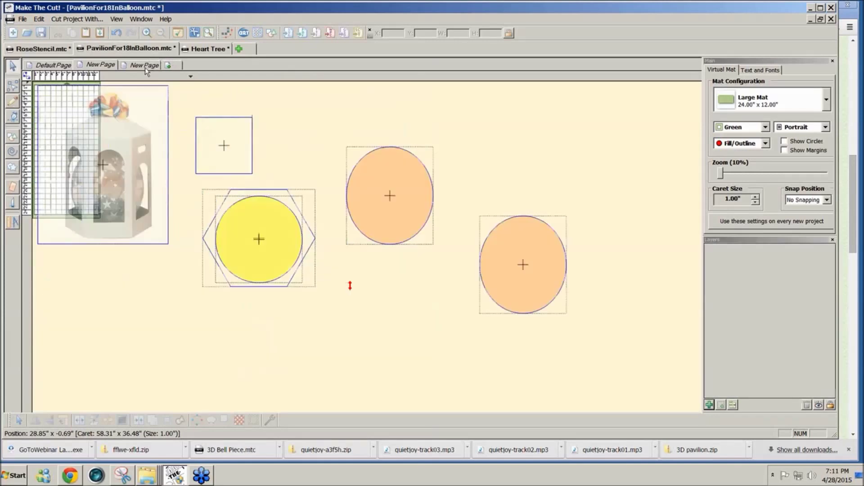
left_click(396, 224)
left_click(237, 241)
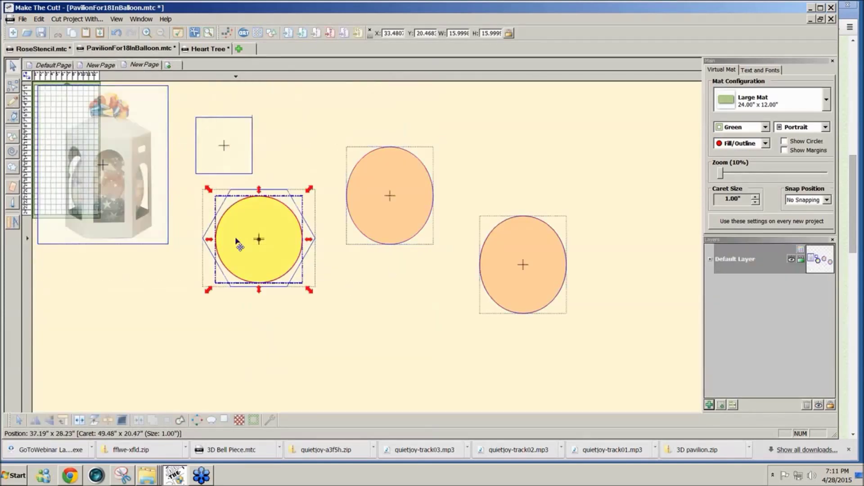
left_click(107, 67)
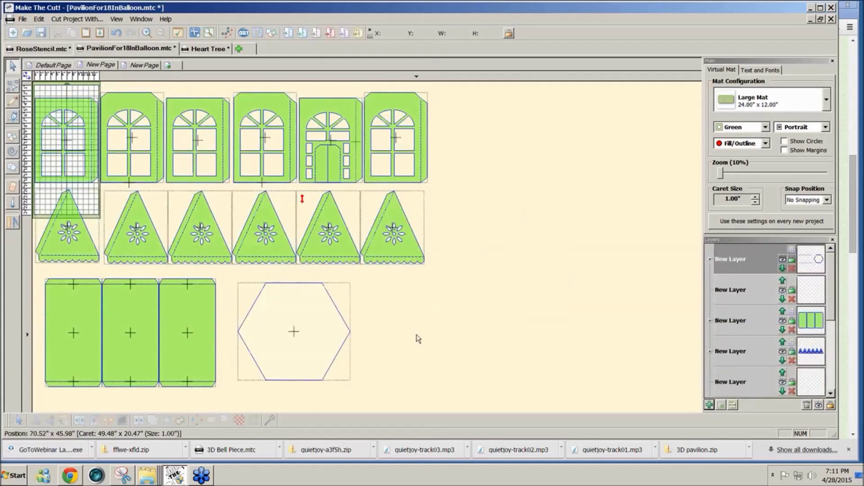
key("ctrl+v")
left_click_drag(267, 272, 303, 364)
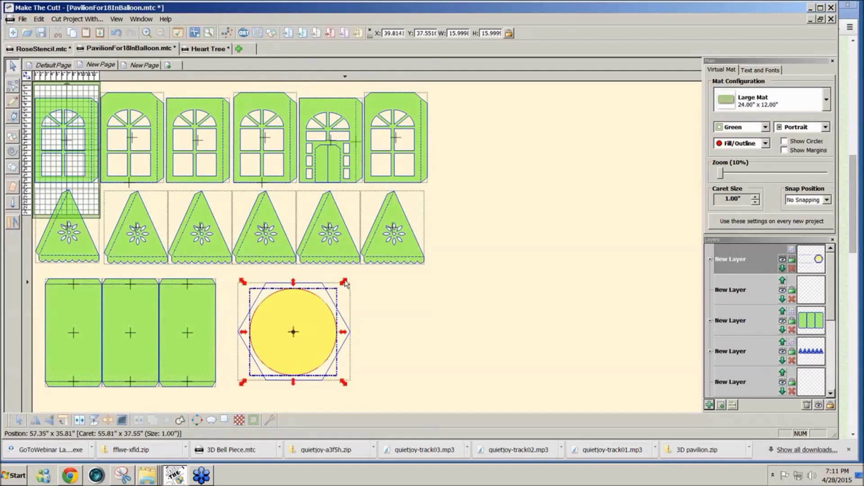
Shrink the yellow circle proportionally to about 12.17 inches across and recentre it in the hexagon
left_click_drag(346, 284, 322, 301)
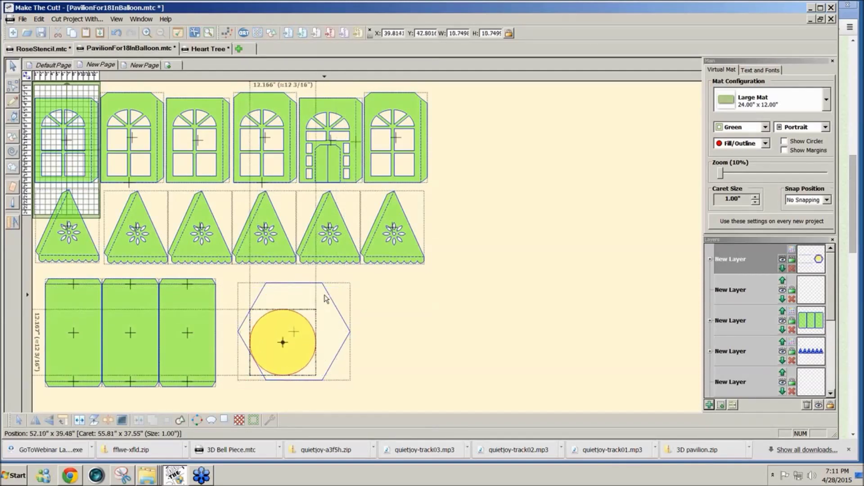
left_click_drag(282, 343, 293, 332)
left_click(428, 327)
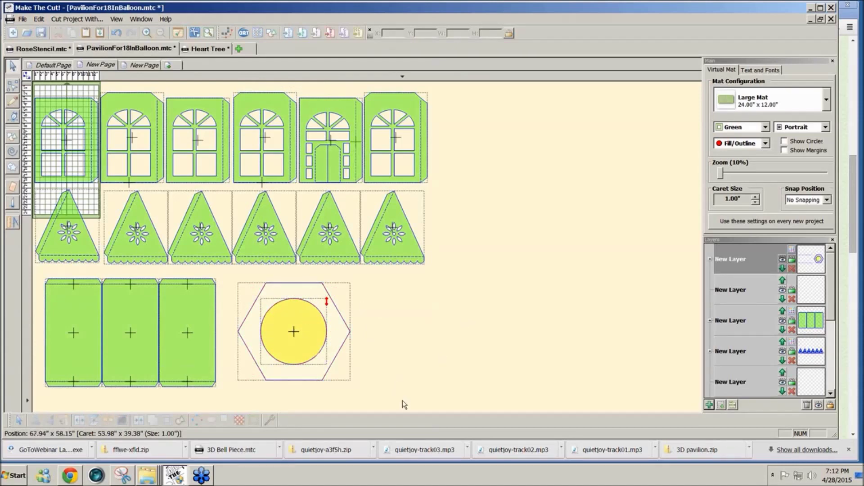
left_click_drag(394, 397, 233, 278)
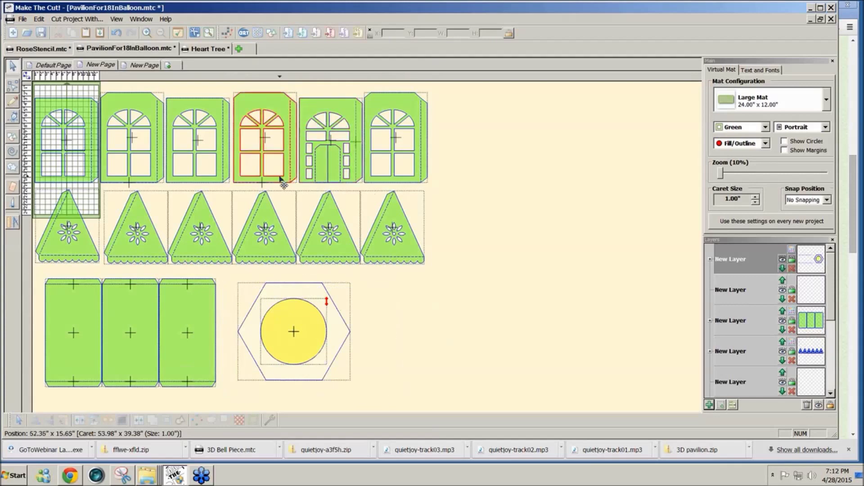
left_click(314, 335)
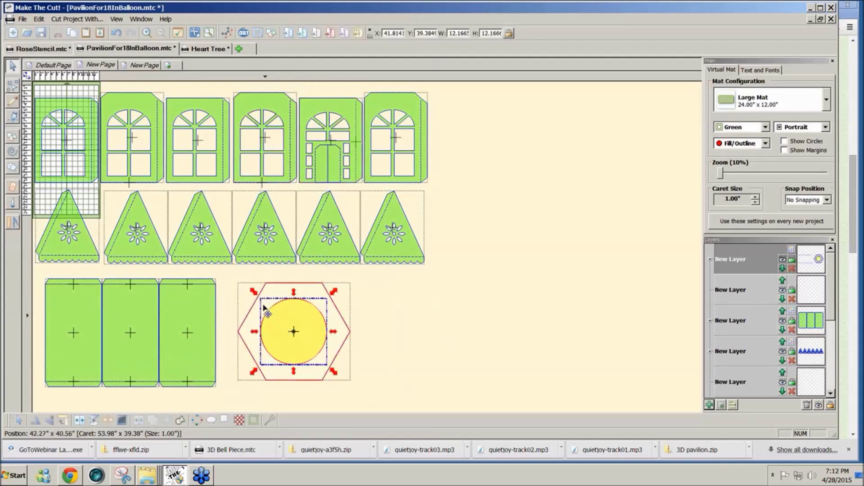
Enlarge the yellow circle proportionally to about 13 inches across inside the hexagon
left_click_drag(255, 297, 229, 275)
left_click(449, 313)
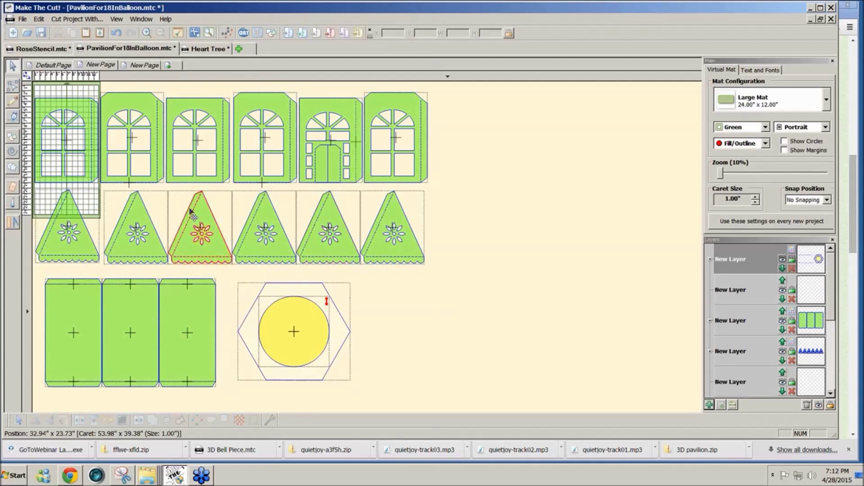
Break apart the first window panel and nudge its window openings up to Y about 3.71 inches
left_click(80, 185)
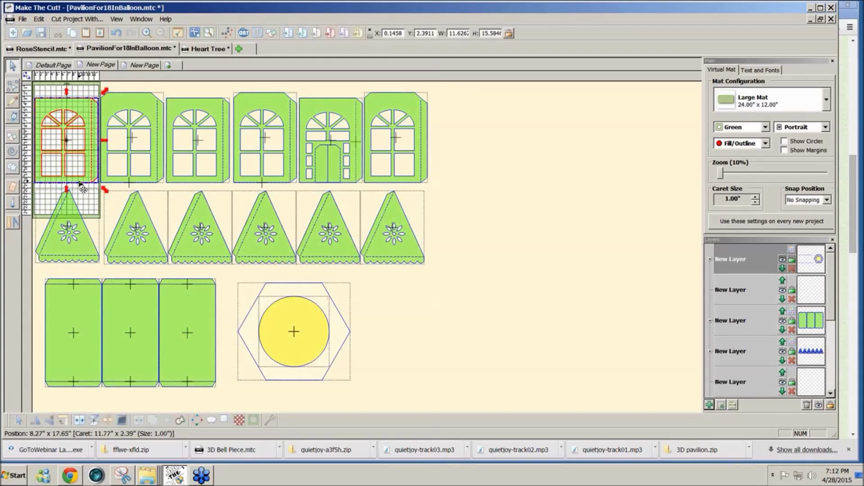
left_click(78, 423)
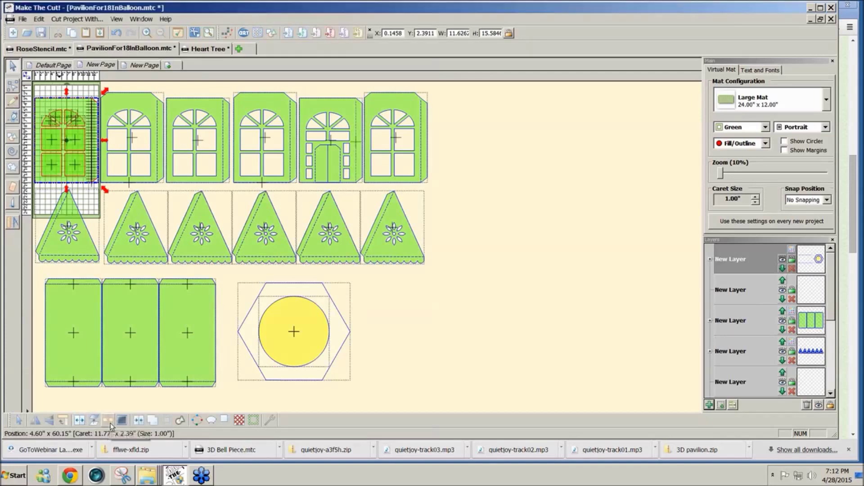
left_click_drag(41, 88, 88, 203)
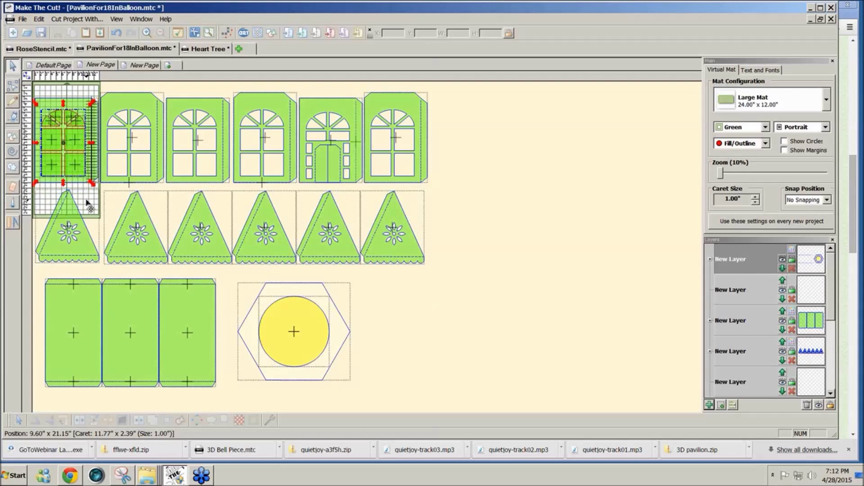
left_click(78, 168)
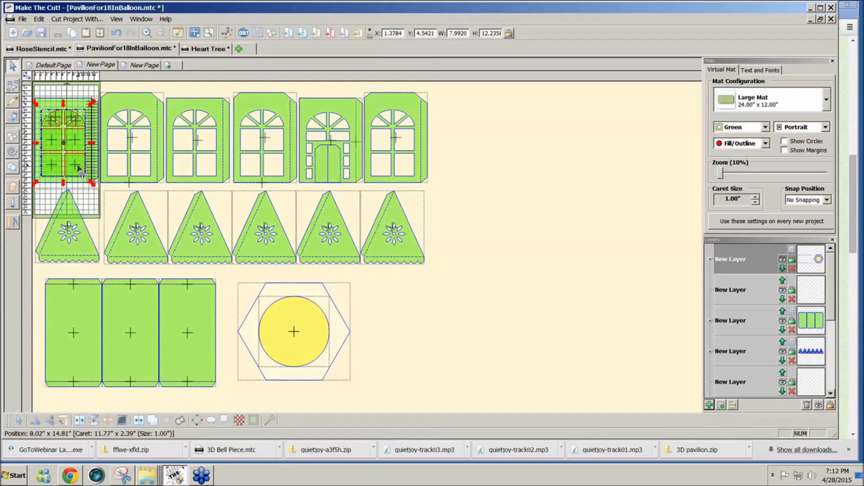
key("Up")
key("Up")
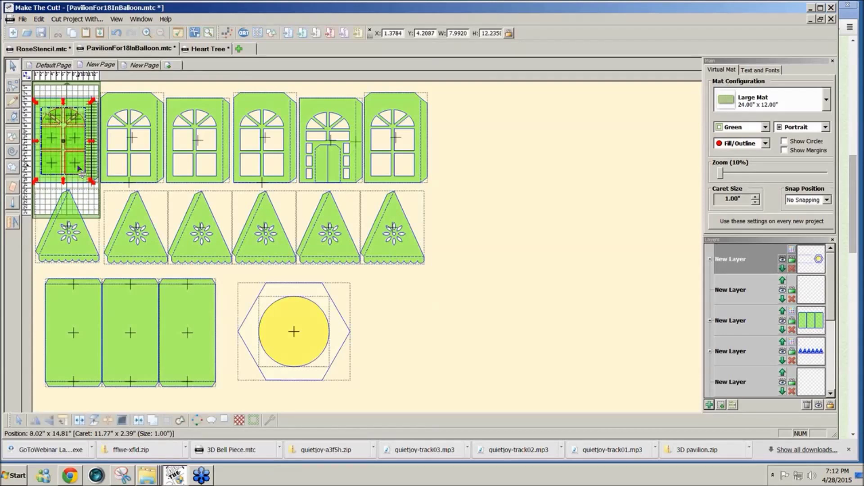
key("Up")
key("Up")
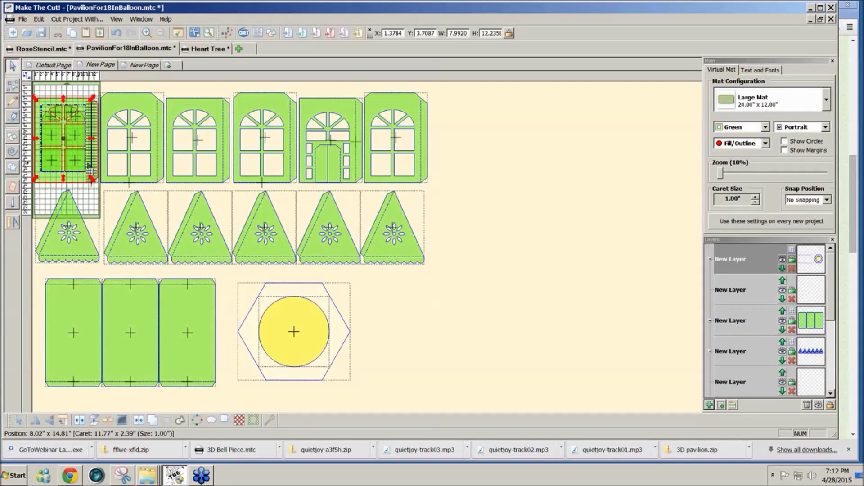
Select all the pieces of the first window panel, including its outline and fold line, and join them again
left_click(108, 87)
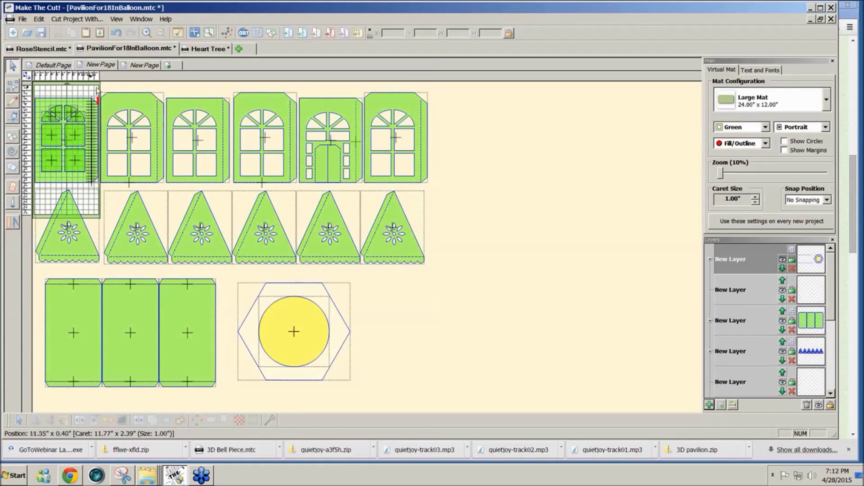
left_click_drag(97, 86, 34, 203)
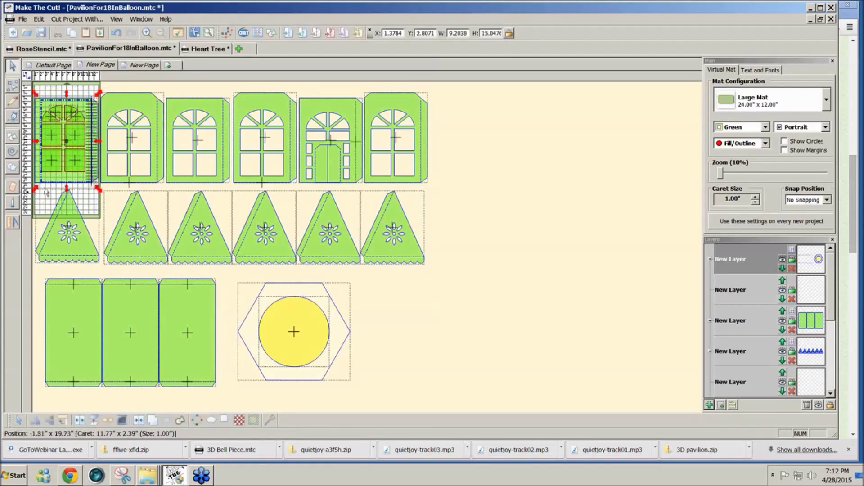
left_click(108, 88)
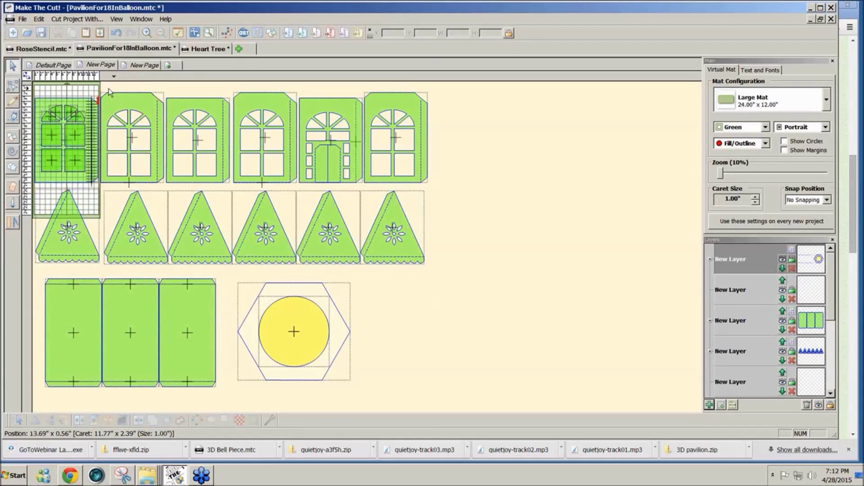
left_click_drag(108, 87, 33, 211)
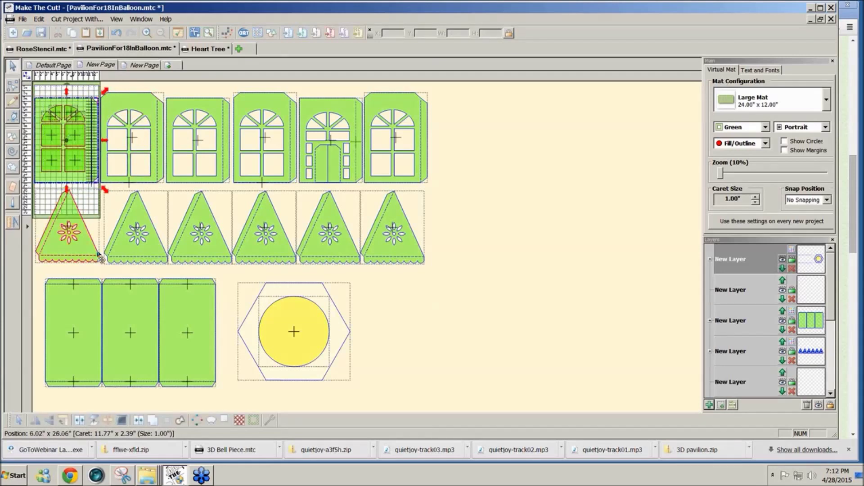
left_click(138, 422)
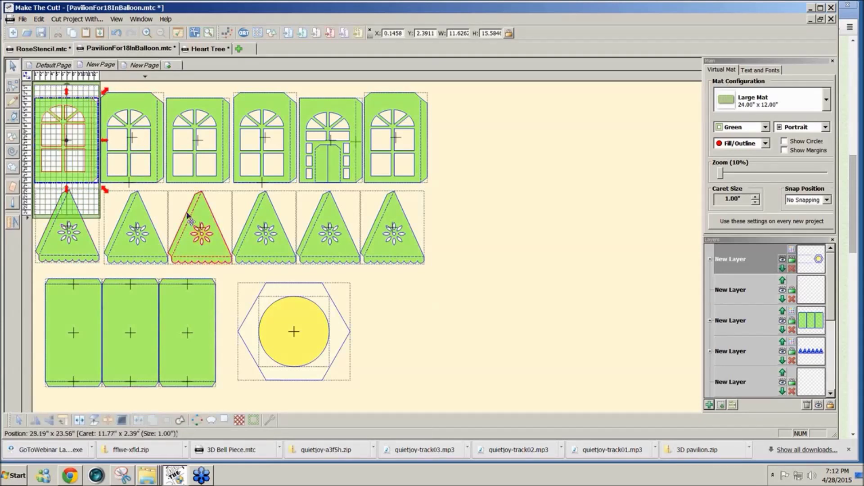
left_click(487, 245)
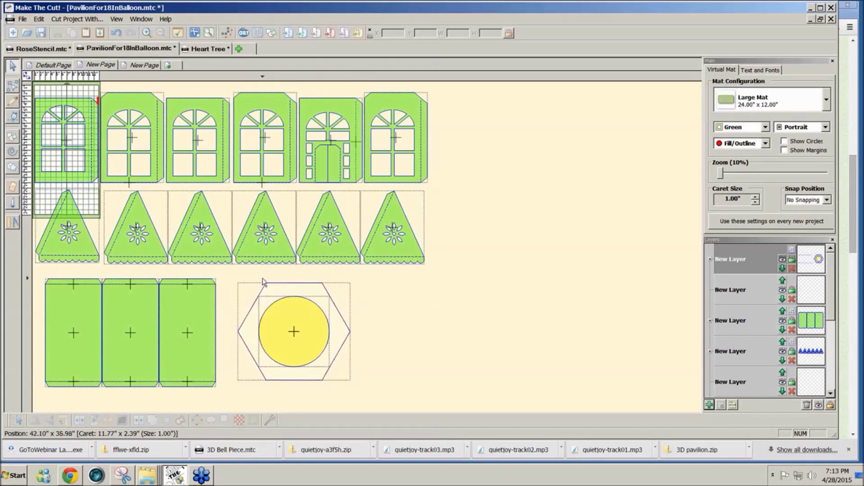
Insert the Square polygon from the basic shapes and place it at the hexagon's upper-left corner
left_click(274, 34)
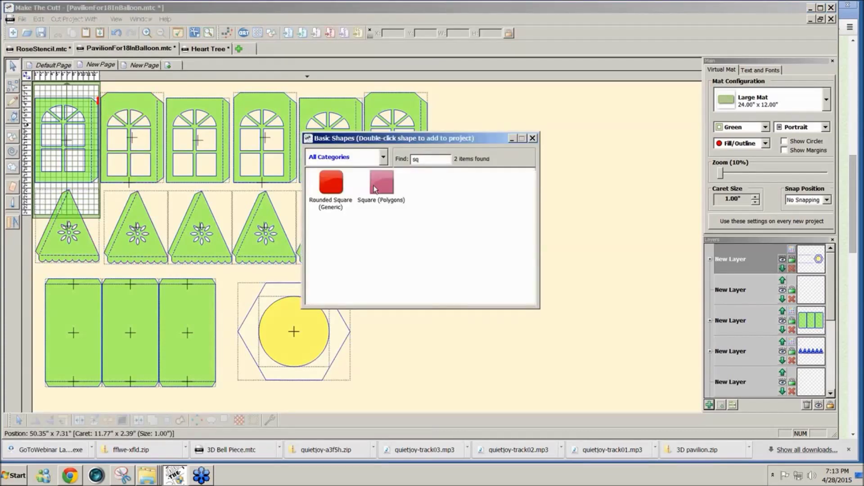
double_click(374, 185)
left_click(533, 139)
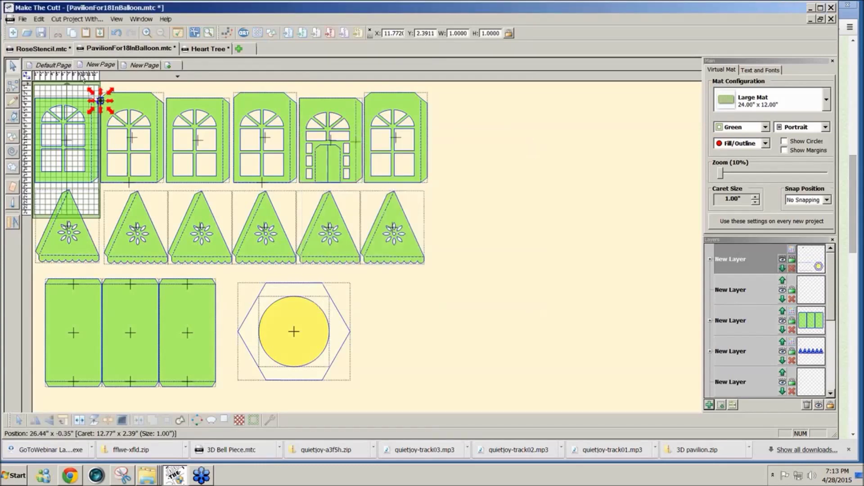
left_click_drag(100, 99, 270, 284)
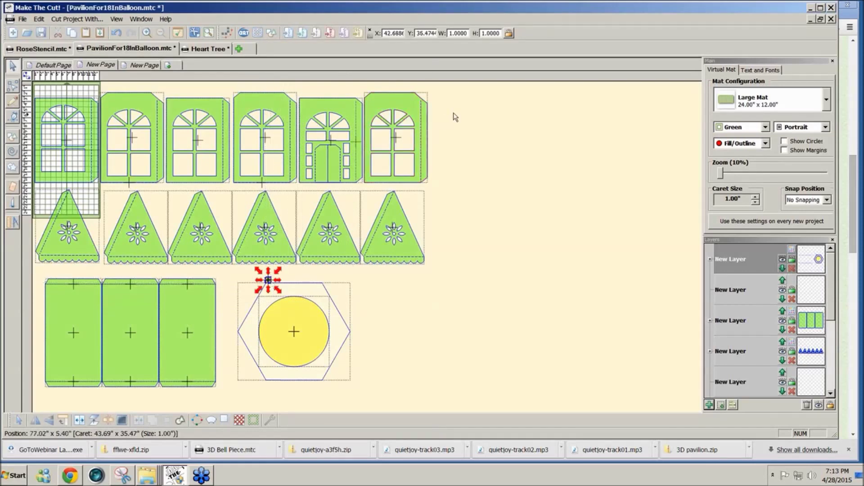
Unlock the square's proportions and resize it to 2 inches wide by 10.33 inches high
left_click(509, 33)
double_click(450, 33)
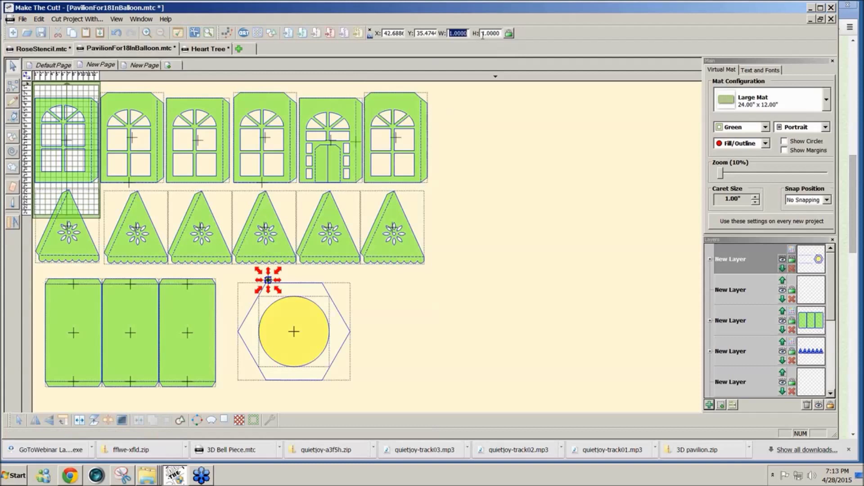
type("2")
key("Tab")
type("10.33")
key("Return")
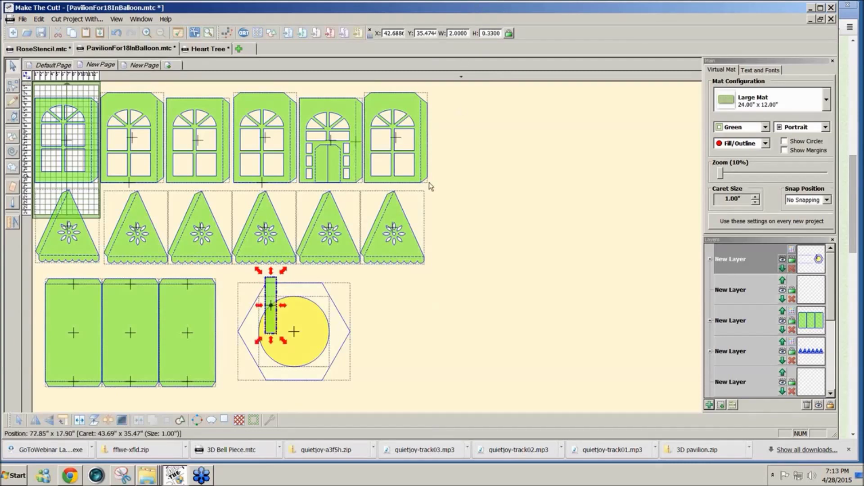
Rotate the strip to horizontal, set it along the hexagon's upper edge, and place a copy along the lower edge
left_click(63, 419)
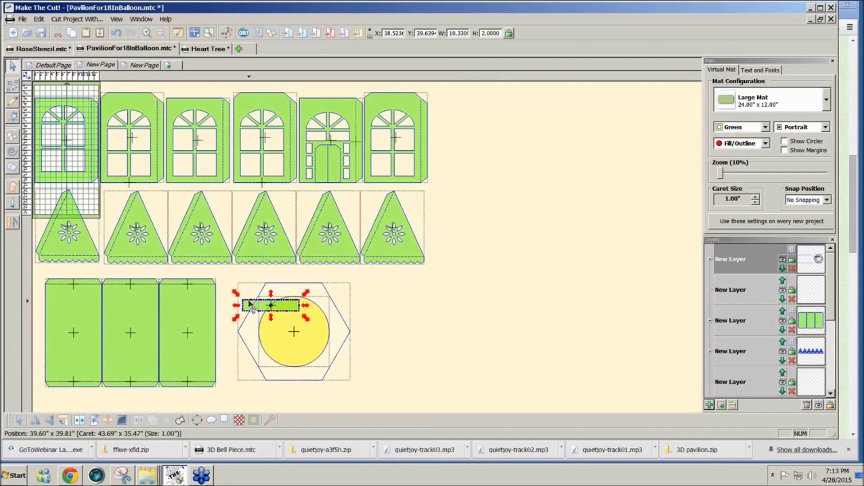
left_click_drag(256, 295, 274, 274)
left_click_drag(276, 278, 273, 386)
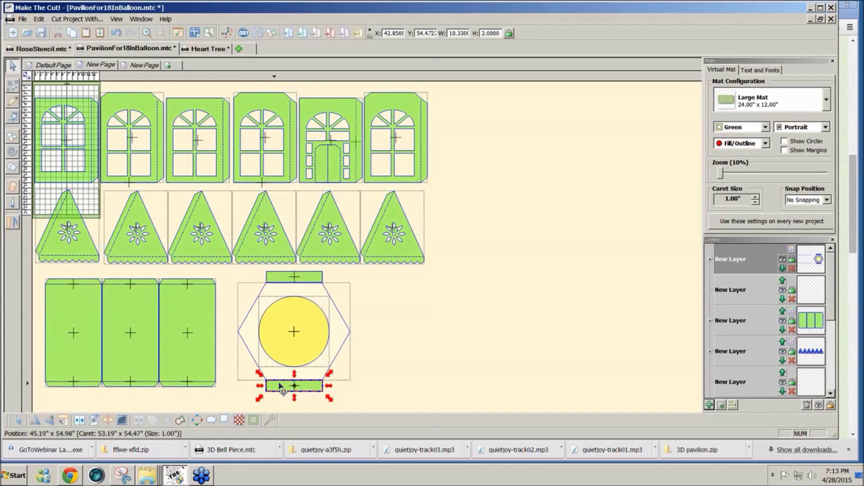
left_click(279, 276)
left_click_drag(279, 276, 358, 286)
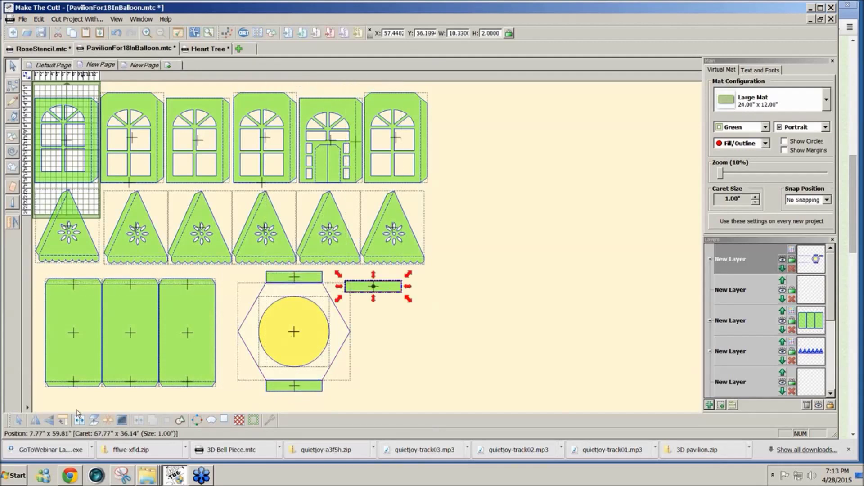
left_click(67, 421)
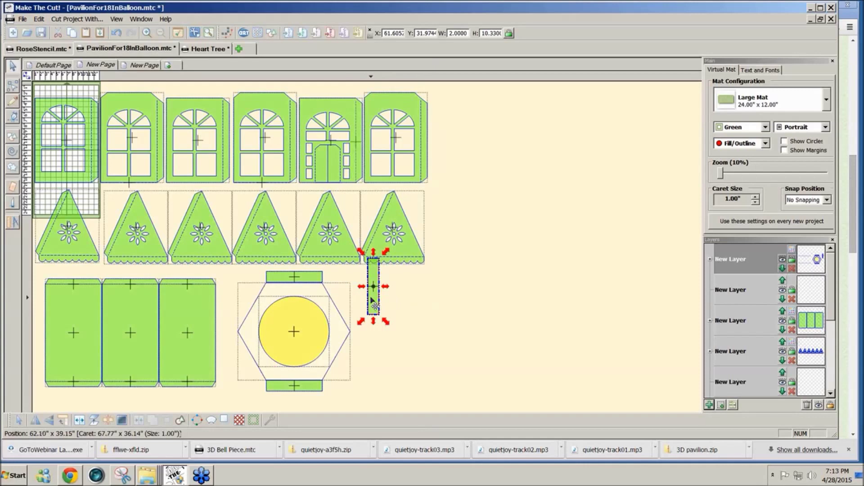
left_click_drag(373, 305, 393, 305)
key("Delete")
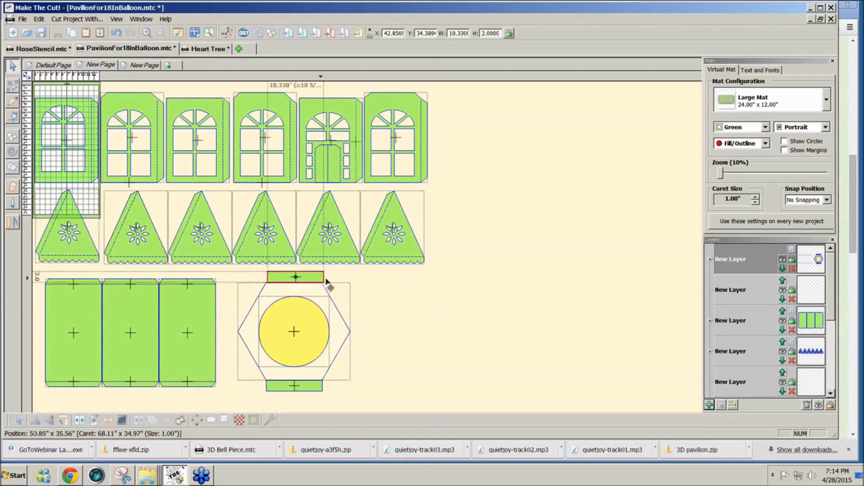
Move both horizontal strips away from the hexagon into the empty area to its right
left_click_drag(311, 282, 497, 300)
left_click_drag(315, 394, 497, 317)
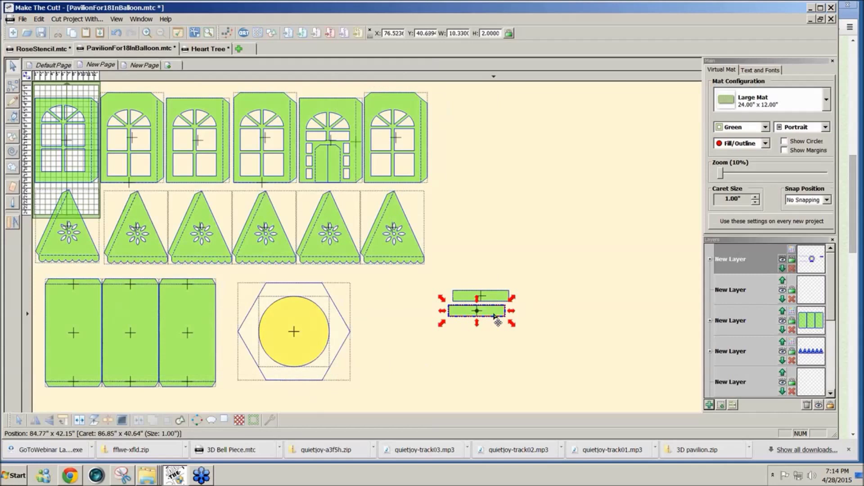
left_click(384, 401)
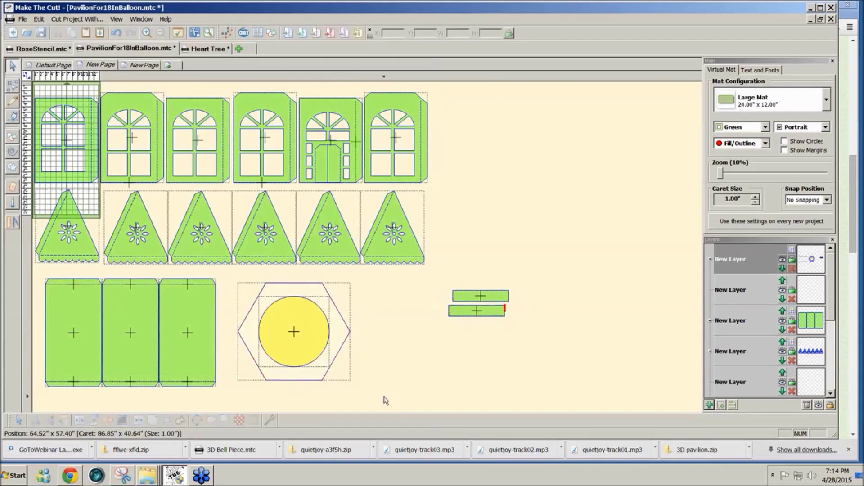
Move the yellow circle onto the third tabbed panel and shrink it proportionally to about 9.67 inches across
left_click(294, 355)
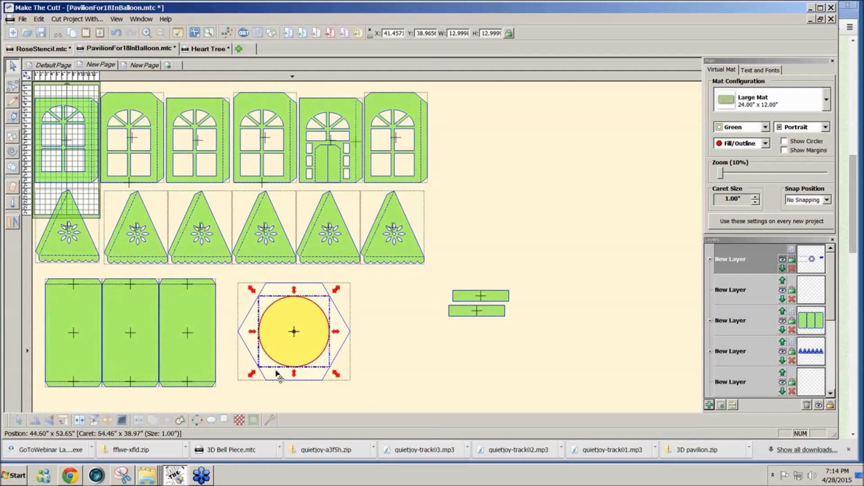
left_click_drag(292, 341, 175, 347)
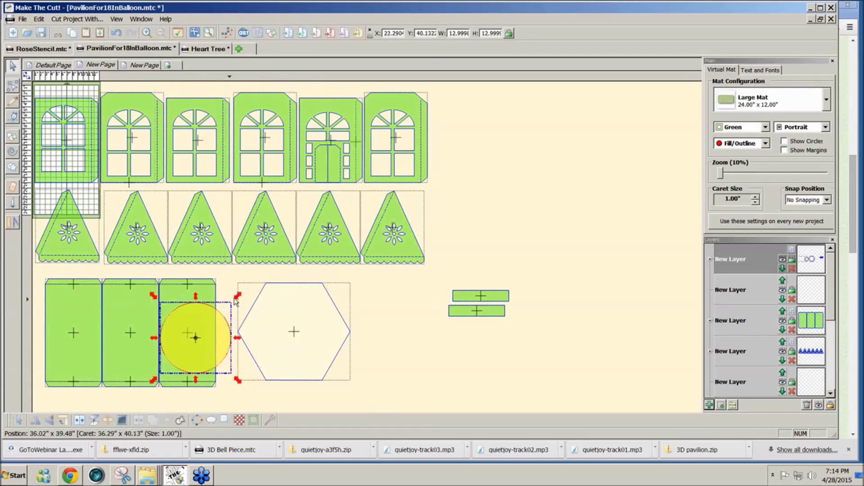
left_click_drag(235, 298, 214, 319)
left_click_drag(187, 346, 187, 334)
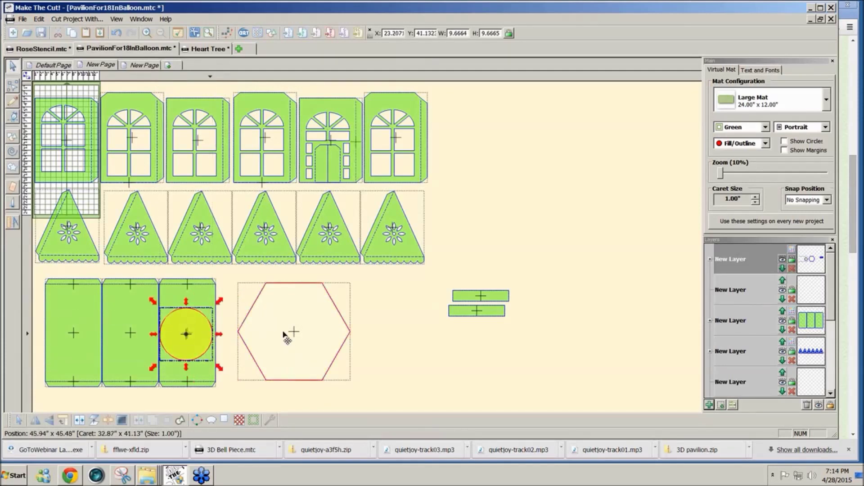
Move the hexagon over beside the two strips and the yellow circle into the space right of the tabbed panels
left_click_drag(284, 334, 533, 356)
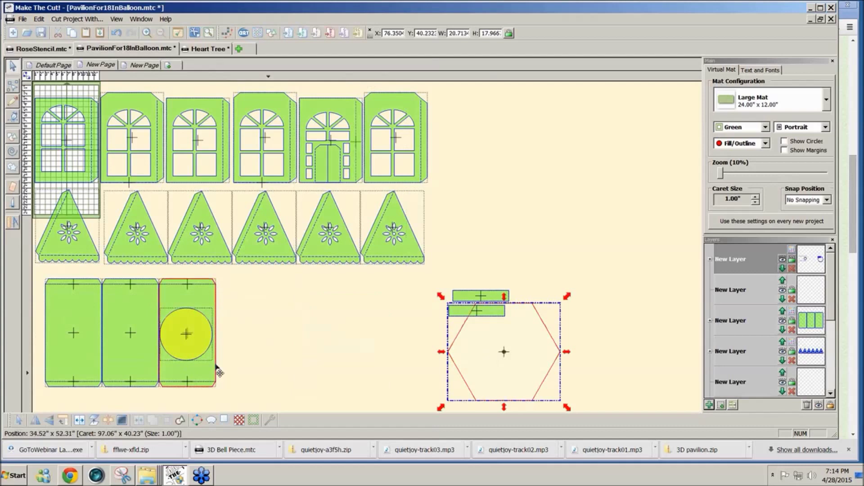
left_click_drag(183, 338, 276, 346)
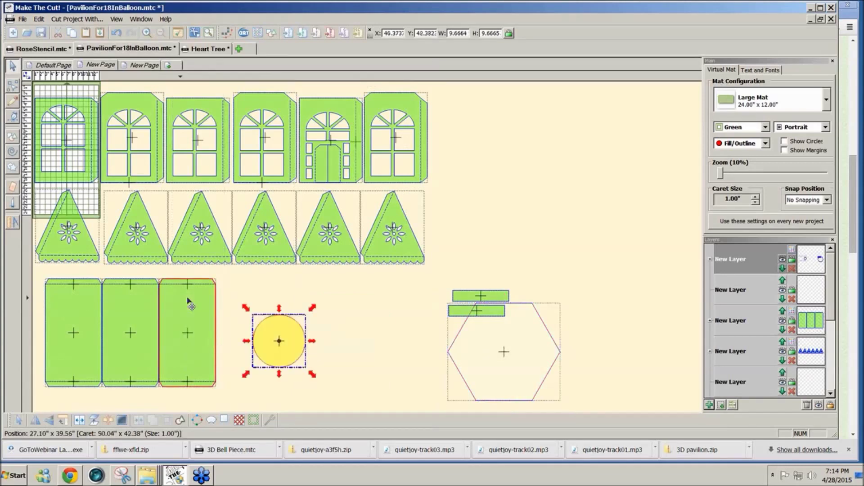
Place a copy of the third tabbed panel just right of the row and centre the yellow circle on it
left_click_drag(221, 399, 157, 272)
left_click_drag(206, 317, 256, 333)
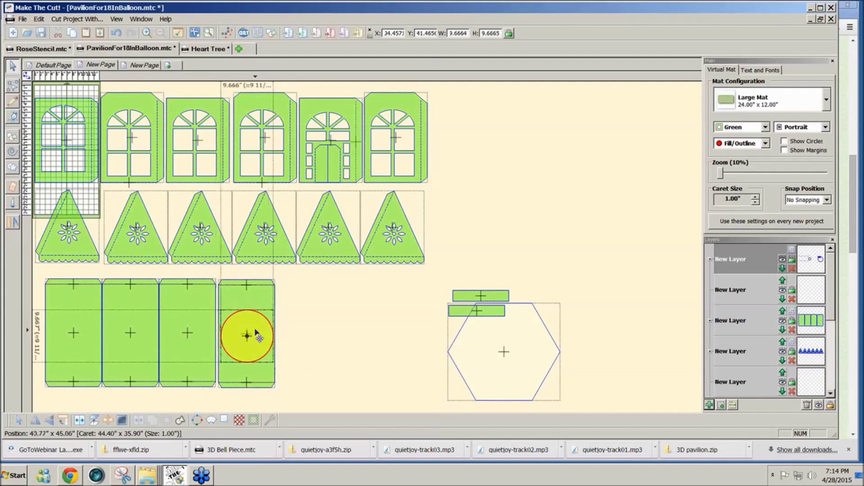
left_click_drag(257, 335, 256, 334)
left_click(286, 332)
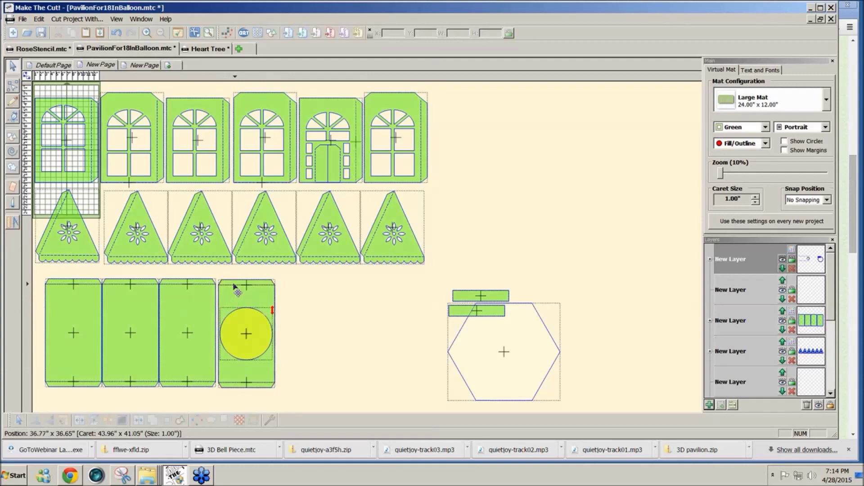
Lower the upper dashed fold line of the copied panel to Y about 37.55 inches
left_click(241, 285)
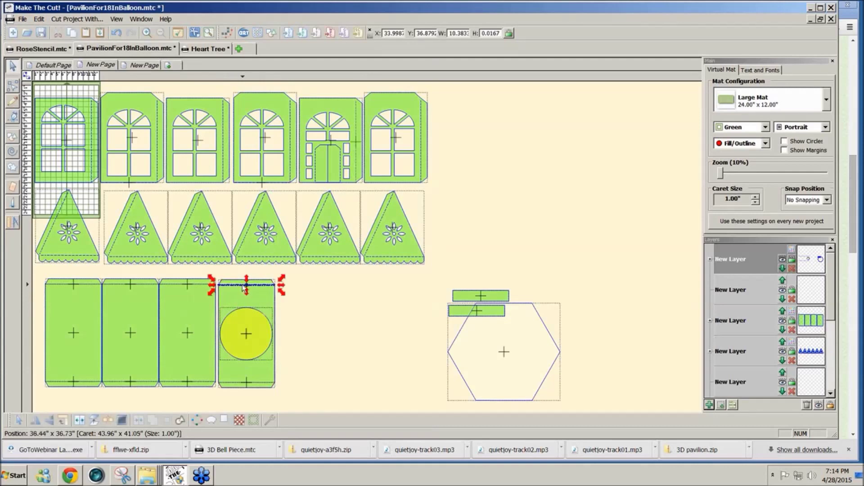
left_click_drag(243, 288, 244, 292)
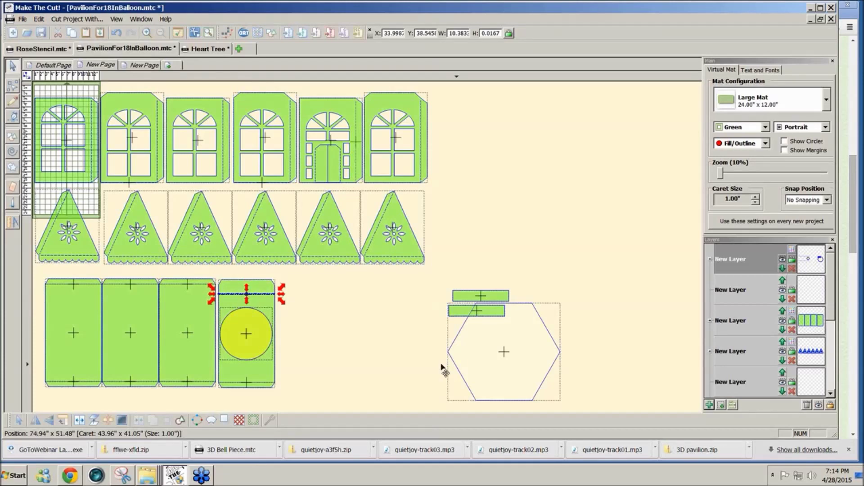
left_click_drag(442, 364, 498, 391)
key("ctrl+z")
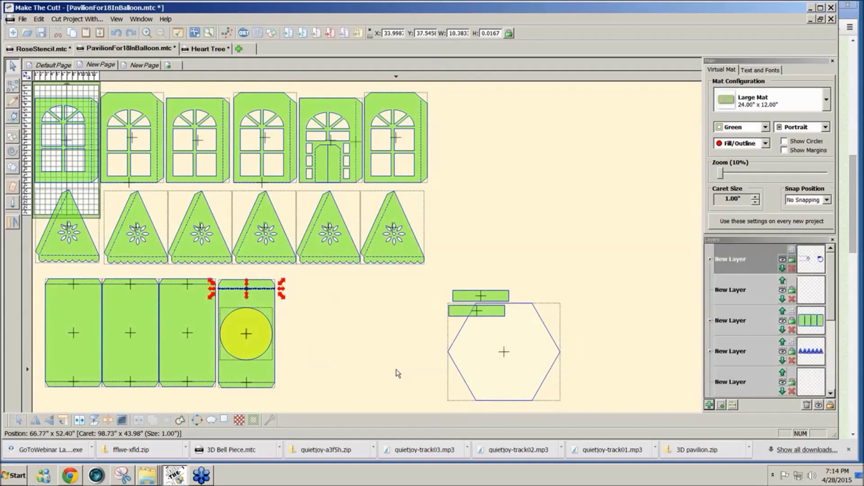
Undo the fold line adjustment on the copied panel and centre the yellow circle on that panel again
key("ctrl+z")
left_click(376, 377)
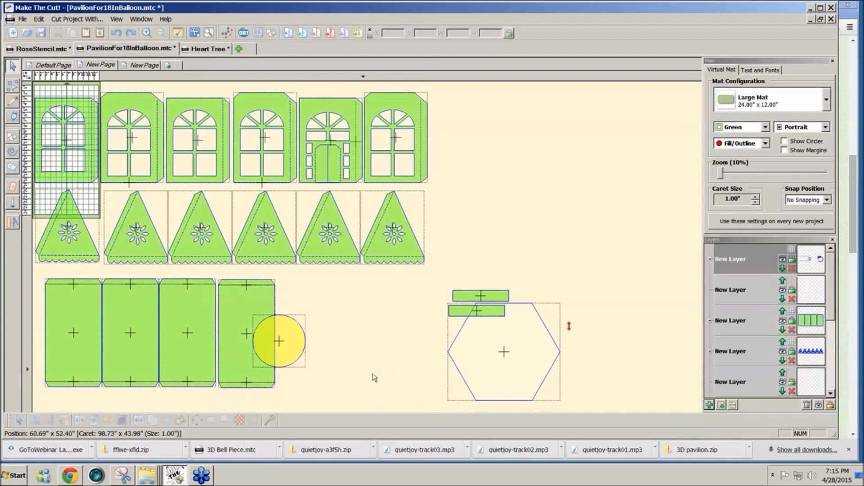
left_click_drag(288, 346, 254, 335)
left_click(298, 285)
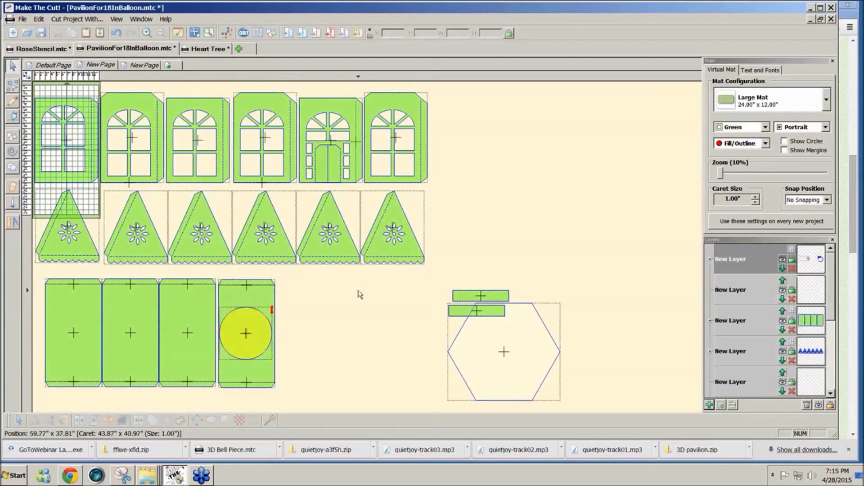
Delete the upper and lower tab outlines of the copied panel, keeping its side edges and fold lines
left_click(12, 85)
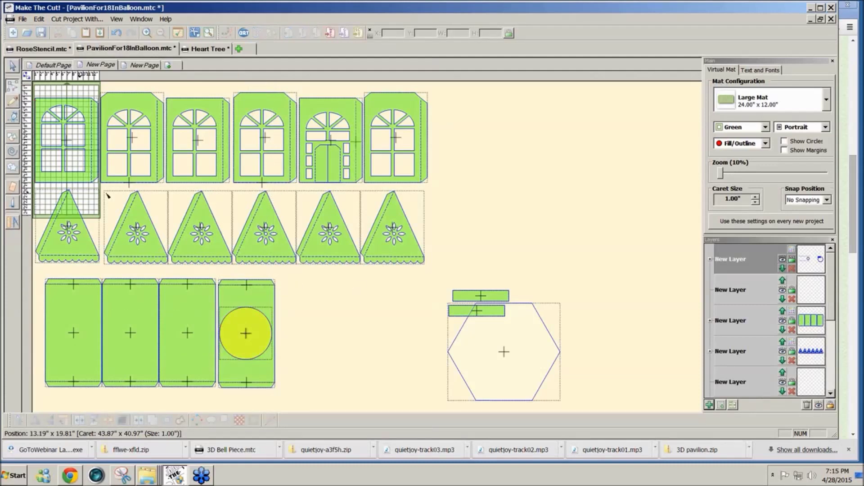
left_click(245, 281)
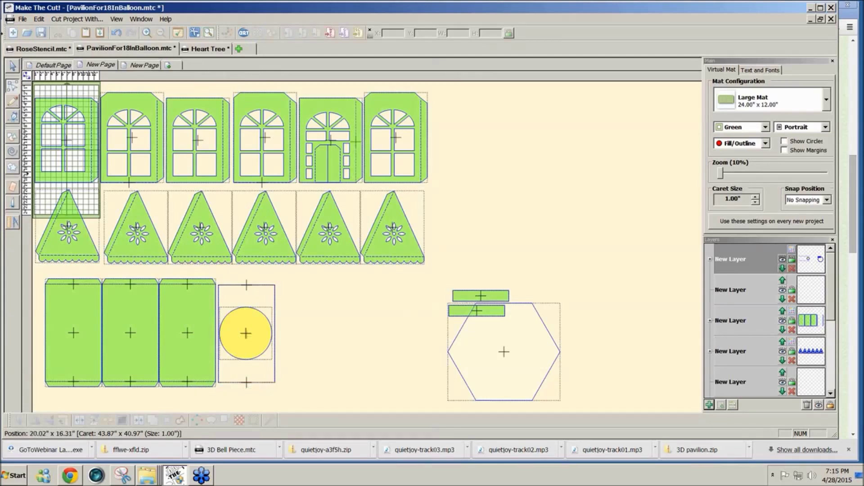
left_click(13, 67)
Move one green strip onto the upper end of the circle panel and the other onto its lower end
left_click(478, 296)
left_click_drag(479, 296, 247, 281)
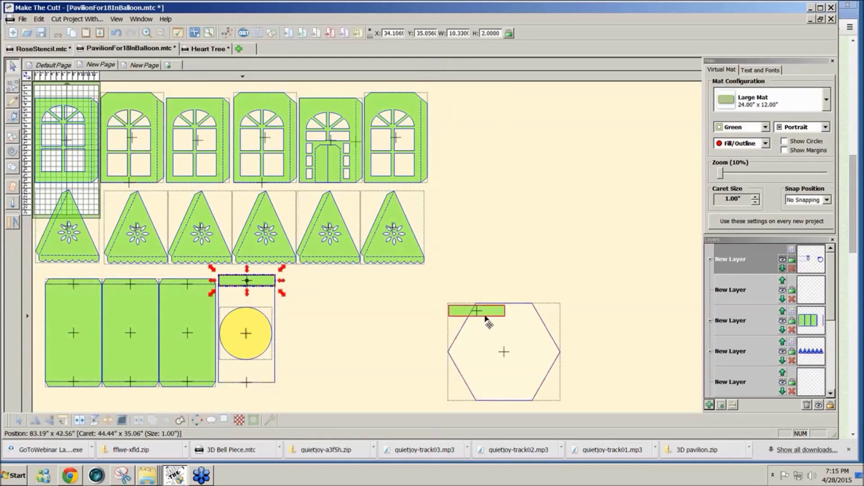
left_click_drag(462, 317, 231, 391)
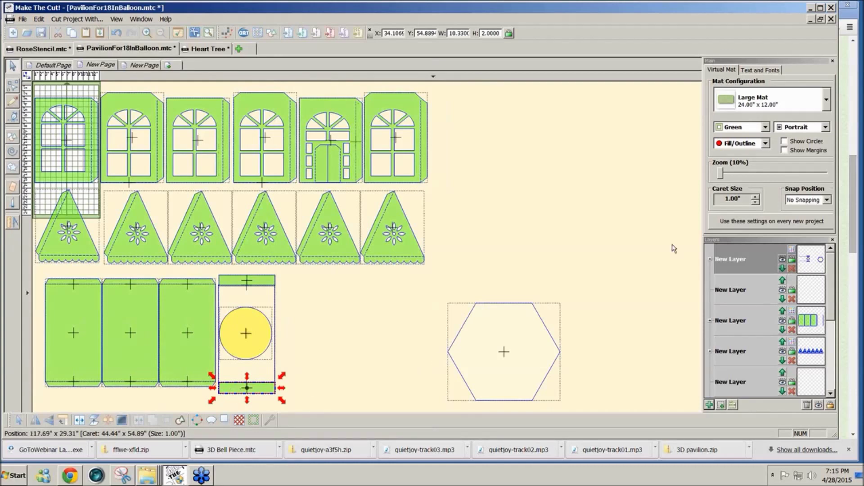
Nudge the lower strip left to X about 34.02 inches so it lines up with the panel's side edges
left_click(723, 177)
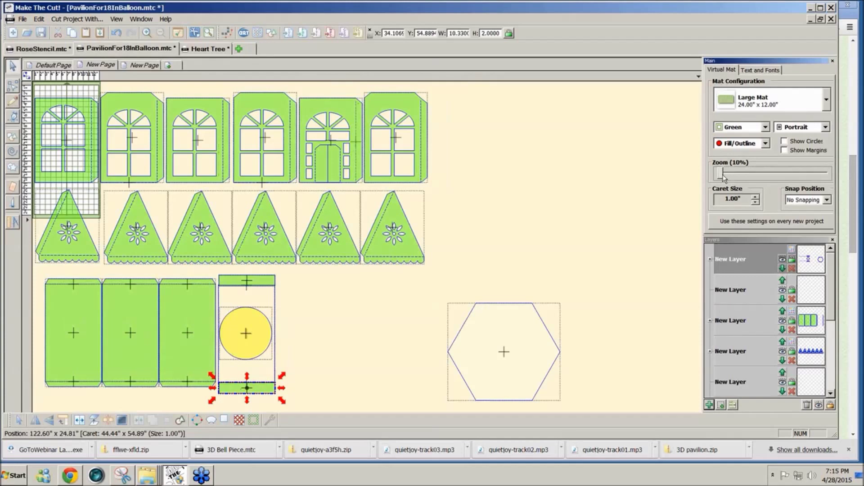
left_click_drag(724, 177, 679, 400)
left_click_drag(237, 408, 396, 410)
left_click(385, 386)
left_click(380, 365)
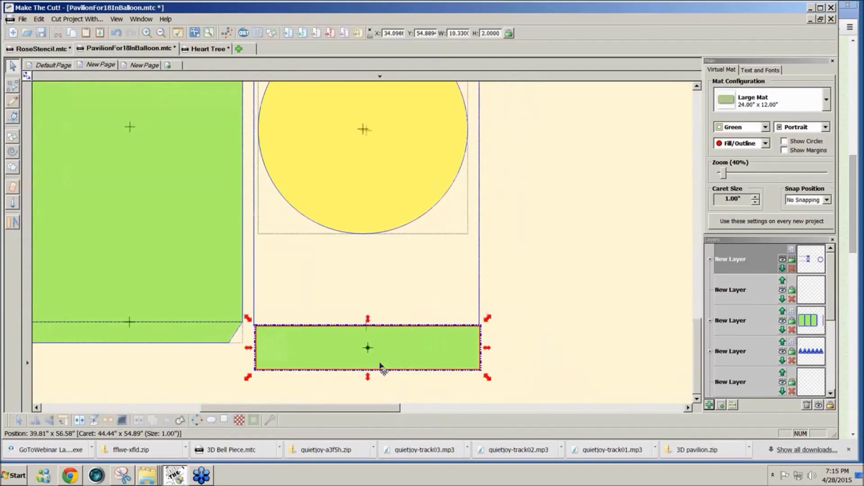
key("Left")
key("Left")
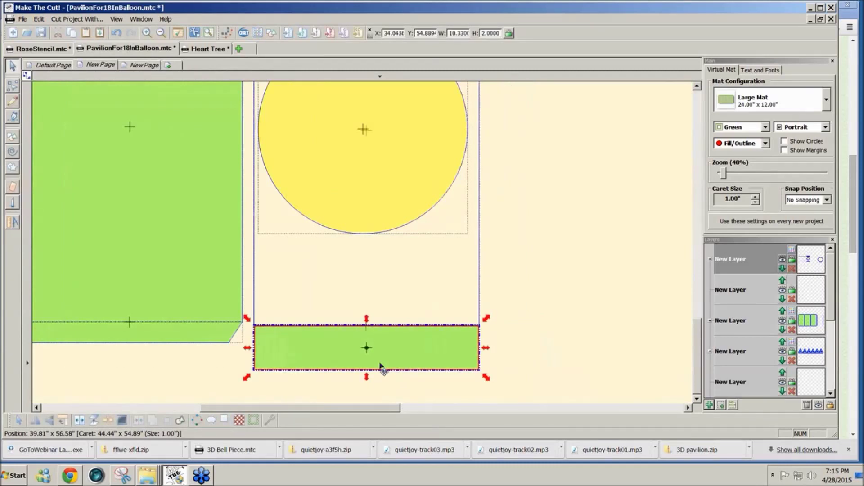
key("Left")
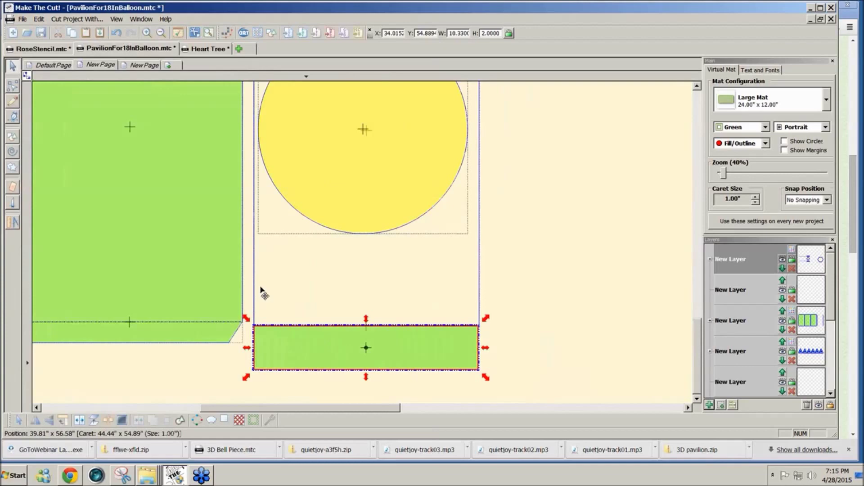
Delete the lower strip's upper edge and convert its bent left segment to a straight line
left_click(12, 86)
left_click(364, 326)
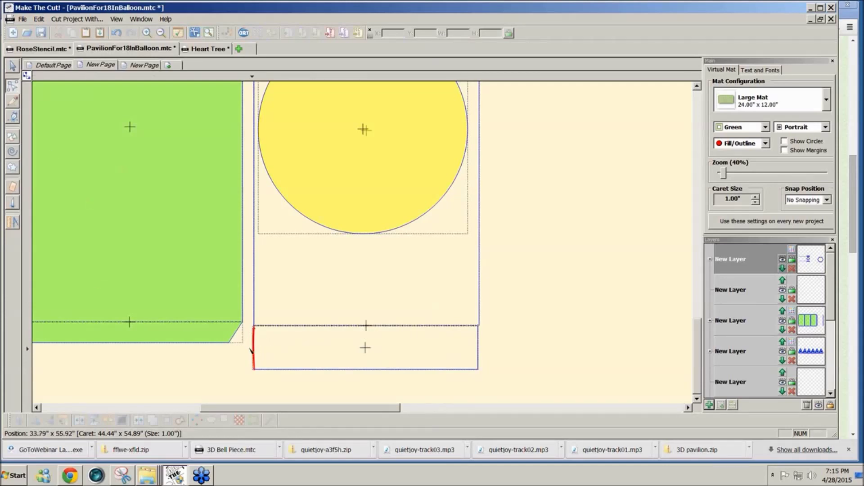
right_click(255, 353)
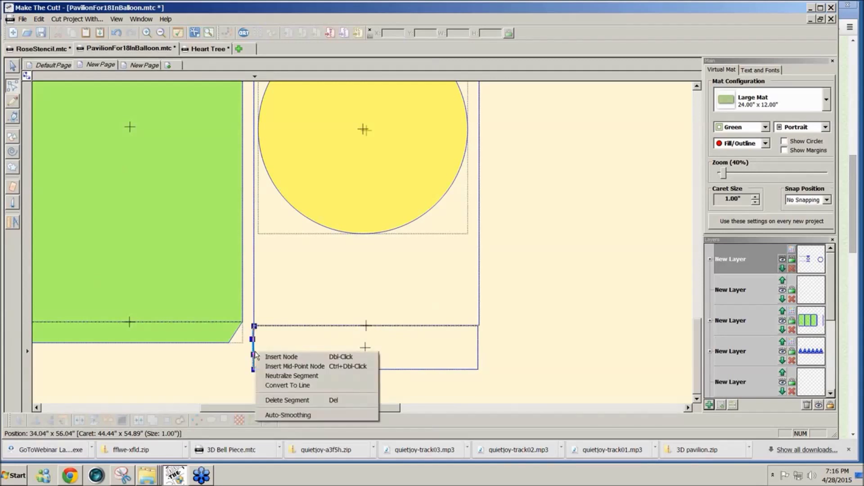
left_click(311, 385)
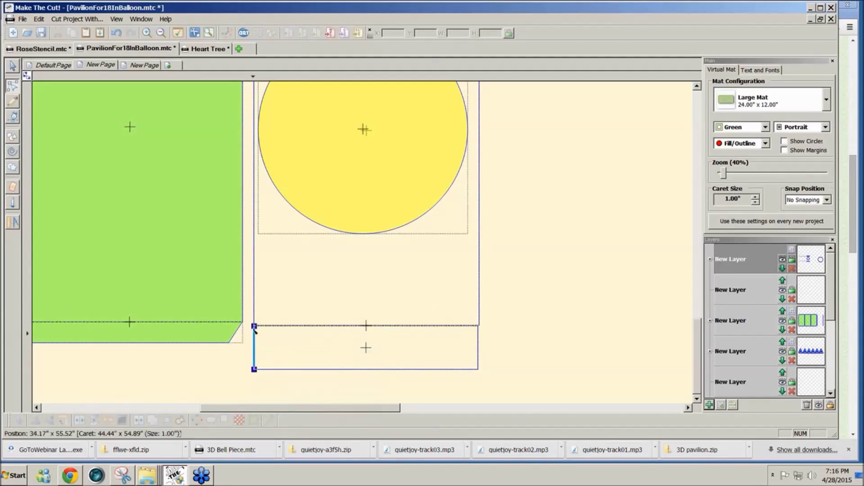
Move the circle panel's lower fold line onto a new layer of its own and hide that layer
left_click(12, 67)
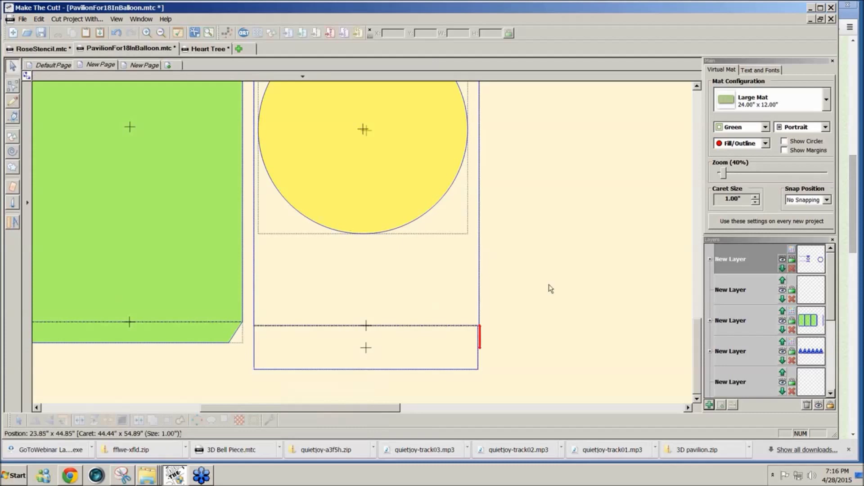
left_click_drag(528, 341, 223, 275)
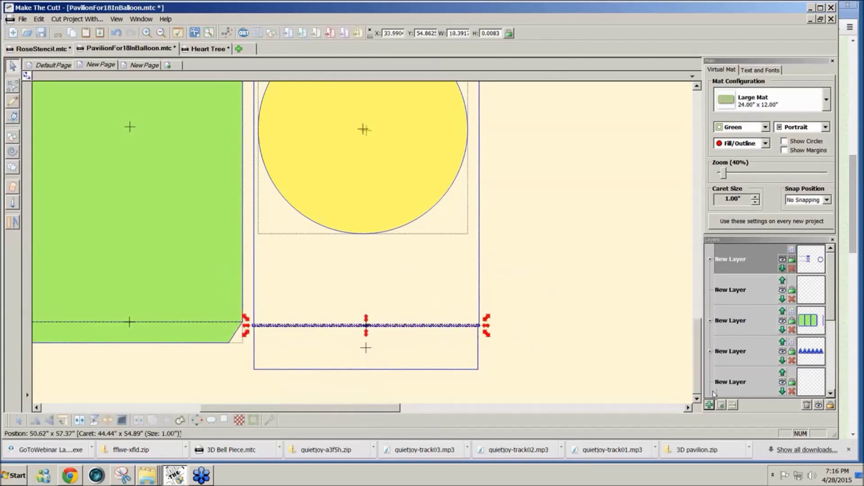
left_click(720, 405)
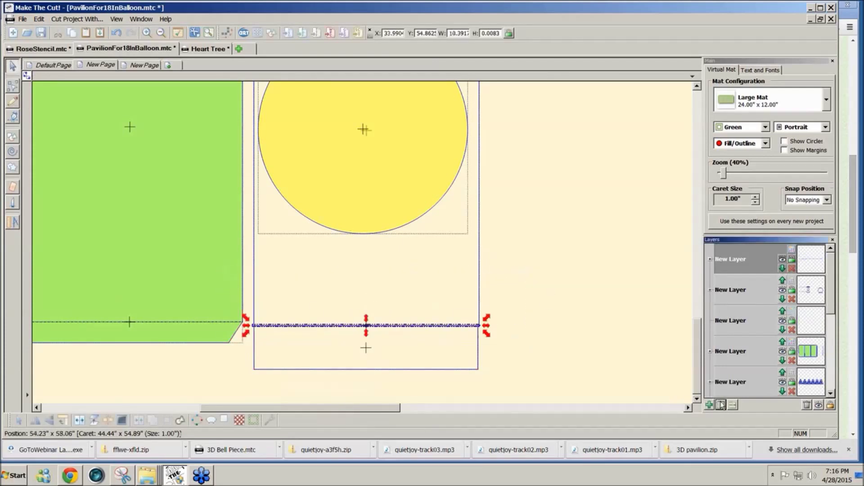
left_click(783, 262)
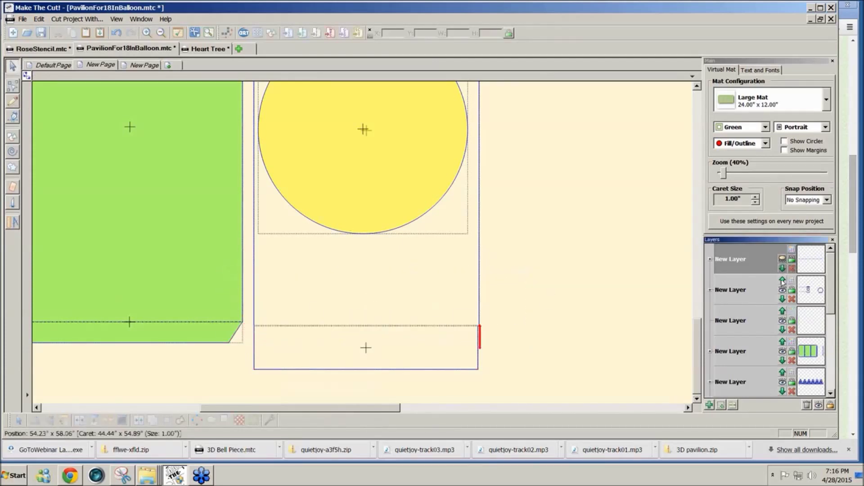
Join the lower strip's open end nodes to the closest nodes of the panel's left and right side edges
left_click(12, 86)
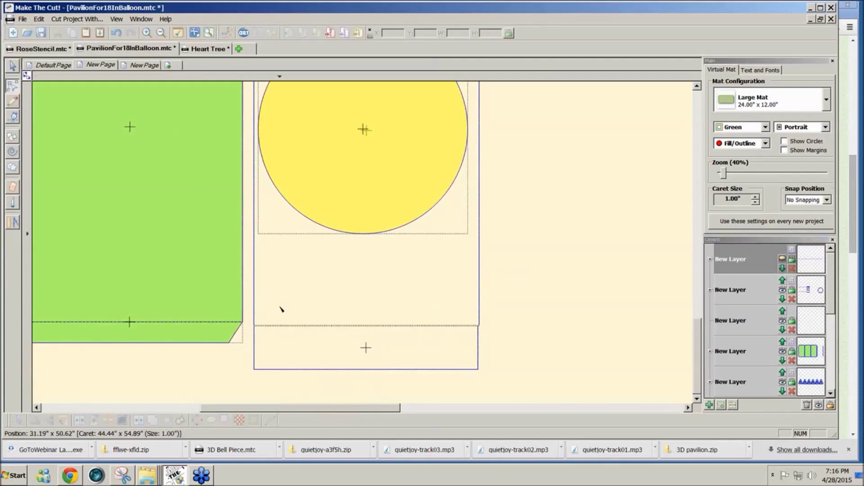
left_click(254, 328)
right_click(254, 329)
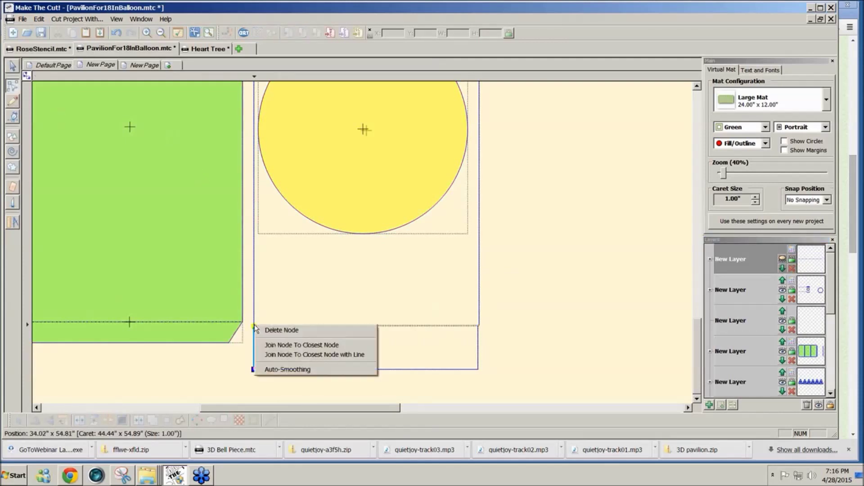
left_click(297, 345)
left_click(479, 331)
right_click(479, 331)
left_click(491, 348)
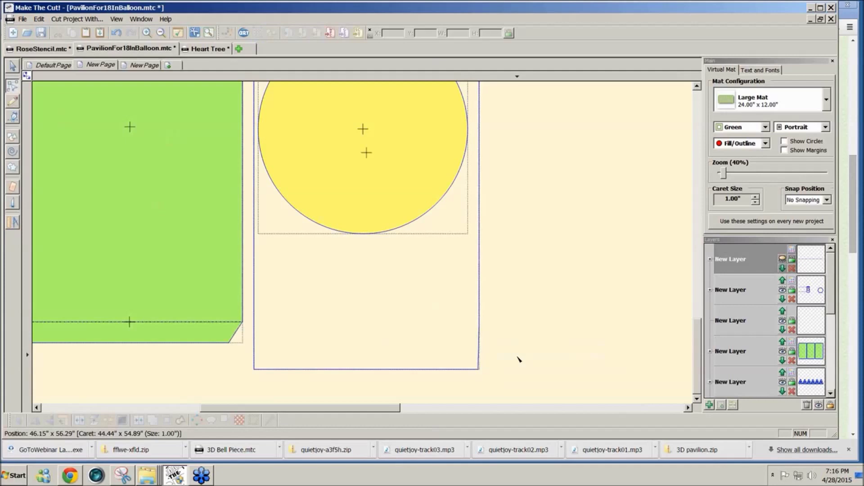
left_click(480, 357)
right_click(480, 357)
left_click(530, 347)
left_click(479, 369)
Move the circle panel's upper fold line onto its own new layer and hide that layer
left_click_drag(700, 366, 711, 291)
left_click_drag(535, 265, 201, 209)
left_click(721, 405)
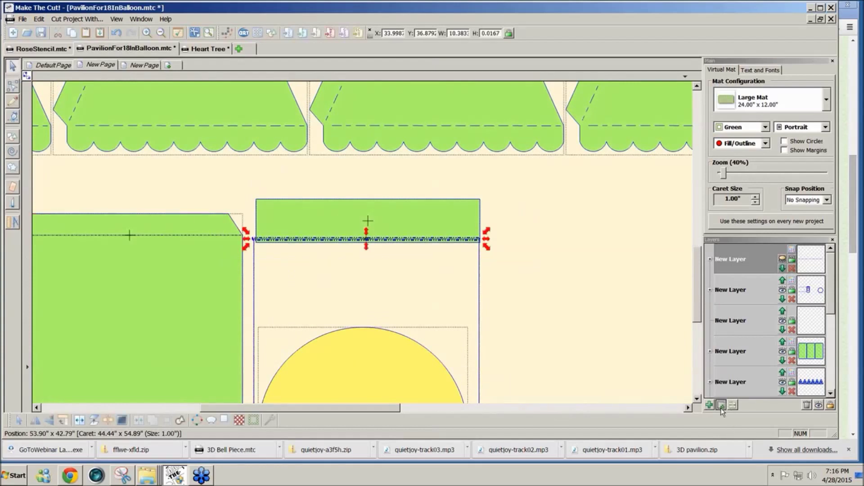
left_click(784, 266)
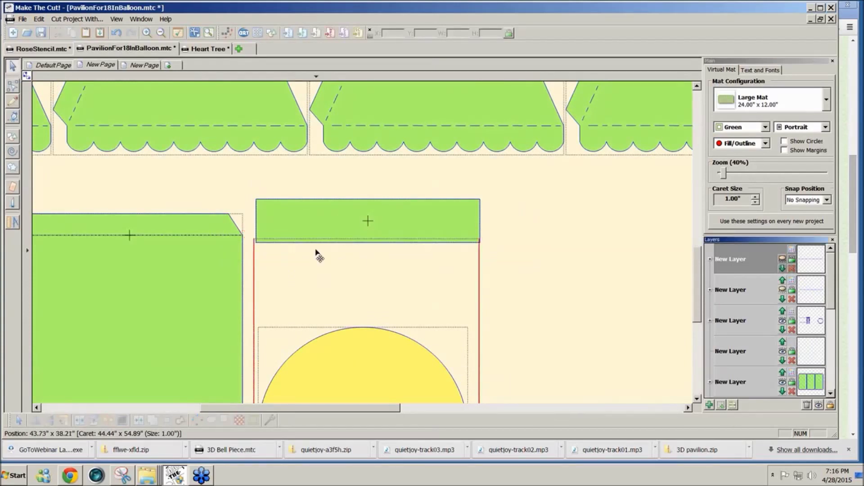
Align the upper strip with the panel's side edges at X about 34.02 inches and delete the strip's lower edge
left_click_drag(315, 224, 312, 223)
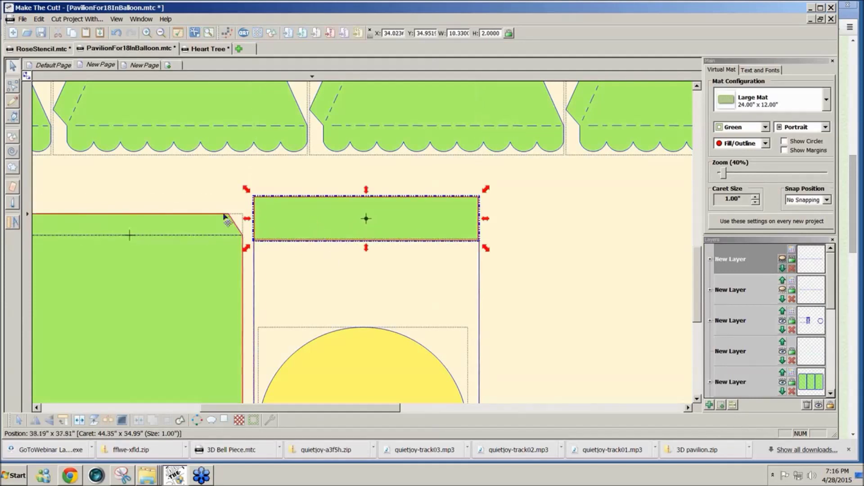
left_click(14, 85)
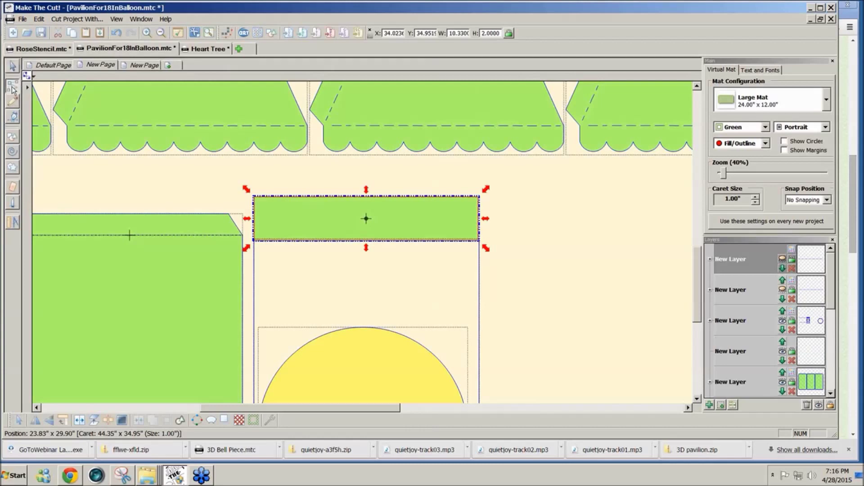
left_click(290, 241)
key("Delete")
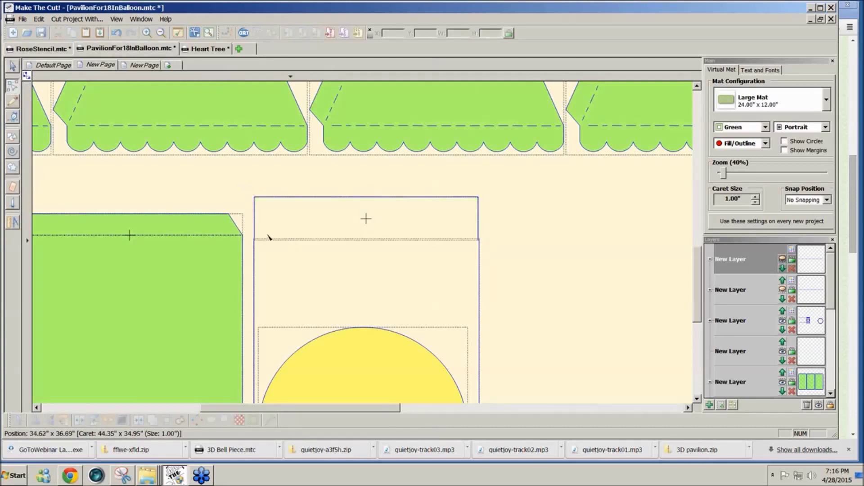
Join the upper strip's end nodes to both panel side edges and convert the bent right side to a straight line
left_click(254, 243)
right_click(255, 241)
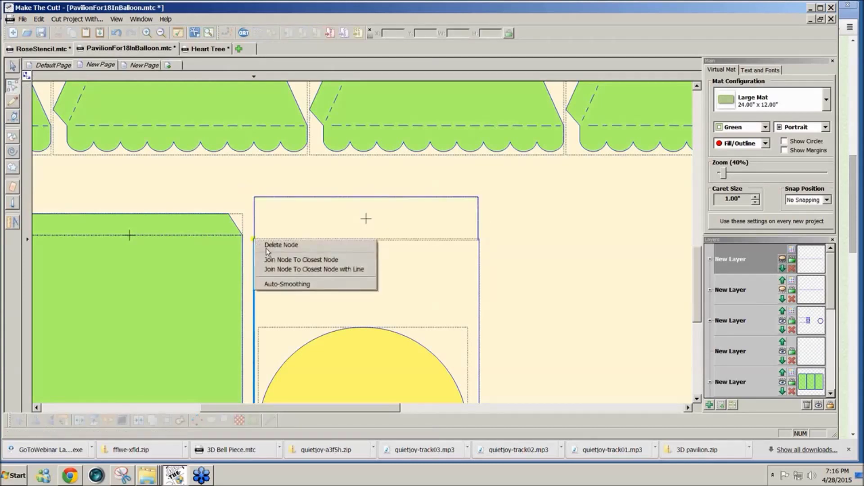
left_click(315, 260)
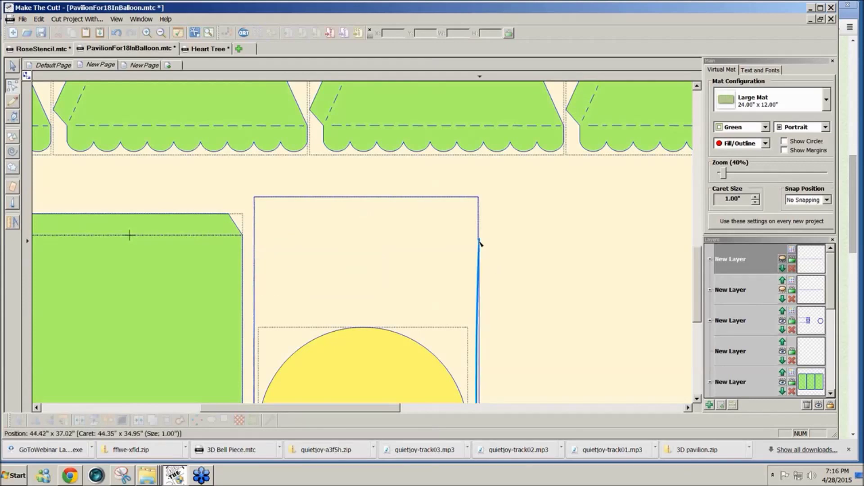
left_click(479, 279)
right_click(479, 279)
left_click(509, 311)
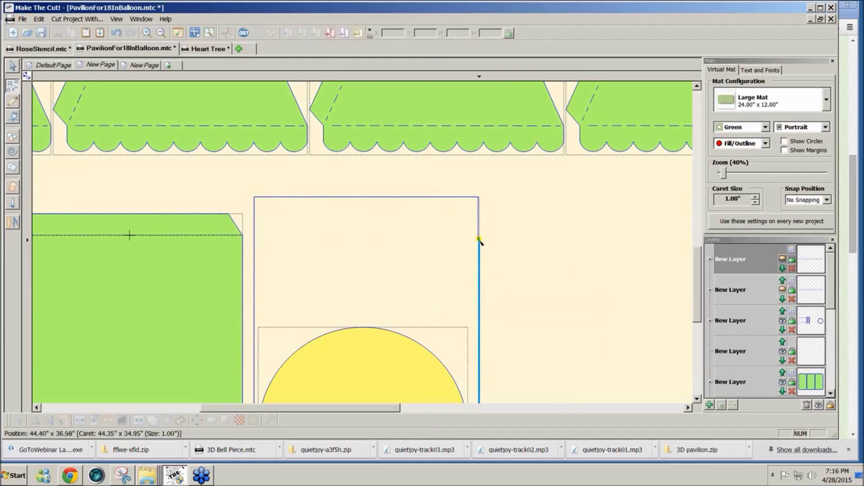
right_click(480, 240)
left_click(504, 260)
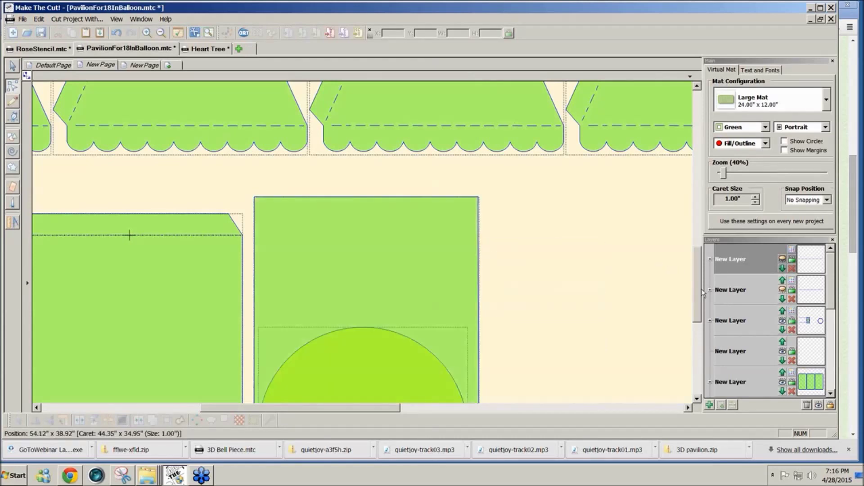
Make the two hidden fold line layers of the circle panel visible again
scroll(701, 288, "down", 1)
scroll(703, 295, "down", 3)
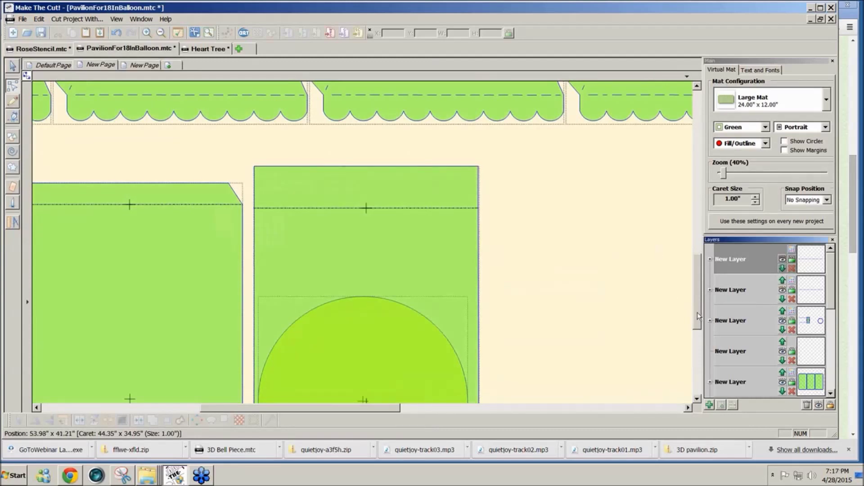
left_click_drag(698, 312, 693, 336)
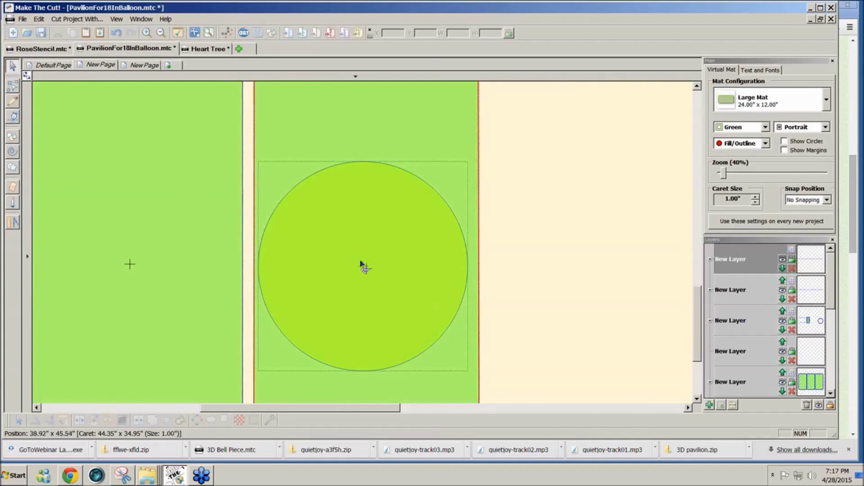
Join the panel, its fold lines and the circle into one shape so the circle becomes a cut-out
left_click(725, 175)
left_click_drag(724, 175, 721, 175)
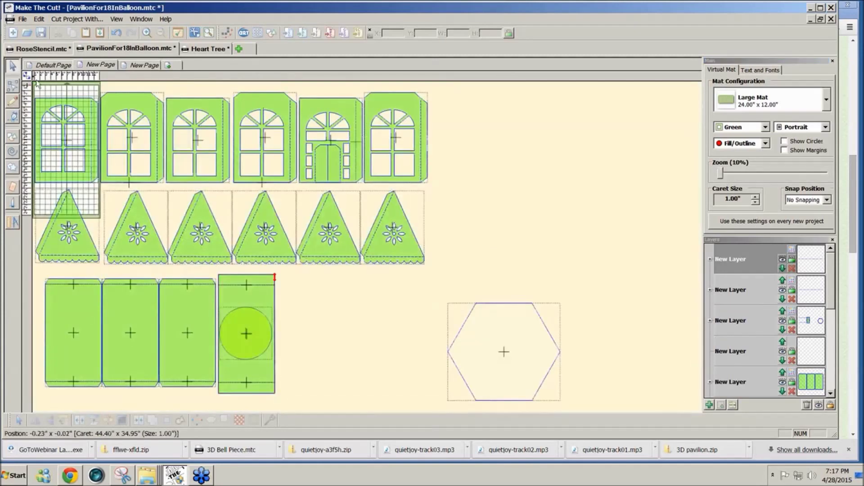
left_click(250, 332)
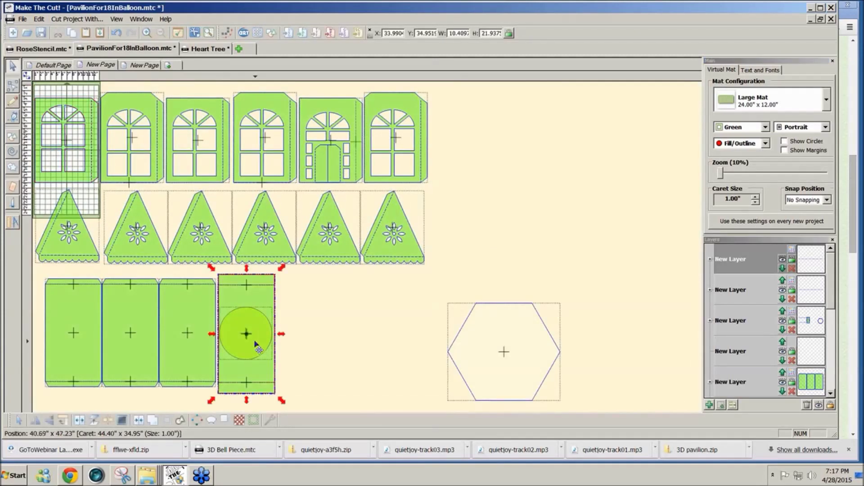
left_click(153, 420)
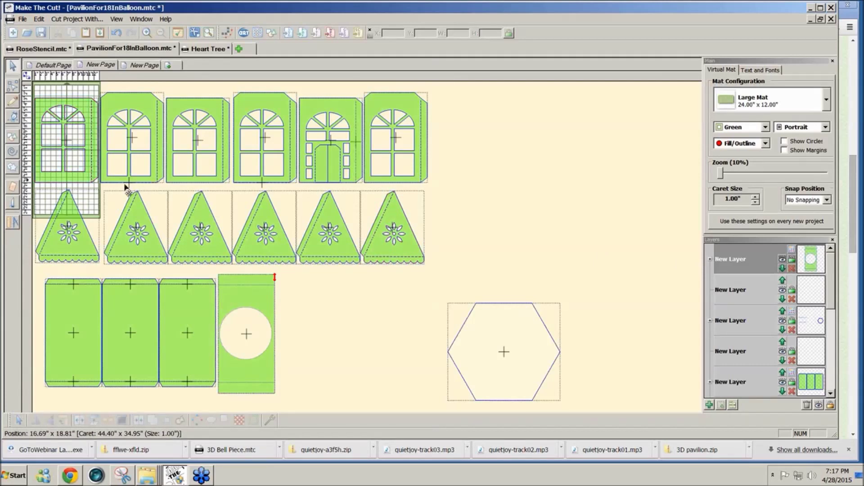
Break apart the five wall panels that follow the first one in the upper row
left_click(130, 112)
left_click(196, 115, "shift")
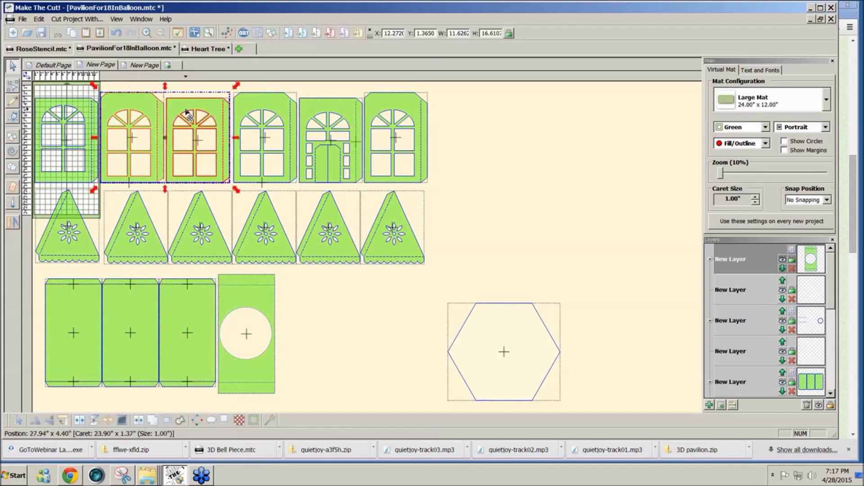
left_click(258, 113, "shift")
left_click(322, 116, "shift")
left_click(386, 116, "shift")
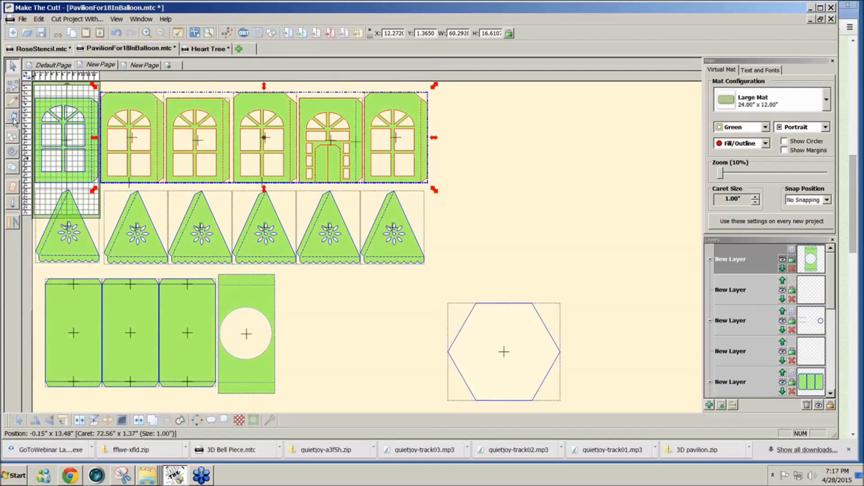
left_click(106, 420)
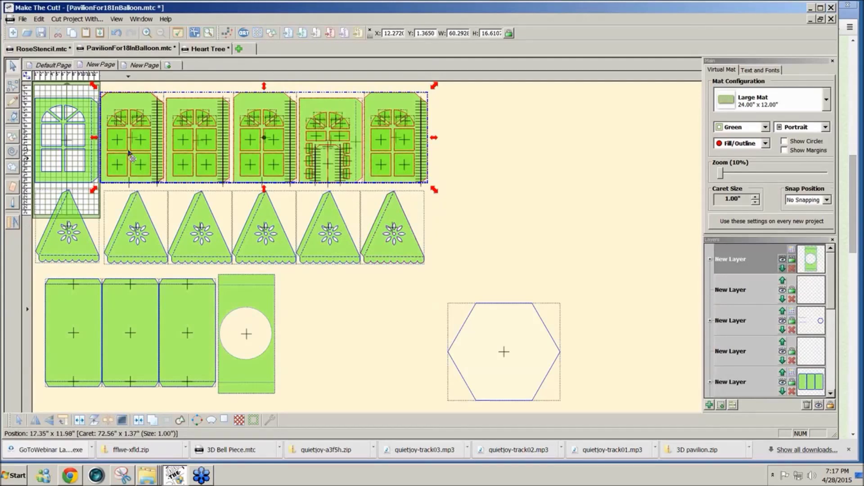
left_click(118, 90)
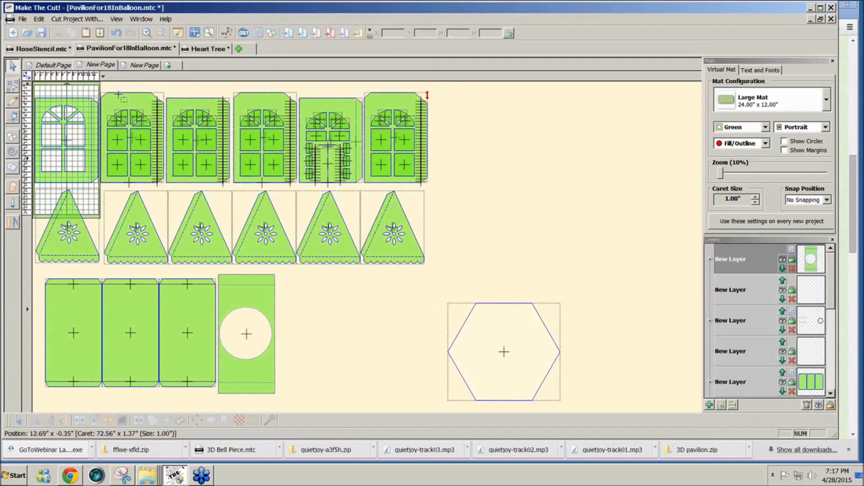
Raise the second wall panel's window openings to Y about 3.71 inches and join all the panel's parts into one shape
left_click_drag(103, 83, 155, 185)
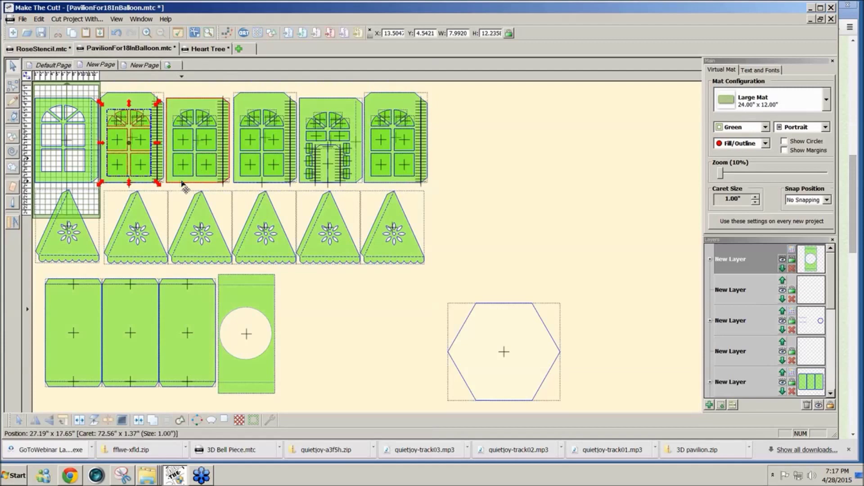
key("Up")
key("Up")
key("Up")
key("Up")
key("Up")
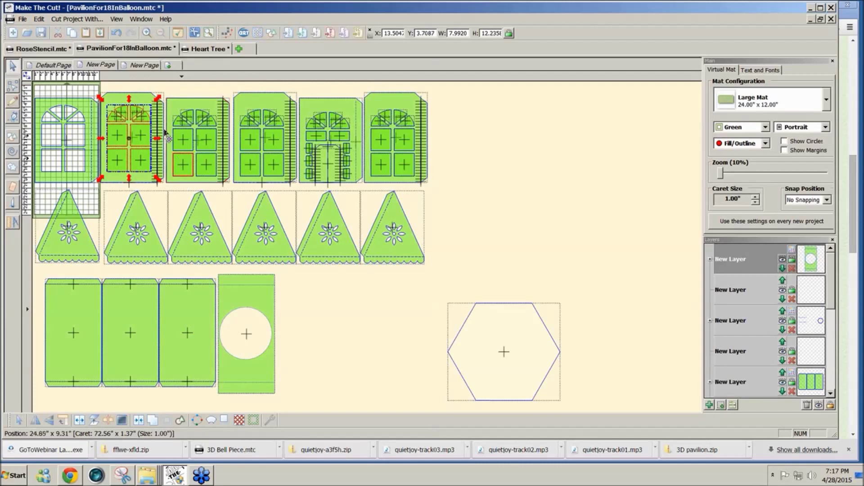
left_click_drag(101, 86, 173, 213)
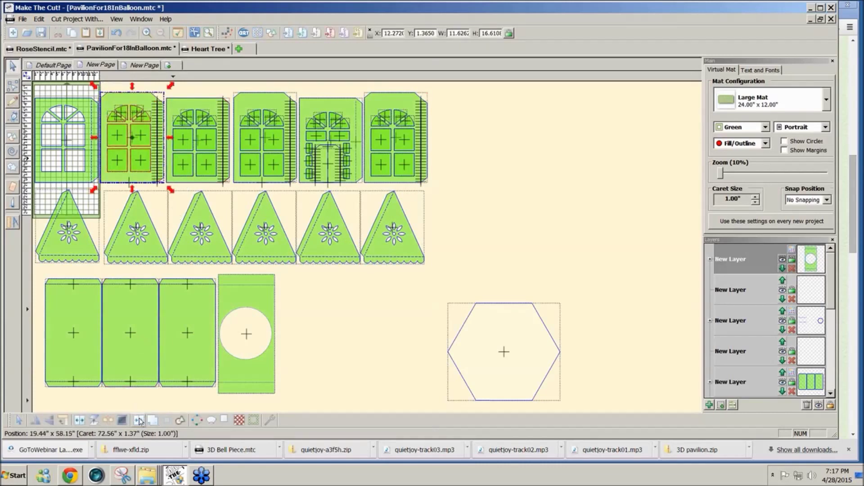
left_click(140, 421)
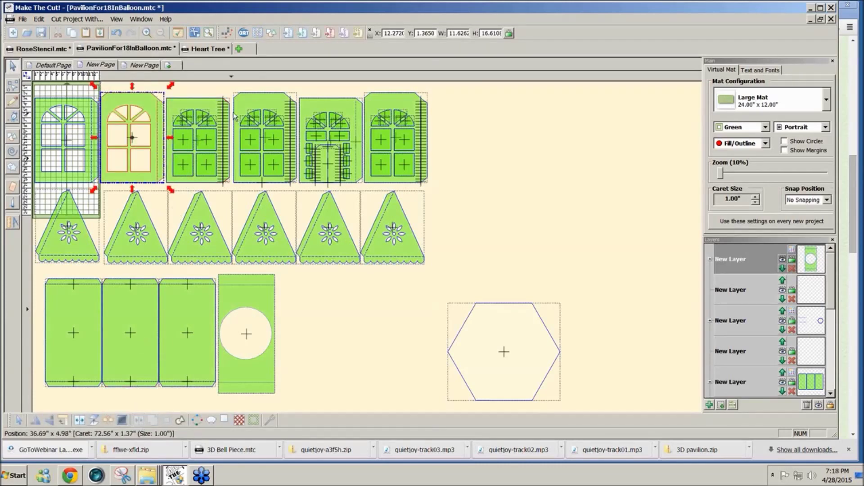
Delete the third and fourth wall panels and put copies of the first two panels in their place
left_click(218, 113)
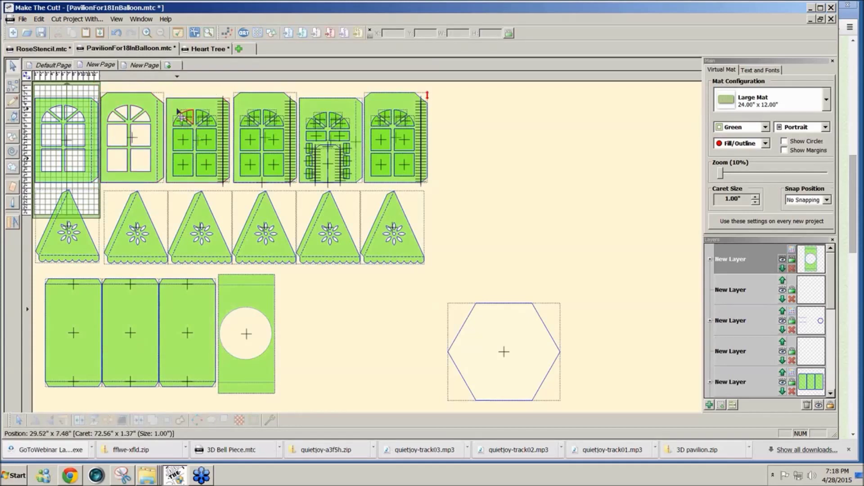
left_click_drag(162, 85, 301, 201)
key("Delete")
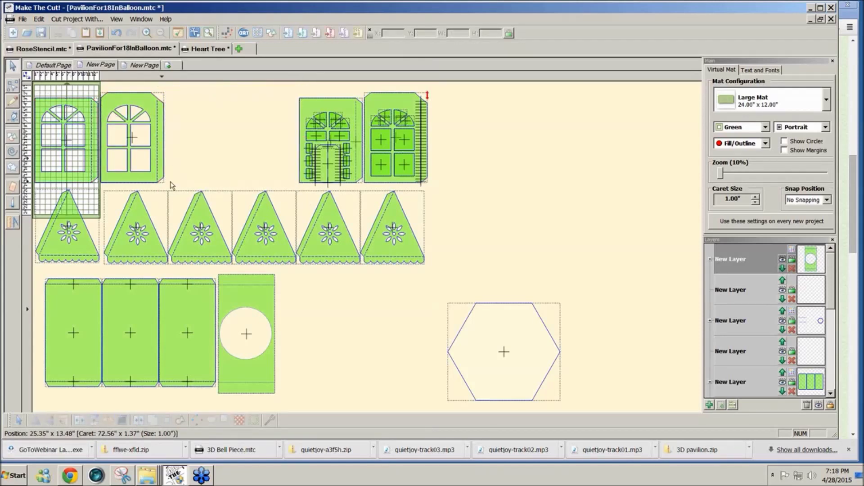
left_click_drag(171, 189, 33, 83)
left_click_drag(68, 144, 213, 150)
left_click(490, 166)
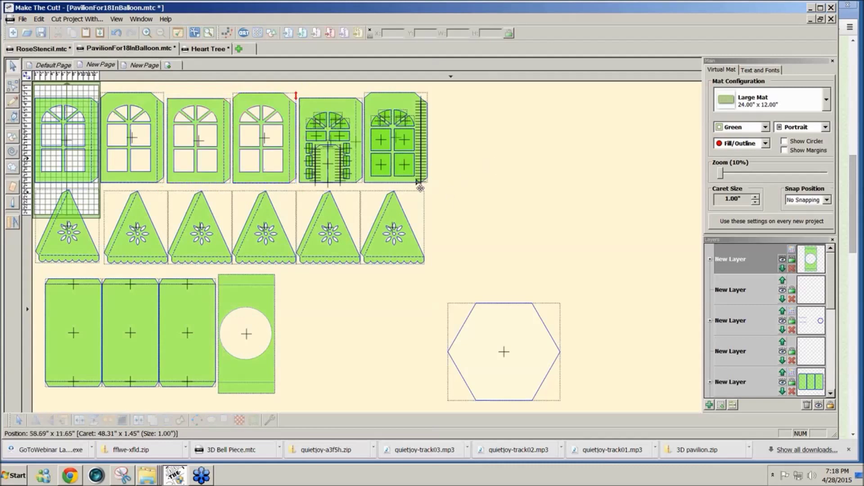
left_click(268, 124)
left_click_drag(268, 125, 346, 131)
key("ctrl+z")
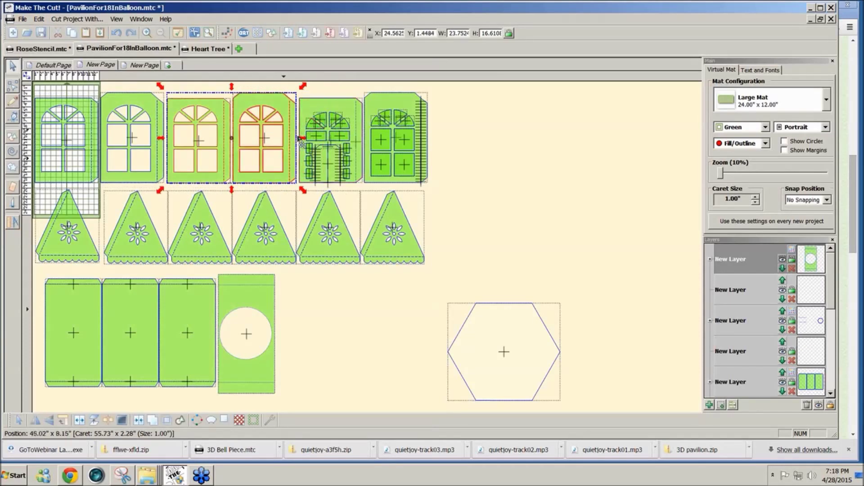
Copy the fourth wall panel to the empty area at X about 76.35 inches and delete the broken-apart last panel
left_click_drag(231, 85, 306, 197)
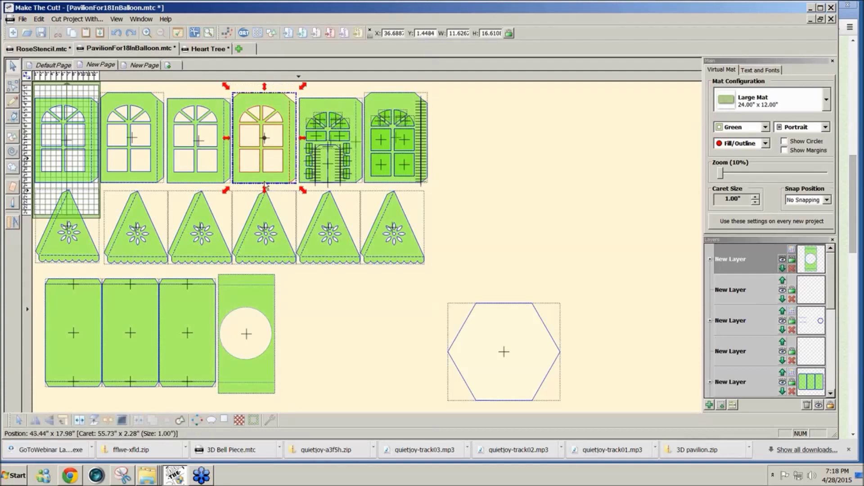
left_click_drag(267, 188, 482, 190)
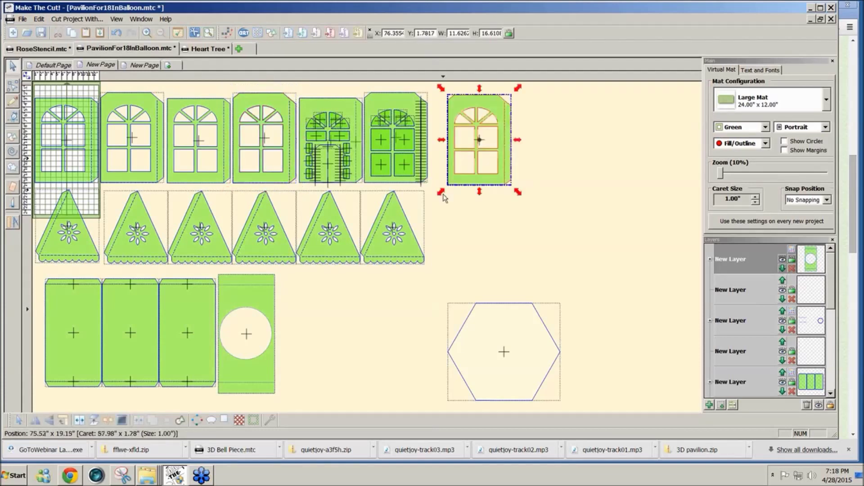
left_click(444, 198)
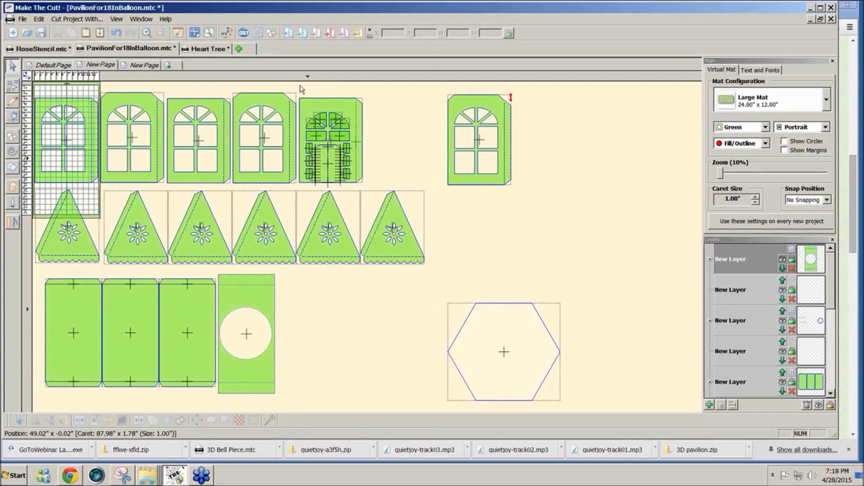
Raise the door panel's window openings slightly, keep the door at the panel's base, and join all the parts into one shape
left_click_drag(300, 89, 355, 192)
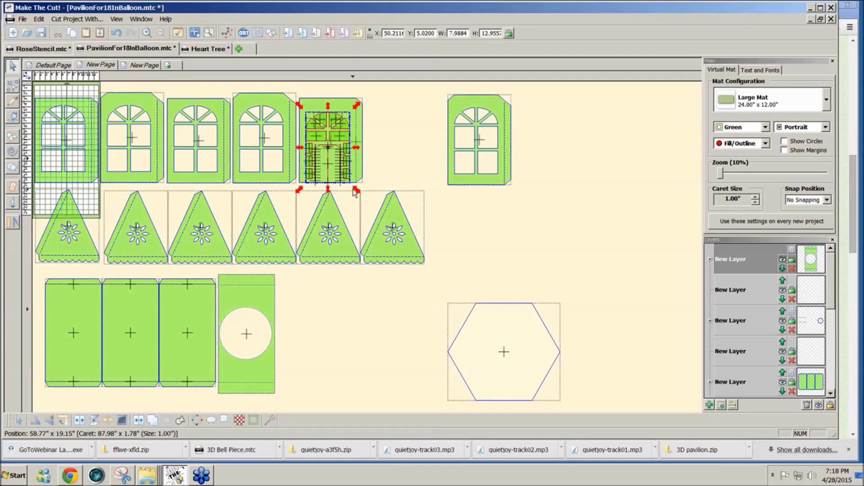
key("Up")
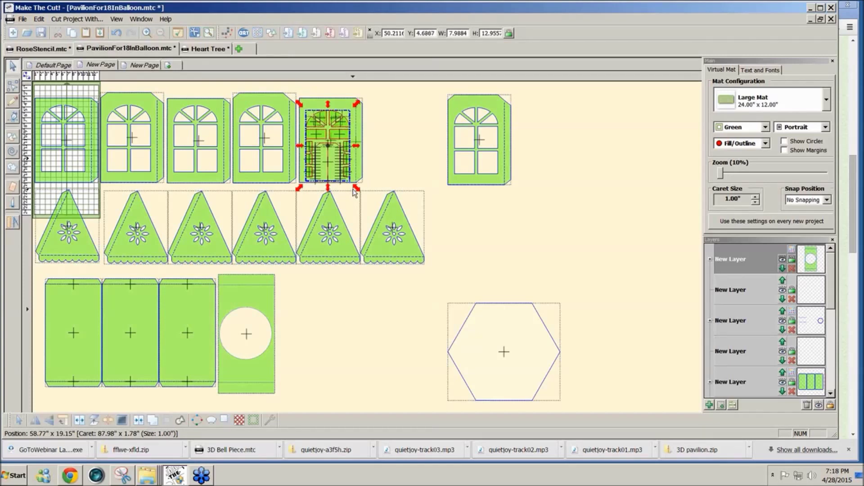
left_click(353, 191)
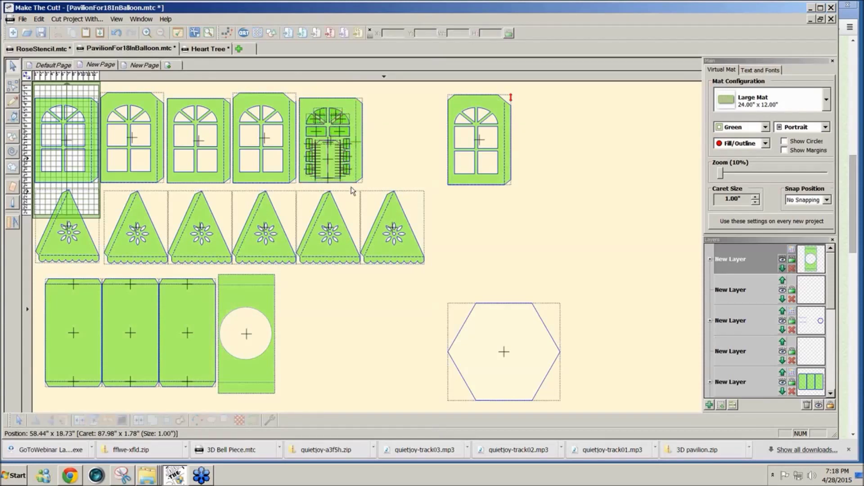
key("ctrl+z")
left_click(354, 166)
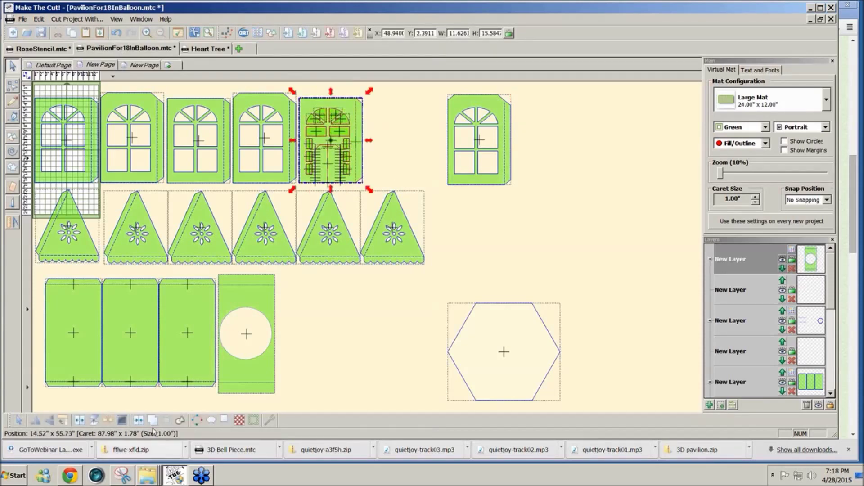
left_click(138, 422)
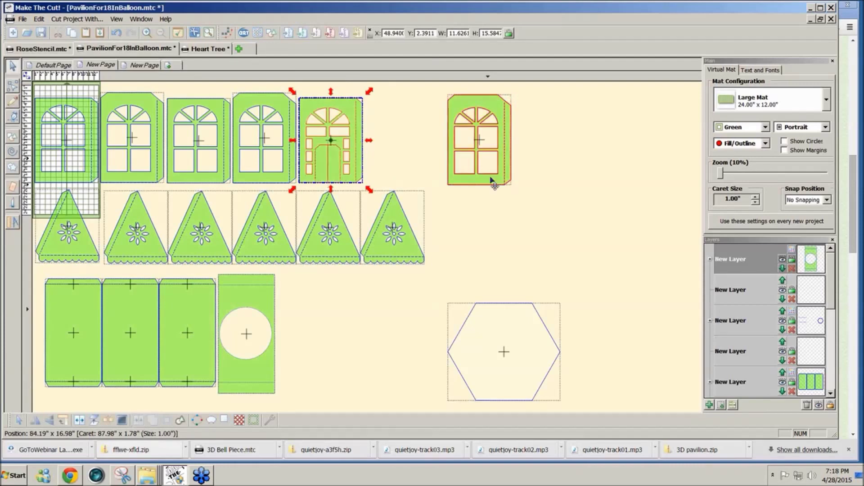
Move the copied window panel to the end of the wall row and the hexagon beside the circle panel at X about 45.43 inches
left_click(492, 181)
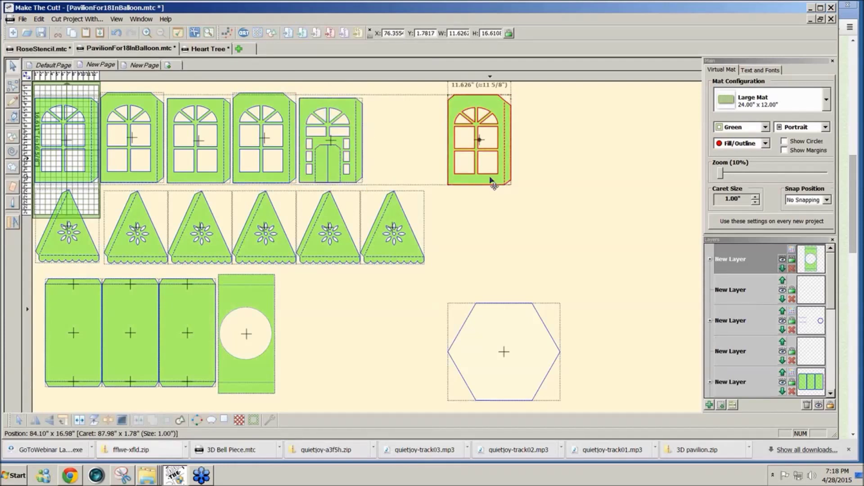
left_click_drag(492, 181, 411, 181)
left_click(480, 335)
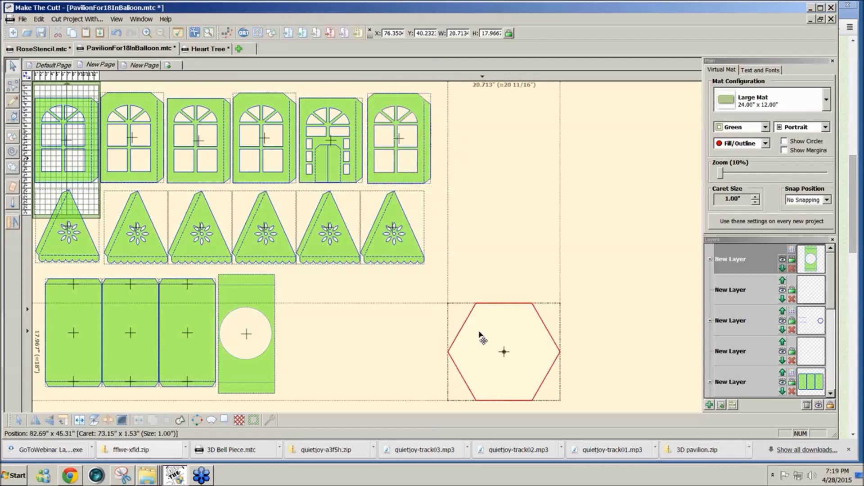
left_click_drag(481, 335, 333, 312)
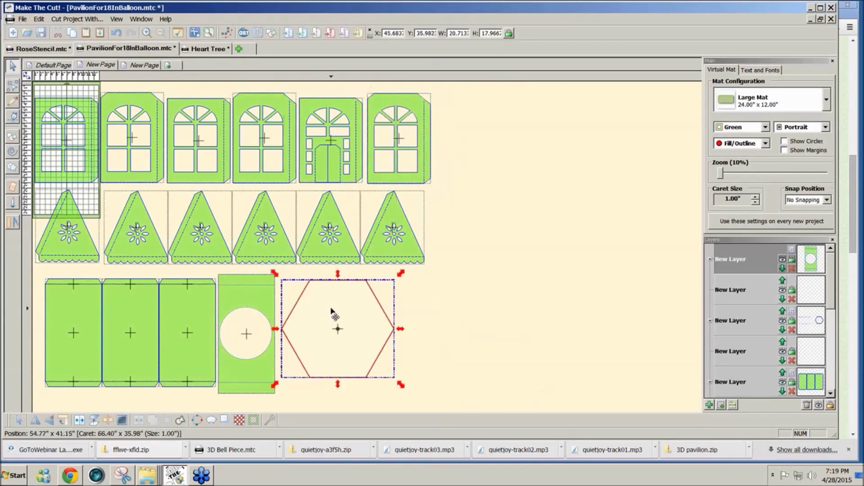
left_click_drag(340, 310, 340, 312)
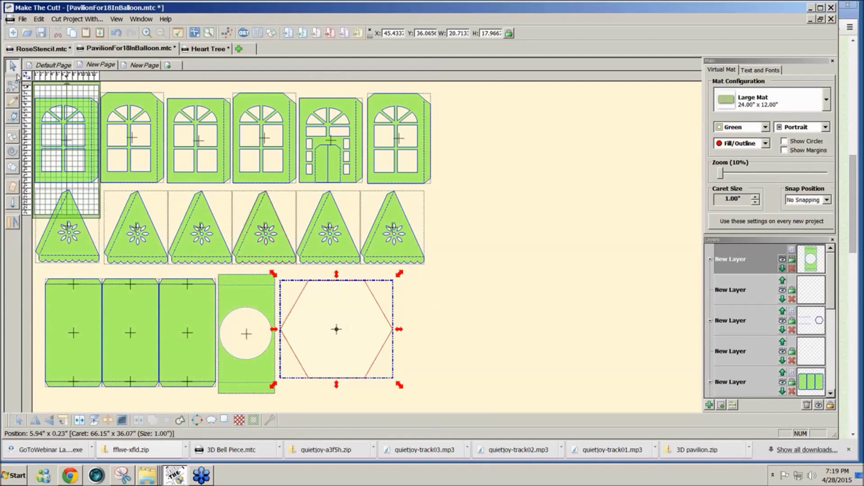
Try to split and break the hexagon into separate pieces
left_click(12, 87)
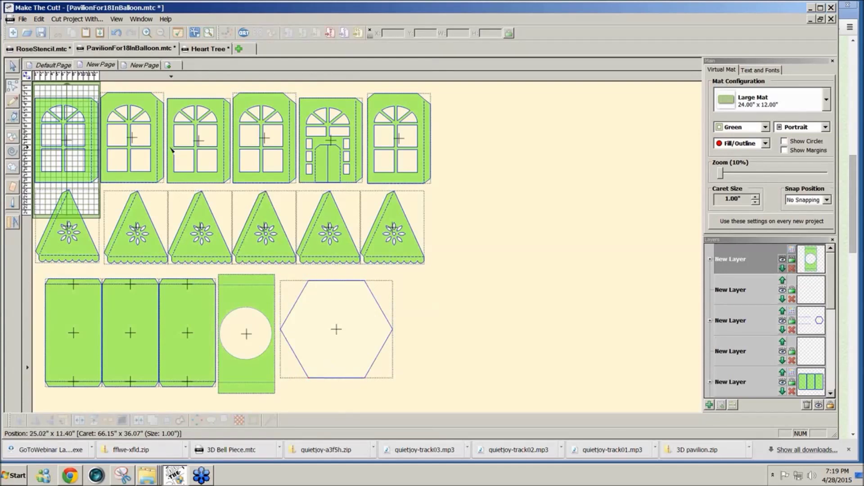
key("Escape")
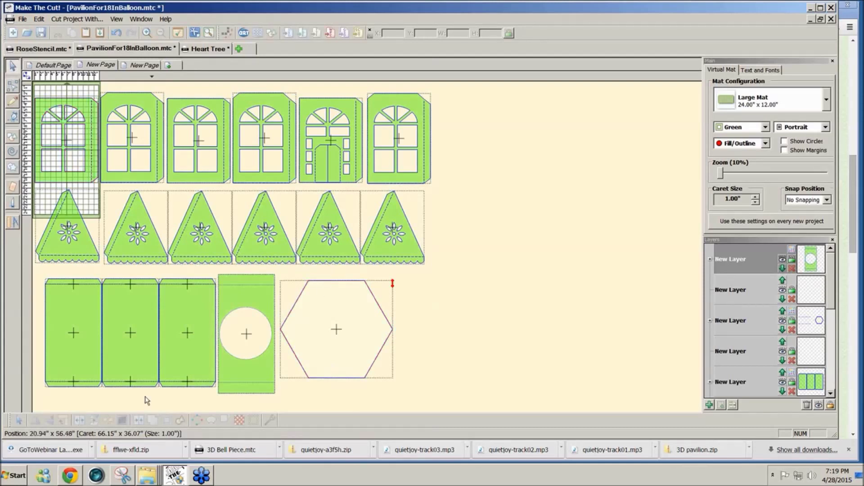
left_click(309, 293)
left_click(103, 421)
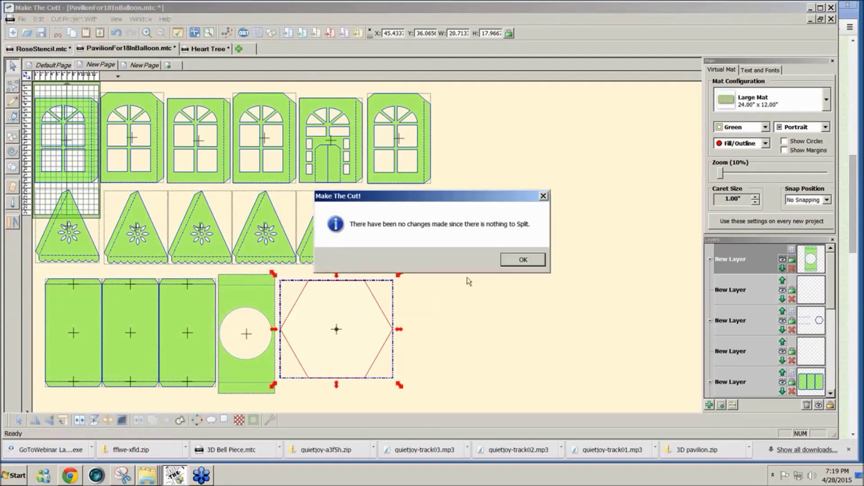
left_click(524, 260)
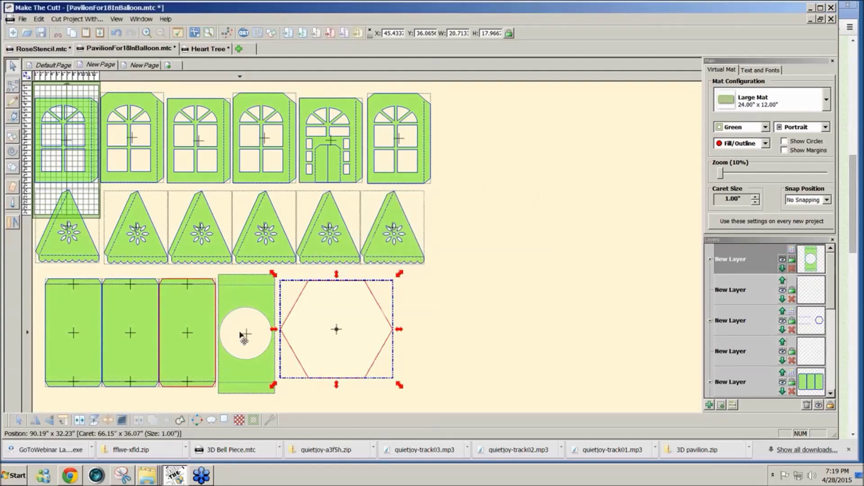
left_click(108, 420)
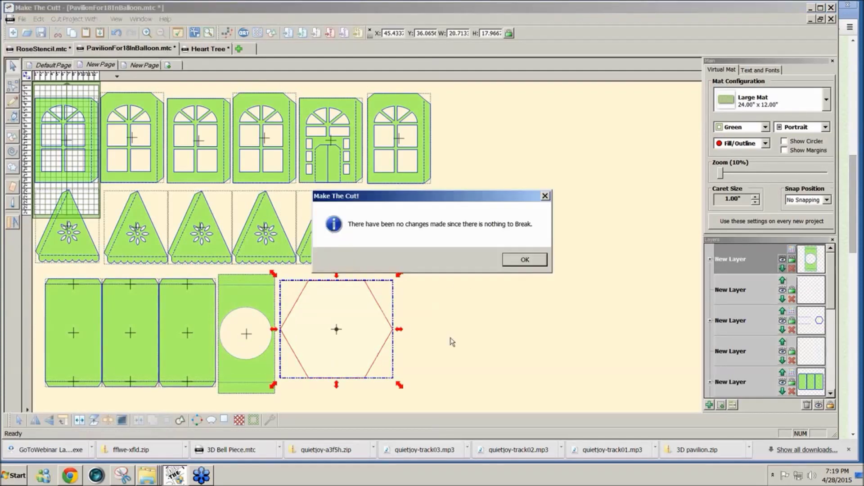
left_click(525, 260)
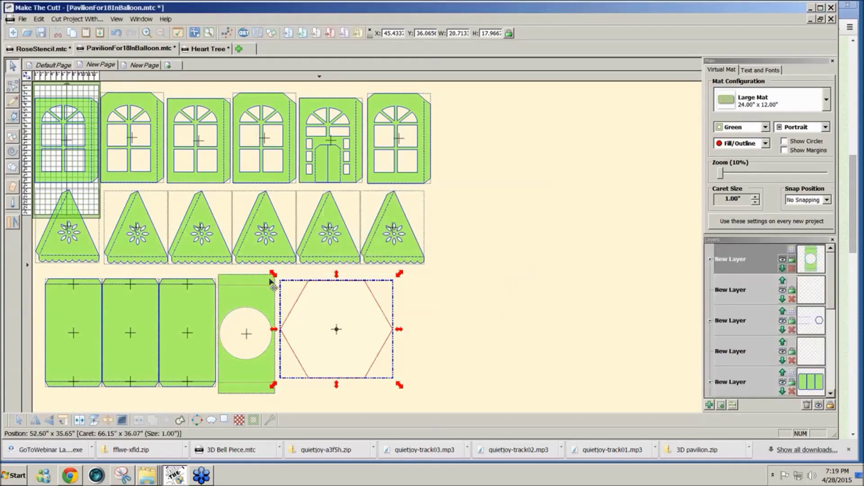
Break the hexagon's outline at the midpoints of its upper and lower edges
left_click(13, 85)
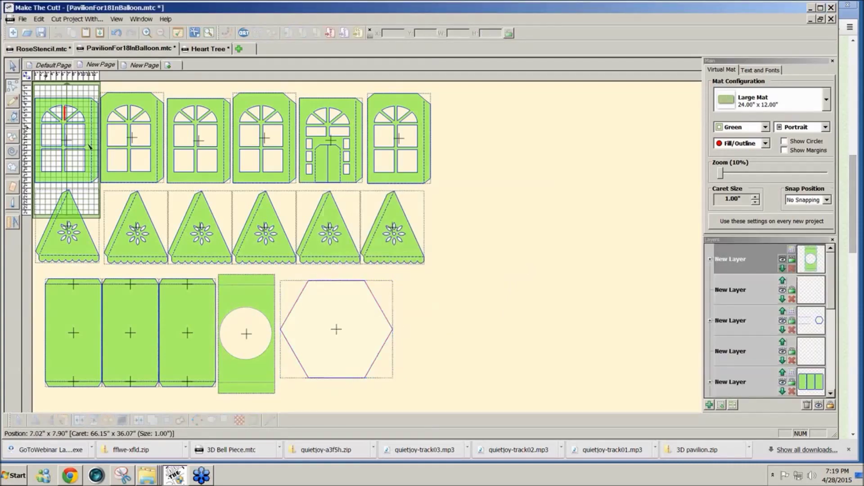
left_click(336, 281)
right_click(336, 282)
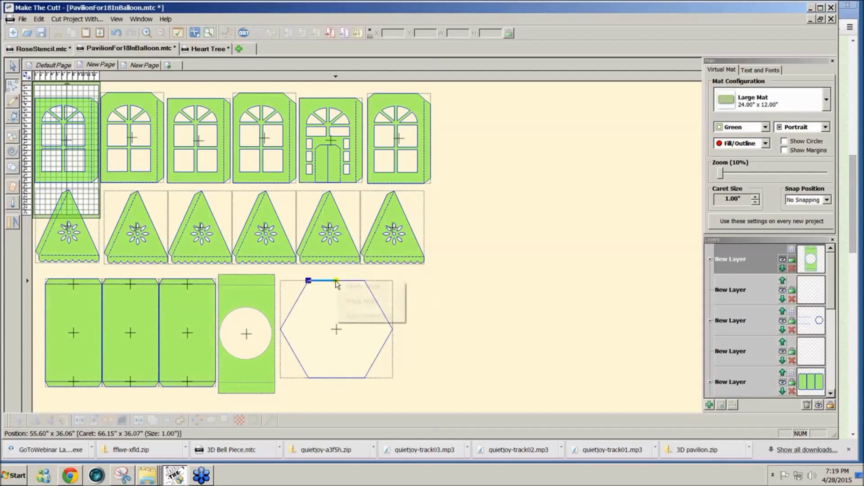
left_click(356, 302)
left_click(338, 379)
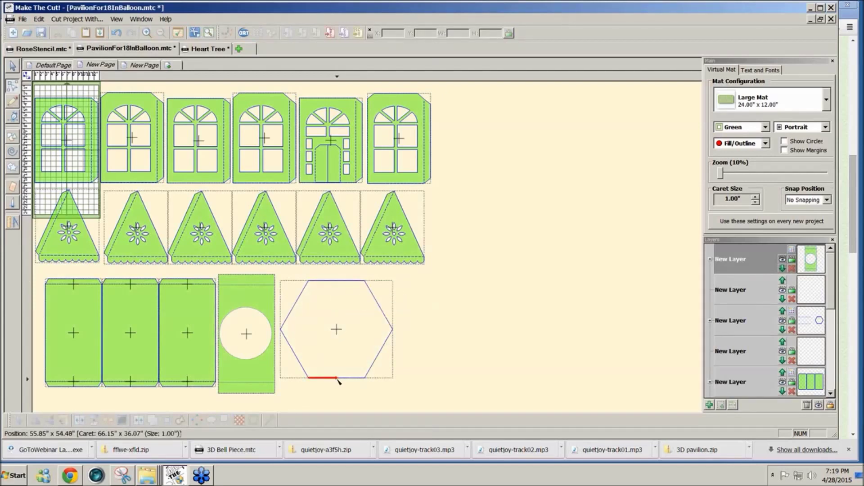
right_click(337, 378)
left_click(352, 400)
Split the hexagon into two separate halves and select the right half
left_click(12, 67)
left_click(298, 347)
left_click(80, 421)
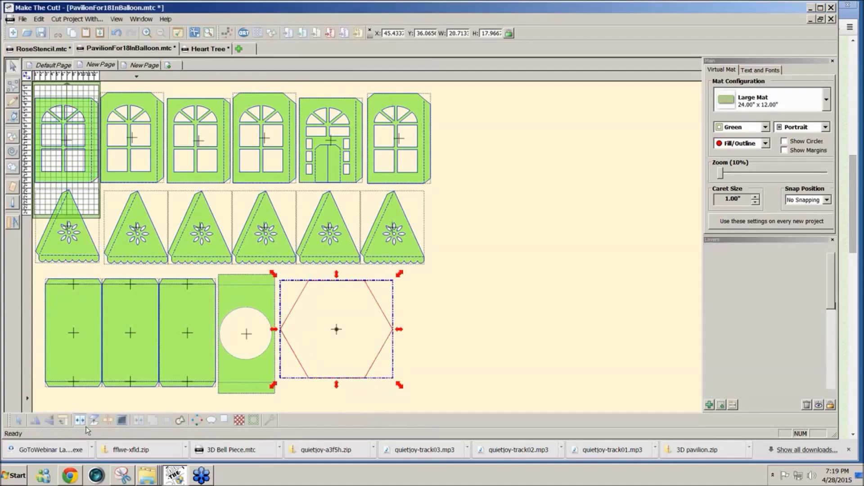
left_click_drag(332, 400, 407, 248)
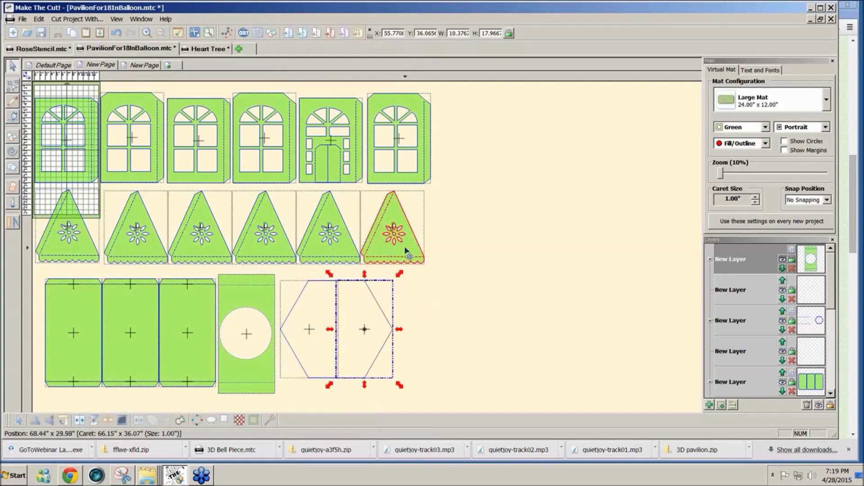
Move the right hexagon half to X about 56.77 inches and close the halves' open sides with straight lines
key("Right")
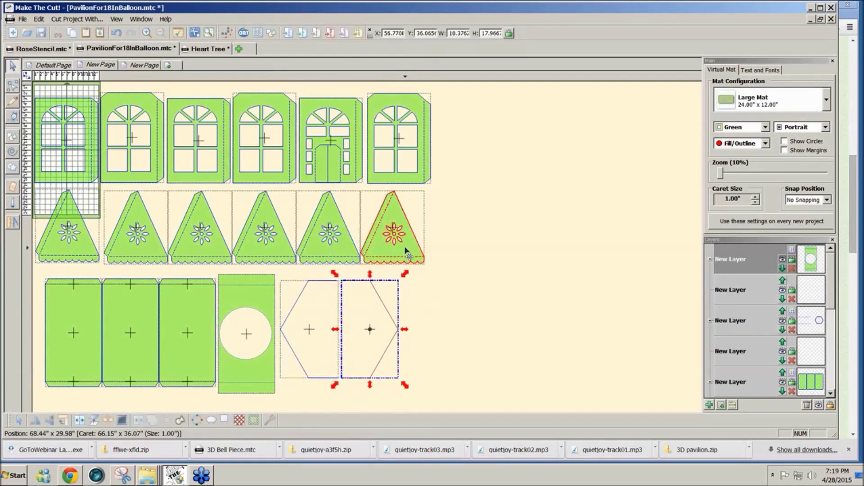
left_click(12, 118)
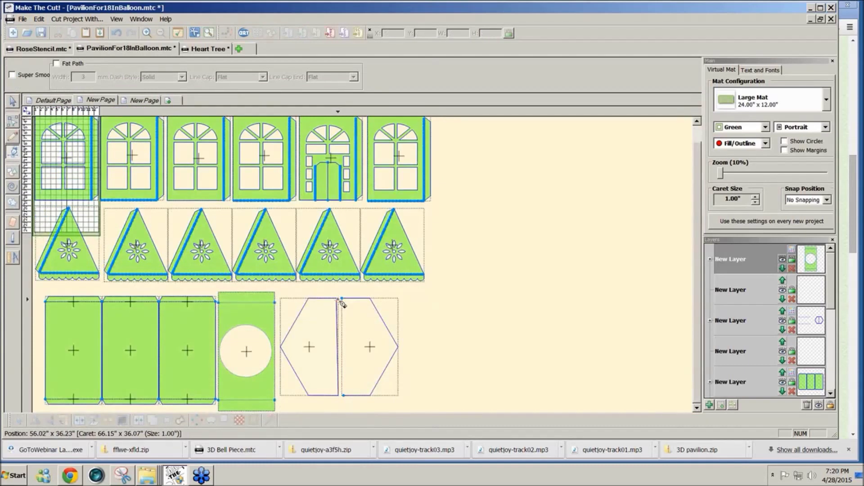
left_click(341, 299)
left_click(343, 394)
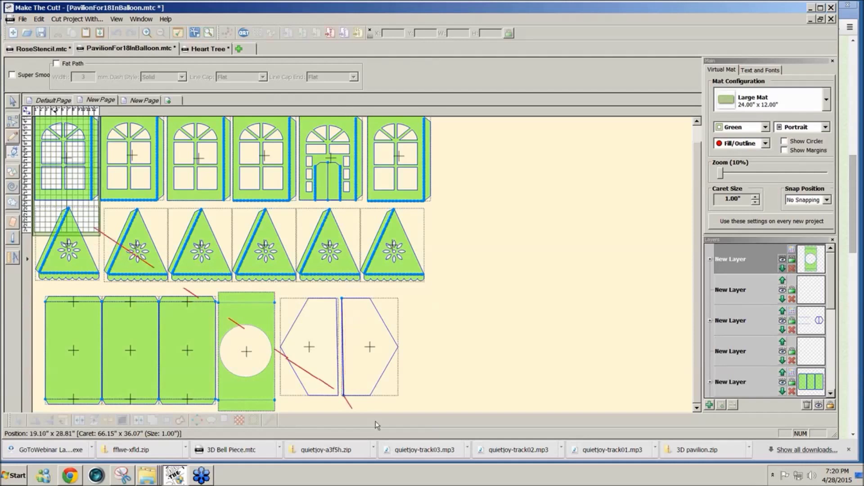
left_click(11, 102)
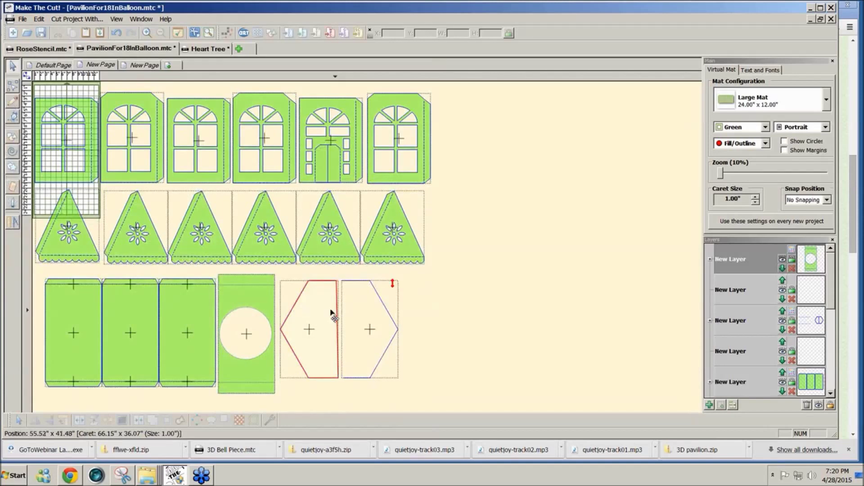
Convert the left half's closing segment to a straight line and align its upper node with the hexagon's top edge
left_click(11, 87)
left_click(337, 314)
right_click(338, 293)
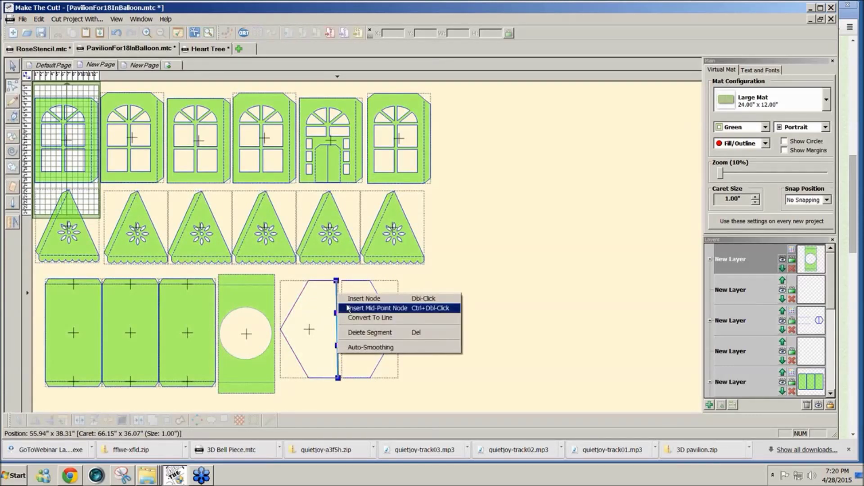
left_click(365, 318)
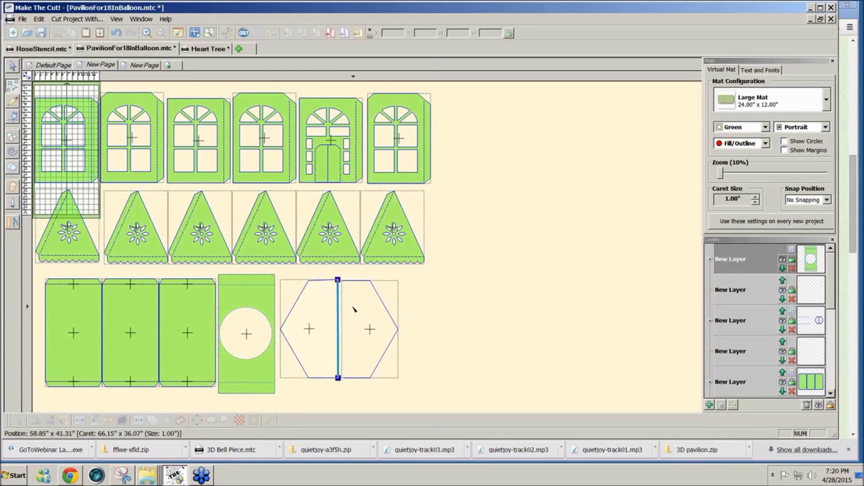
left_click_drag(339, 281, 339, 283)
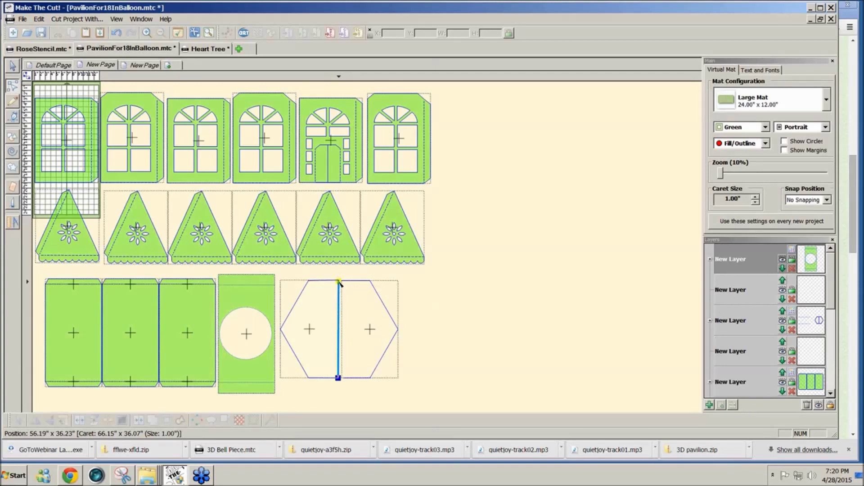
left_click(339, 281)
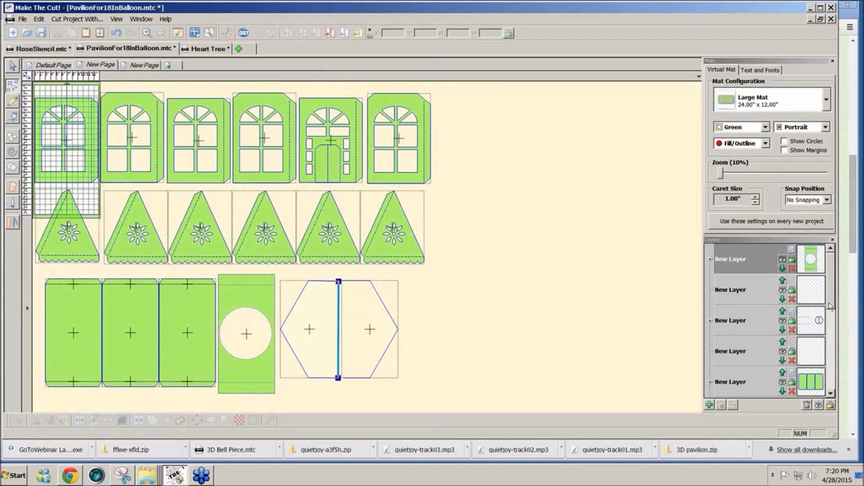
Remove all empty layers from the page
left_click_drag(829, 307, 834, 385)
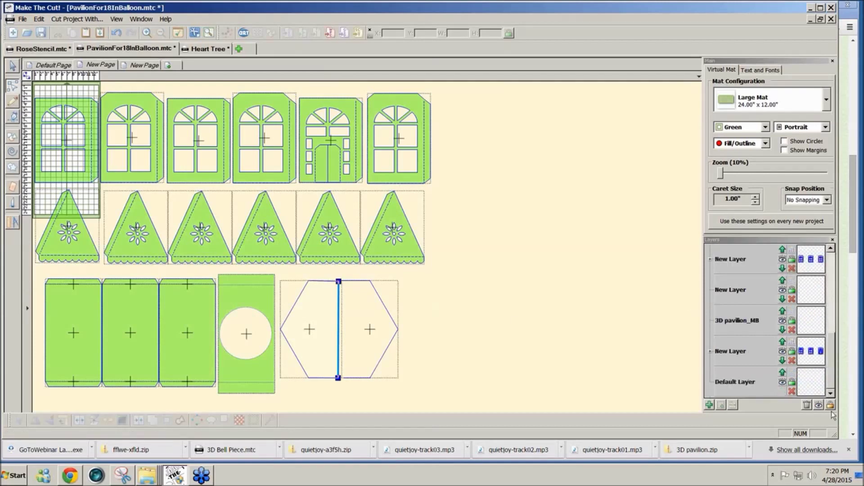
left_click(807, 406)
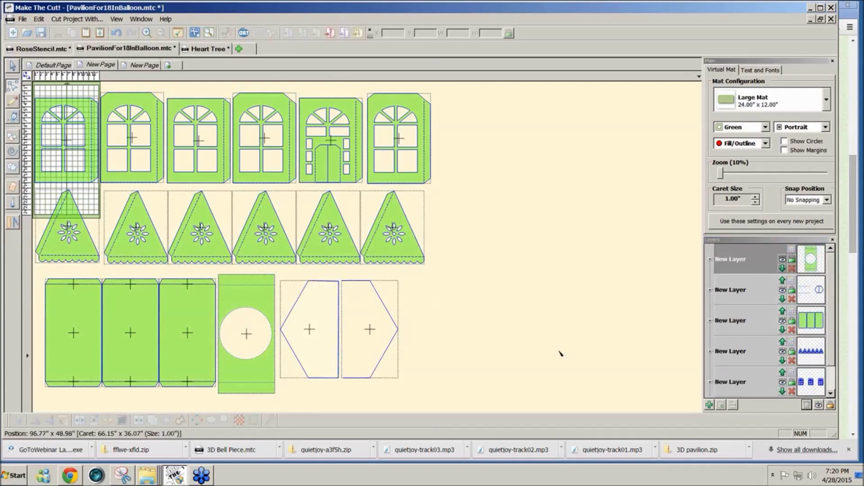
left_click(339, 281)
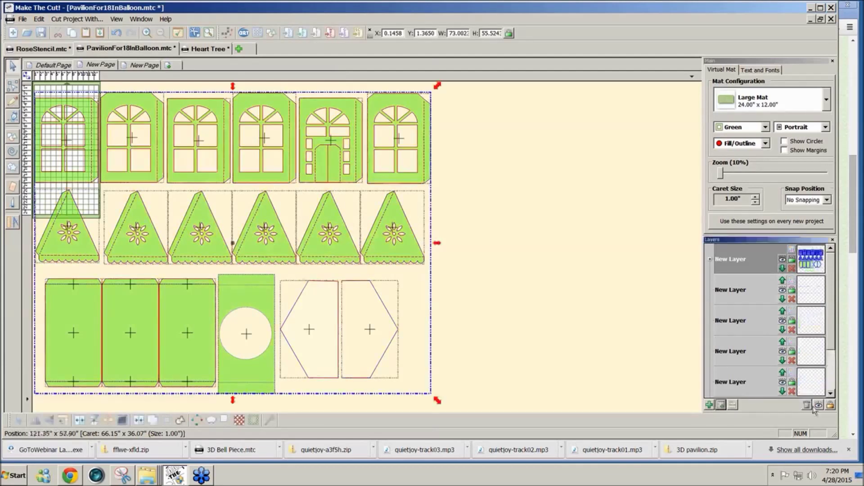
Try to clear the empty layers and send the single layer holding all shapes to its own page
left_click(807, 406)
right_click(739, 260)
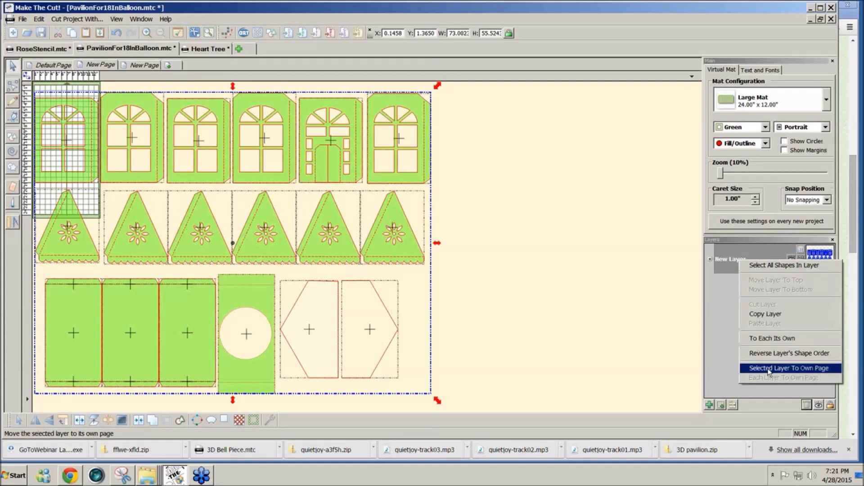
left_click(768, 371)
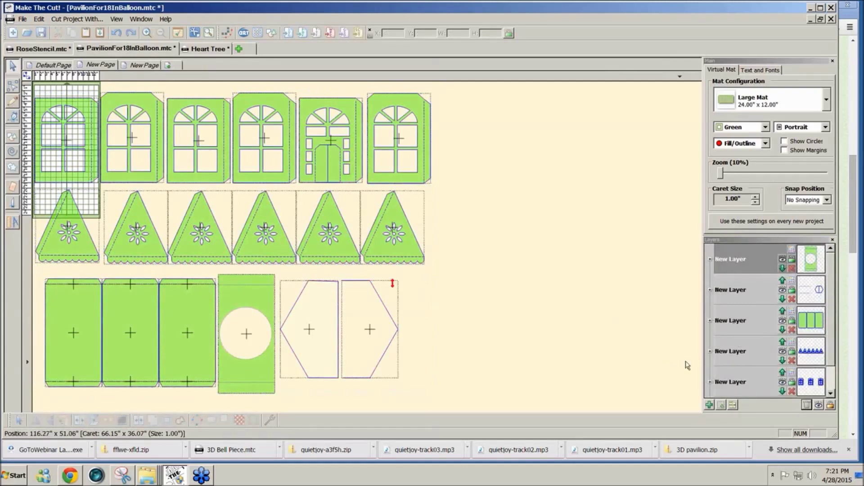
Send each layer of the pavilion layout to its own page
scroll(833, 358, "down", 1)
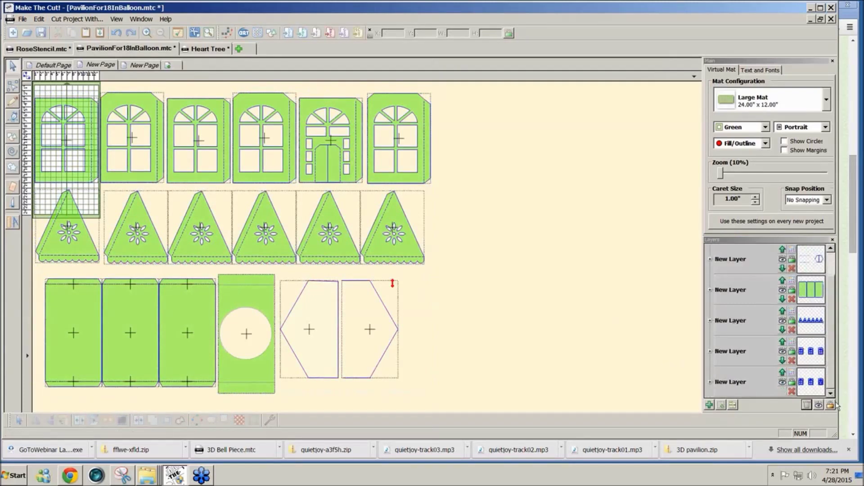
left_click(728, 385)
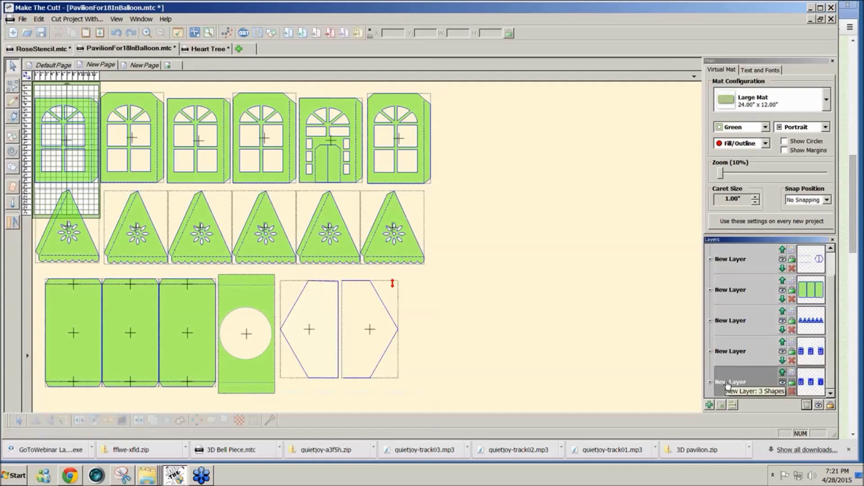
right_click(727, 385)
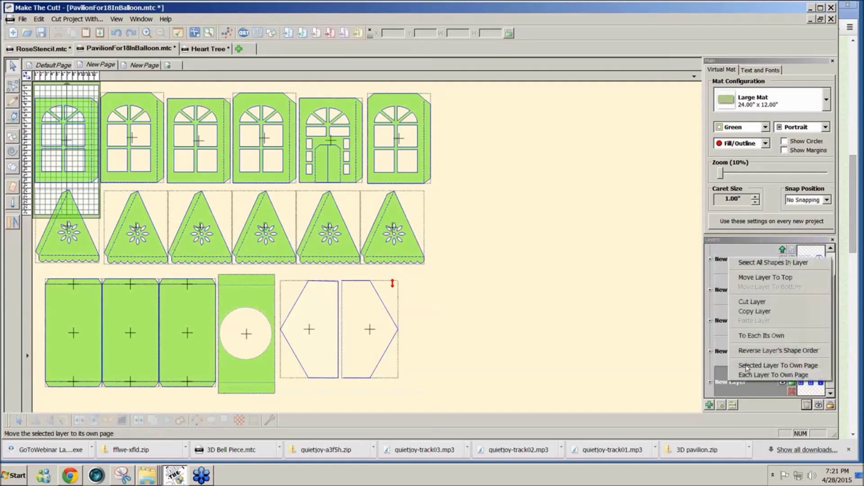
left_click(763, 375)
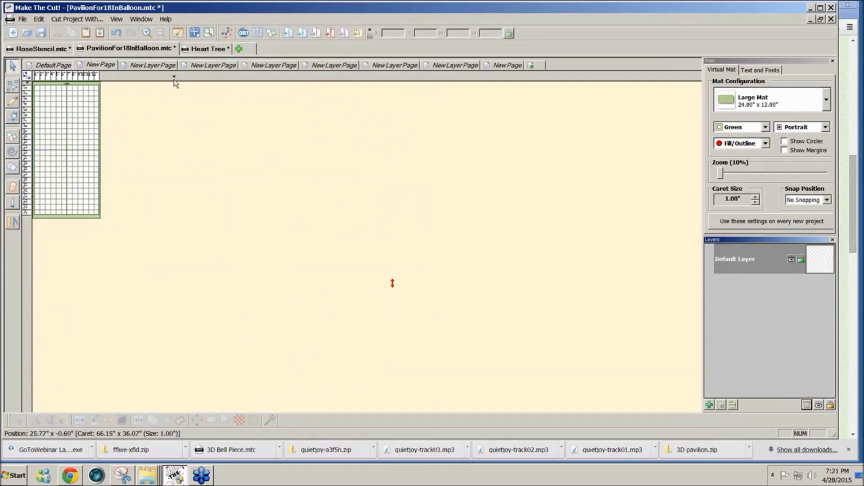
Look through the new layer pages, the reference drawing page and the default page to check which shapes each holds
left_click(153, 66)
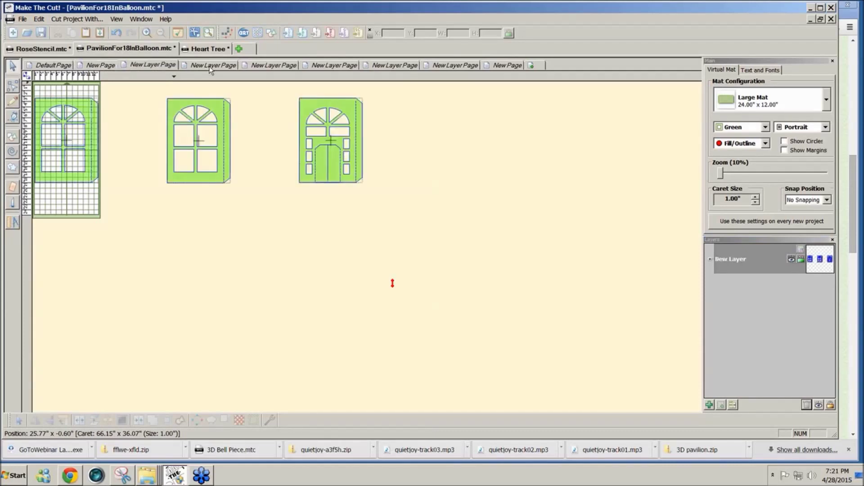
left_click(210, 67)
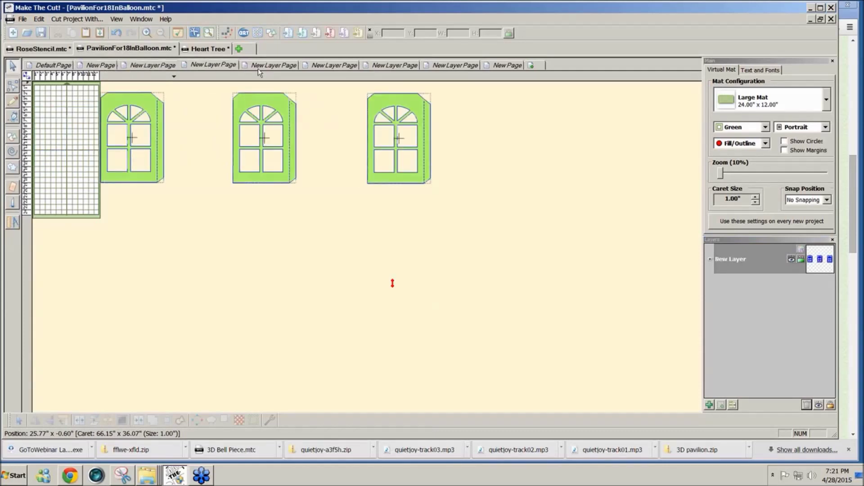
left_click(274, 65)
left_click(334, 65)
left_click(395, 66)
left_click(455, 65)
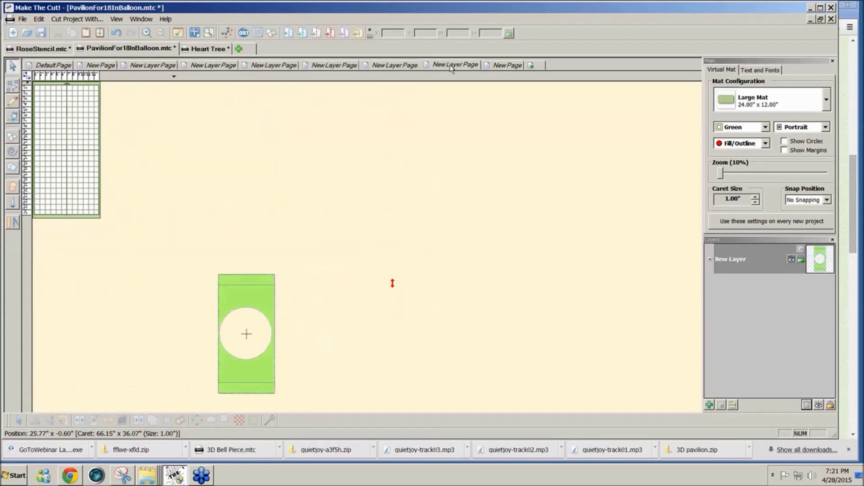
left_click(496, 69)
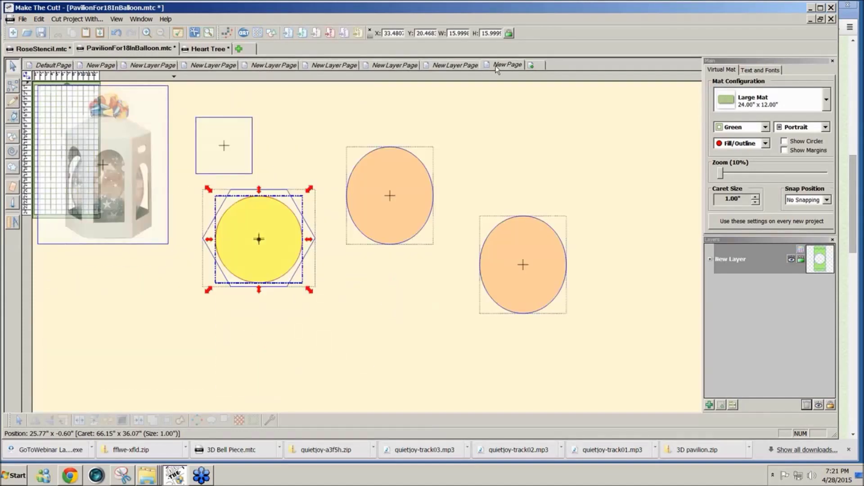
left_click(47, 67)
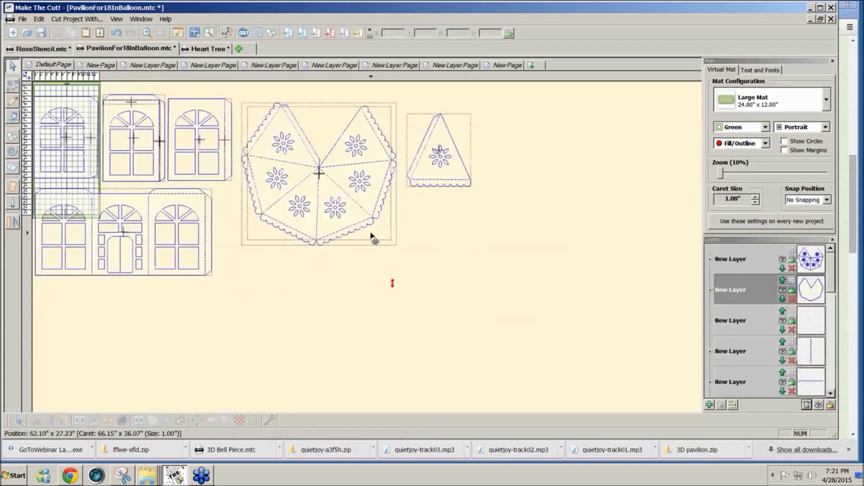
Delete the empty page named New Page
left_click(101, 65)
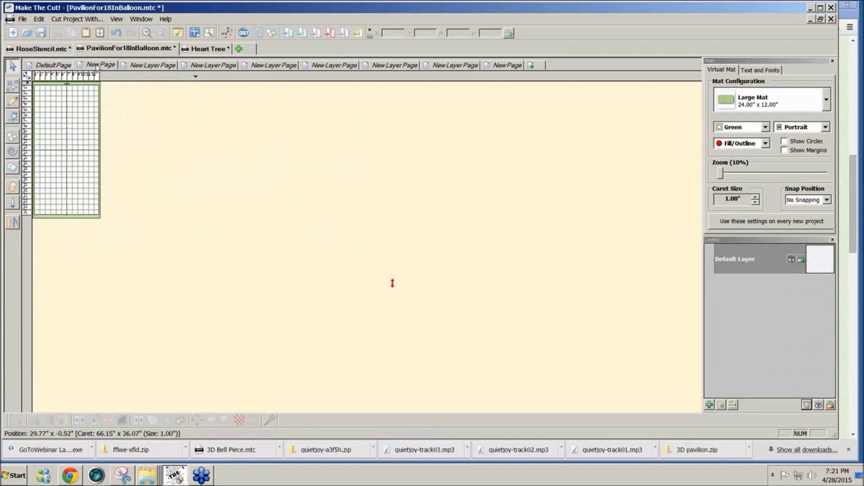
right_click(96, 67)
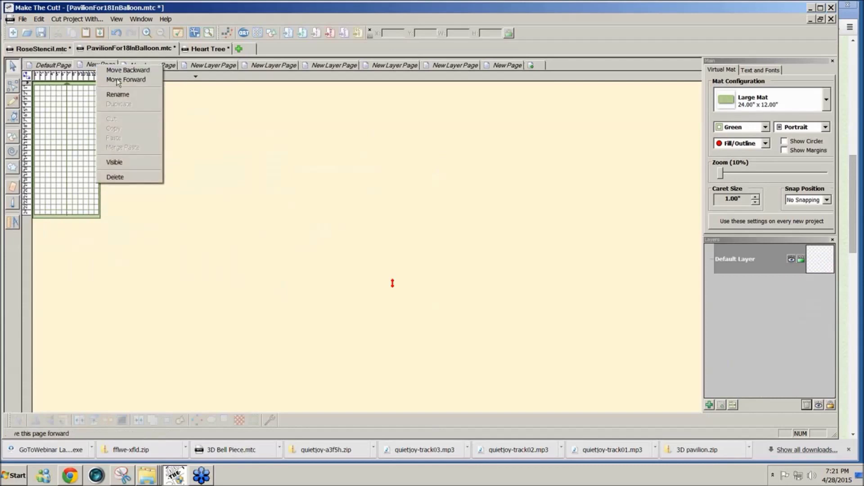
left_click(116, 177)
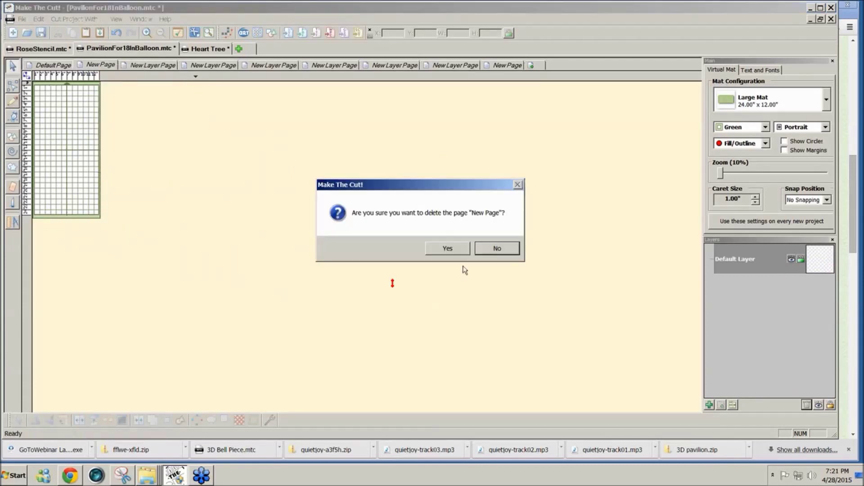
left_click(447, 248)
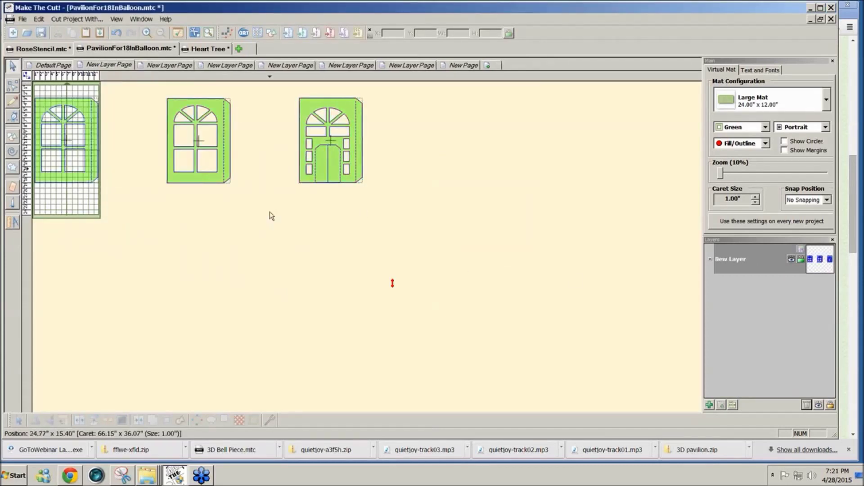
Separate the two window panels and the door panel on the first layer page so each shape has its own layer
left_click_drag(440, 242, 31, 77)
right_click(738, 260)
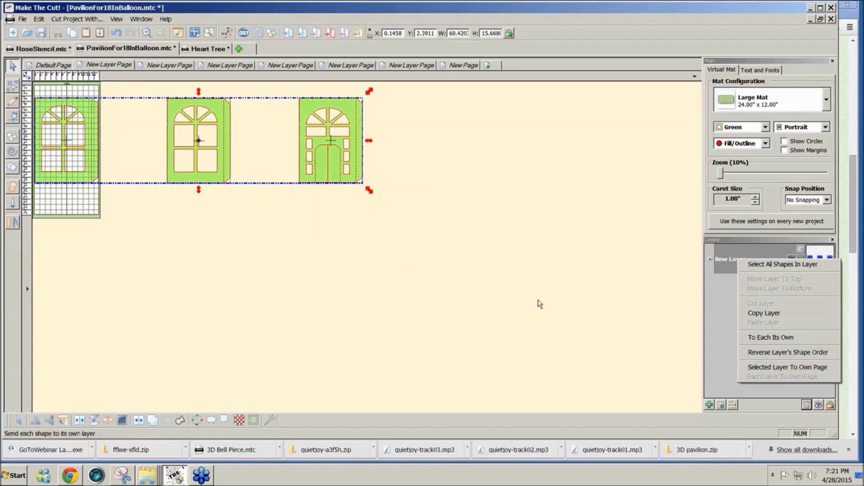
left_click_drag(524, 280, 365, 158)
right_click(735, 265)
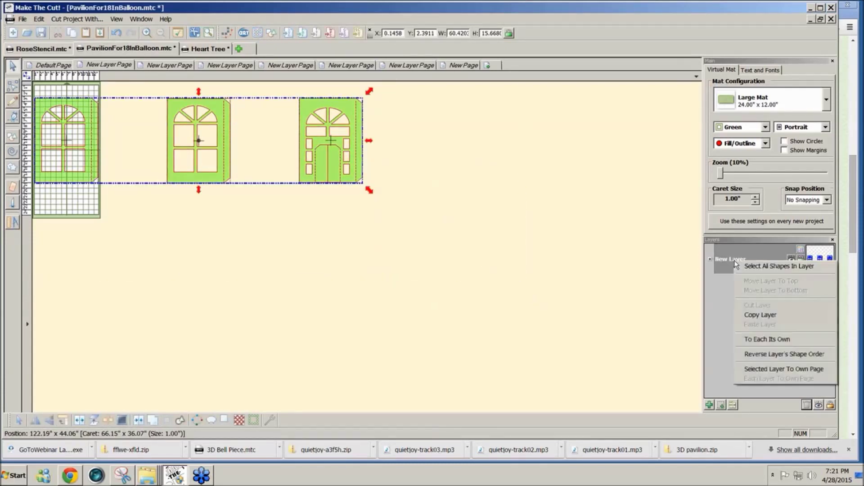
left_click(768, 339)
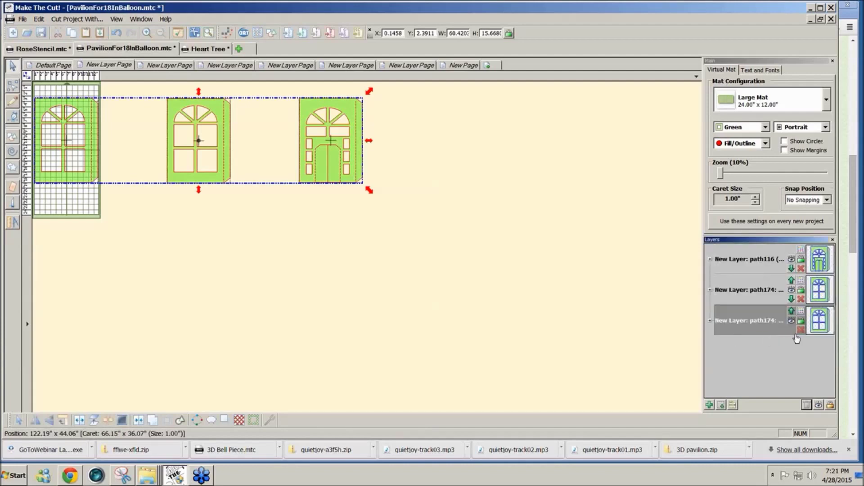
Send the first window panel's layer to its own page and move the remaining two panels to X 0.1458, Y 2.5578 inches
right_click(755, 325)
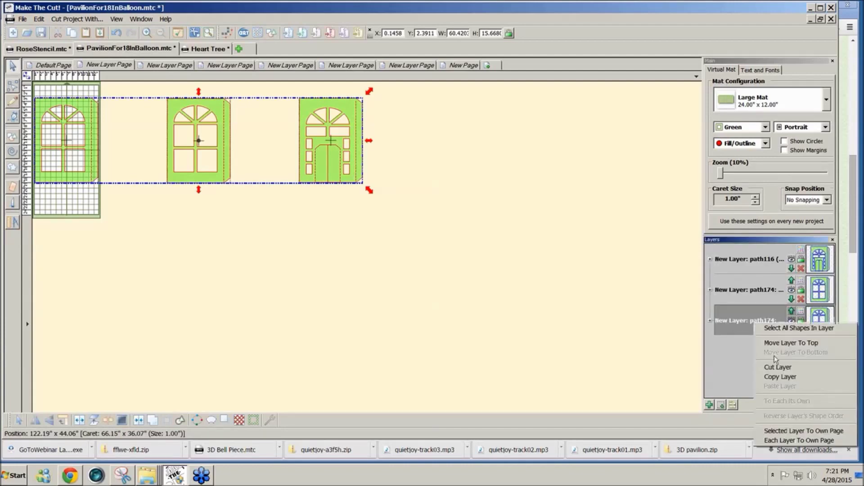
left_click(787, 431)
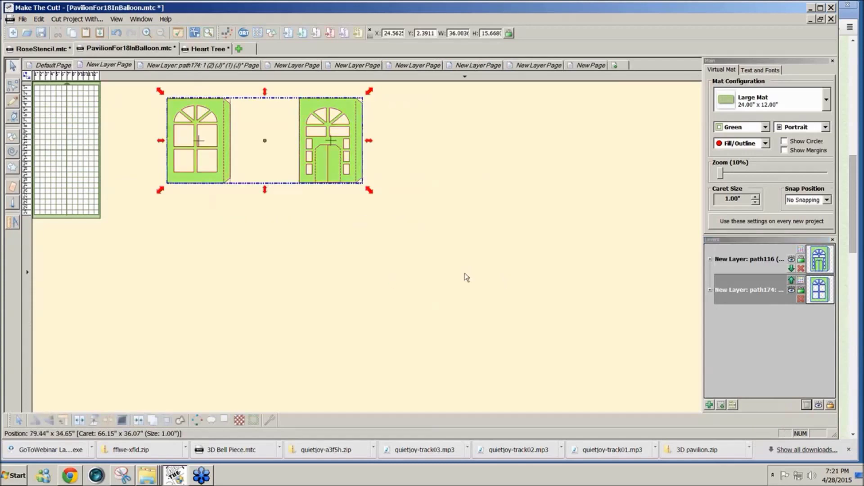
left_click_drag(346, 171, 213, 171)
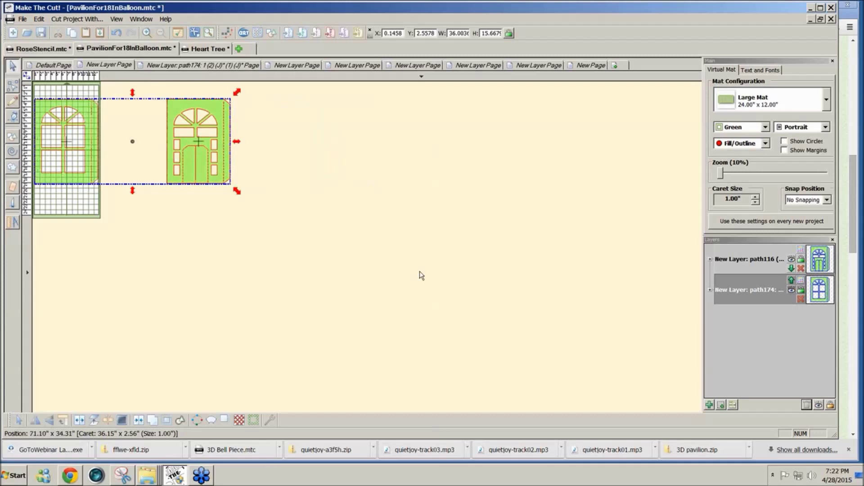
left_click(420, 274)
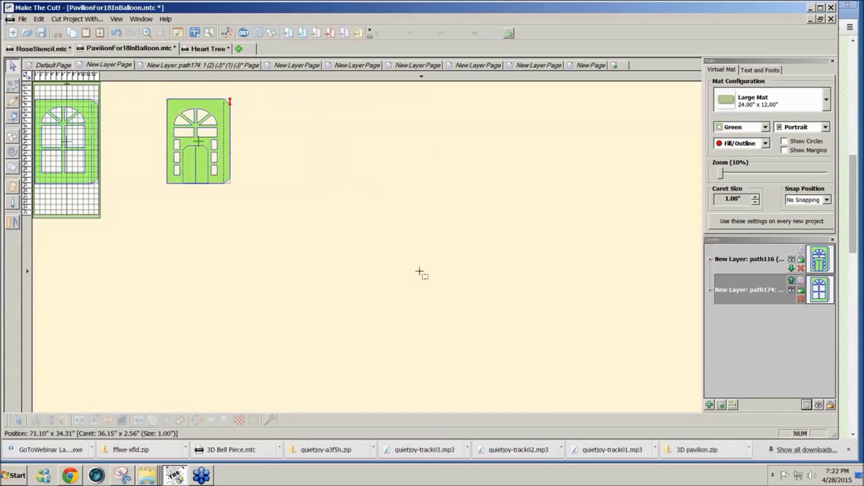
Send the door panel to its own page, leaving the window panel on the mat
left_click_drag(419, 272, 143, 90)
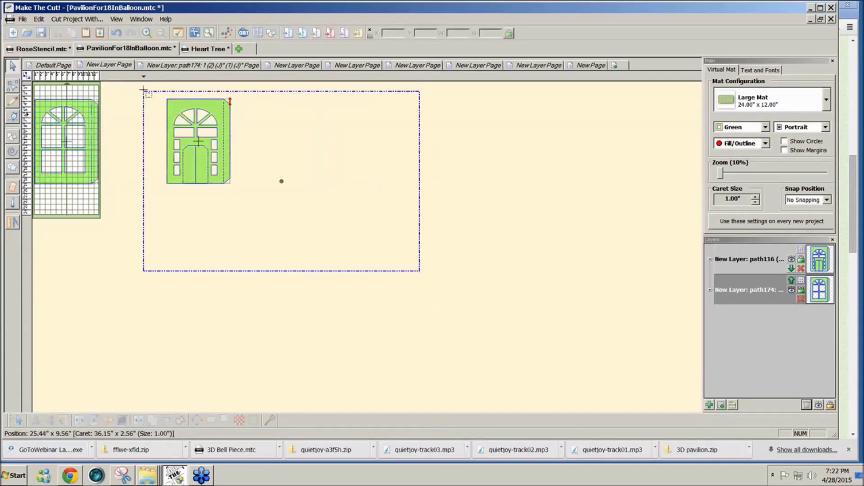
left_click_drag(143, 91, 144, 90)
right_click(730, 255)
left_click(768, 356)
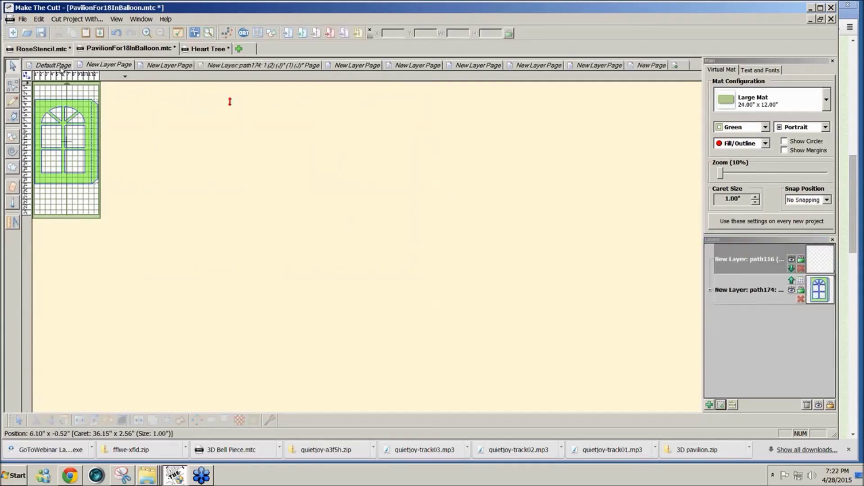
Move the door panel on its own page onto the mat, to about X -0.06, Y 2.06 inches
left_click(155, 67)
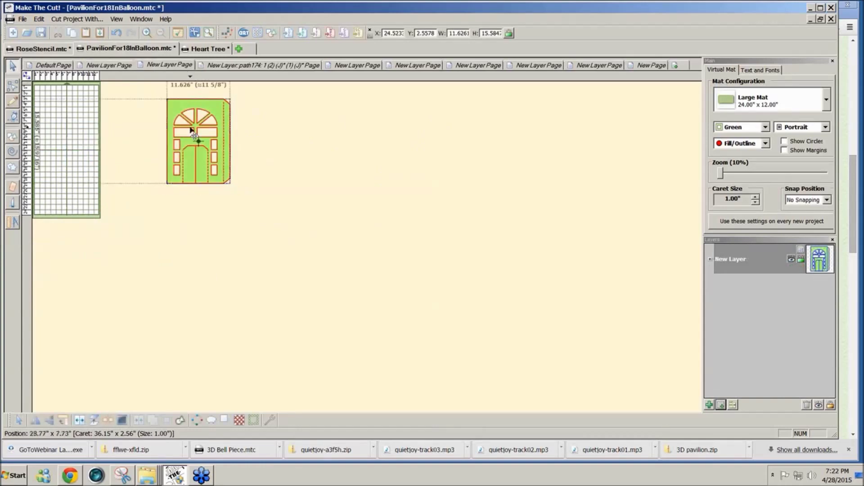
left_click_drag(186, 103, 58, 127)
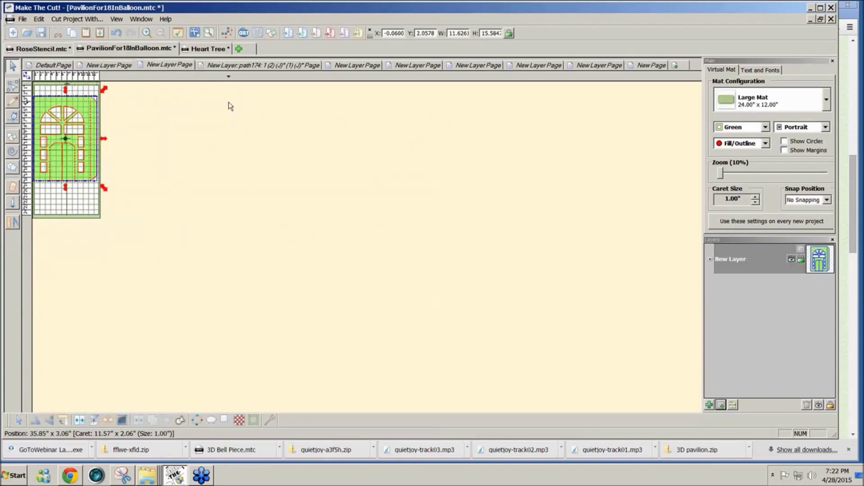
left_click(243, 65)
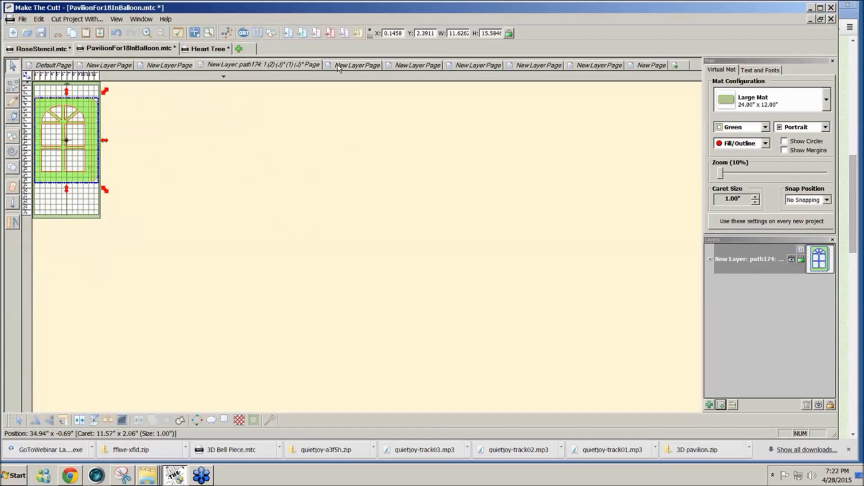
Separate the three window panels on the following layer page with To Each Its Own so each has its own layer
left_click(338, 66)
left_click_drag(455, 237, 215, 37)
left_click_drag(139, 104, 74, 108)
left_click_drag(238, 107, 458, 204)
right_click(724, 263)
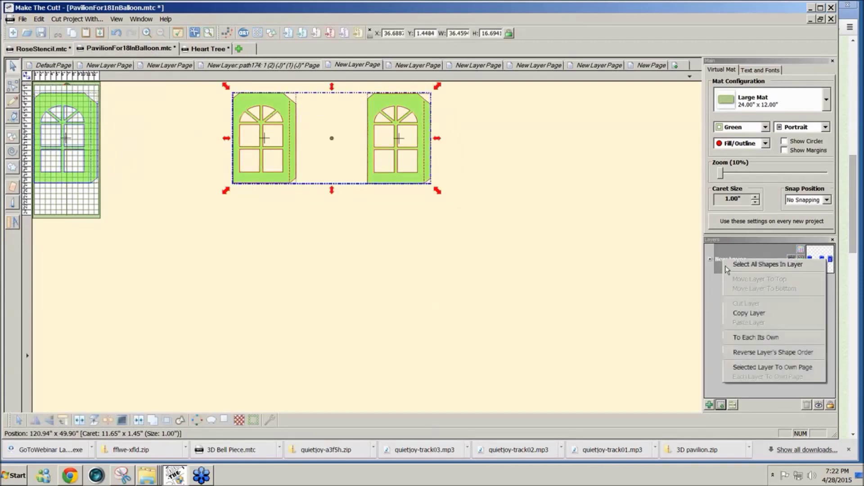
left_click(758, 339)
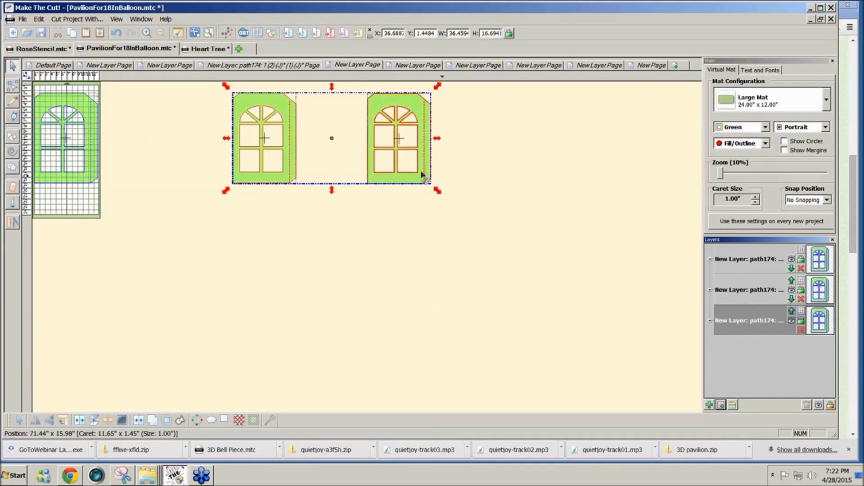
Move the two off-mat window panels to X 13.77, Y 1.20 inches and send each layer to its own page
left_click_drag(423, 177, 295, 178)
right_click(741, 321)
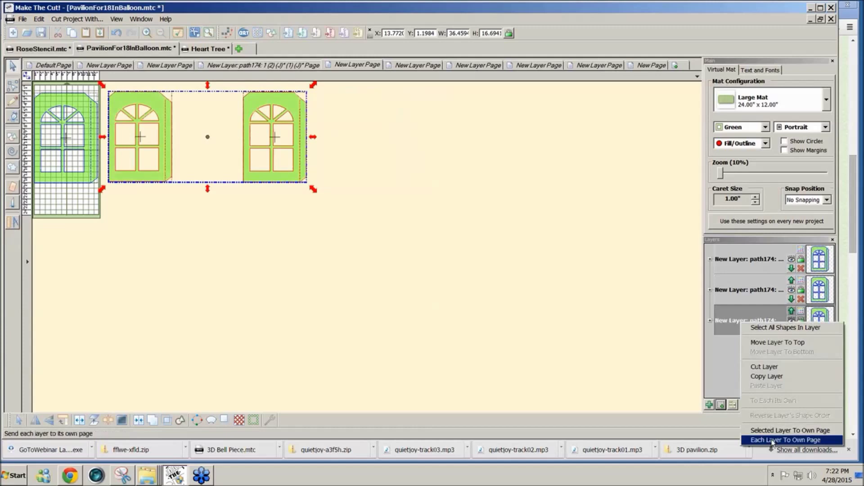
left_click(772, 441)
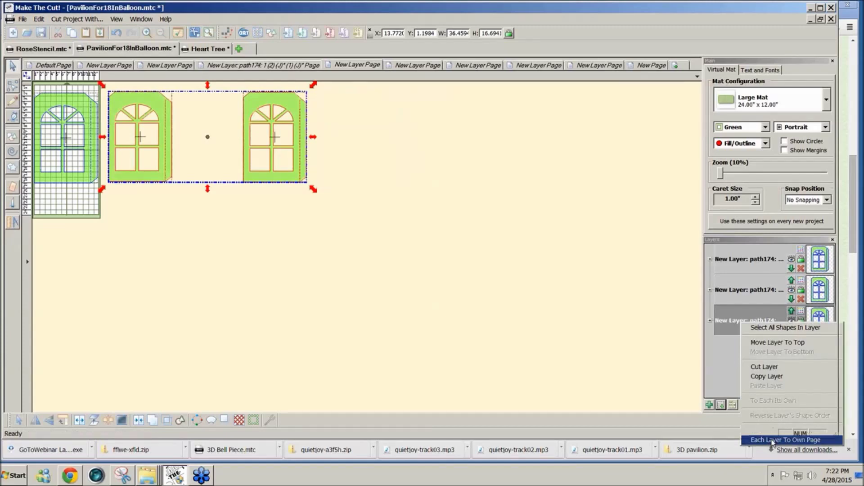
Delete the emptied New Layer Page that held the three window panels
left_click(112, 67)
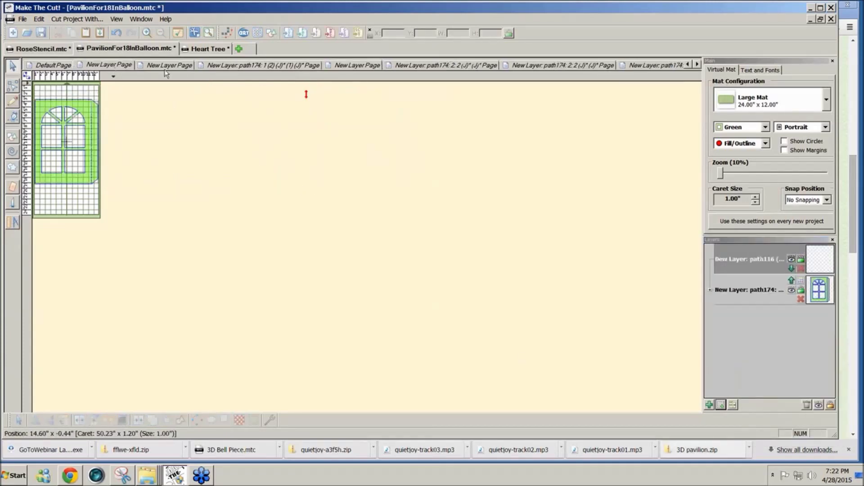
left_click(166, 68)
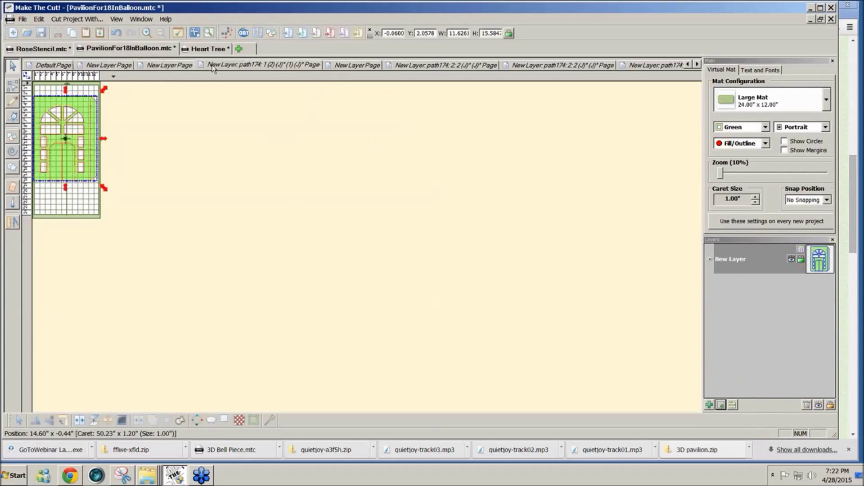
left_click(296, 66)
left_click(355, 65)
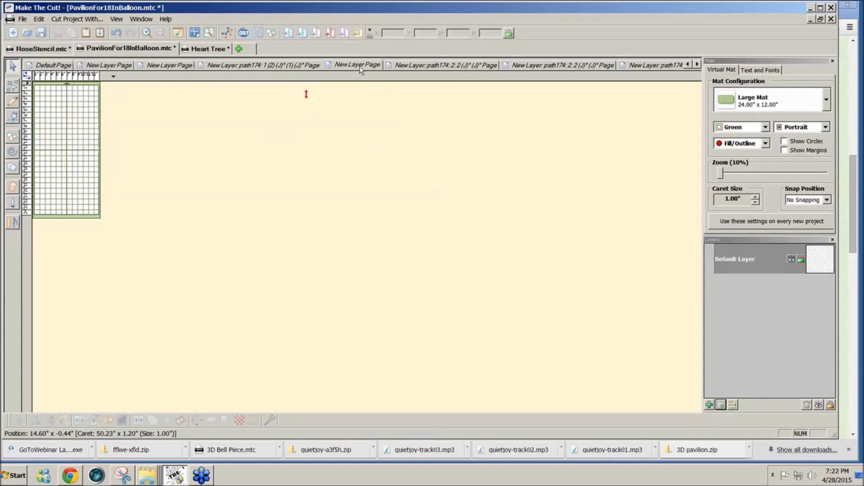
right_click(356, 67)
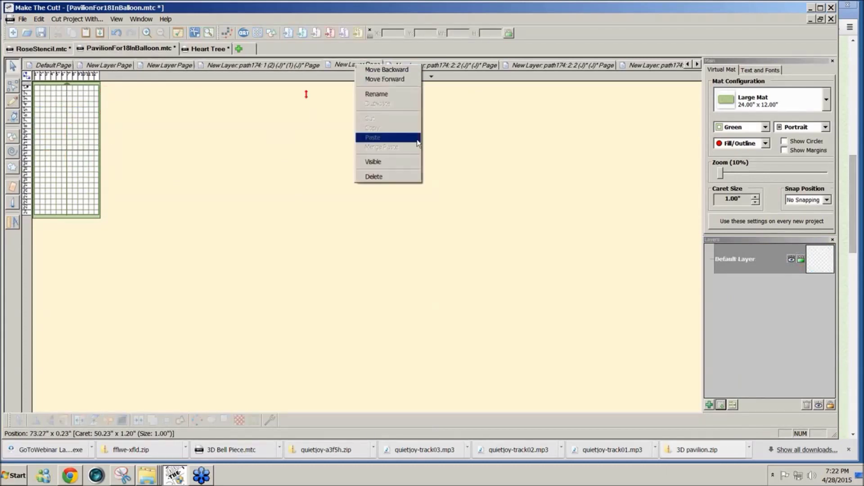
left_click(407, 177)
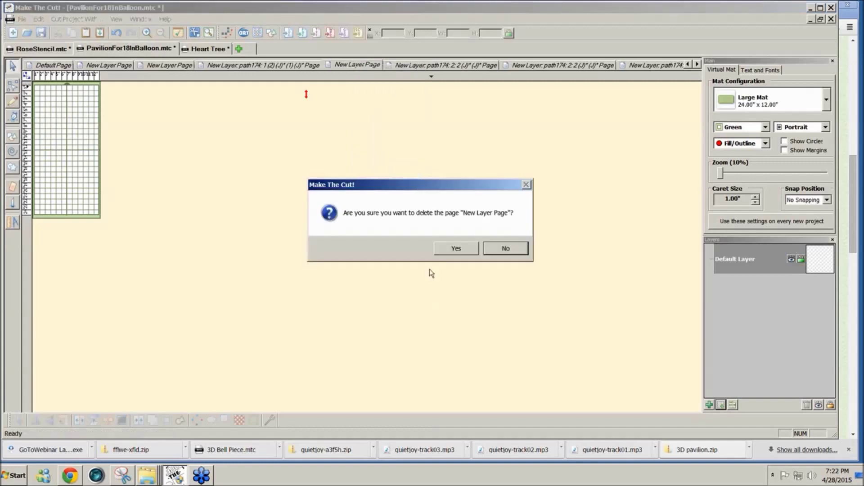
left_click(456, 248)
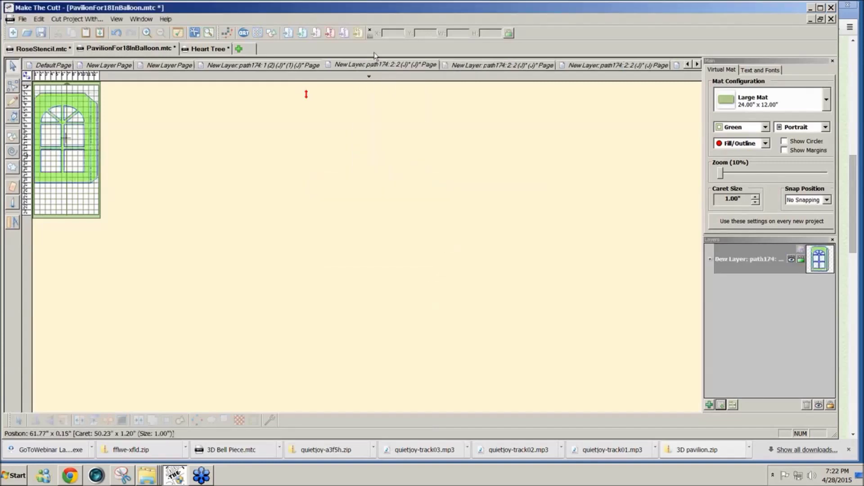
Place the two remaining window panels on the mats of their pages, at X 0.1054, Y 1.1984 and X 0.2720, Y 0.9484 inches
left_click(476, 66)
left_click_drag(211, 215, 36, 87)
left_click_drag(150, 118, 77, 118)
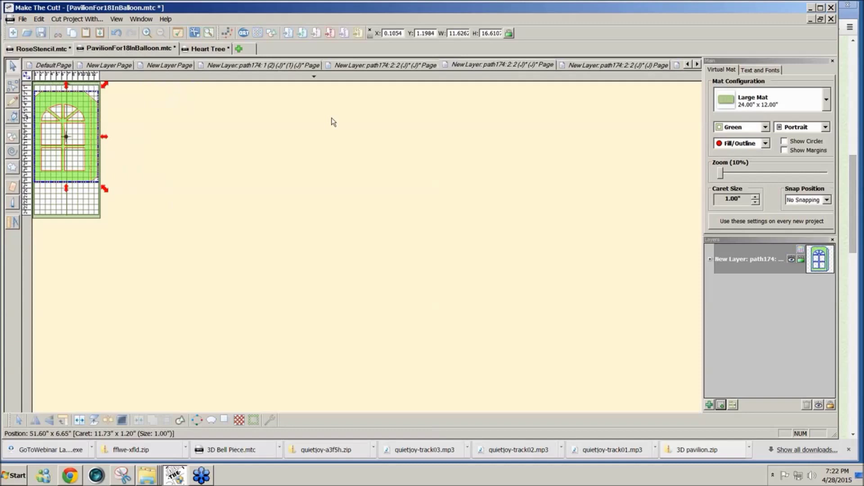
left_click(578, 66)
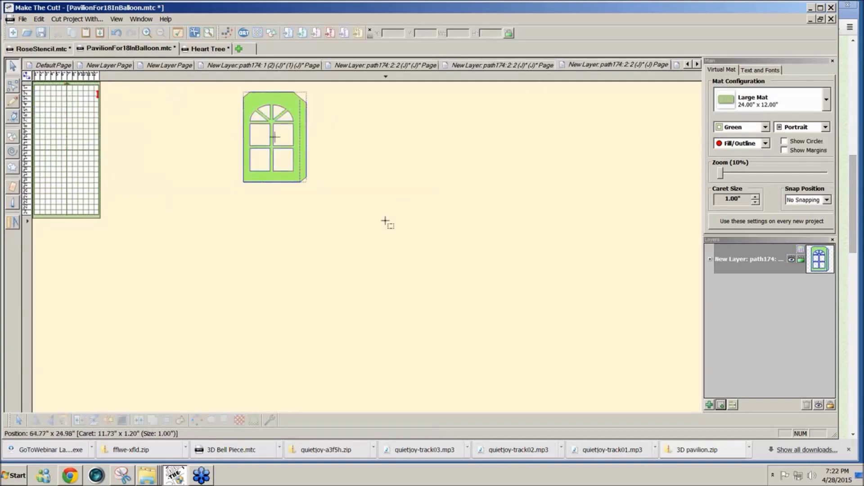
left_click_drag(263, 115, 55, 113)
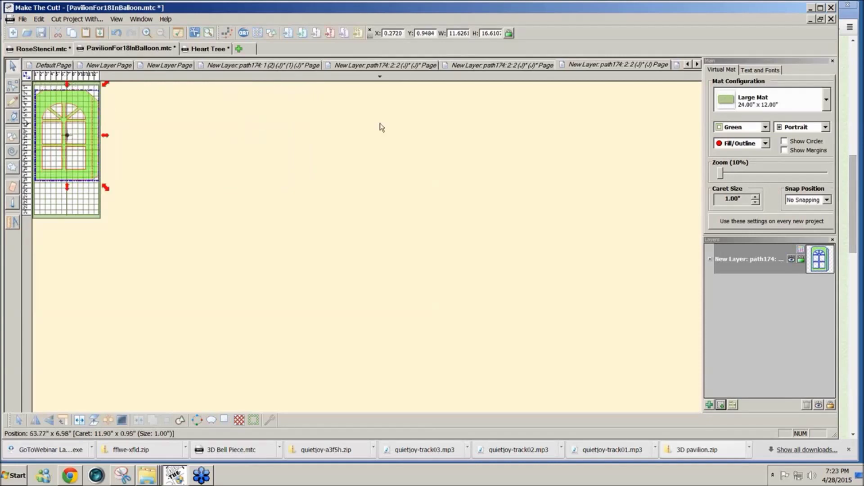
Check the separated window panel pages for each panel's placement on the mat
left_click(697, 65)
left_click(698, 64)
left_click(697, 64)
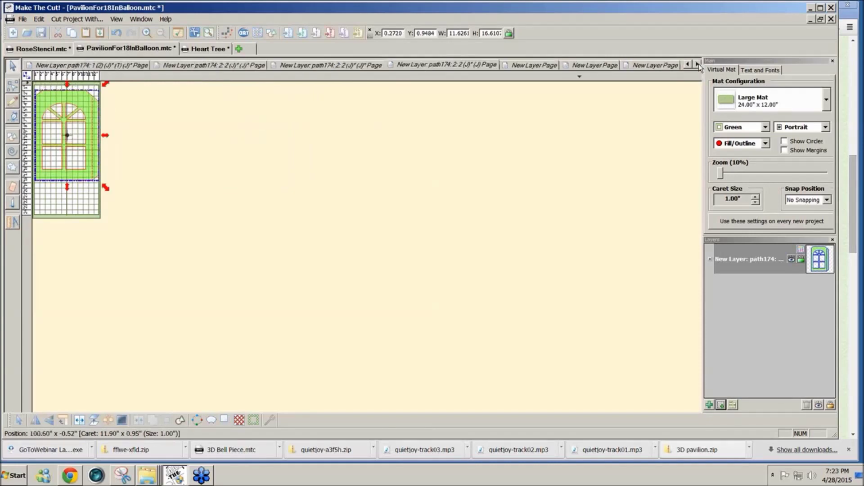
left_click(220, 68)
left_click(307, 66)
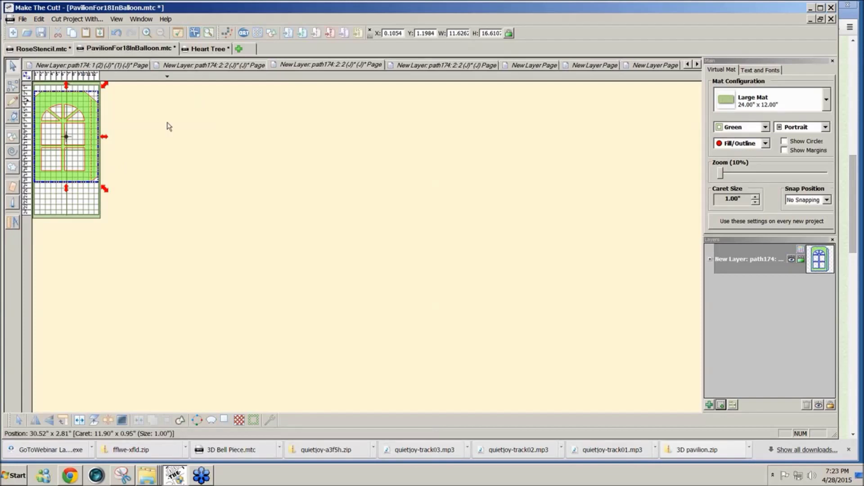
left_click(481, 67)
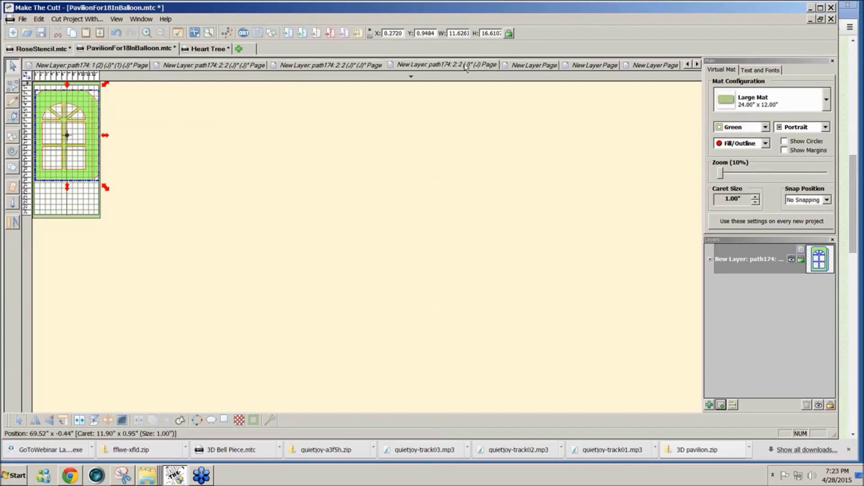
left_click(372, 68)
left_click(419, 70)
Separate the six triangular roof panels into individual layers and send each layer to its own page
left_click(521, 68)
left_click_drag(471, 309, 53, 106)
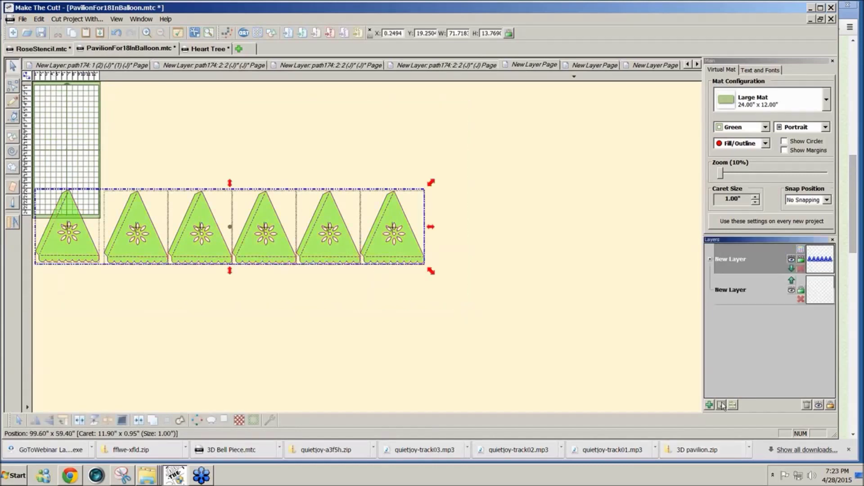
right_click(730, 265)
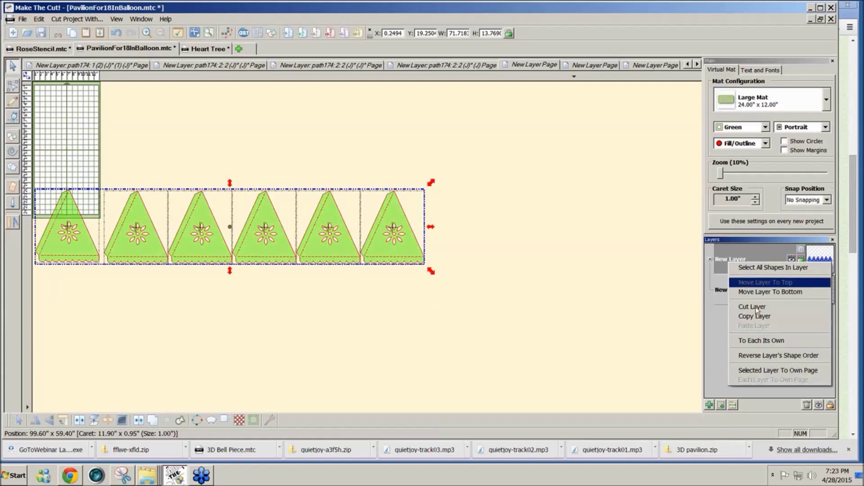
left_click(766, 342)
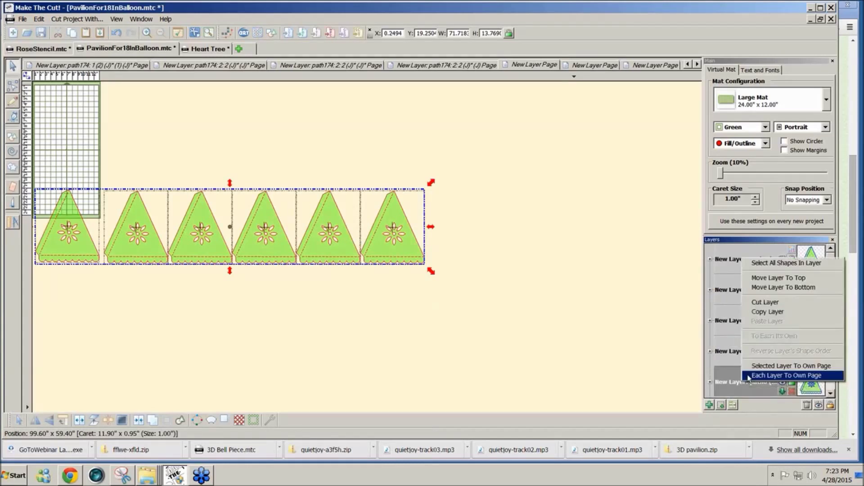
left_click(750, 377)
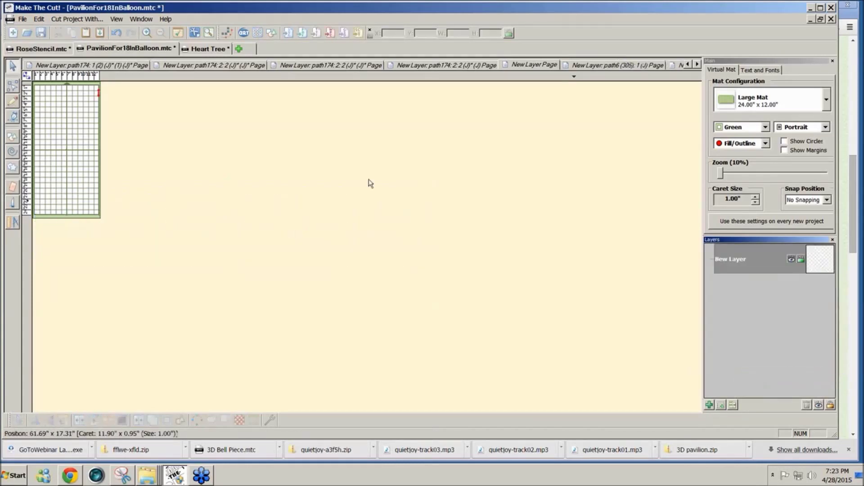
Delete the emptied New Layer Page that held the six roof panels
left_click(476, 68)
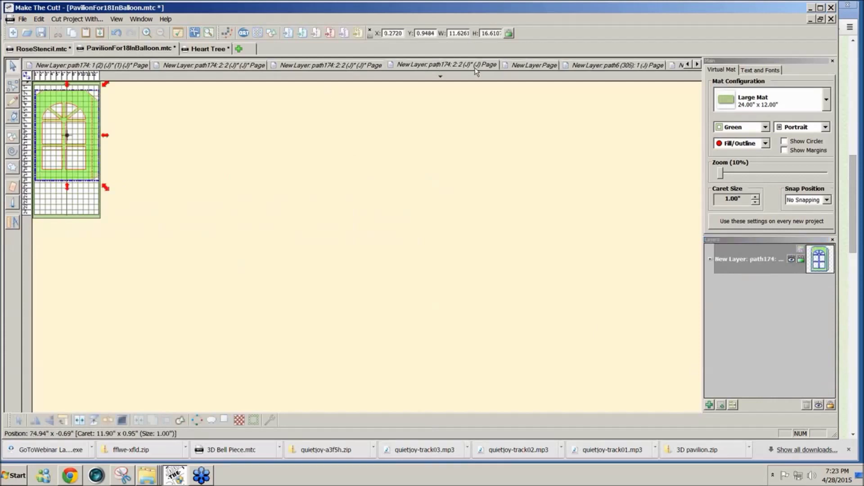
left_click(354, 68)
left_click(415, 68)
left_click(527, 67)
right_click(541, 64)
left_click(558, 161)
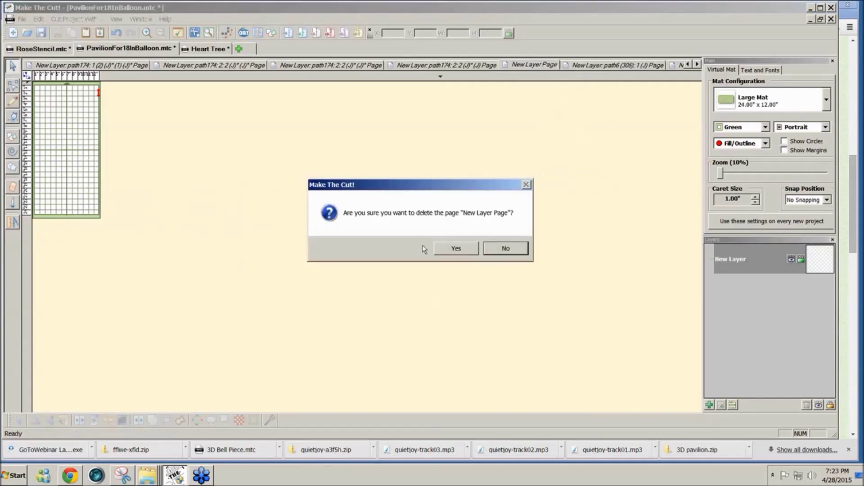
left_click(448, 248)
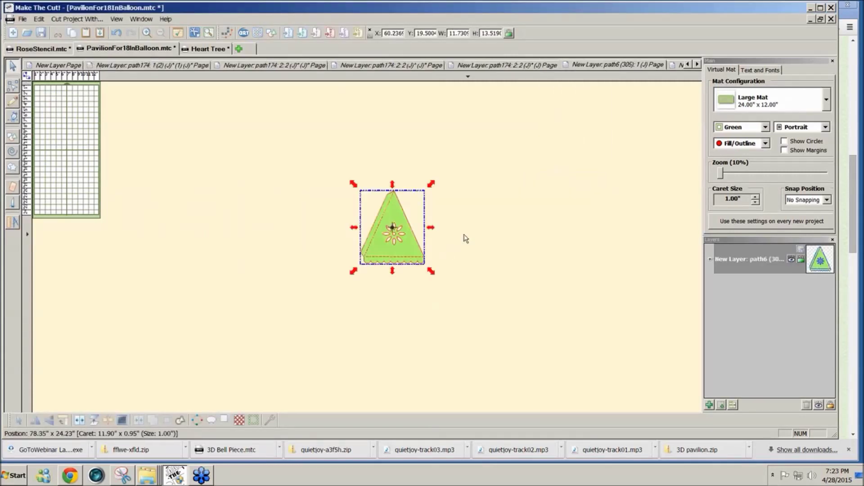
Place the first two roof panels on the mats of their pages, the first at X 0.1536, Y 1.8337 inches
left_click_drag(398, 241, 73, 147)
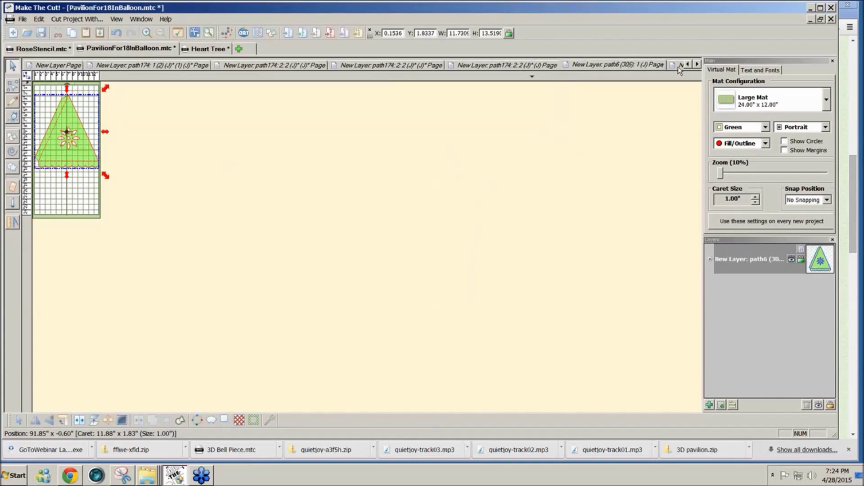
key("ctrl+z")
left_click(347, 328)
left_click_drag(328, 230, 63, 145)
Place the third and fourth roof panels on the mats of their pages, the fourth at X 0.0778, Y 3.4171 inches
left_click(640, 73)
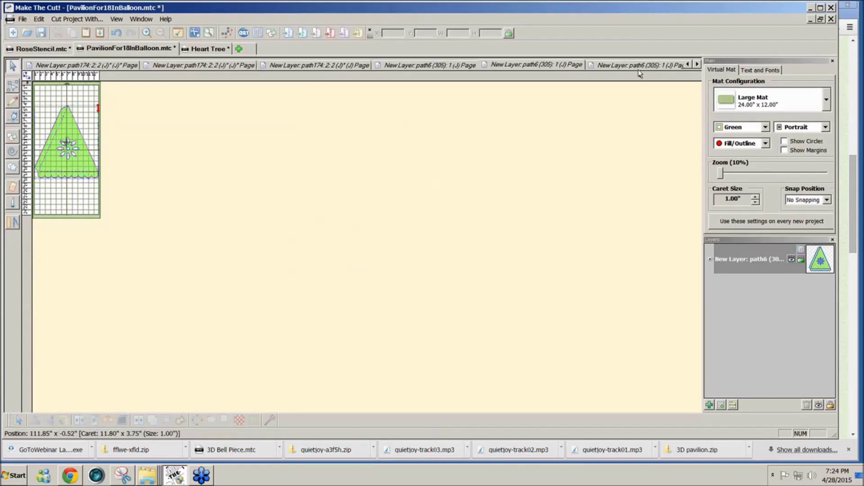
left_click_drag(402, 285, 223, 189)
left_click_drag(257, 227, 58, 129)
left_click(650, 67)
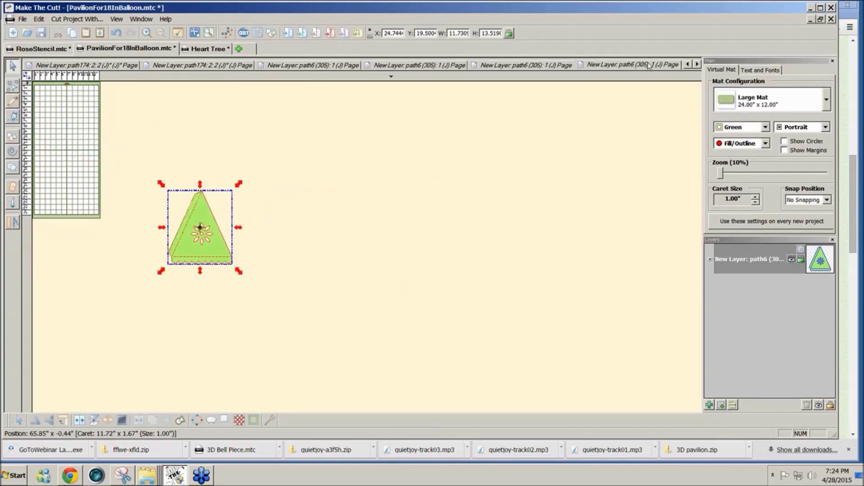
left_click(279, 289)
left_click_drag(277, 287, 141, 185)
left_click_drag(199, 249, 67, 163)
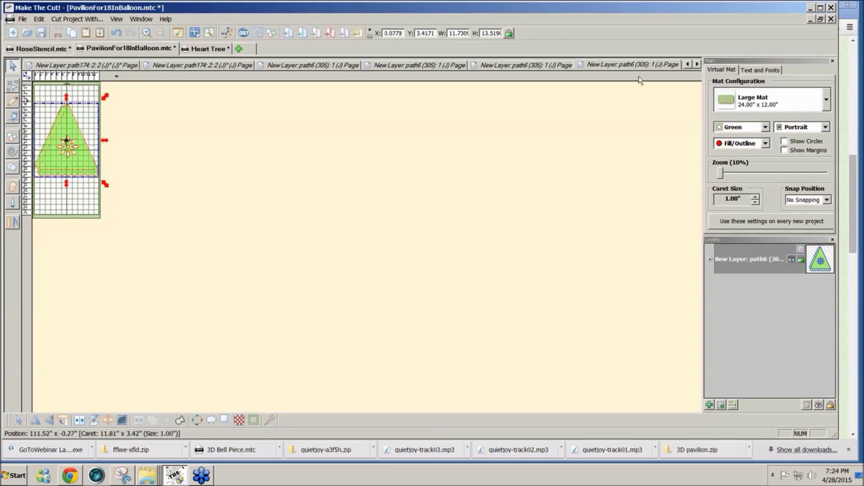
Place the fifth roof panel on the mat of its page, at X 0.3303, Y 3.0837 inches
left_click(697, 64)
left_click(697, 64)
left_click(697, 64)
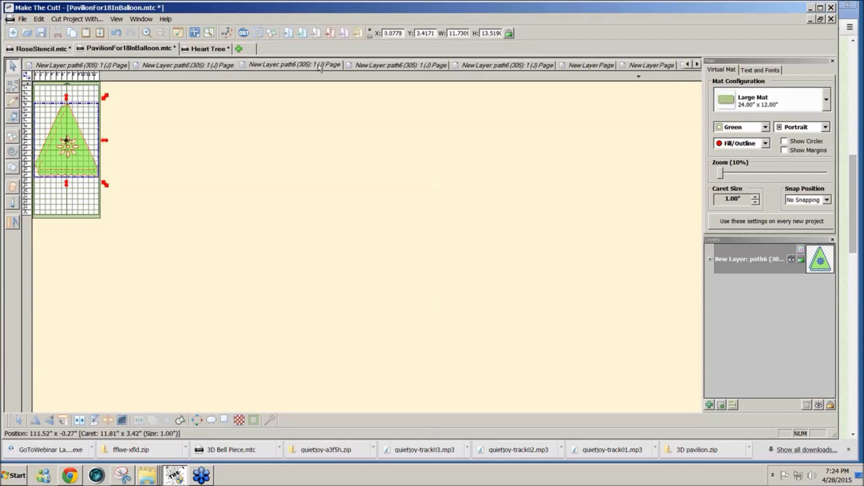
left_click(367, 66)
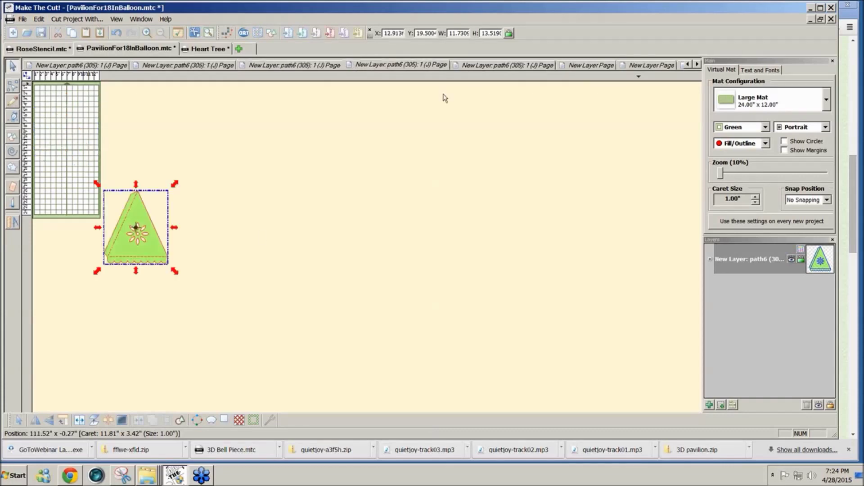
left_click(219, 285)
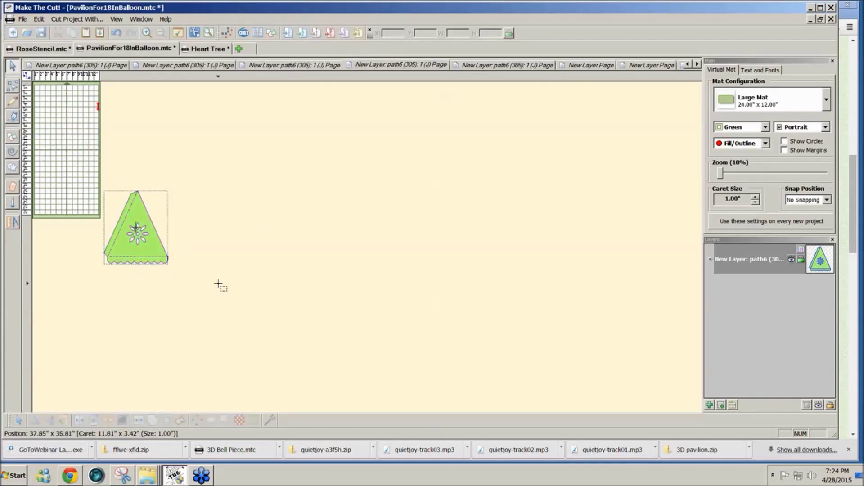
left_click(129, 205)
left_click_drag(129, 205, 136, 225)
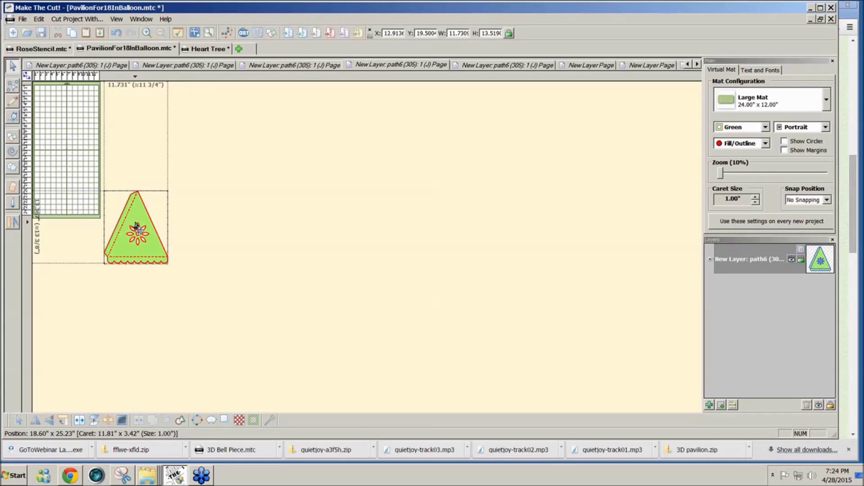
left_click_drag(136, 225, 68, 137)
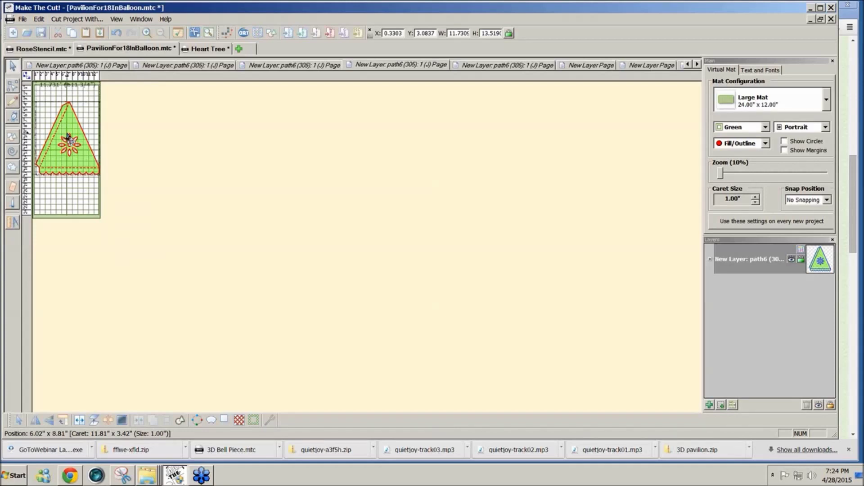
Export the fifth roof panel as an SVG file named Lid1 in the 3D pavilion folder, then switch to InVue
left_click(68, 138)
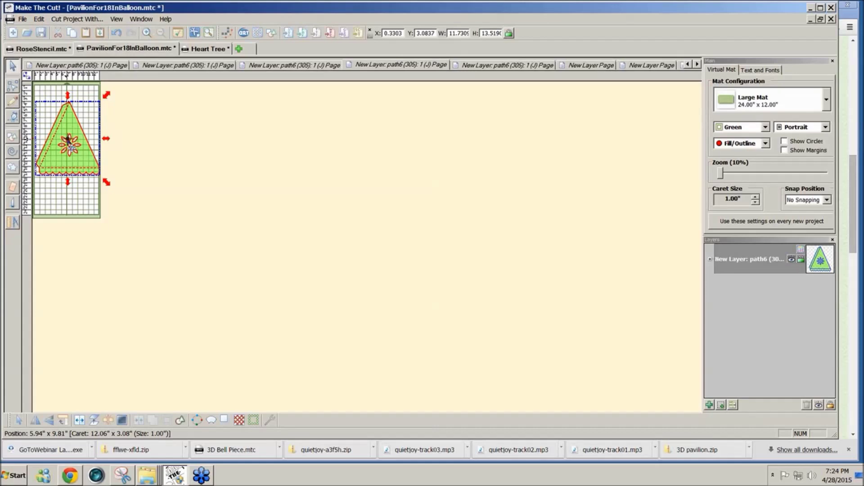
left_click(22, 19)
mouse_move(52, 112)
left_click(810, 14)
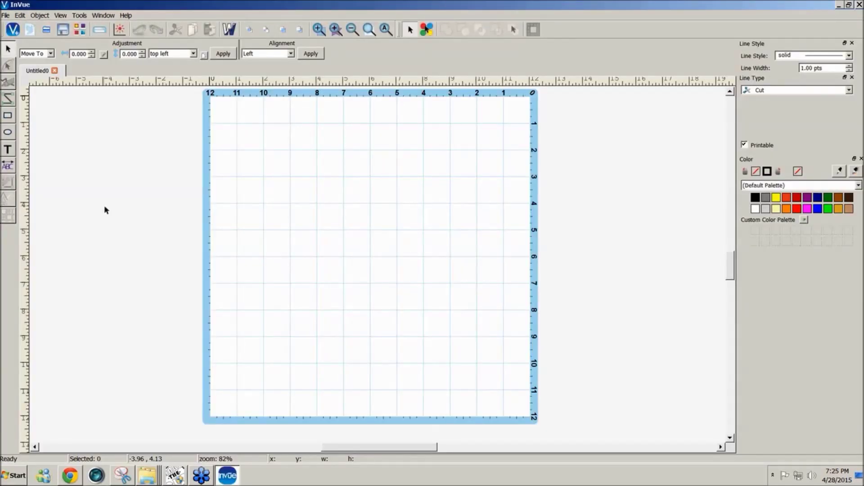
Open Lid1.svg from the 3D pavilion folder on the Desktop at 90 DPI, ignoring the page size specified in the file
key("ctrl+o")
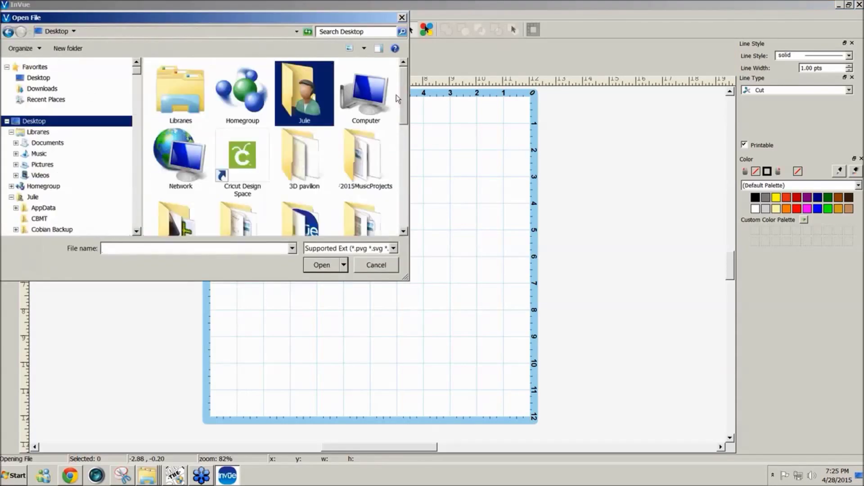
left_click_drag(402, 97, 407, 210)
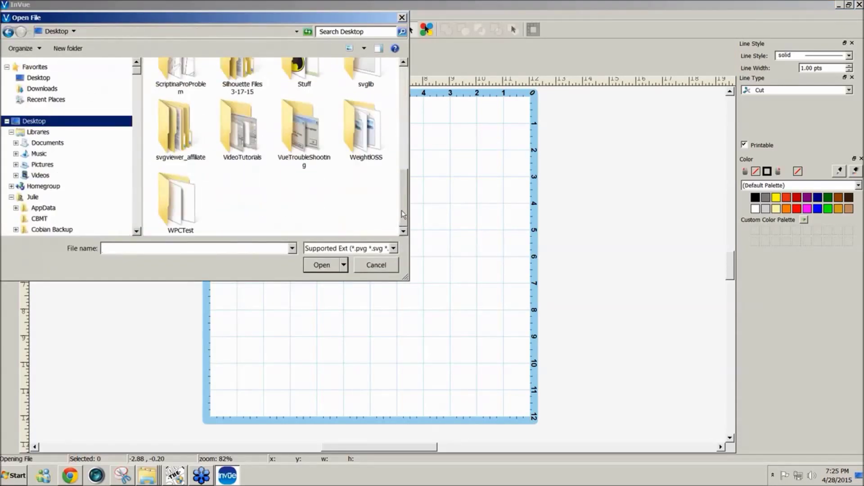
left_click_drag(403, 215, 411, 147)
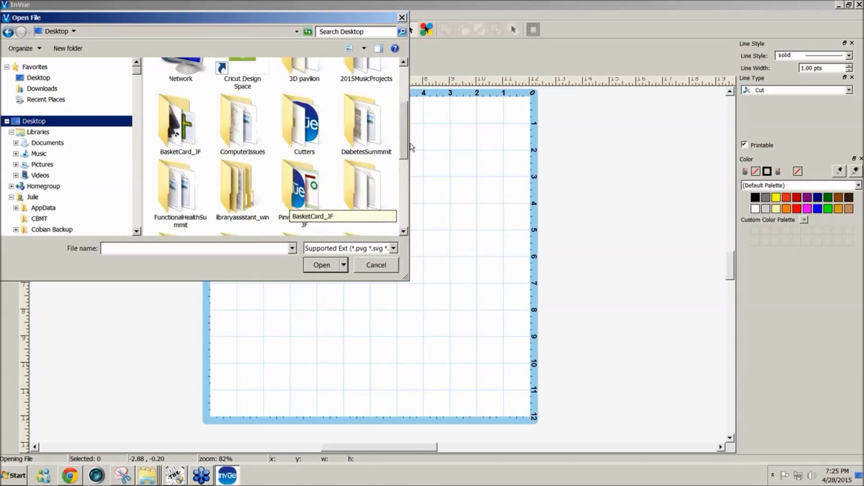
left_click_drag(411, 147, 408, 144)
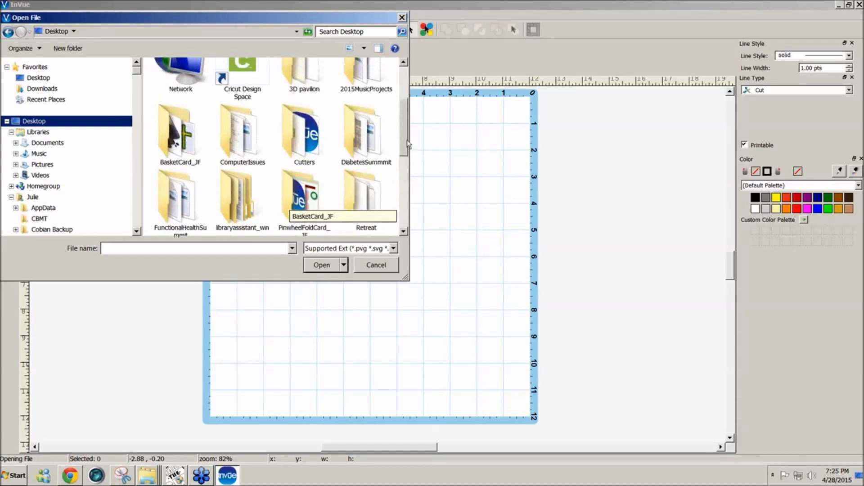
double_click(302, 74)
left_click(171, 90)
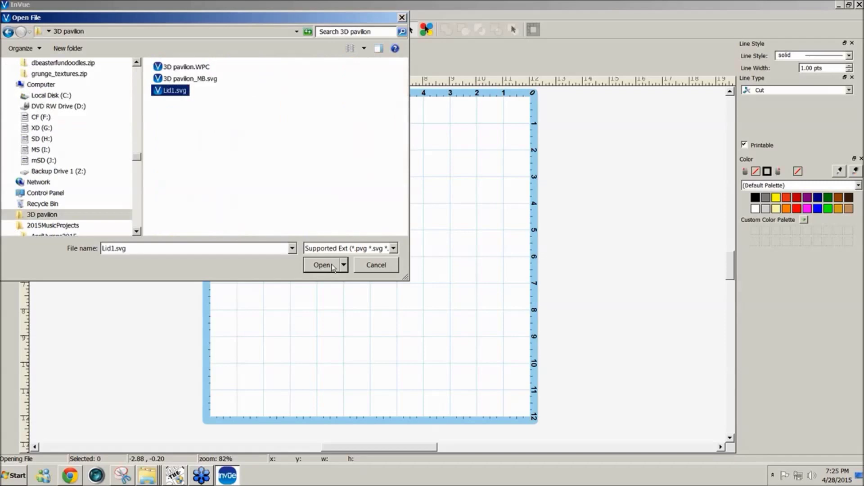
left_click(323, 265)
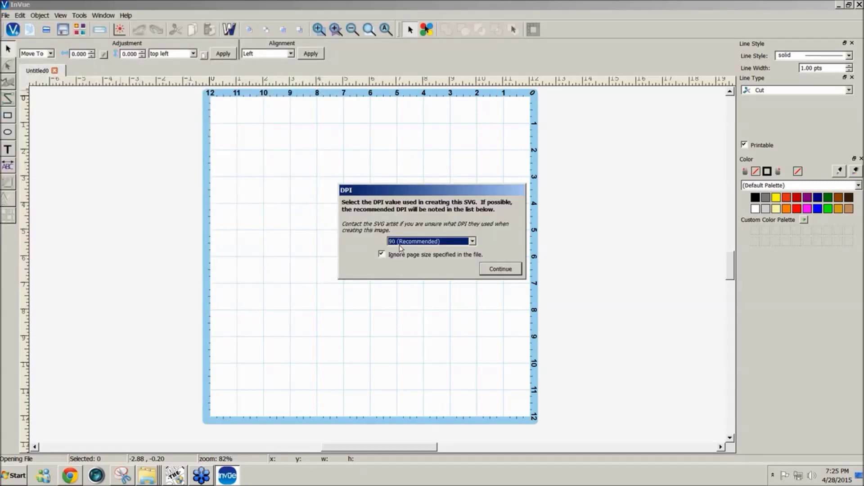
left_click(507, 272)
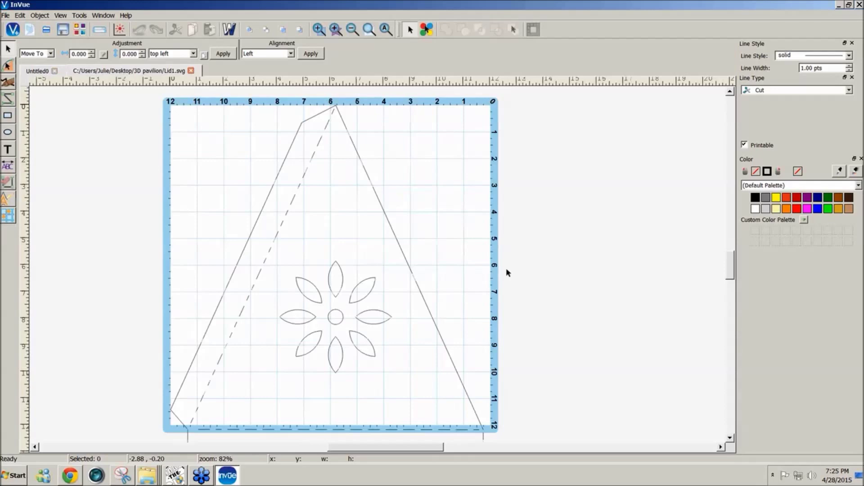
Change the page size of the Lid1 document to 12 x 24 in
scroll(506, 272, "down", 2)
left_click(6, 16)
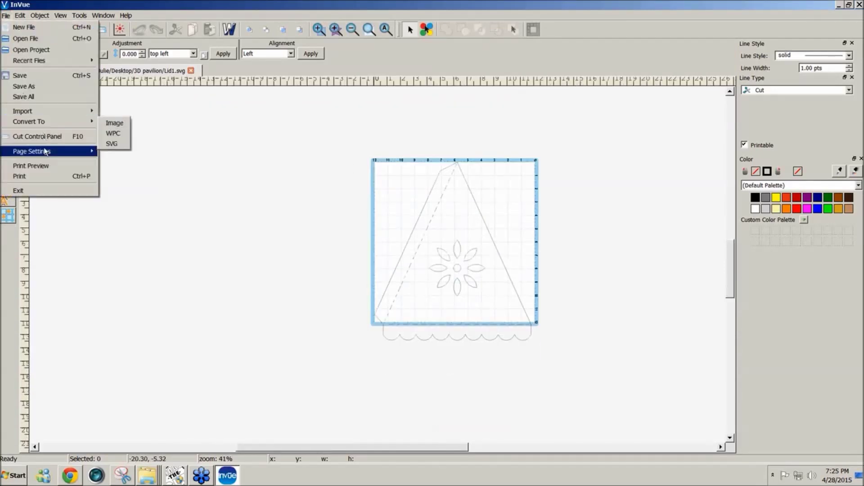
mouse_move(57, 155)
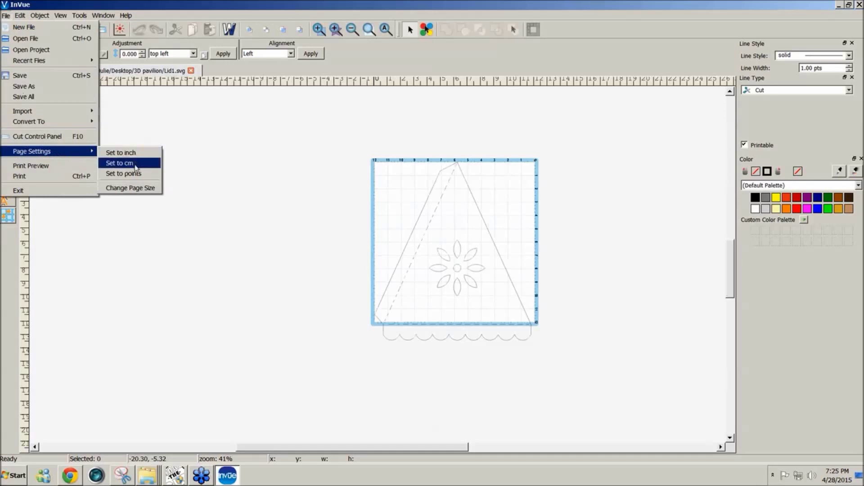
left_click(129, 188)
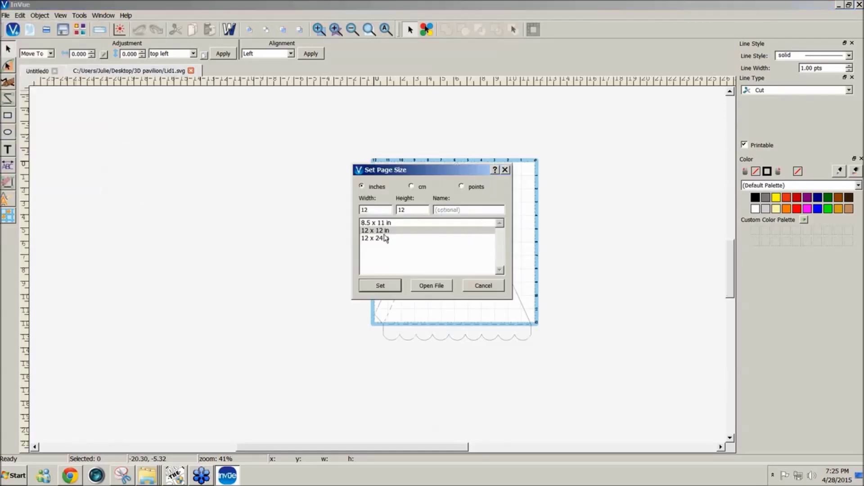
left_click(386, 238)
left_click(380, 286)
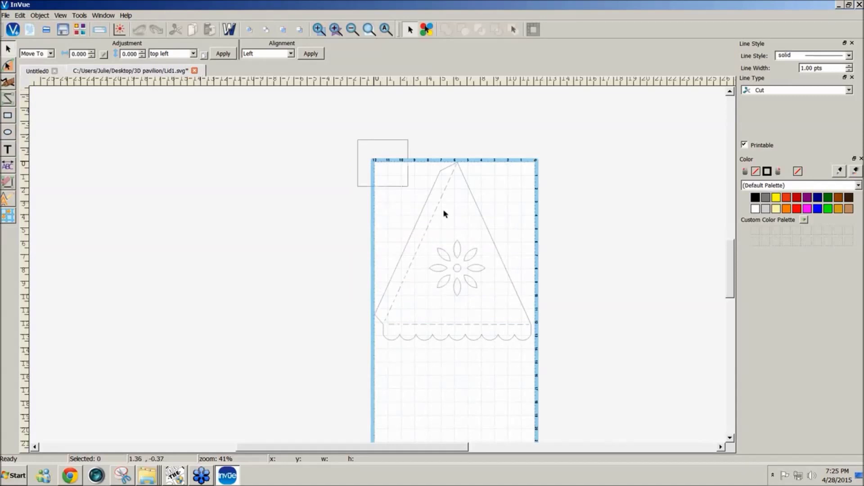
Select the whole lid panel and shift it slightly on the page
left_click(461, 306)
key("ctrl+d")
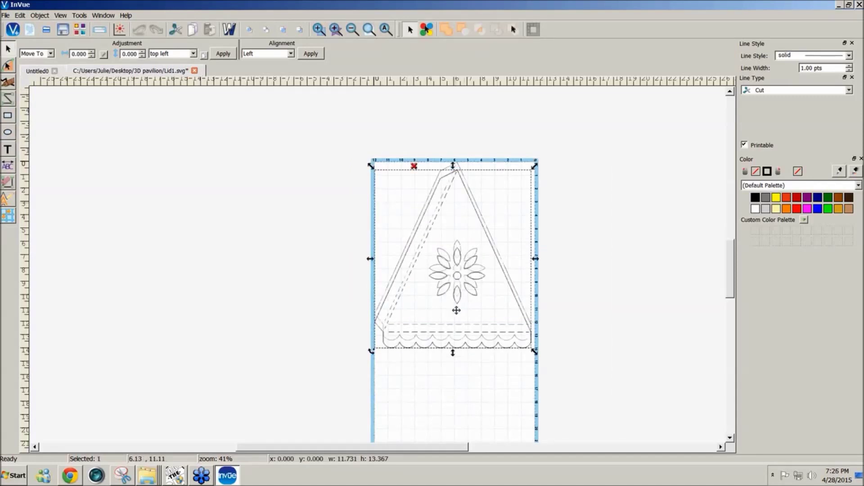
left_click_drag(456, 310, 457, 306)
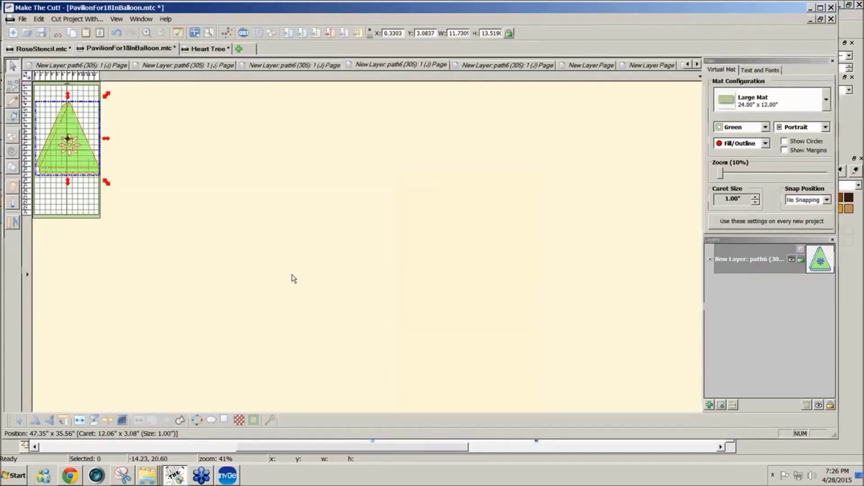
Switch back to Make The Cut! and move the three rectangular panels up the mat to X 0.4054, Y 1.0656 inches
left_click(591, 65)
left_click_drag(245, 401, 33, 269)
left_click_drag(148, 316, 137, 128)
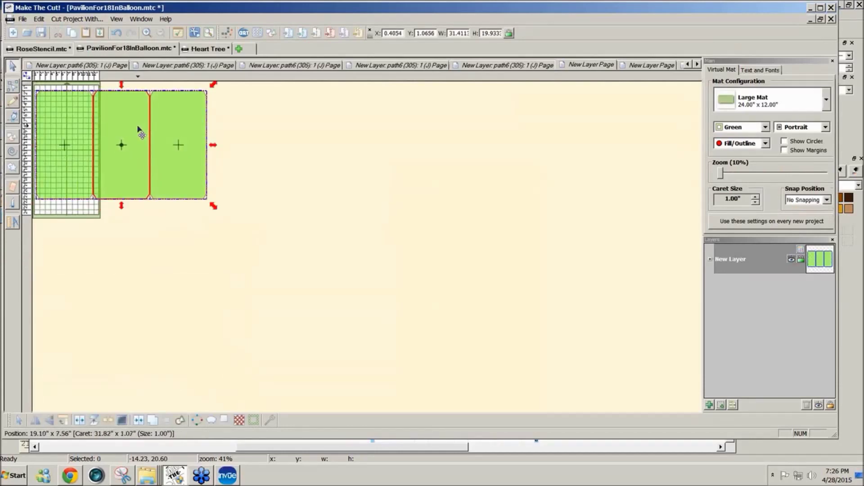
Rename the rectangular panels' layer as Cut 6 and delete the two panels lying beyond the first one
left_click(283, 228)
left_click_drag(283, 228, 52, 85)
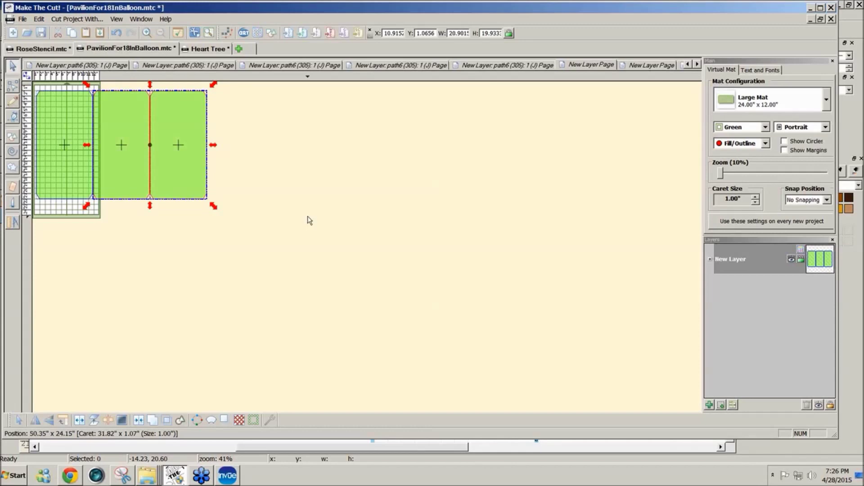
double_click(735, 260)
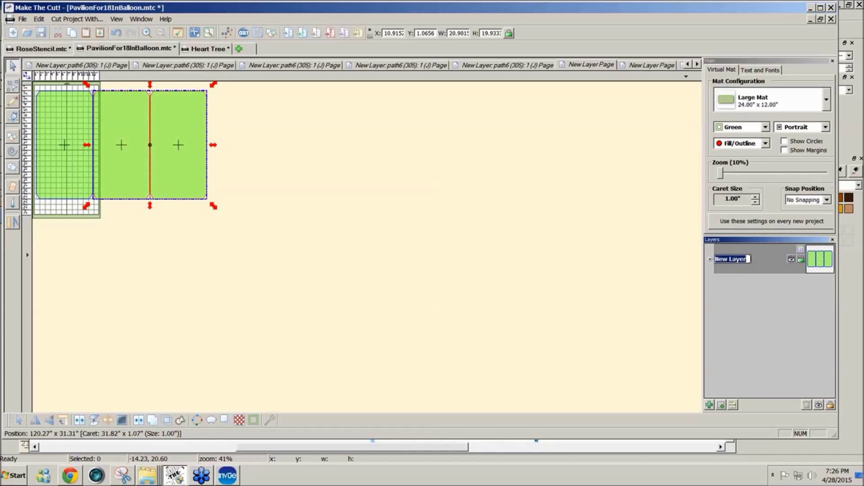
type("Cut 6")
left_click(677, 269)
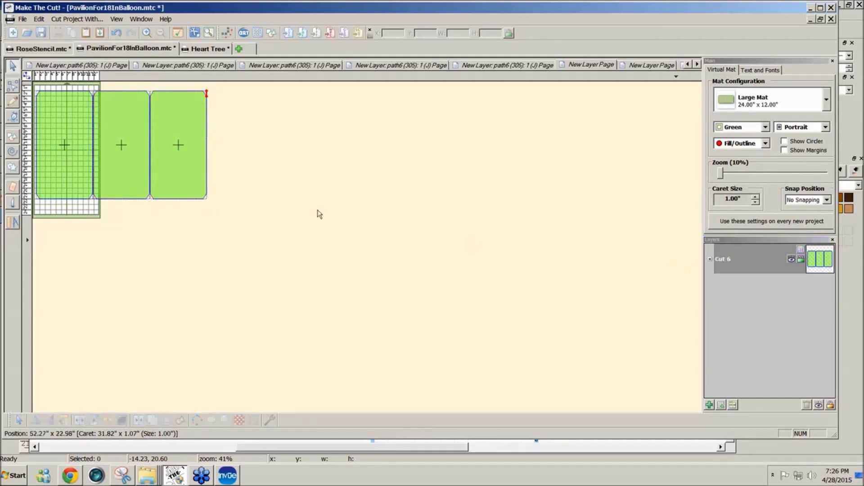
left_click_drag(269, 234, 85, 76)
key("Delete")
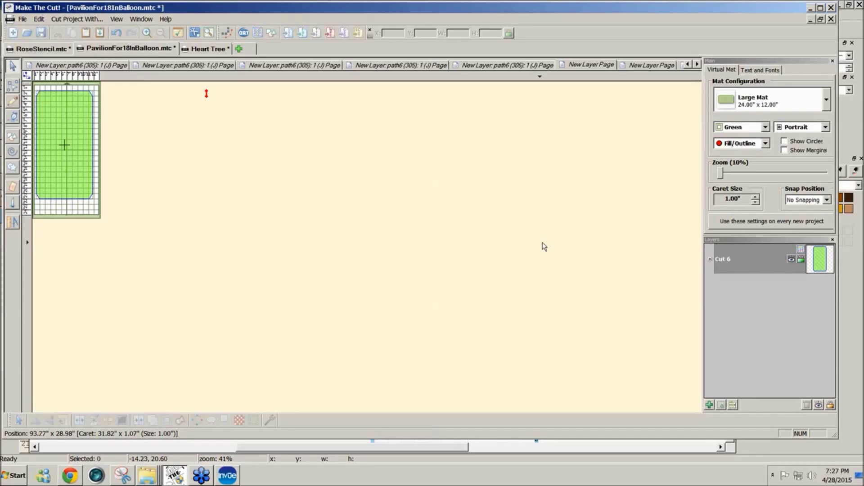
Zoom to 40% and recolour the Cut 6 layer's rectangular panel with a pale, near-white fill
left_click(719, 174)
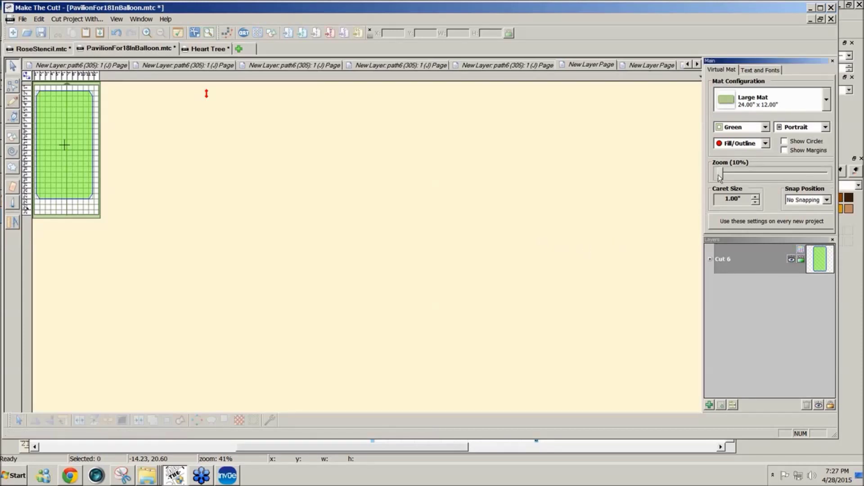
left_click_drag(719, 175, 723, 175)
left_click(724, 177)
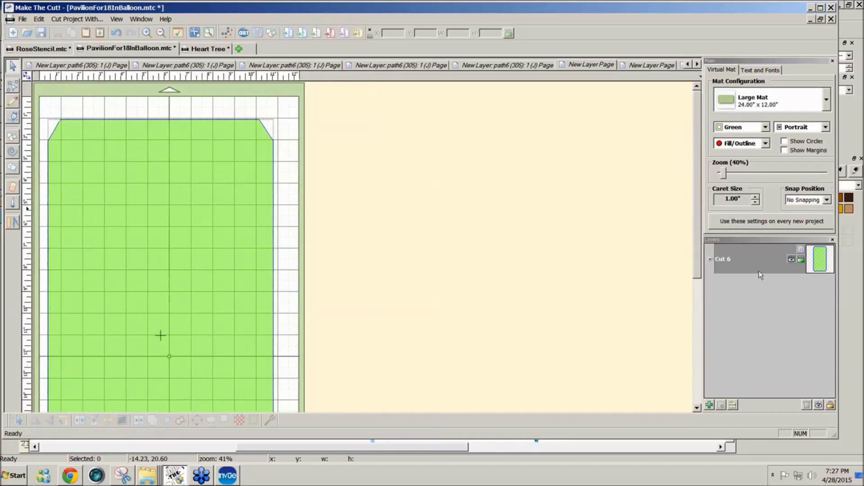
left_click(802, 251)
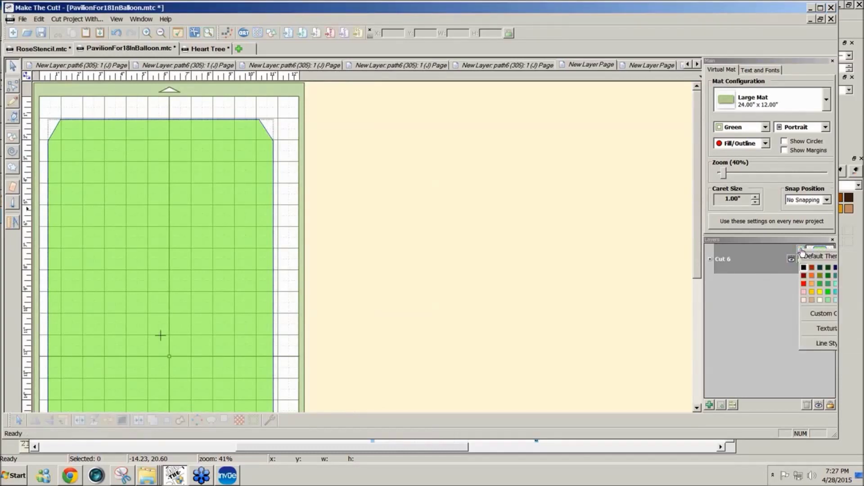
left_click(806, 255)
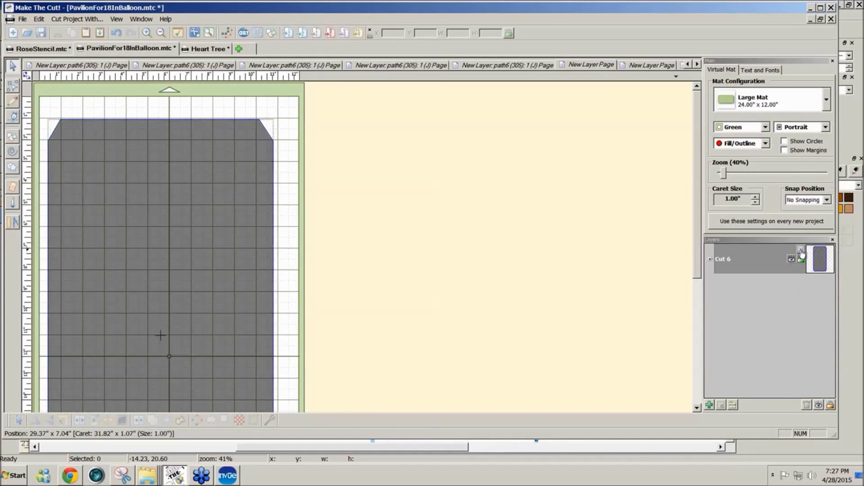
left_click(803, 251)
left_click(802, 276)
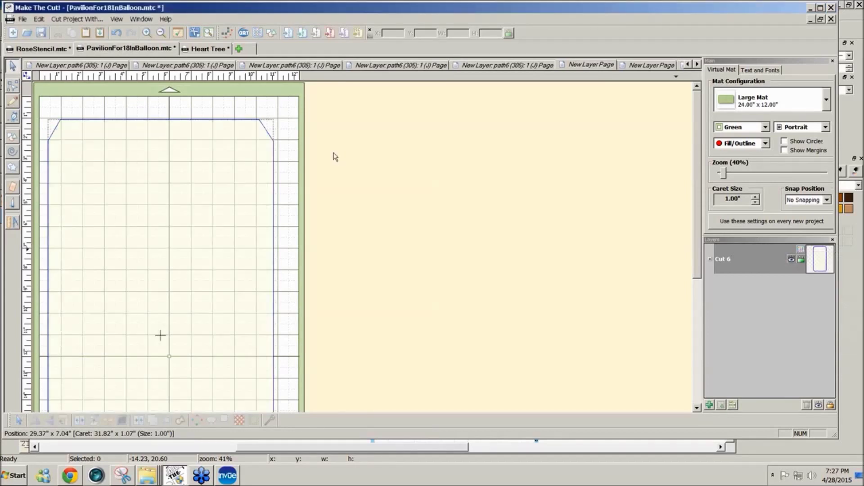
Rename the layer on the first roof panel's page as Cut6
left_click(114, 67)
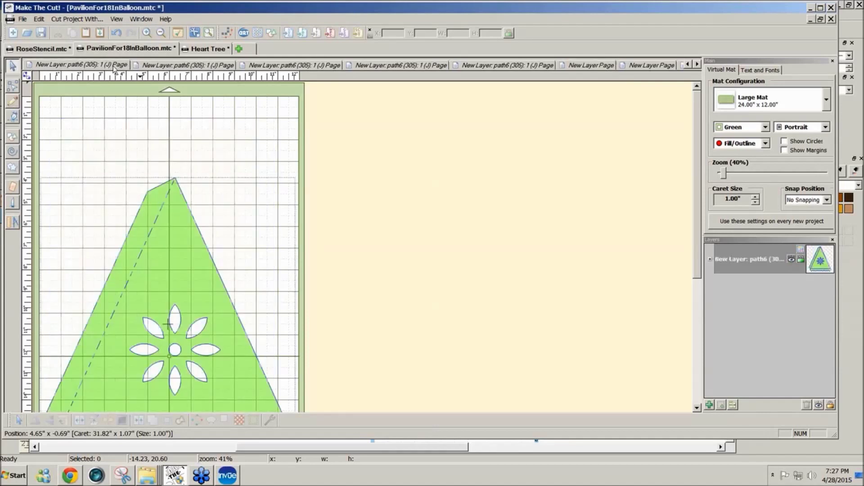
scroll(542, 242, "down", 1)
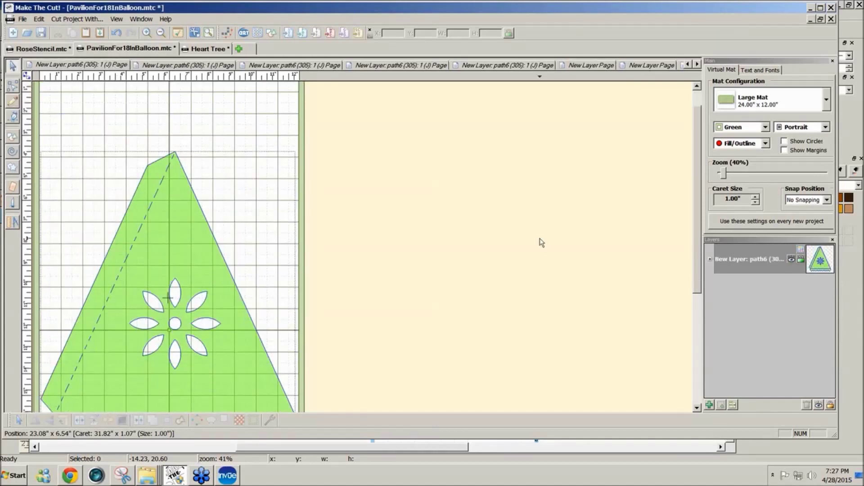
scroll(541, 243, "down", 2)
double_click(726, 259)
type("Cut6")
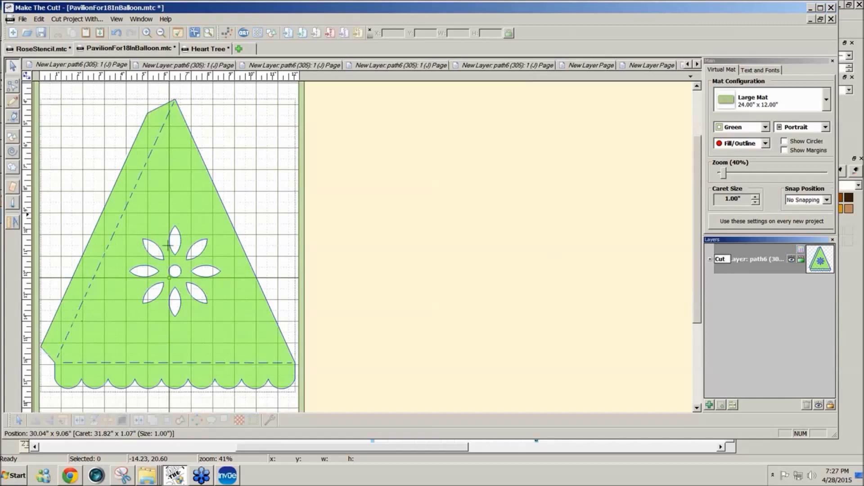
left_click(633, 311)
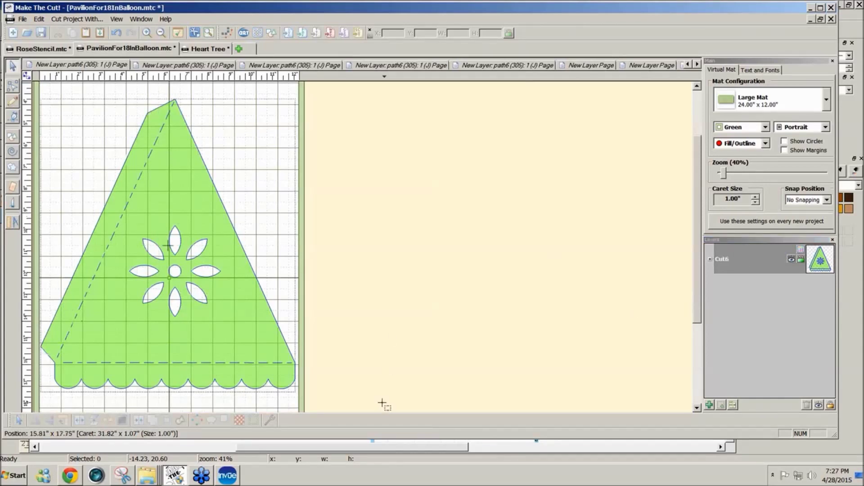
Export the first page's roof panel as an SVG file named Lid1Cut6 in the 3D pavilion folder
left_click_drag(383, 404, 33, 120)
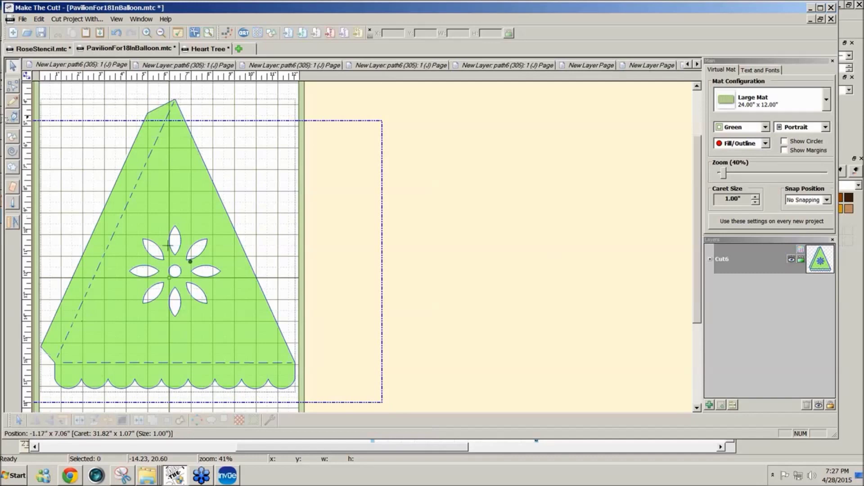
left_click_drag(32, 120, 32, 121)
left_click(23, 19)
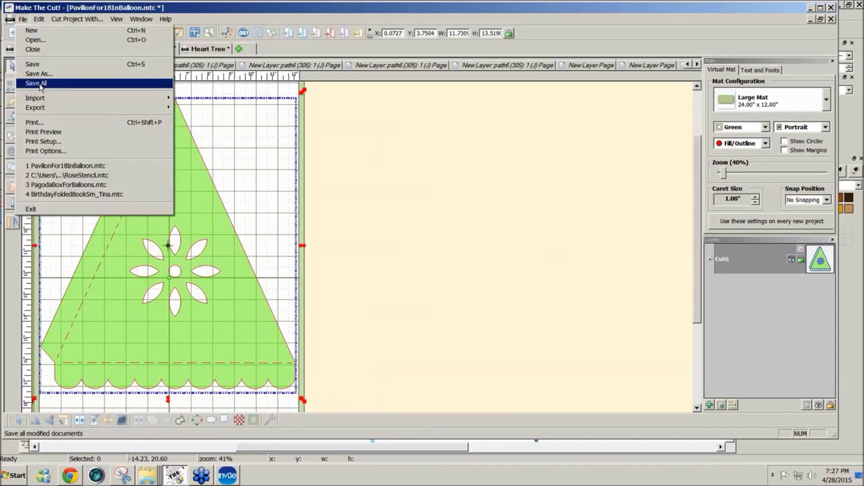
mouse_move(67, 107)
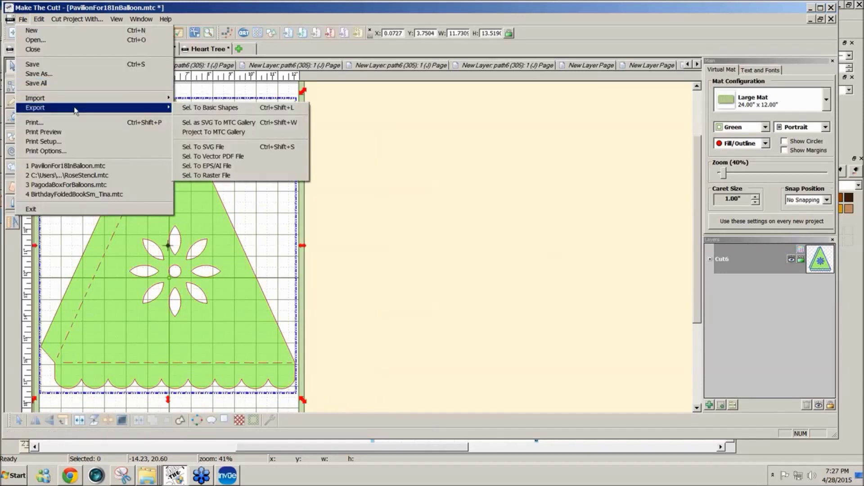
left_click(230, 147)
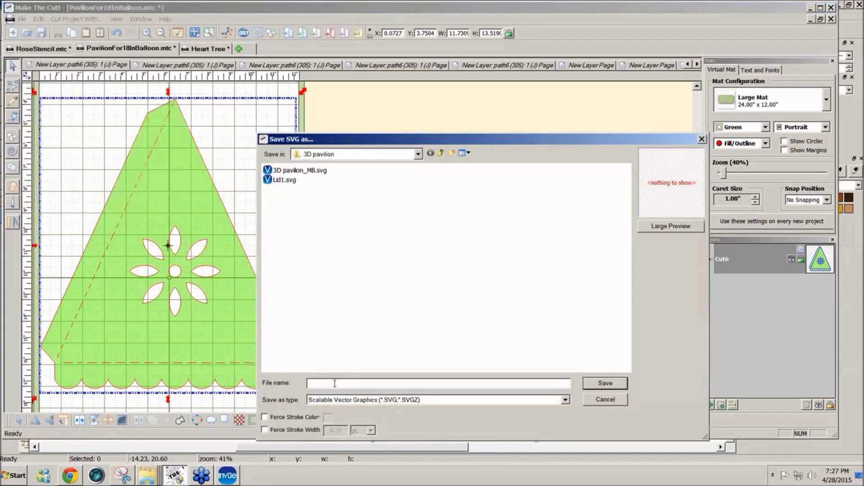
type("Li")
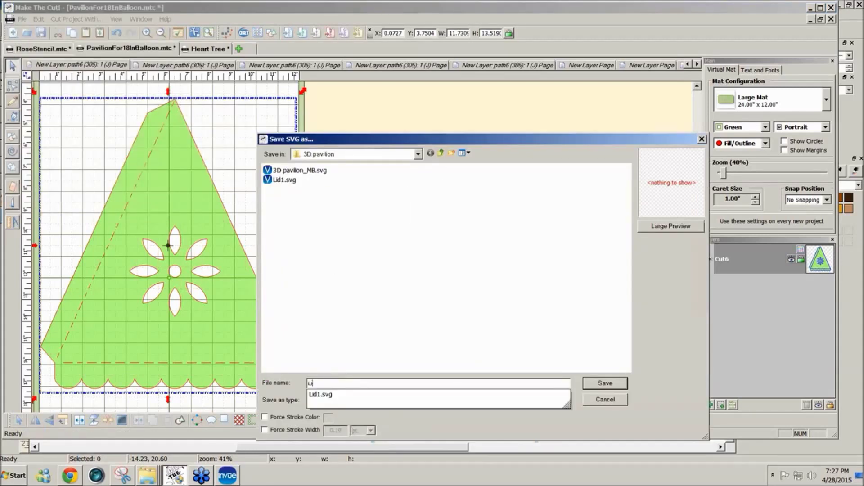
type("d1Cu")
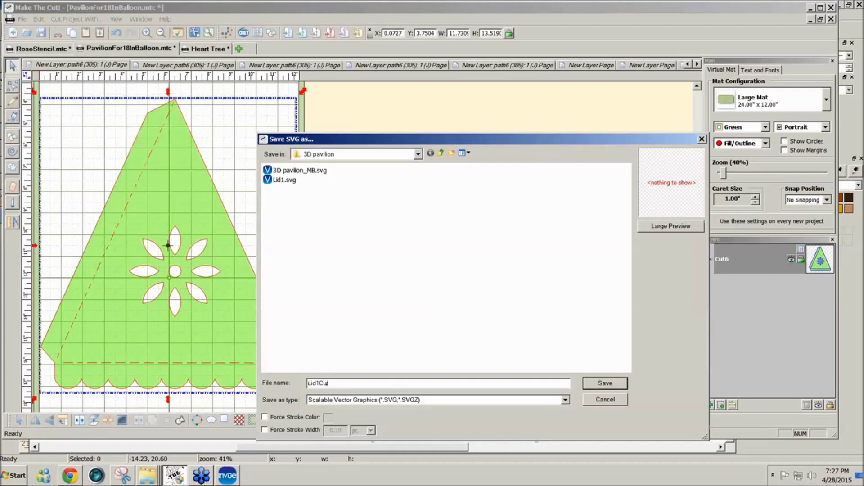
type("t6")
left_click(605, 384)
left_click(500, 248)
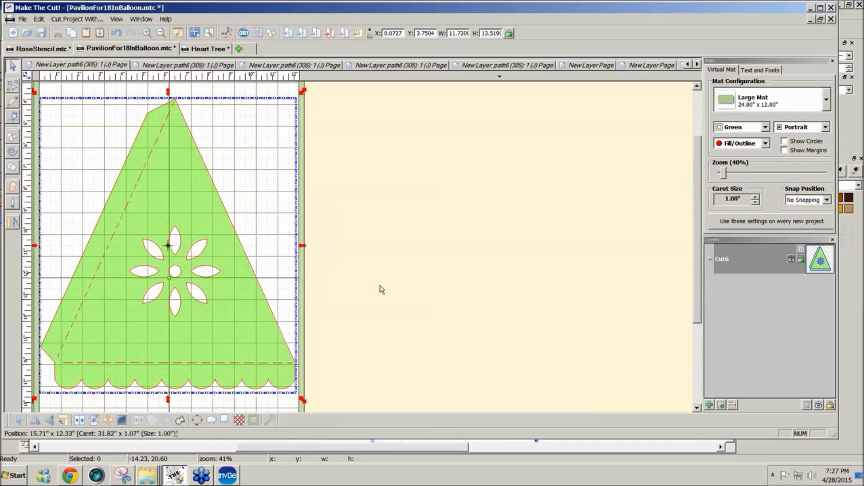
Move the first page's roof panel to X 0.0936, Y 3.1046 inches, and shift the fourth page's roof panel fully inside the mat
left_click_drag(95, 149, 93, 104)
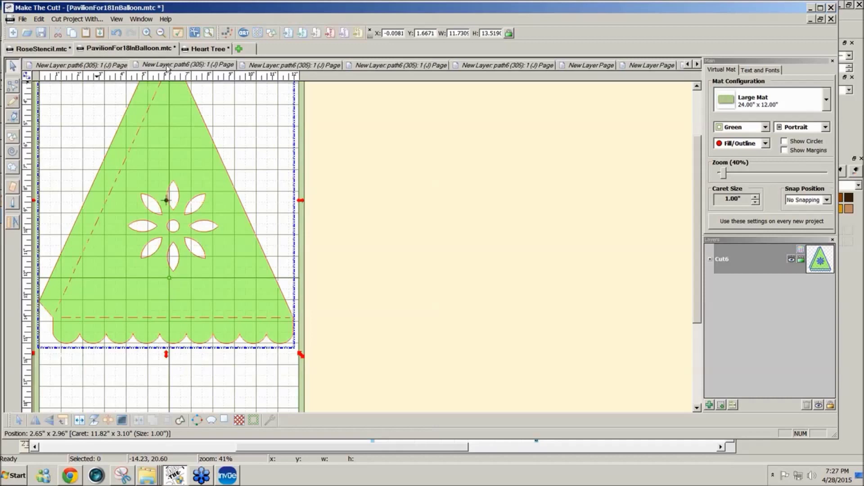
left_click(294, 67)
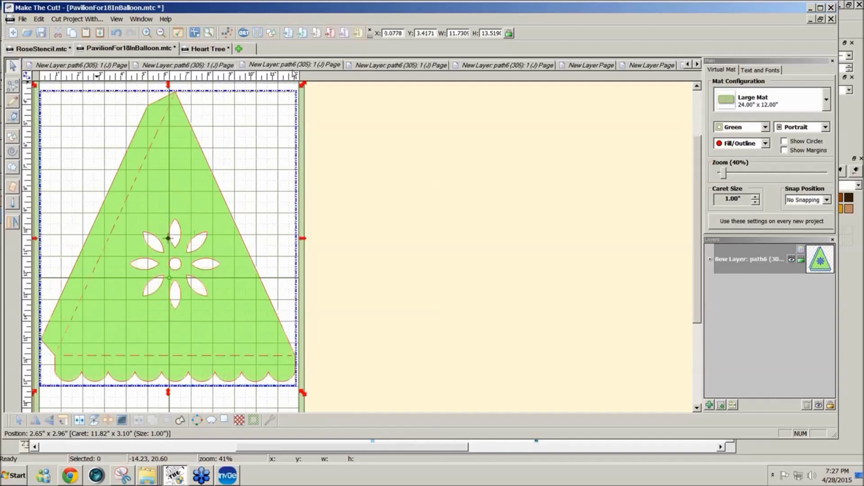
left_click(400, 66)
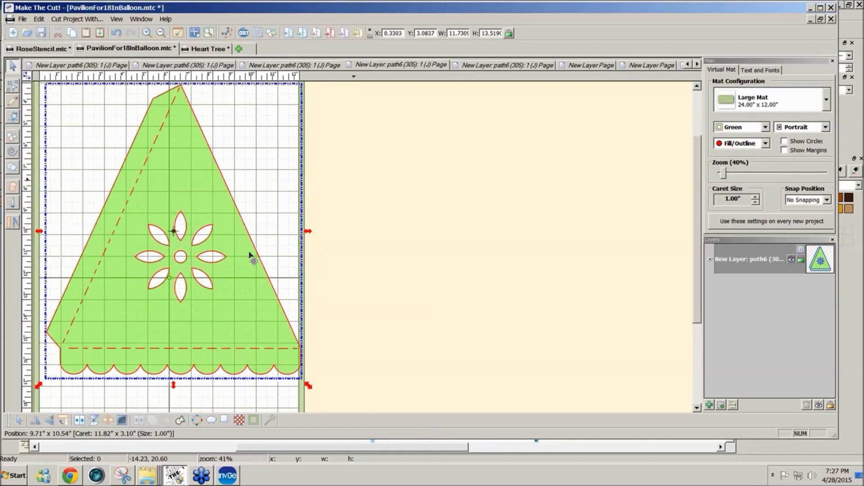
left_click_drag(251, 257, 237, 285)
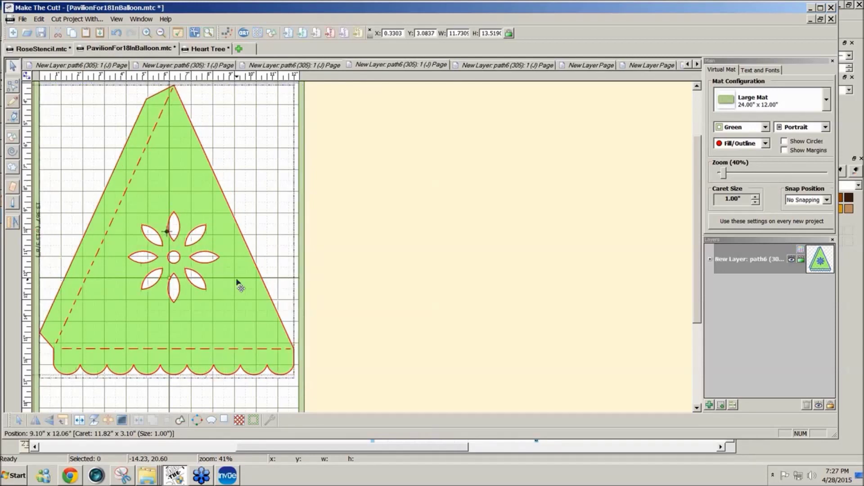
Move the roof panel on the second page to X 0.1586, Y 1.9796 inches on the mat
left_click(107, 67)
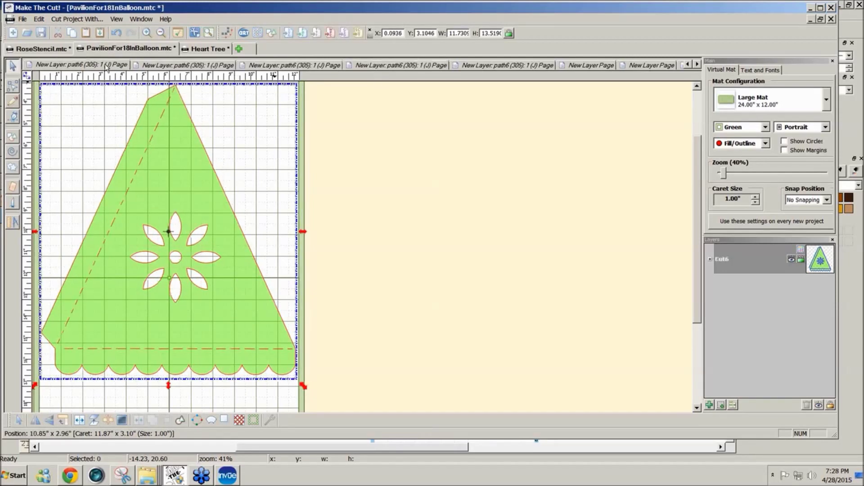
left_click(164, 65)
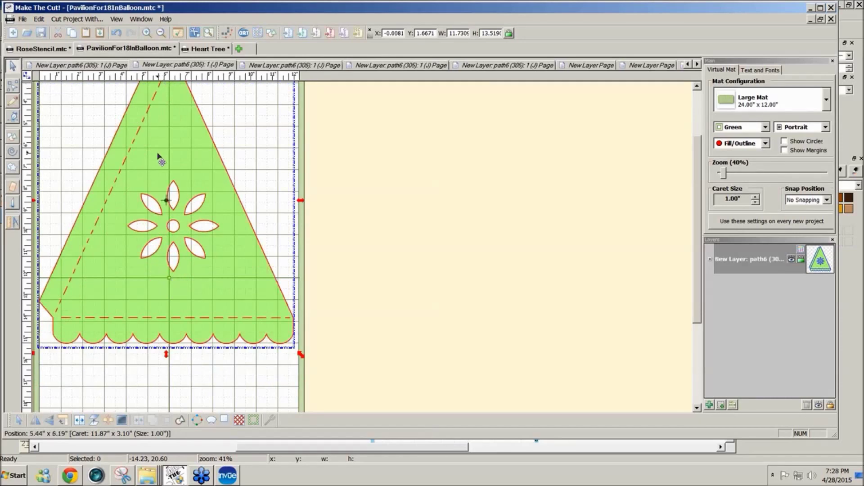
left_click_drag(158, 156, 164, 163)
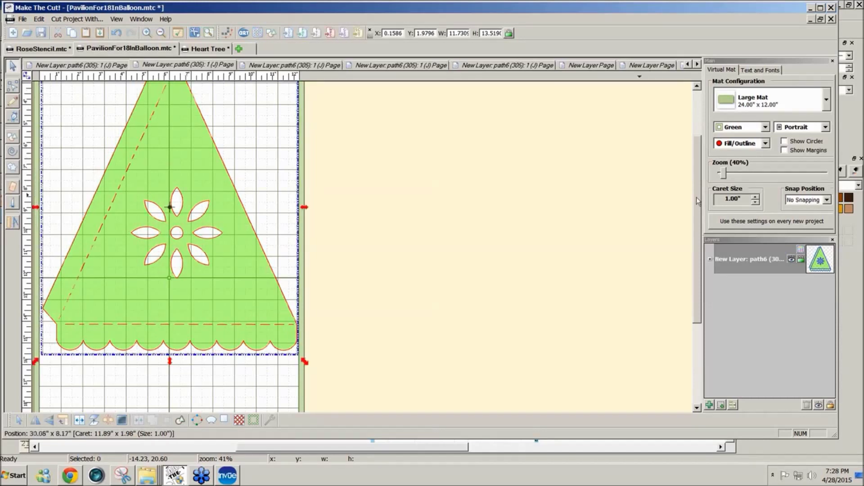
Open the page options for the second roof panel's page
left_click_drag(697, 201, 704, 160)
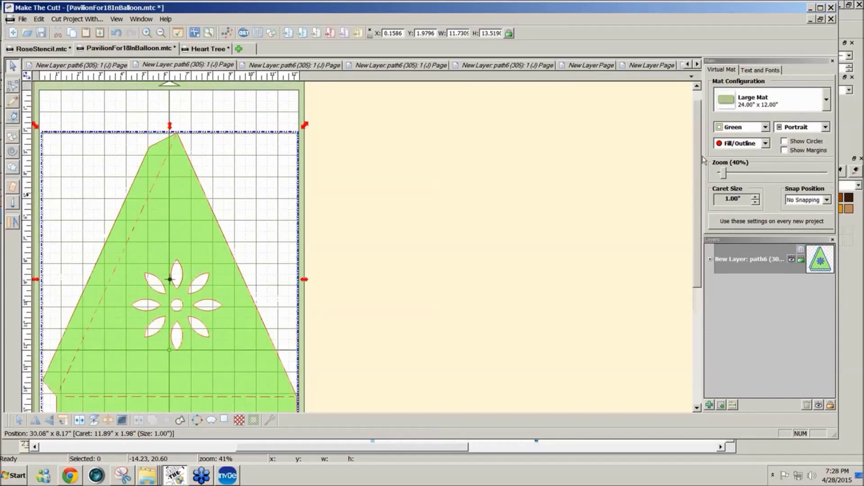
right_click(210, 67)
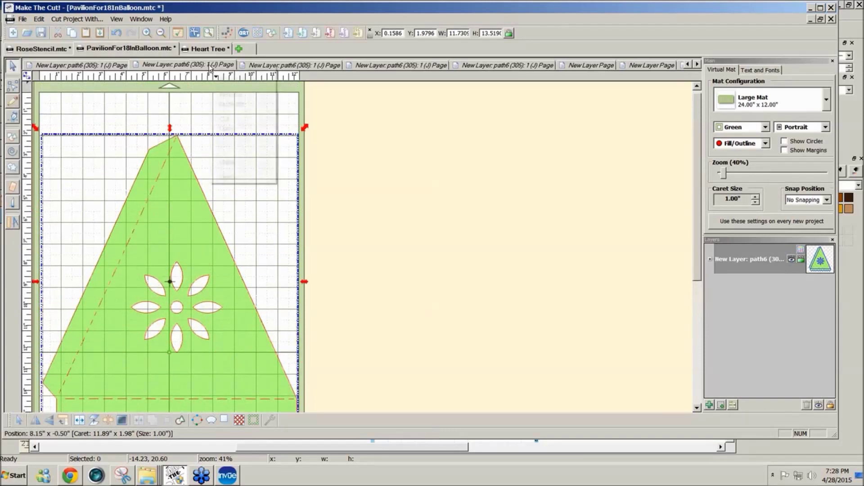